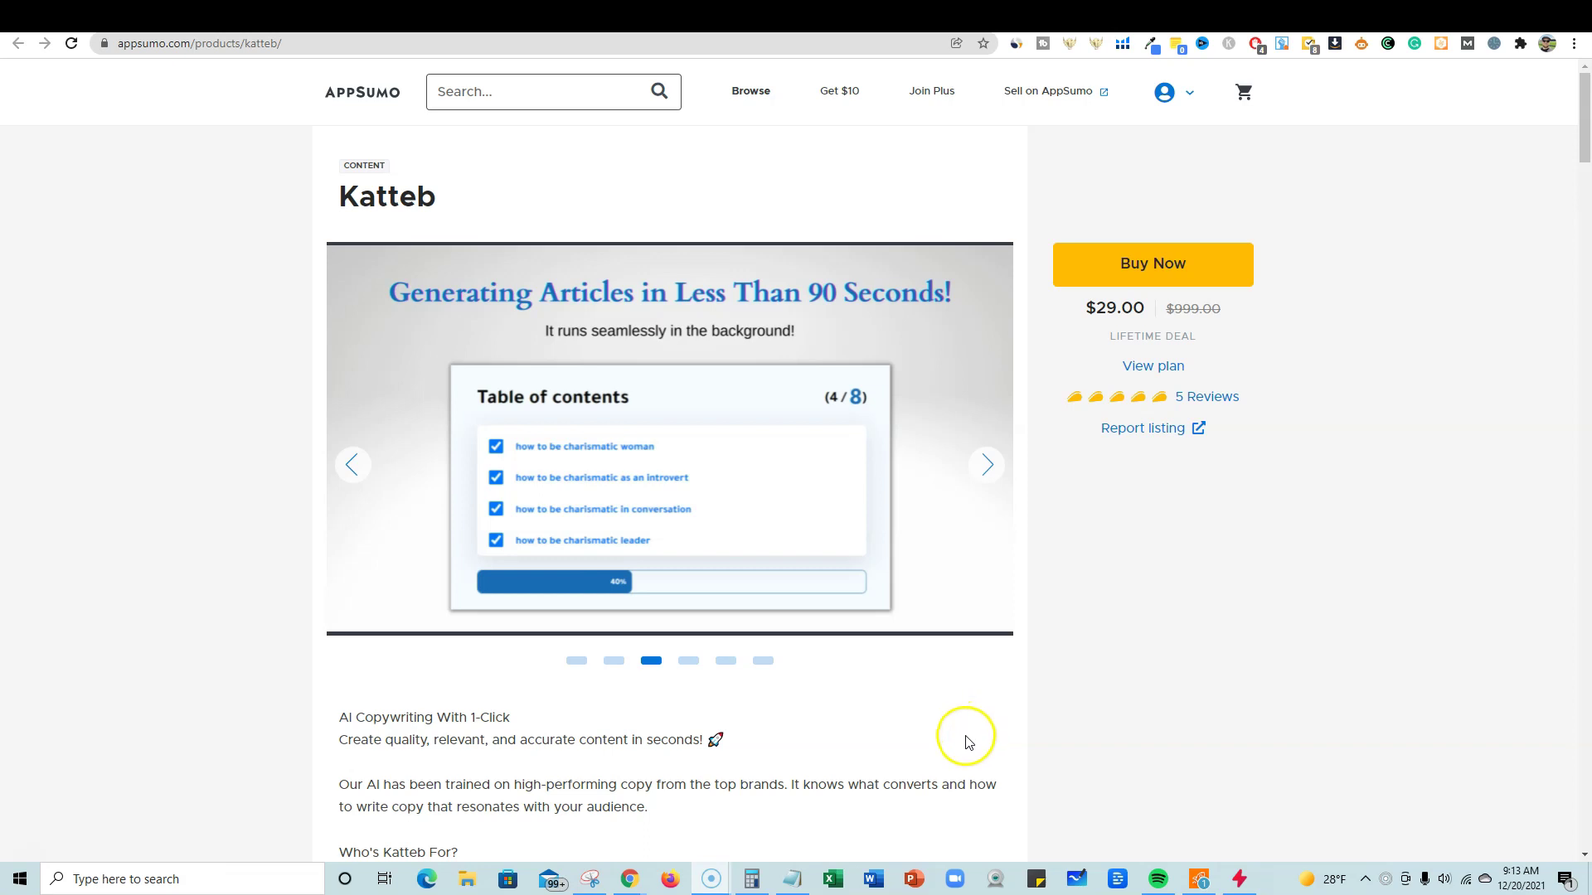
Step: Browse the Katteb listing and highlight the $29.00 lifetime deal price
{"action": "scroll", "coordinate": [967, 741], "scroll_direction": "down", "scroll_amount": 6}
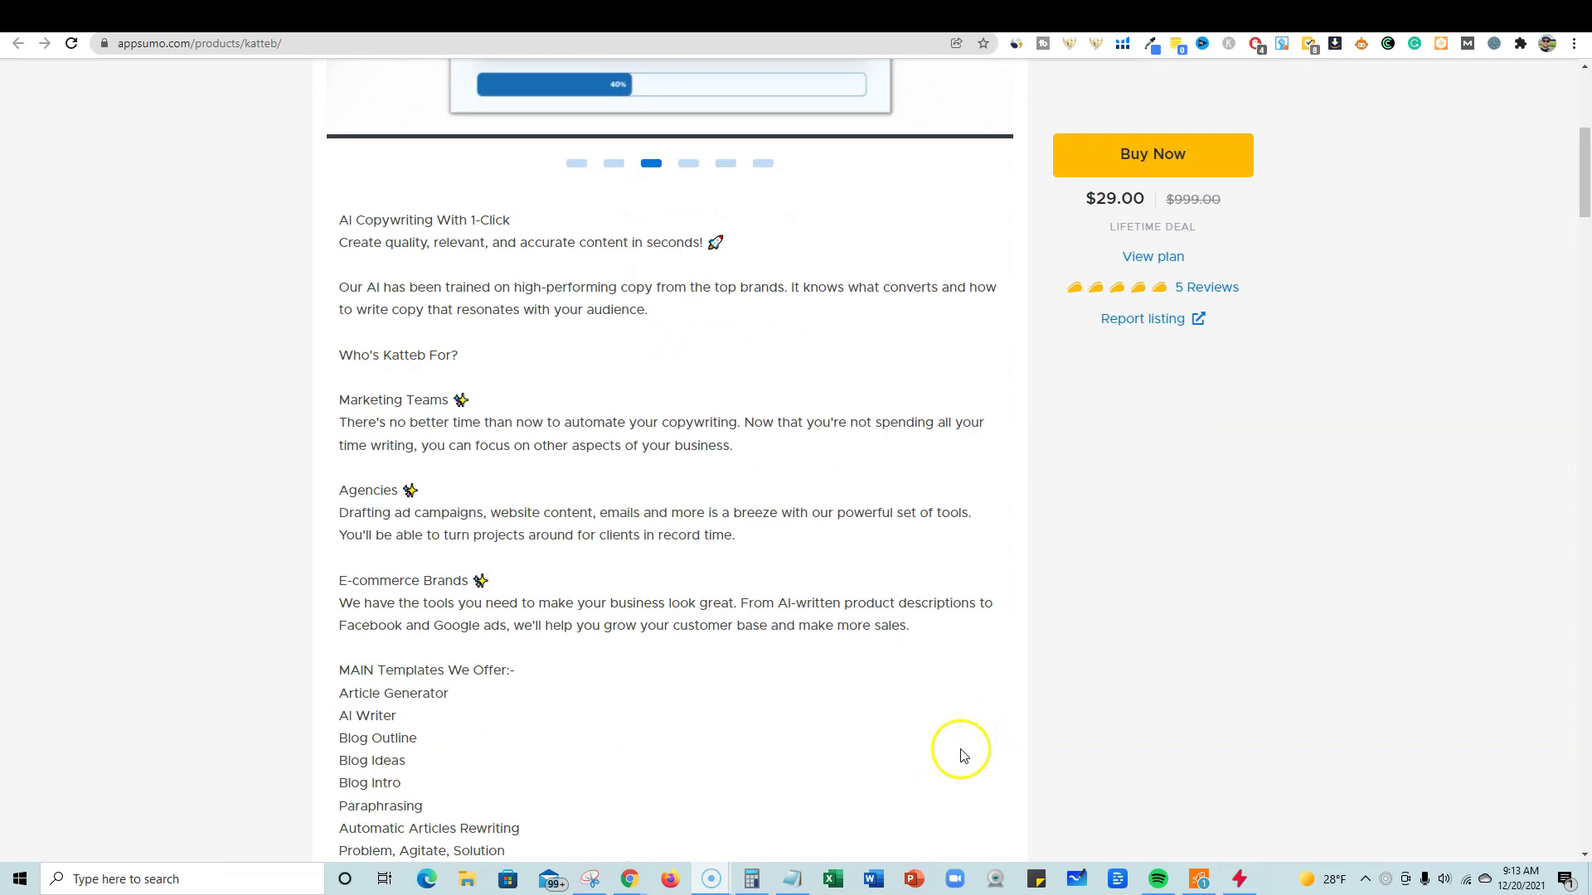
{"action": "scroll", "coordinate": [963, 752], "scroll_direction": "down", "scroll_amount": 8}
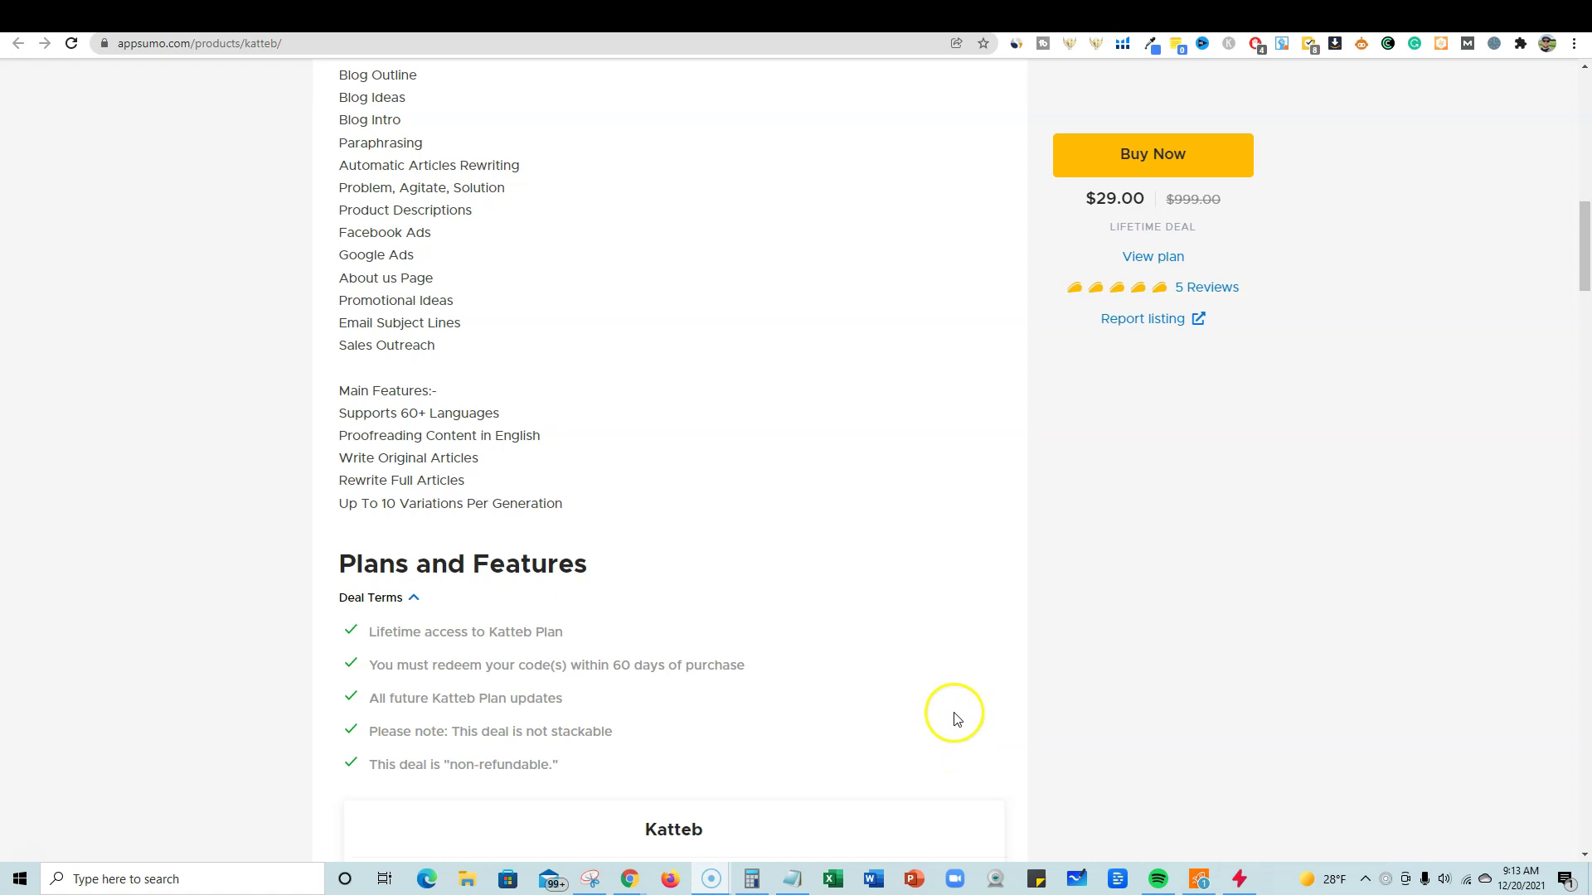
{"action": "scroll", "coordinate": [898, 678], "scroll_direction": "down", "scroll_amount": 4}
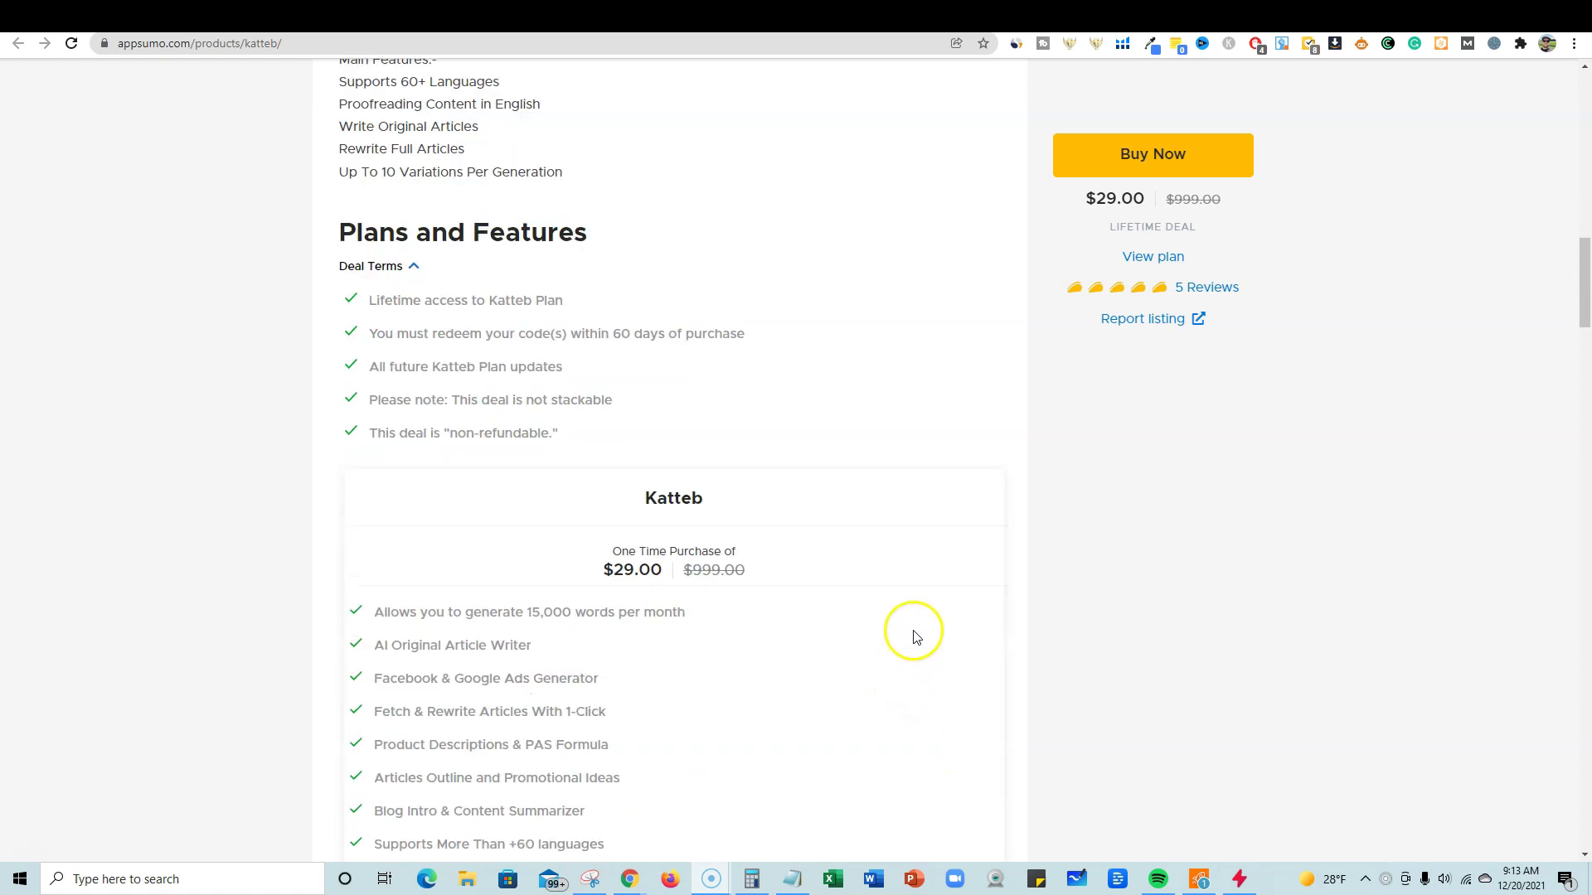
{"action": "scroll", "coordinate": [899, 678], "scroll_direction": "down", "scroll_amount": 8}
{"action": "scroll", "coordinate": [962, 623], "scroll_direction": "down", "scroll_amount": 3}
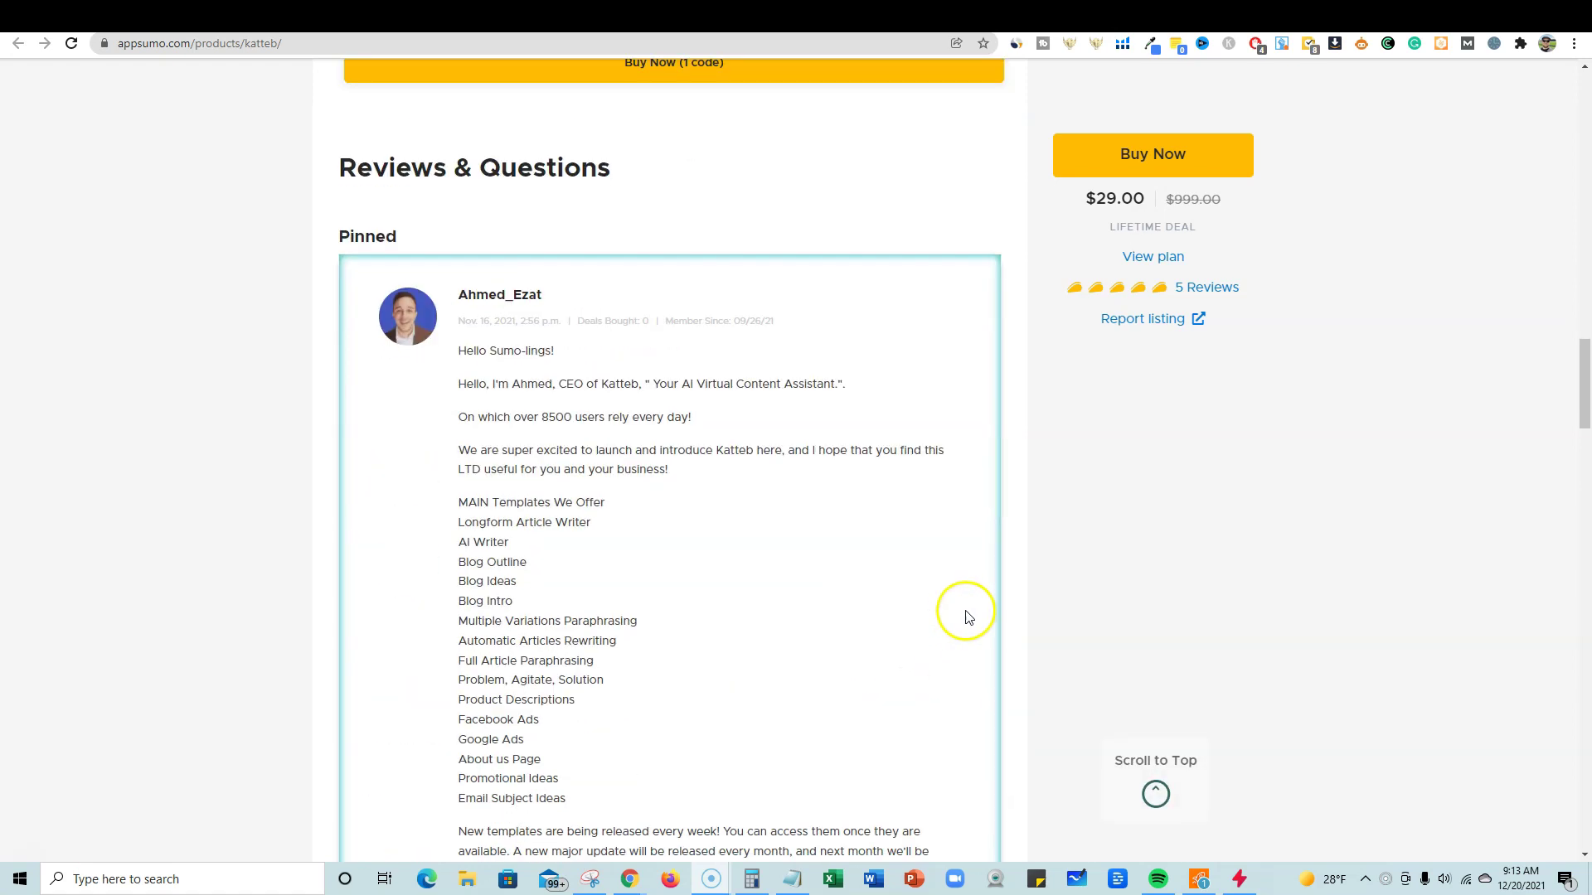
{"action": "scroll", "coordinate": [967, 616], "scroll_direction": "up", "scroll_amount": 20}
{"action": "scroll", "coordinate": [970, 615], "scroll_direction": "up", "scroll_amount": 4}
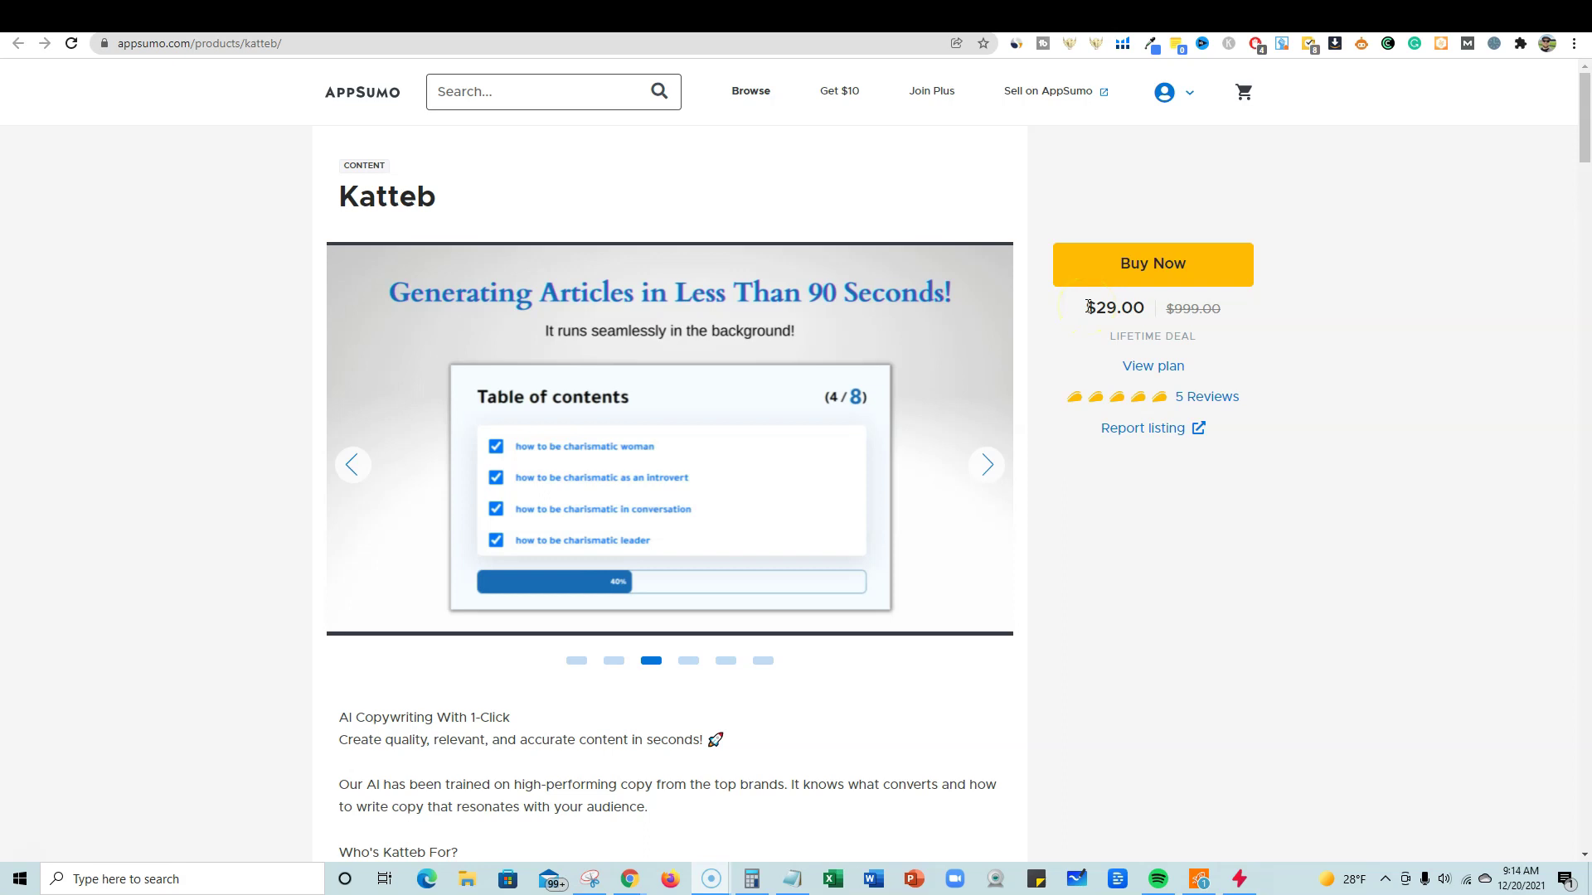
{"action": "left_click_drag", "start_coordinate": [1088, 305], "coordinate": [1149, 308]}
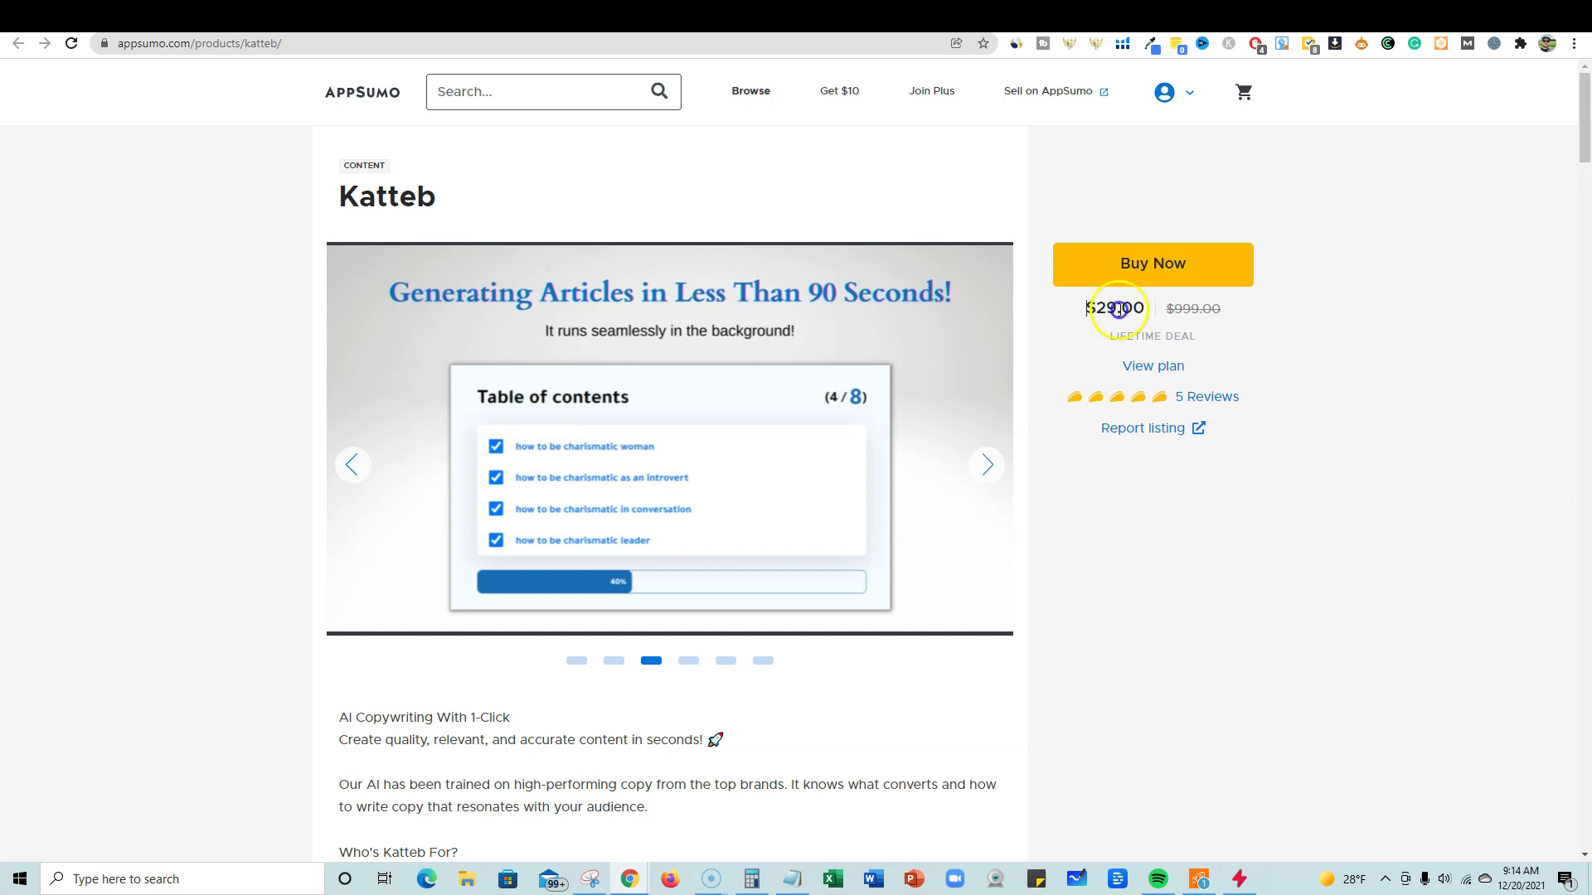
{"action": "double_click", "coordinate": [1118, 309]}
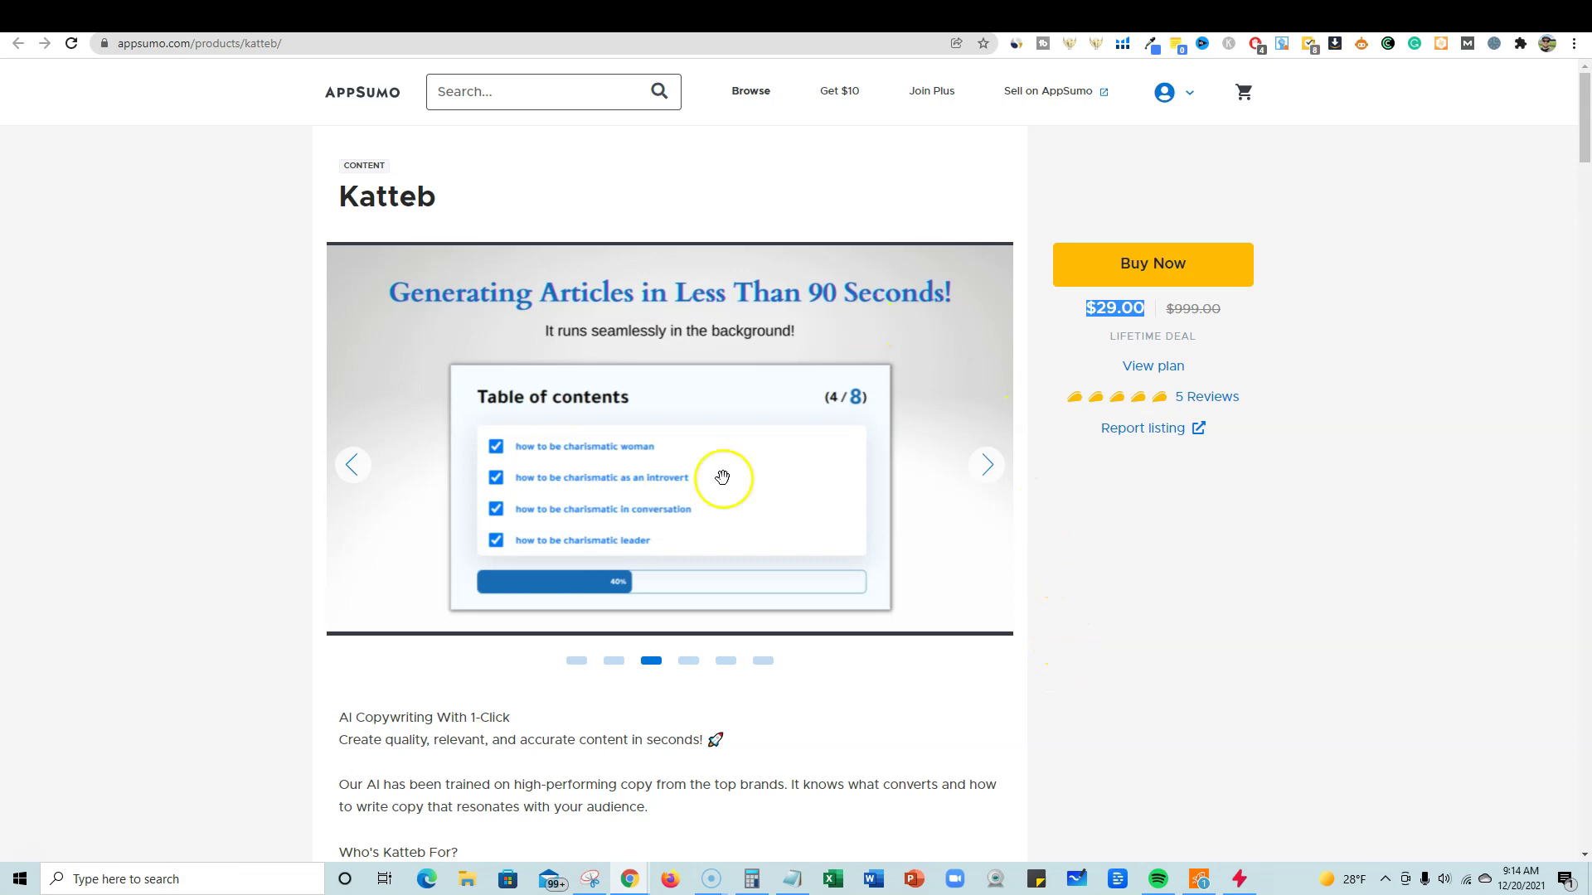
Step: Scroll the Katteb product description down and back up
{"action": "scroll", "coordinate": [1024, 514], "scroll_direction": "down", "scroll_amount": 5}
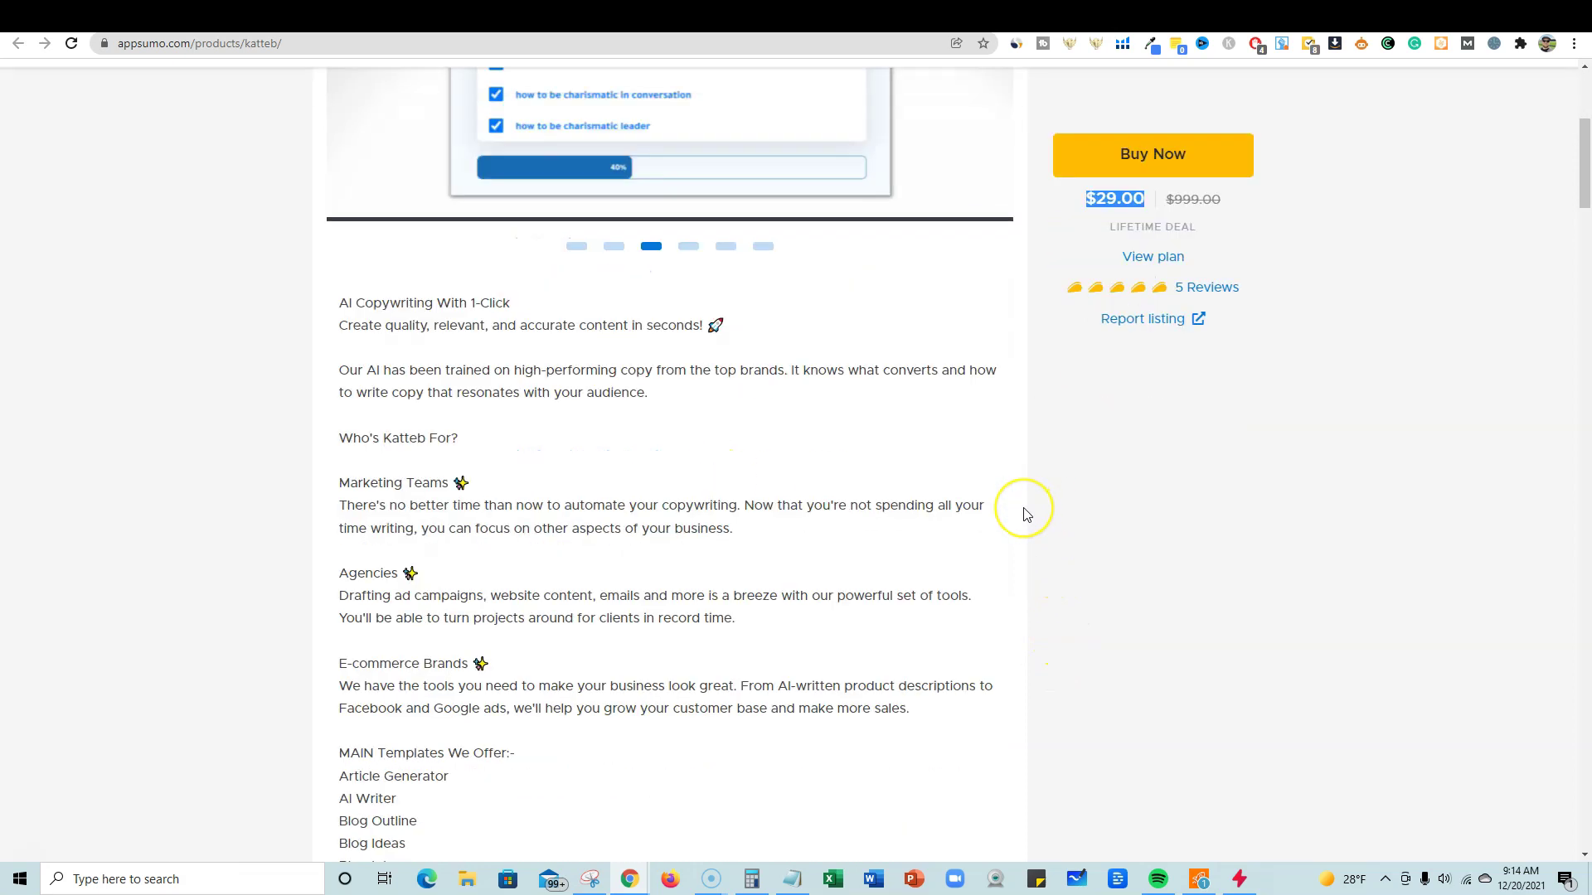
{"action": "scroll", "coordinate": [1024, 514], "scroll_direction": "up", "scroll_amount": 2}
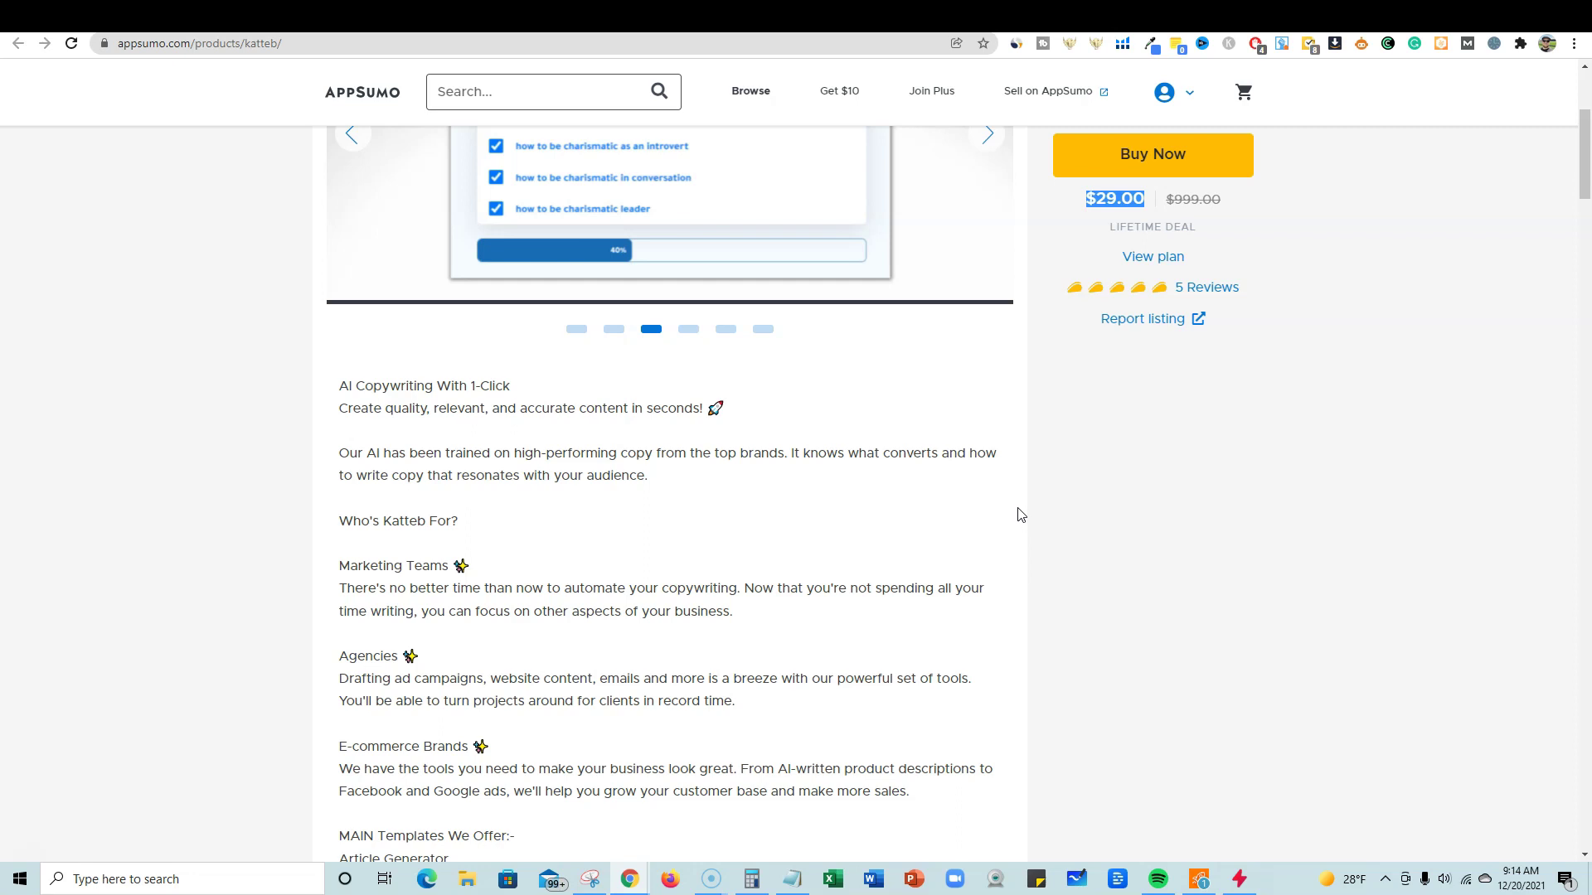
{"action": "scroll", "coordinate": [1019, 514], "scroll_direction": "down", "scroll_amount": 5}
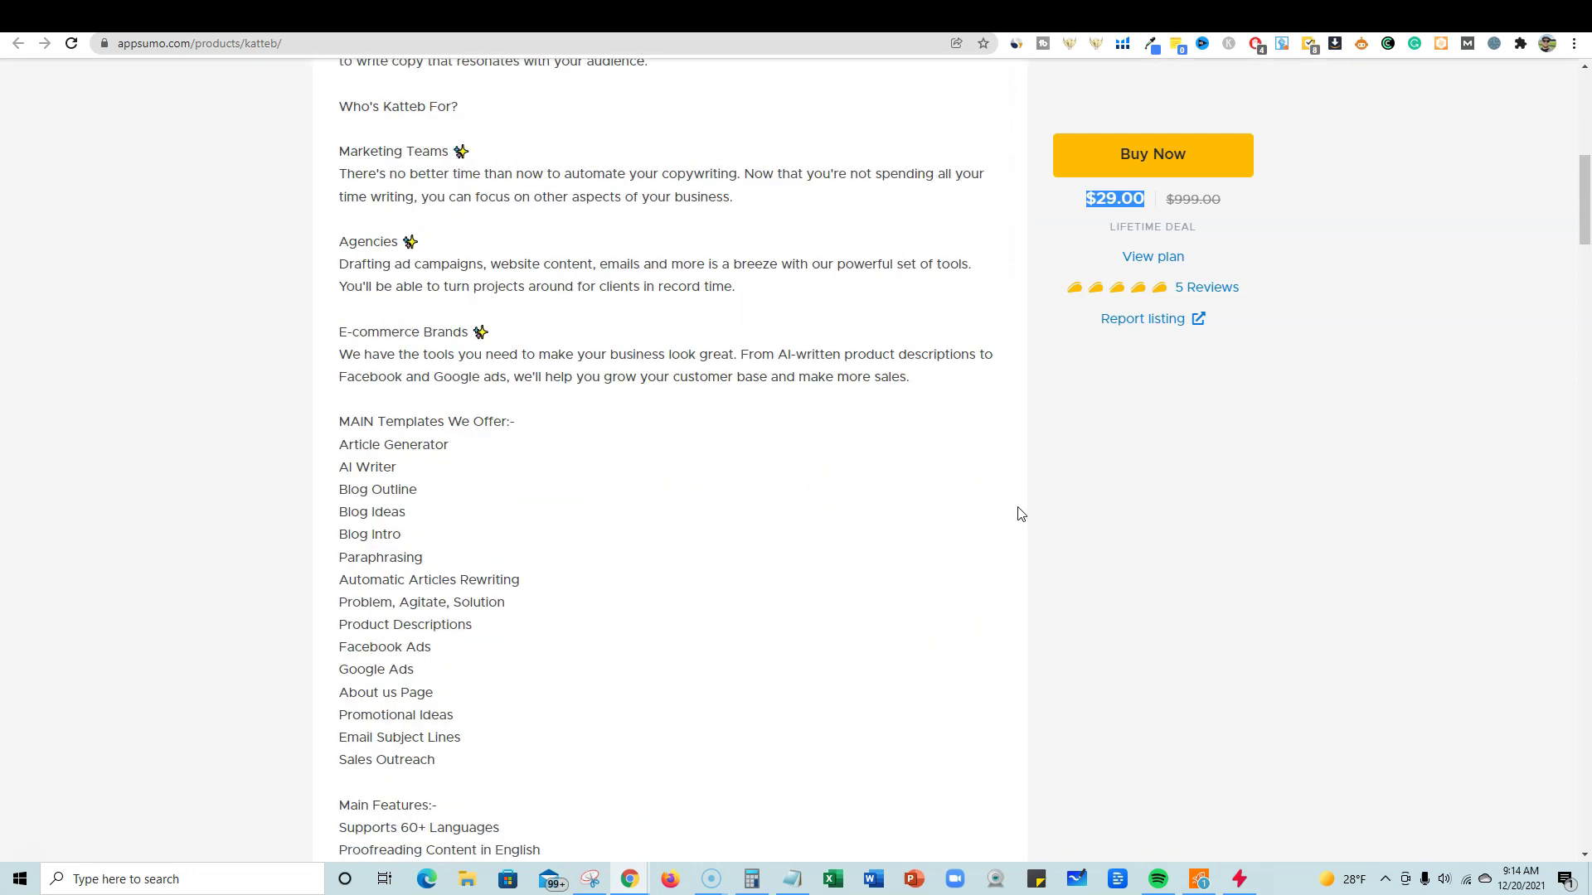
{"action": "scroll", "coordinate": [1020, 515], "scroll_direction": "down", "scroll_amount": 3}
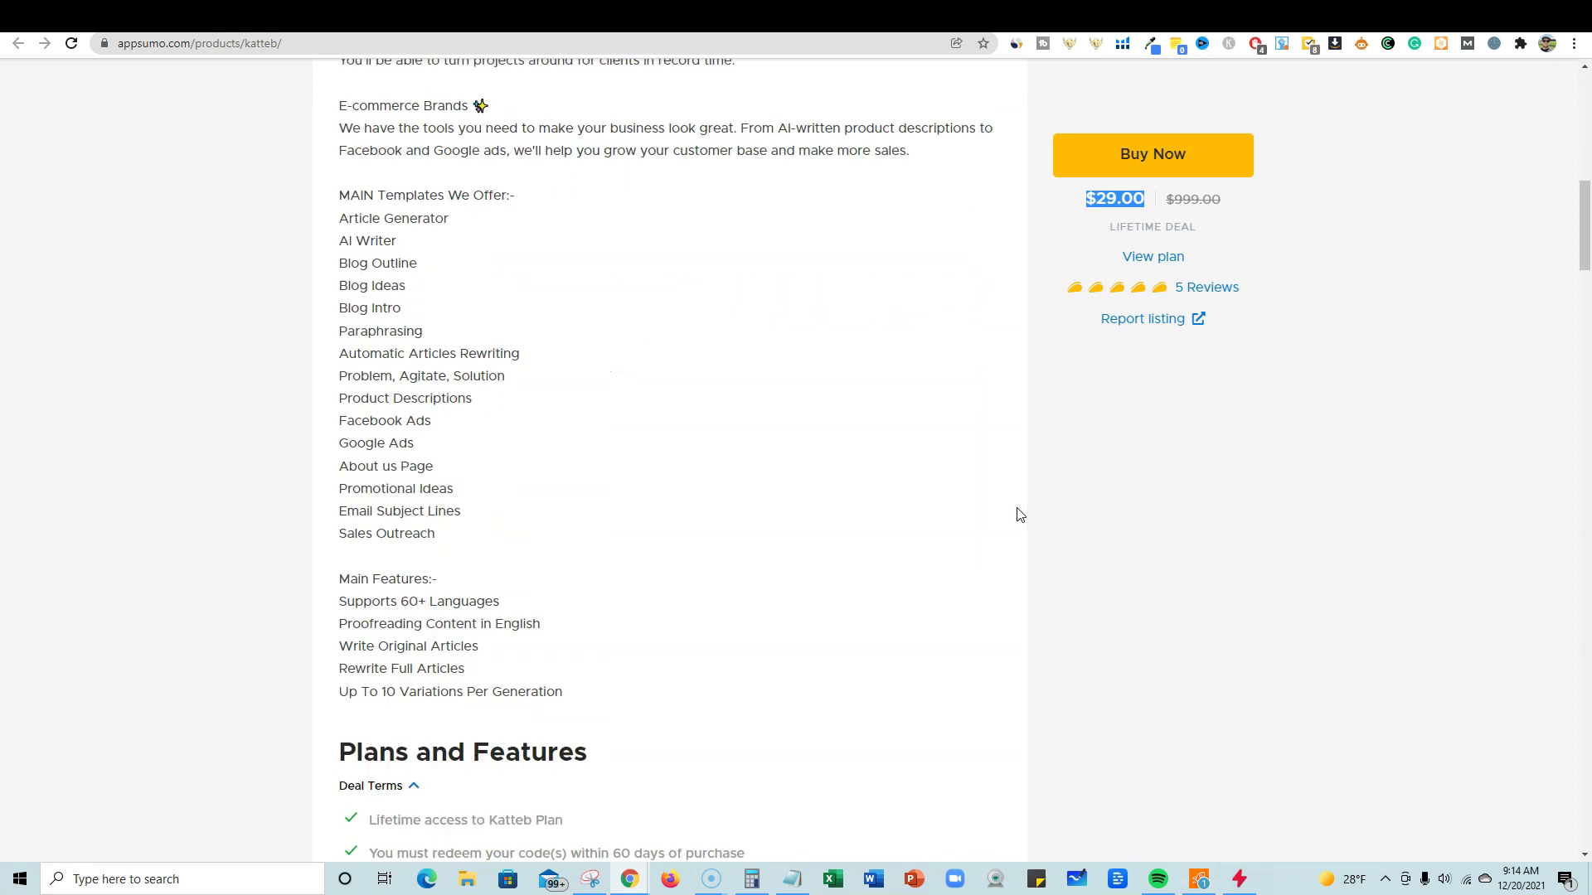
{"action": "scroll", "coordinate": [1019, 515], "scroll_direction": "up", "scroll_amount": 10}
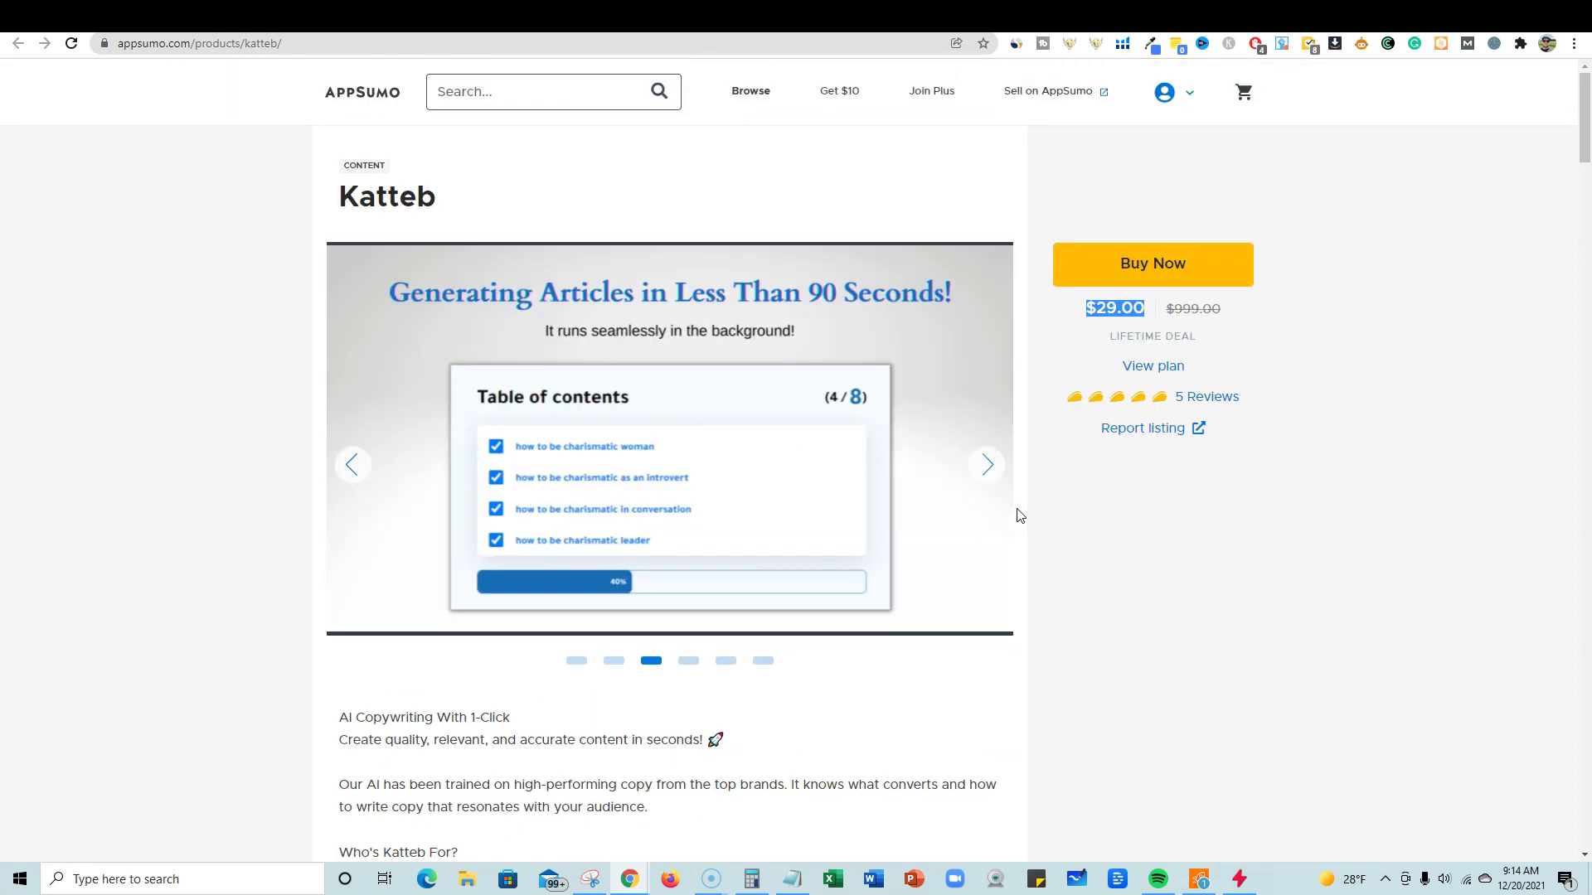
Step: Cycle through the images, proofreader and AI Article Writer slides to the first, then open the Katteb dashboard
{"action": "left_click", "coordinate": [987, 466]}
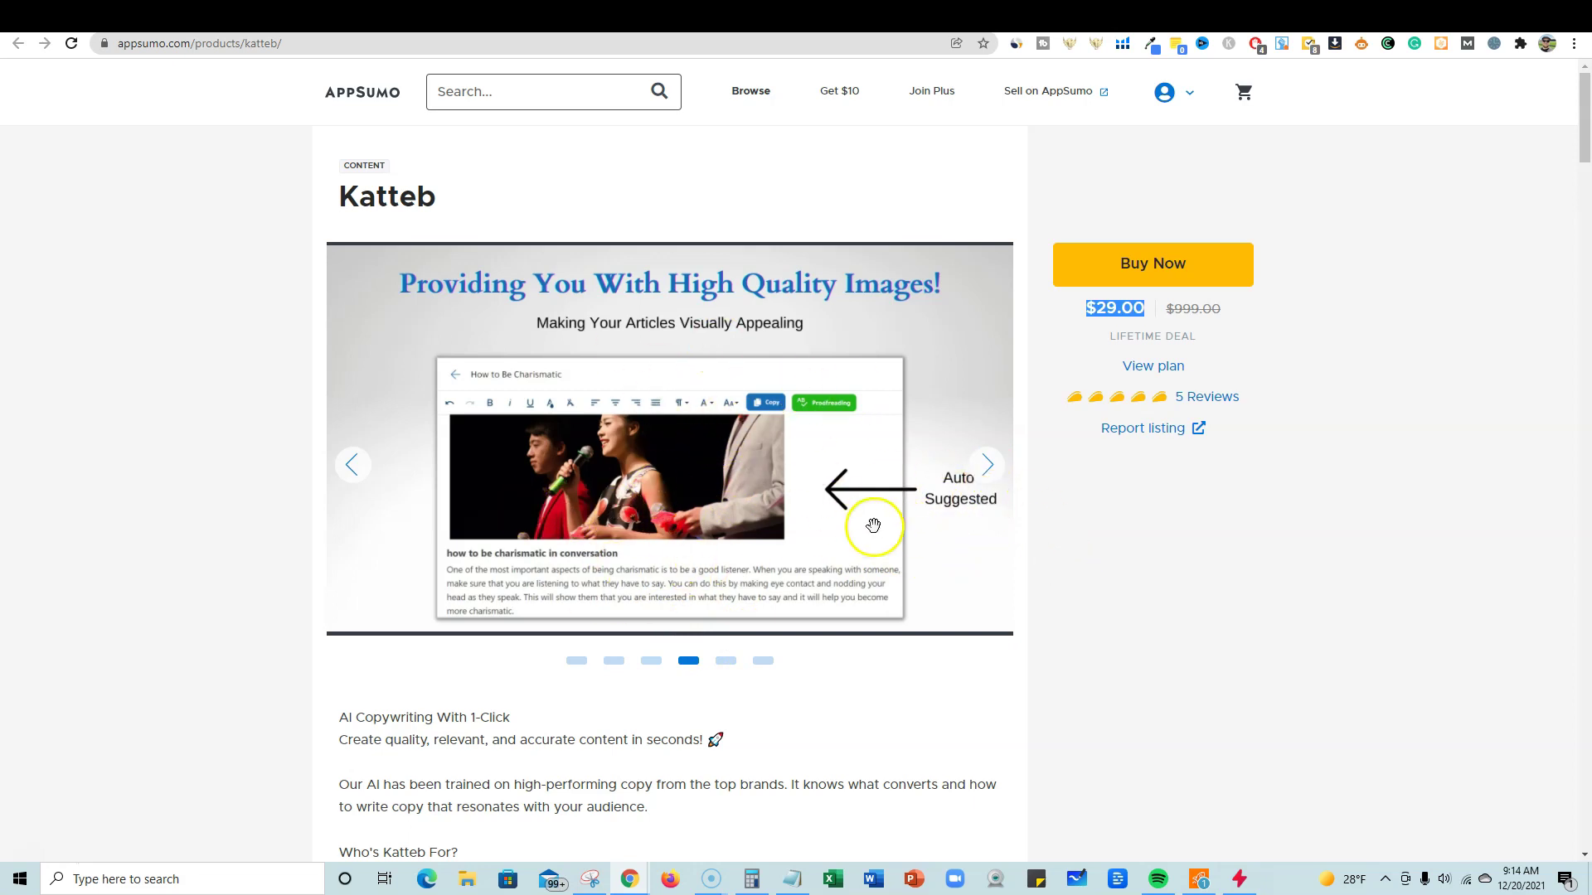
{"action": "left_click", "coordinate": [984, 465]}
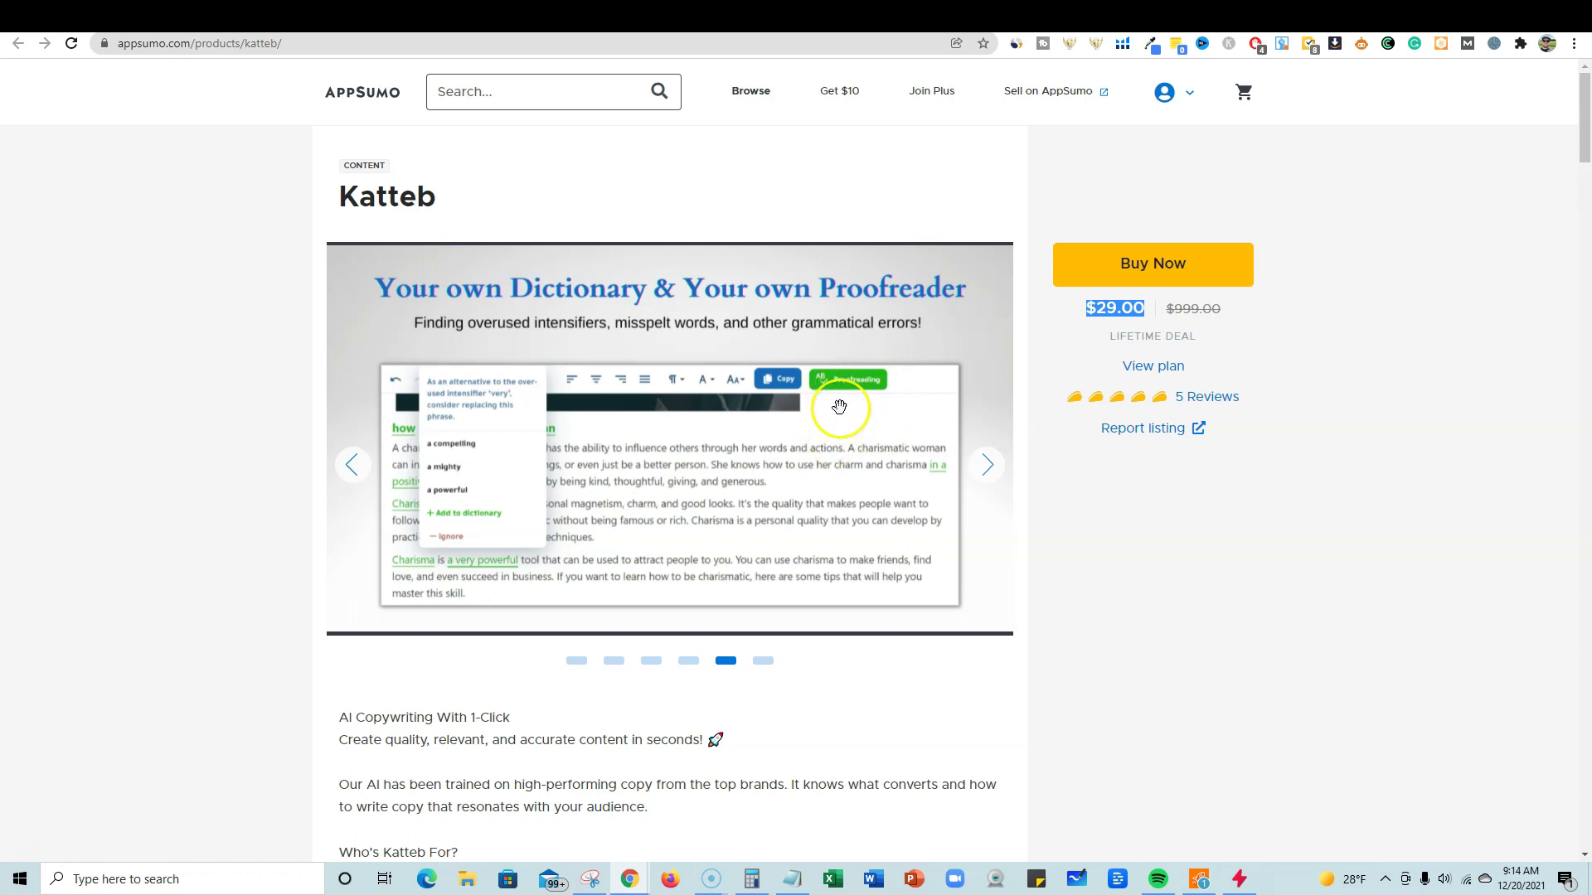
{"action": "left_click", "coordinate": [988, 479]}
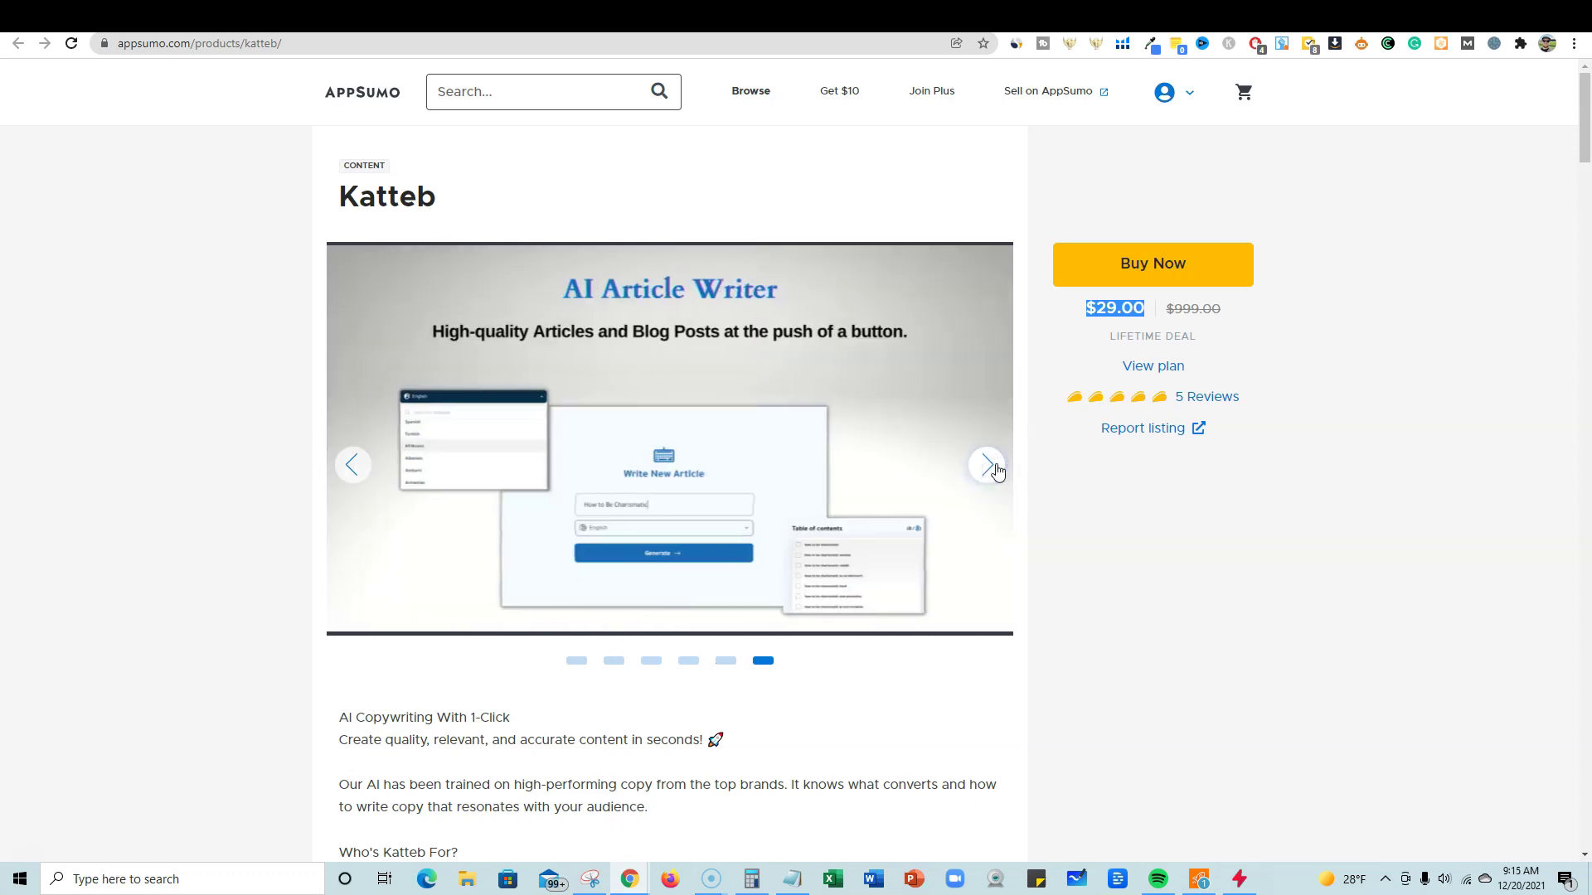
{"action": "left_click", "coordinate": [994, 470]}
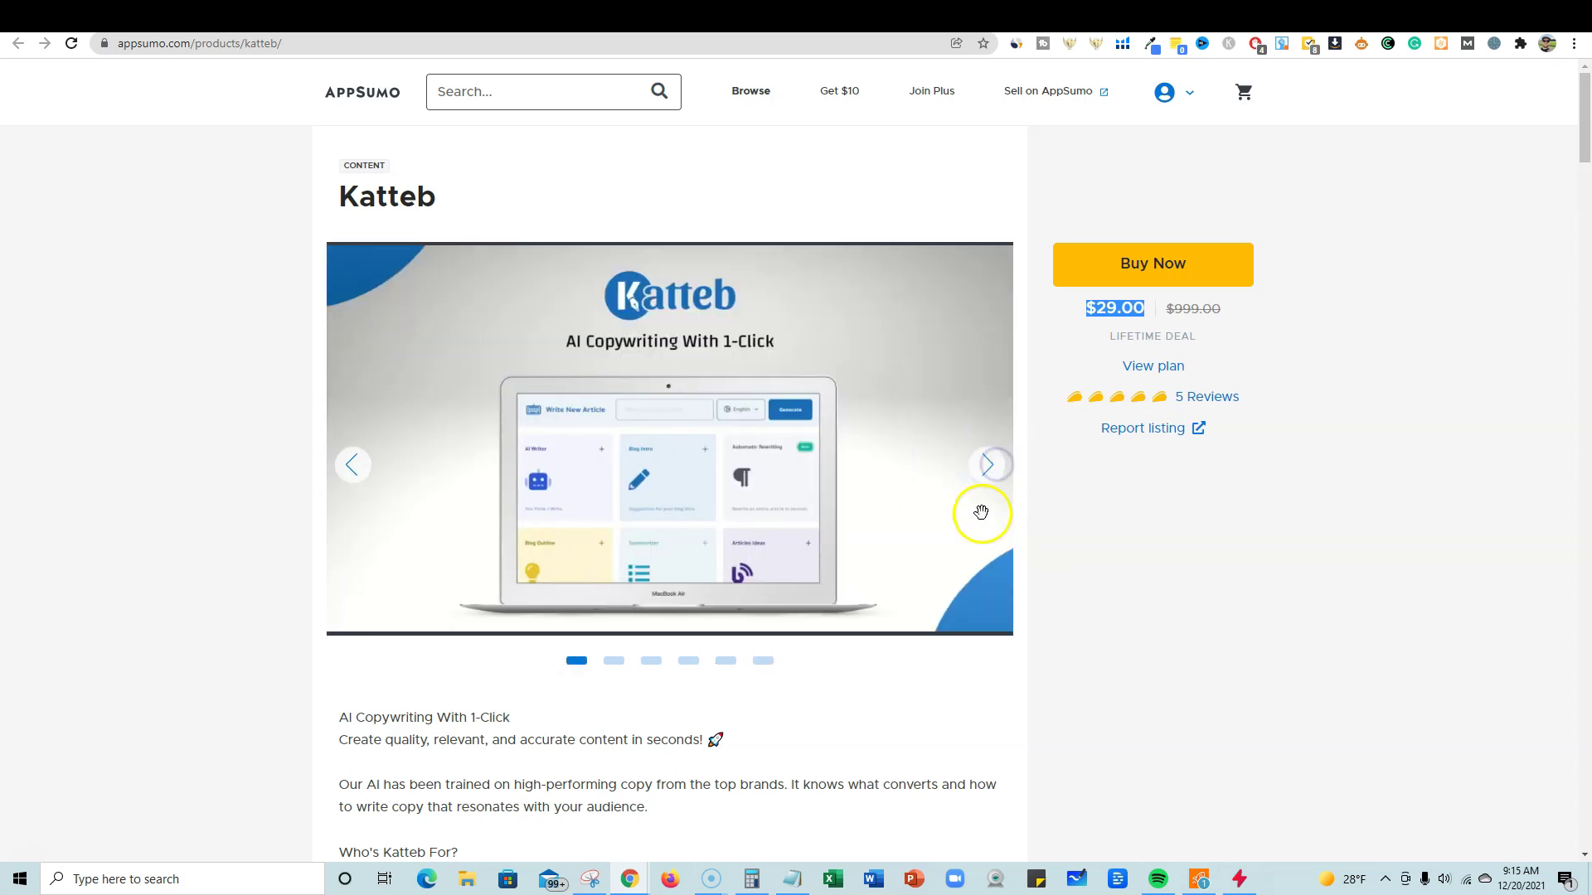
{"action": "left_click", "coordinate": [865, 15]}
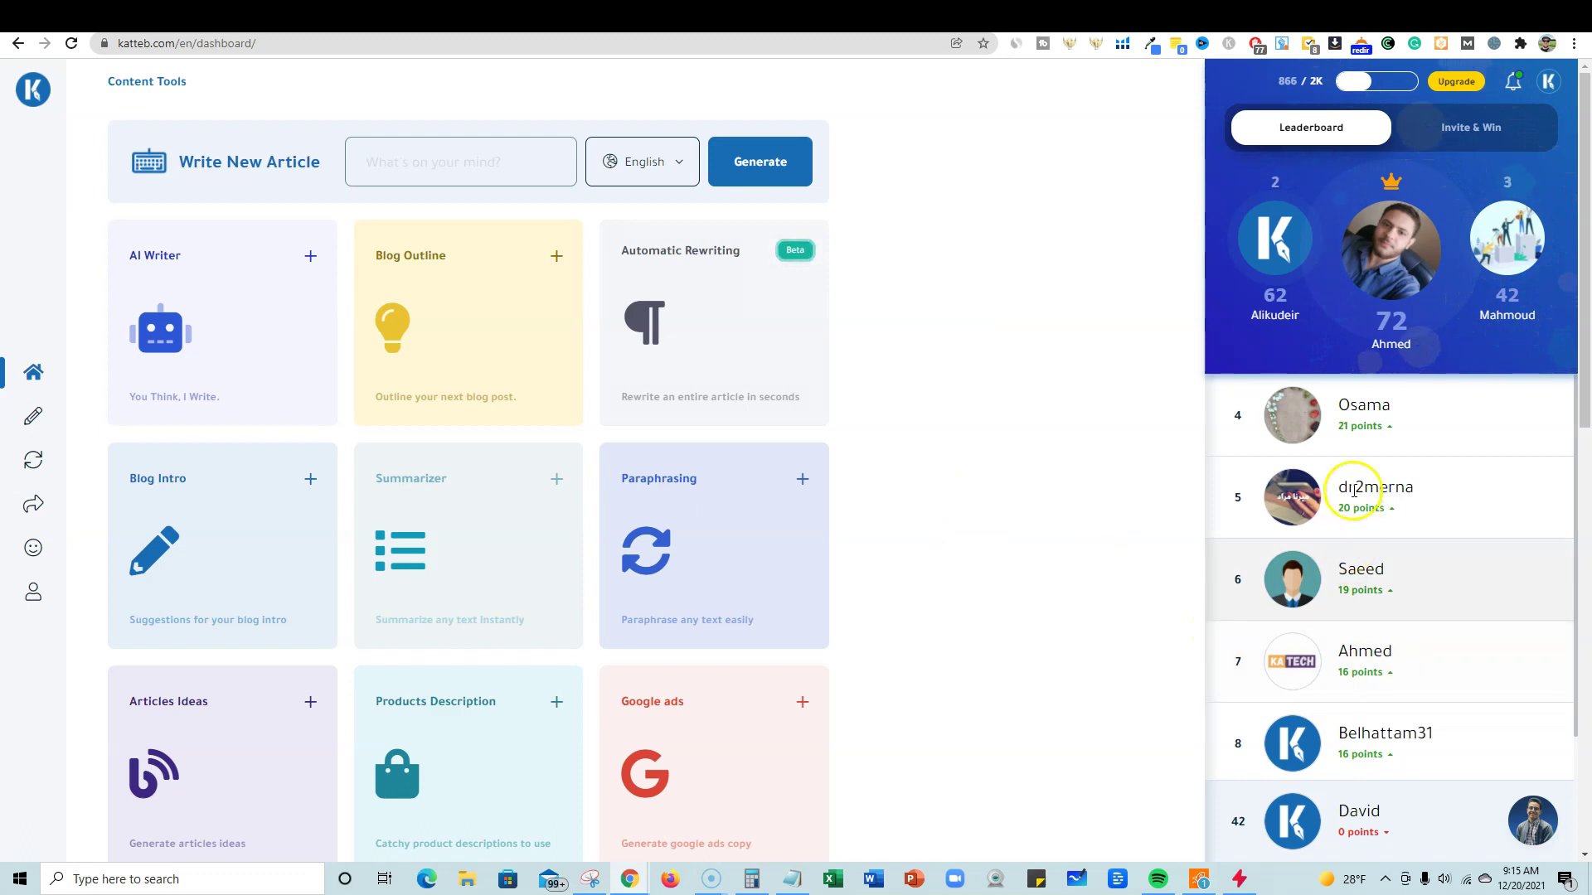
Step: Scroll through the Katteb points leaderboard, then go back to the AppSumo product page
{"action": "scroll", "coordinate": [1364, 630], "scroll_direction": "down", "scroll_amount": 3}
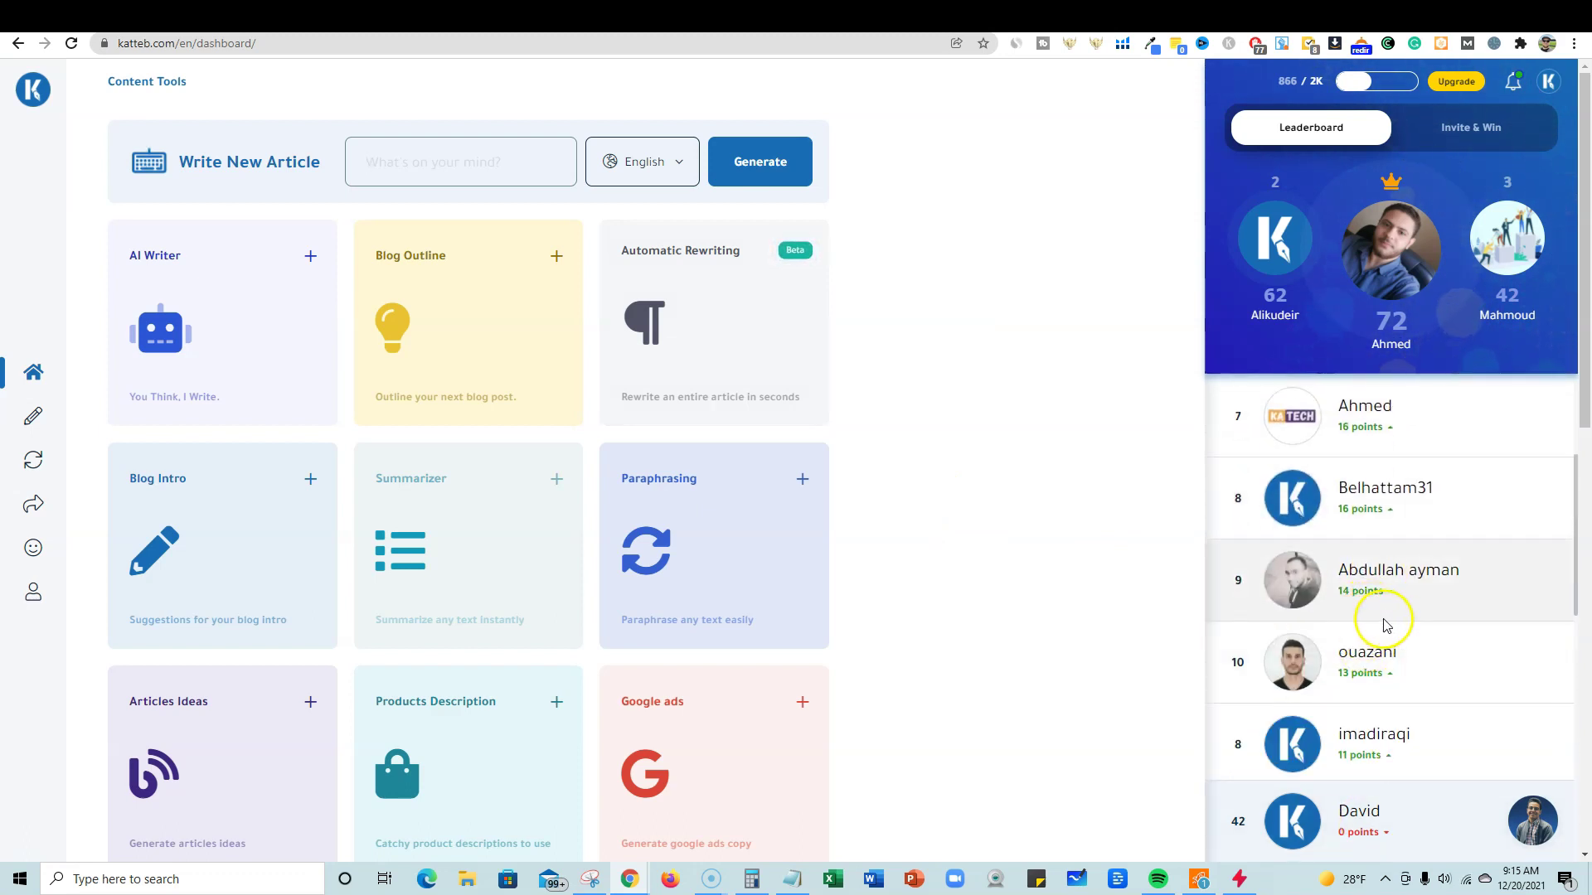
{"action": "scroll", "coordinate": [1380, 628], "scroll_direction": "down", "scroll_amount": 4}
{"action": "scroll", "coordinate": [1384, 626], "scroll_direction": "down", "scroll_amount": 5}
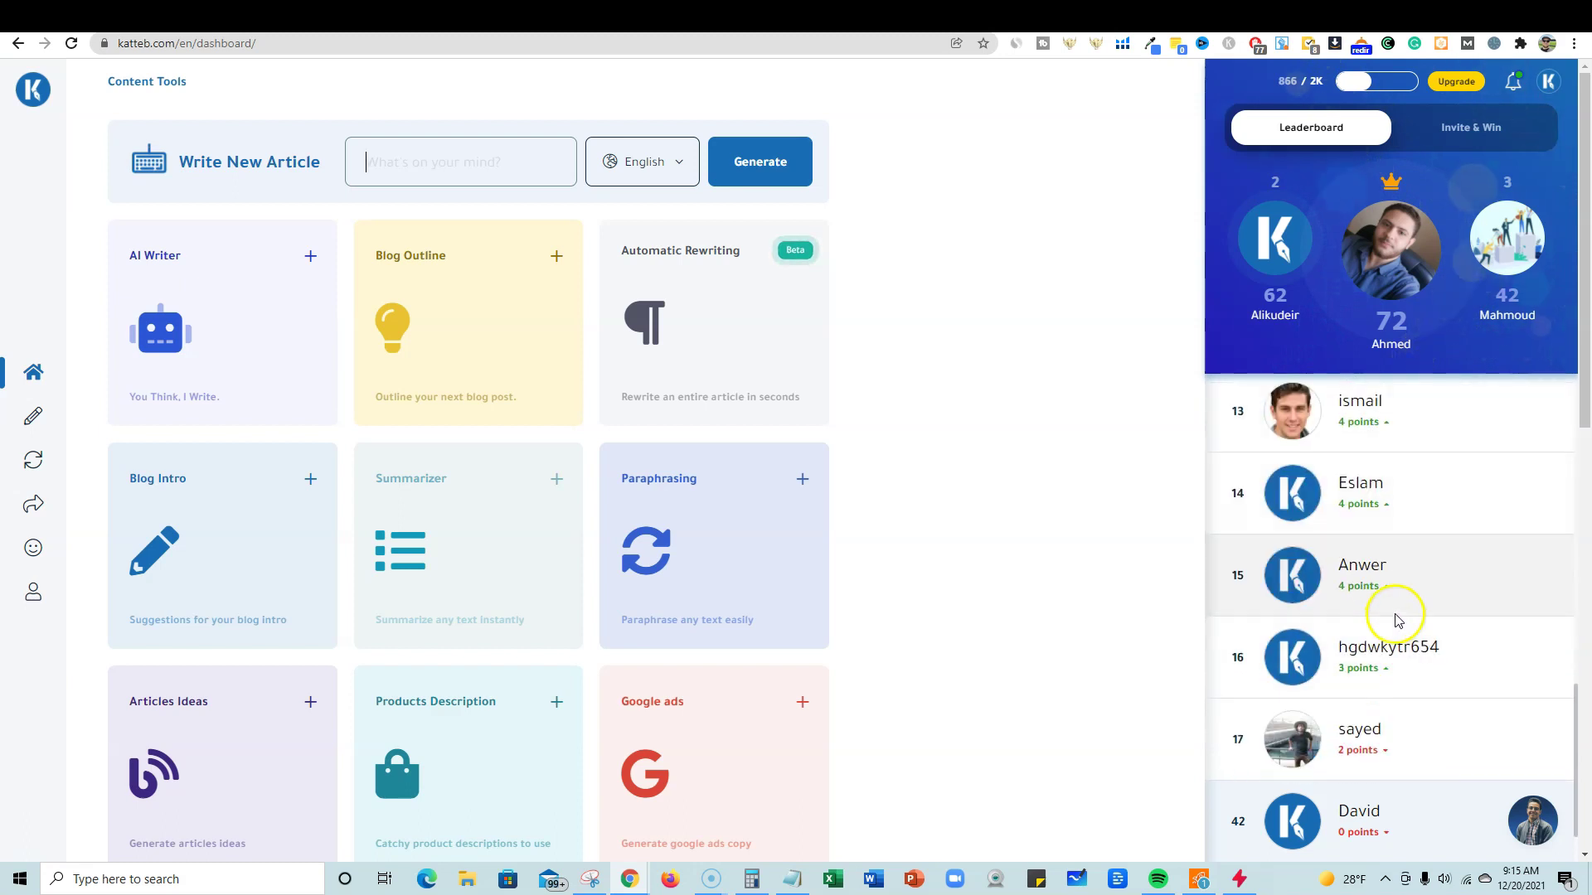
{"action": "scroll", "coordinate": [1396, 623], "scroll_direction": "down", "scroll_amount": 5}
{"action": "scroll", "coordinate": [1394, 622], "scroll_direction": "up", "scroll_amount": 14}
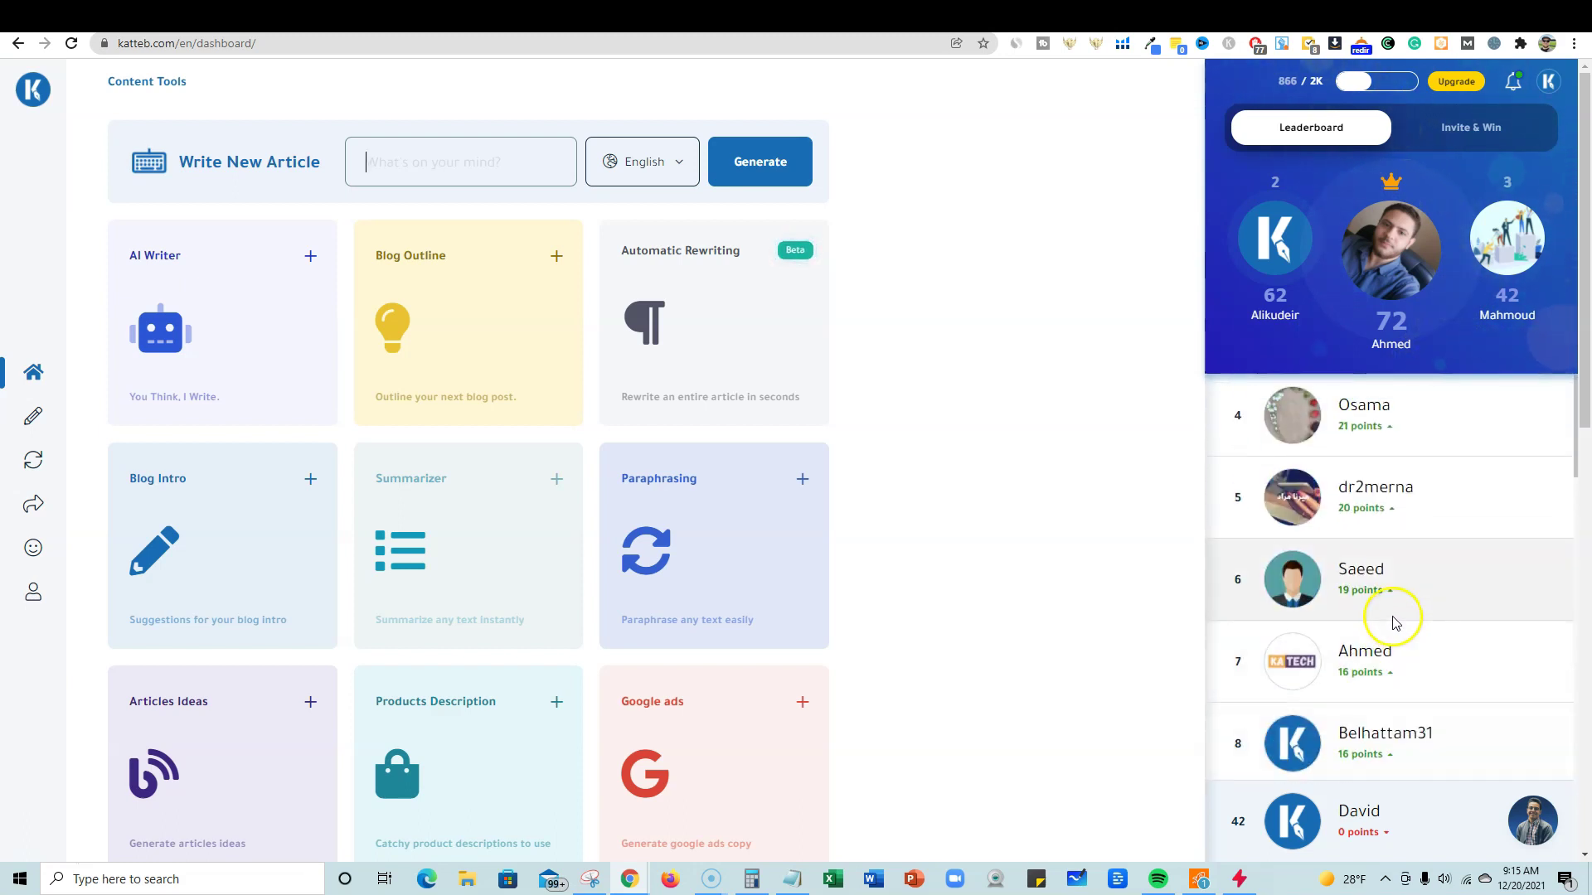
{"action": "left_click", "coordinate": [835, 18]}
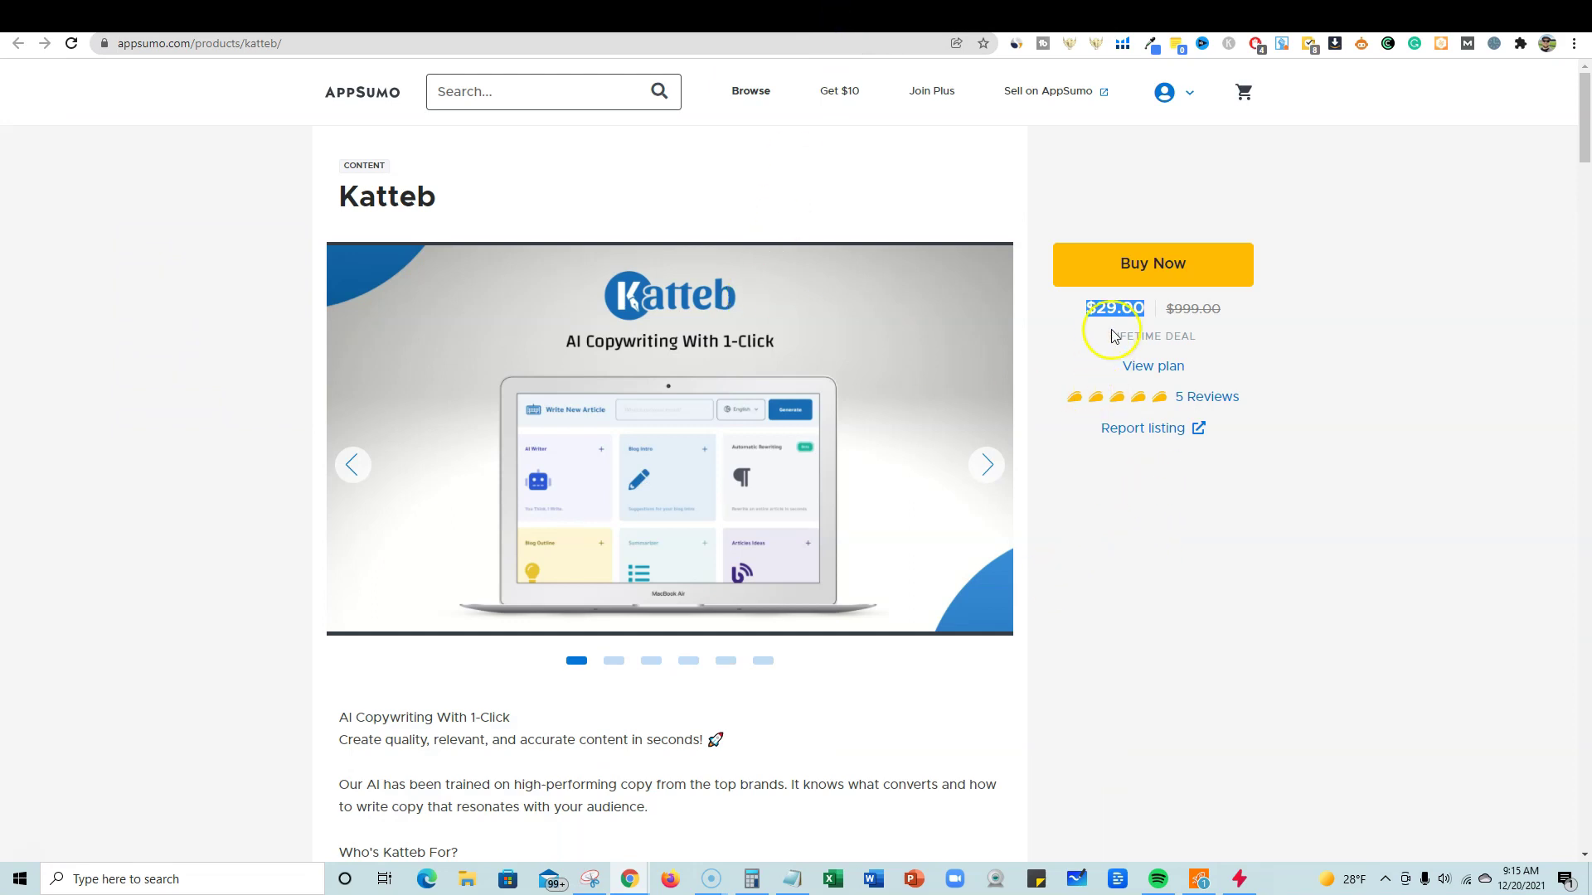
Step: Clear the price highlight and highlight '15,000 words per month' in the plan features
{"action": "scroll", "coordinate": [1061, 606], "scroll_direction": "down", "scroll_amount": 7}
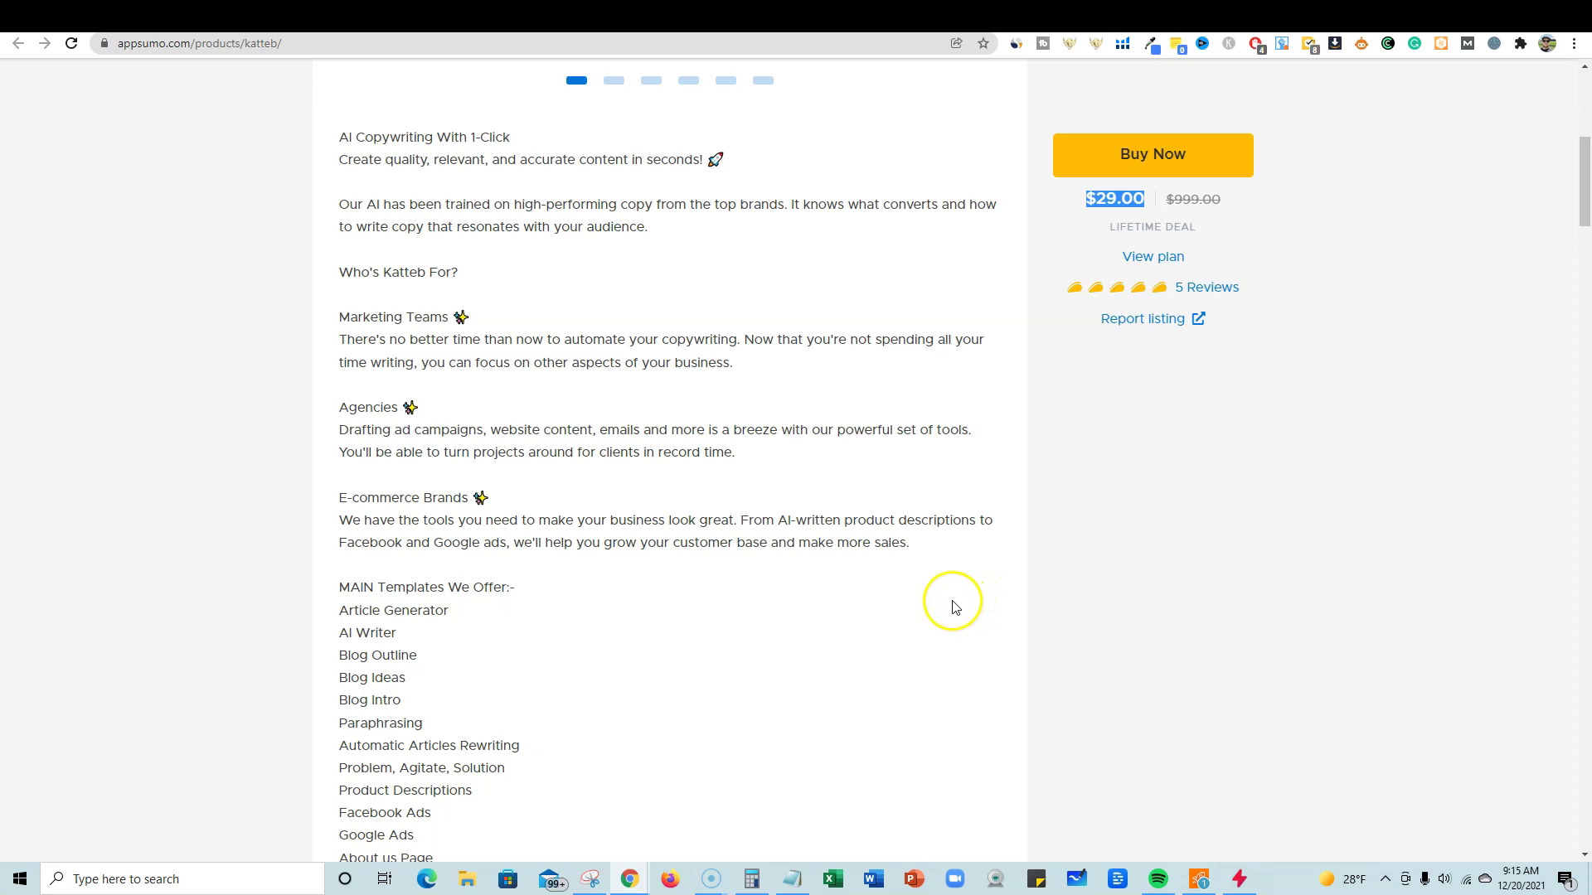
{"action": "scroll", "coordinate": [949, 612], "scroll_direction": "up", "scroll_amount": 7}
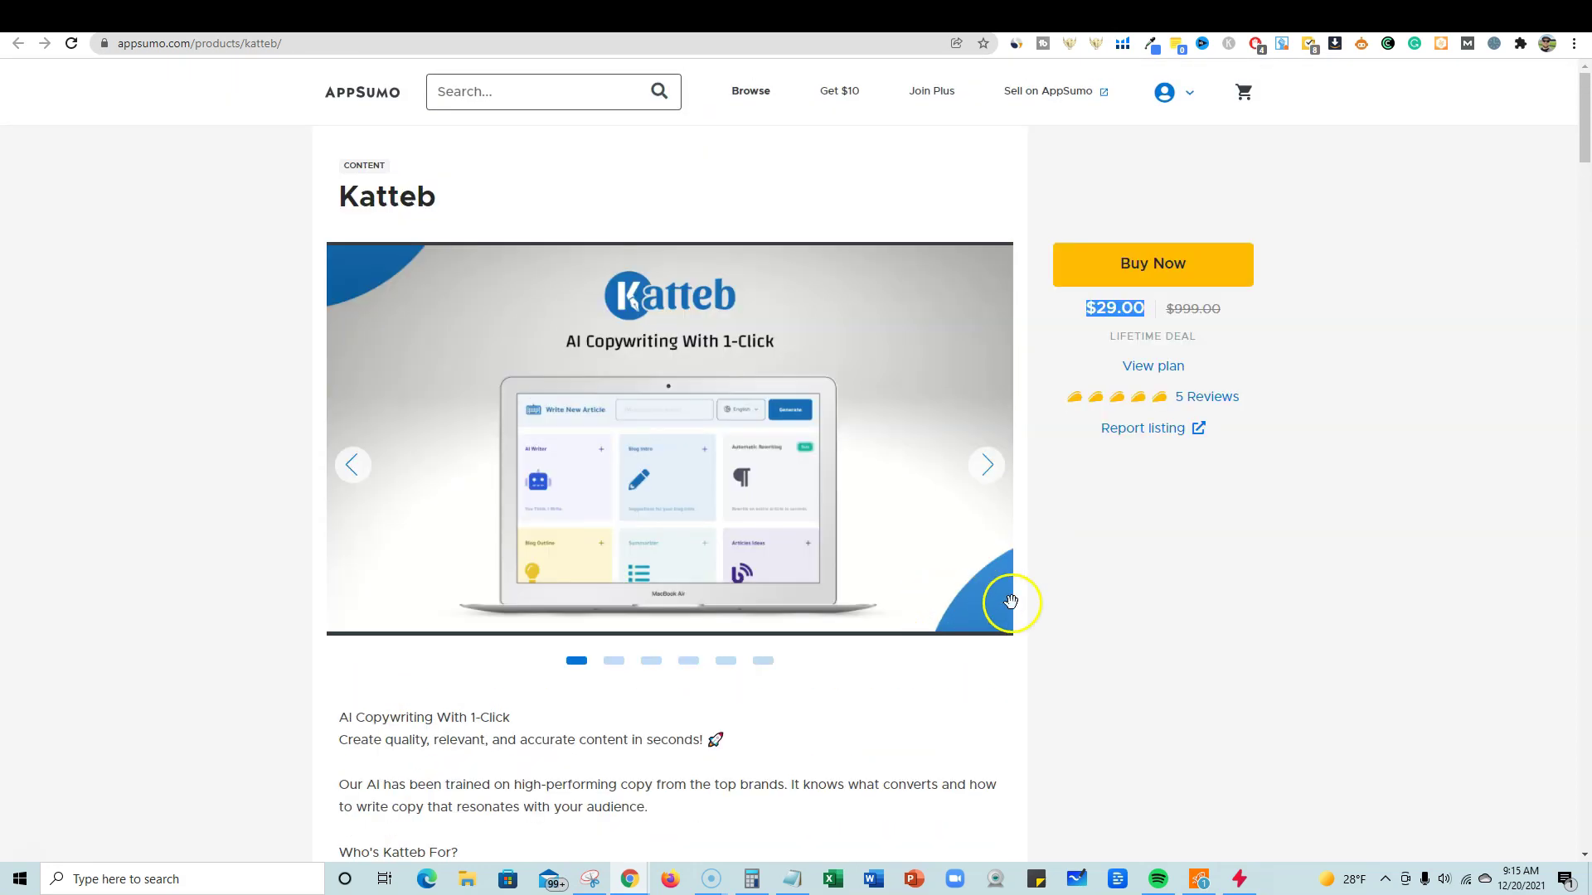
{"action": "left_click", "coordinate": [1028, 681]}
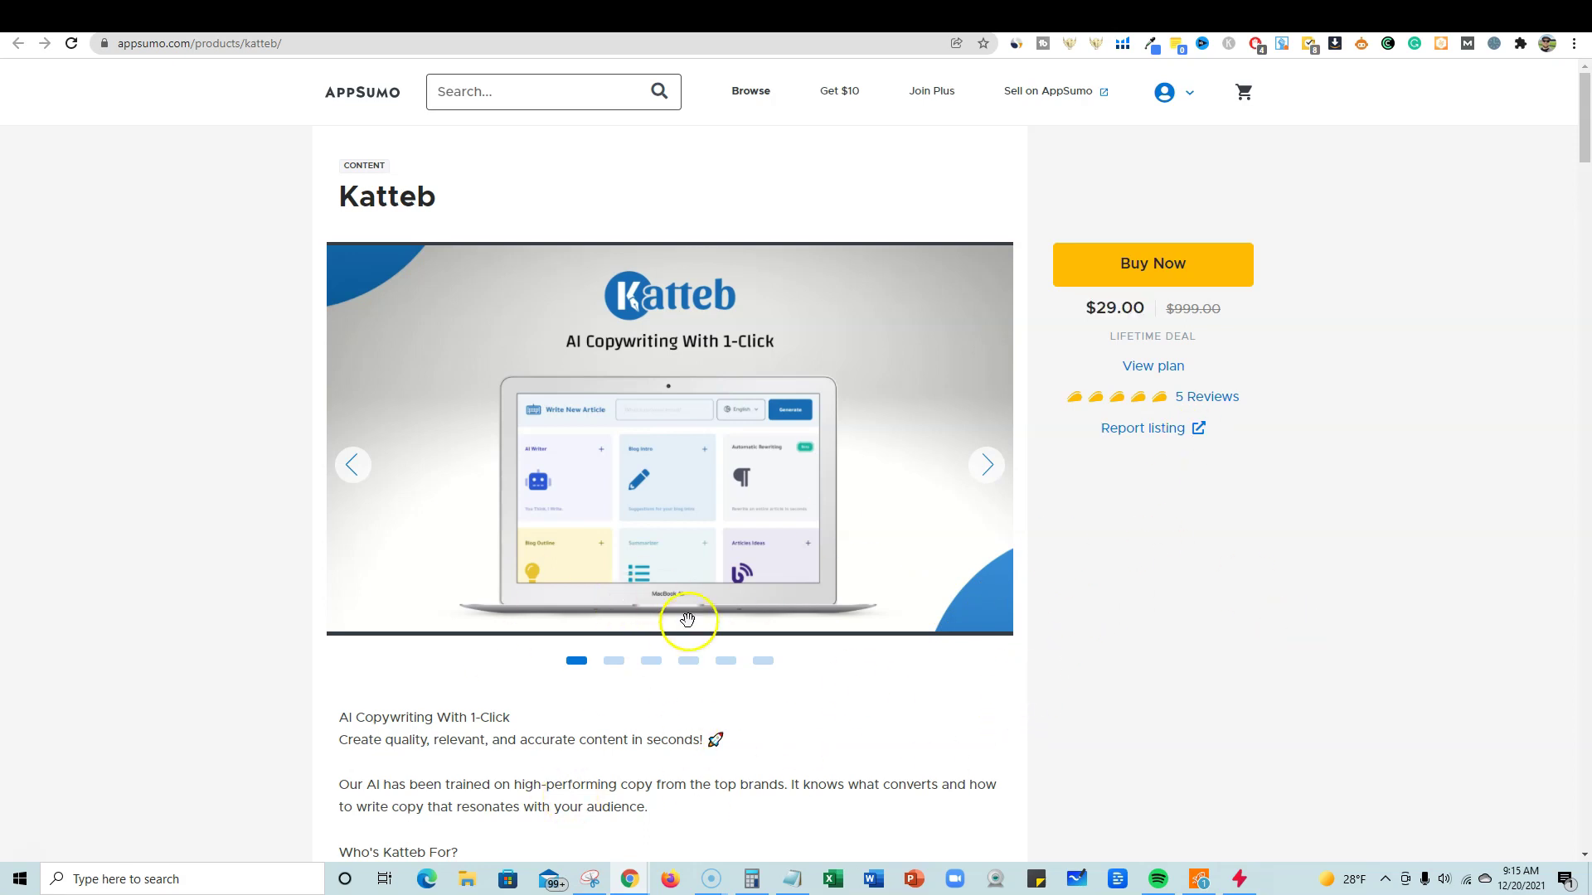
{"action": "scroll", "coordinate": [1042, 593], "scroll_direction": "down", "scroll_amount": 15}
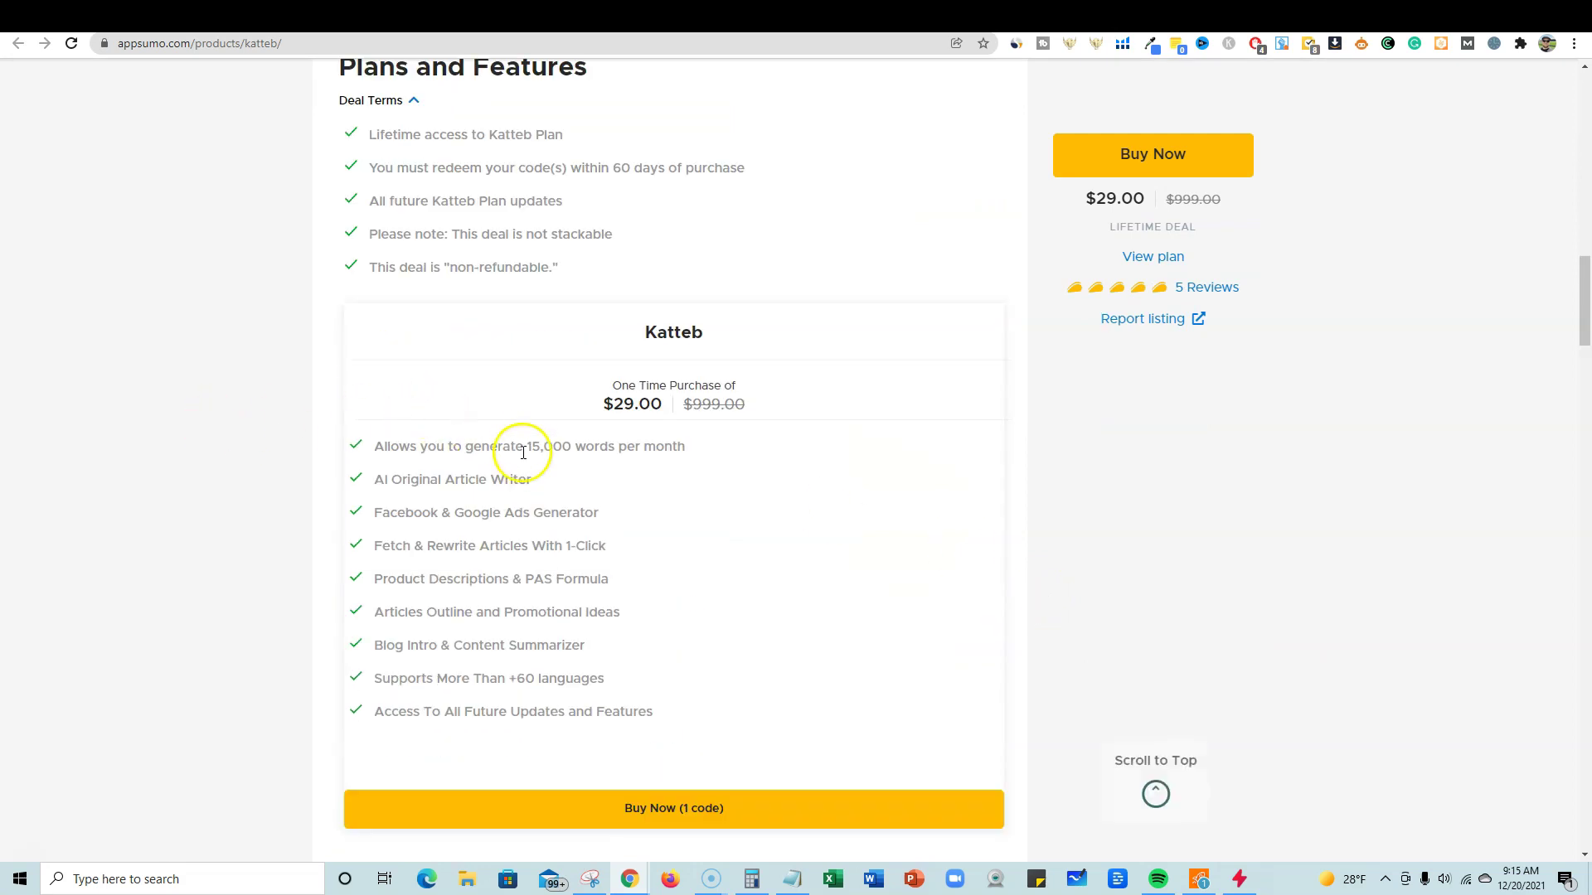
{"action": "left_click_drag", "start_coordinate": [524, 448], "coordinate": [693, 450]}
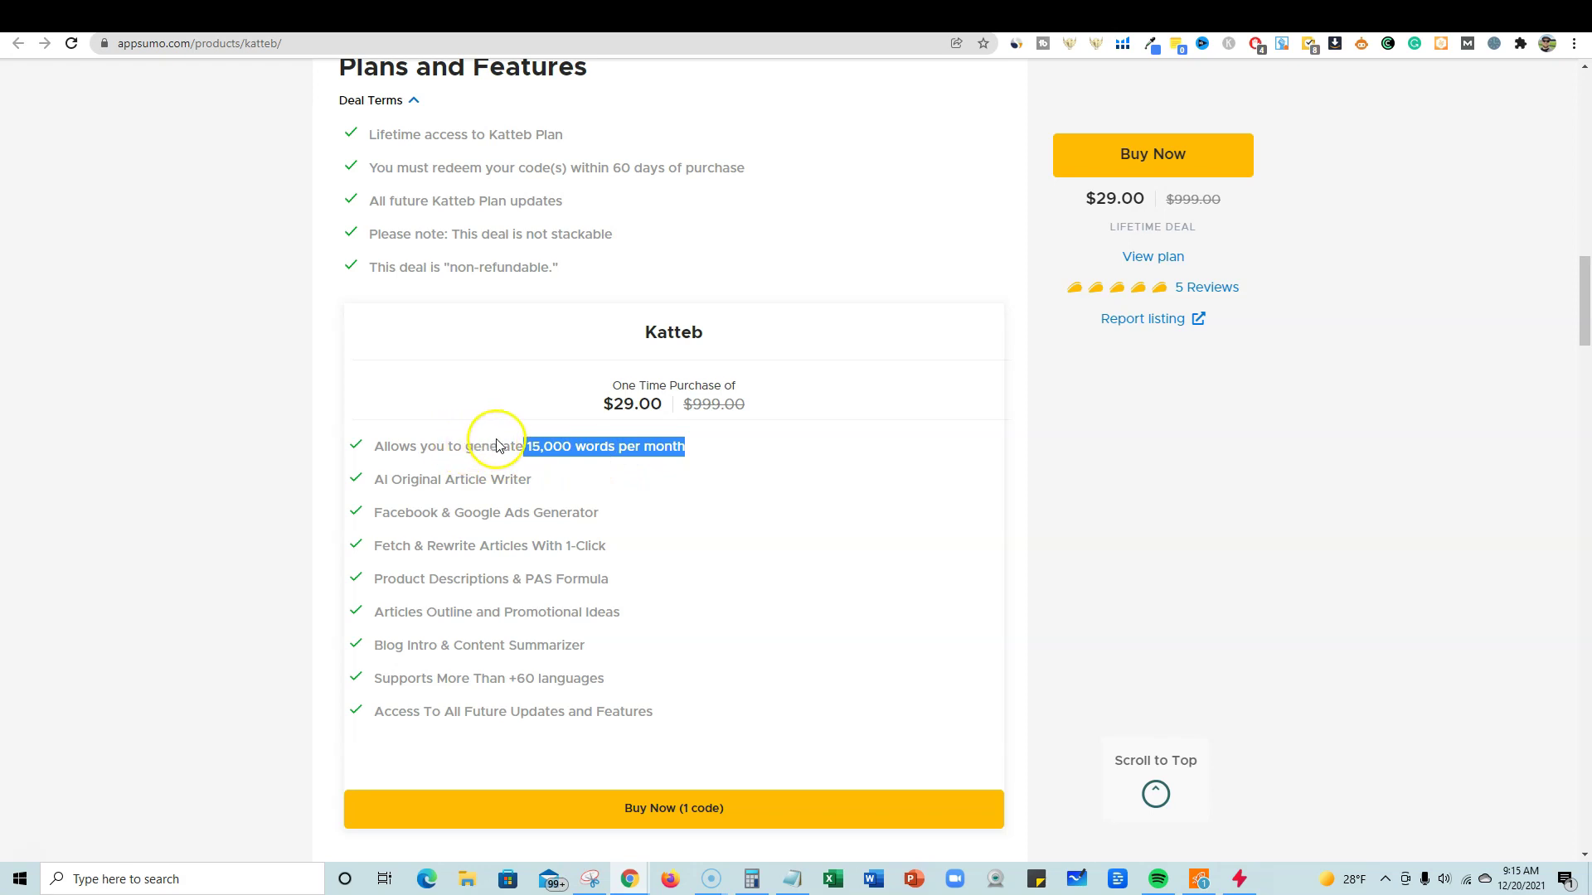
{"action": "left_click_drag", "start_coordinate": [700, 449], "coordinate": [623, 453]}
{"action": "left_click", "coordinate": [744, 471]}
{"action": "scroll", "coordinate": [667, 632], "scroll_direction": "down", "scroll_amount": 5}
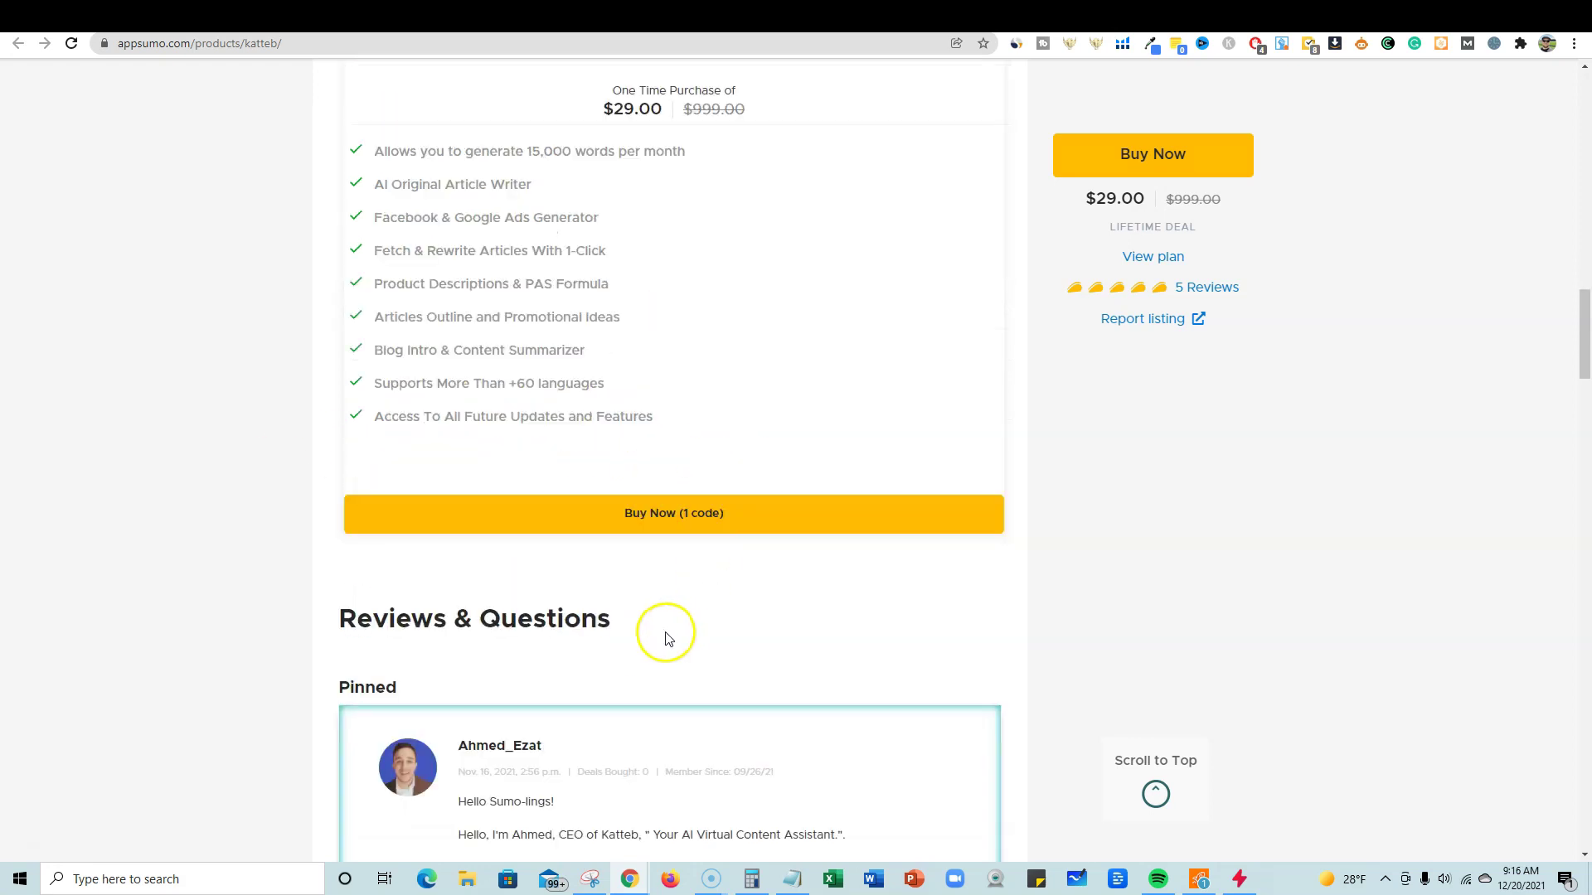
{"action": "scroll", "coordinate": [583, 597], "scroll_direction": "up", "scroll_amount": 5}
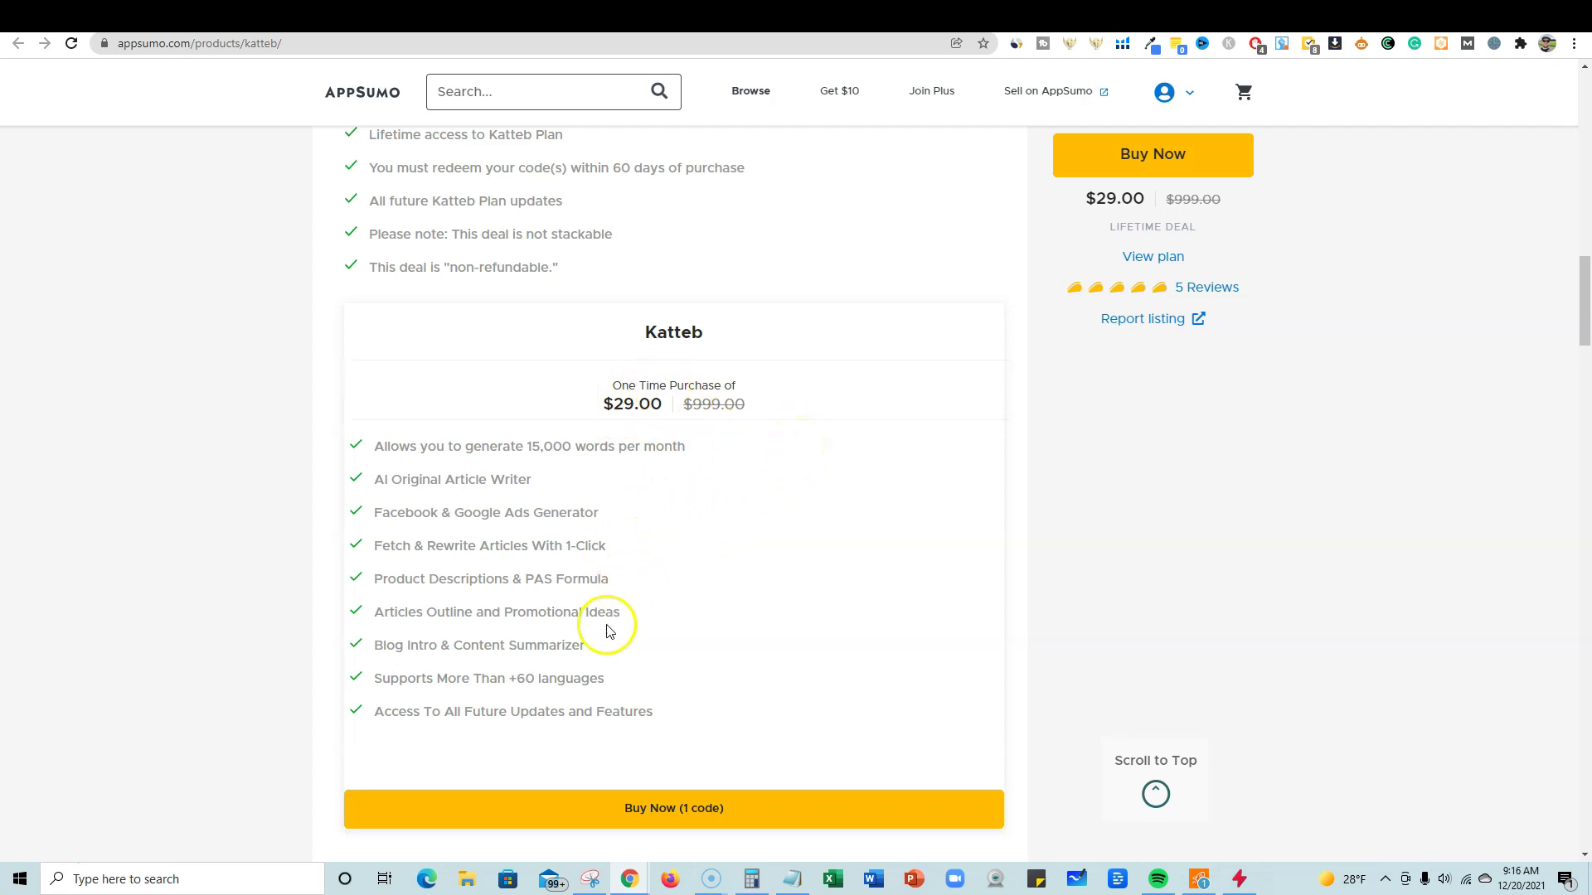
{"action": "scroll", "coordinate": [597, 655], "scroll_direction": "down", "scroll_amount": 12}
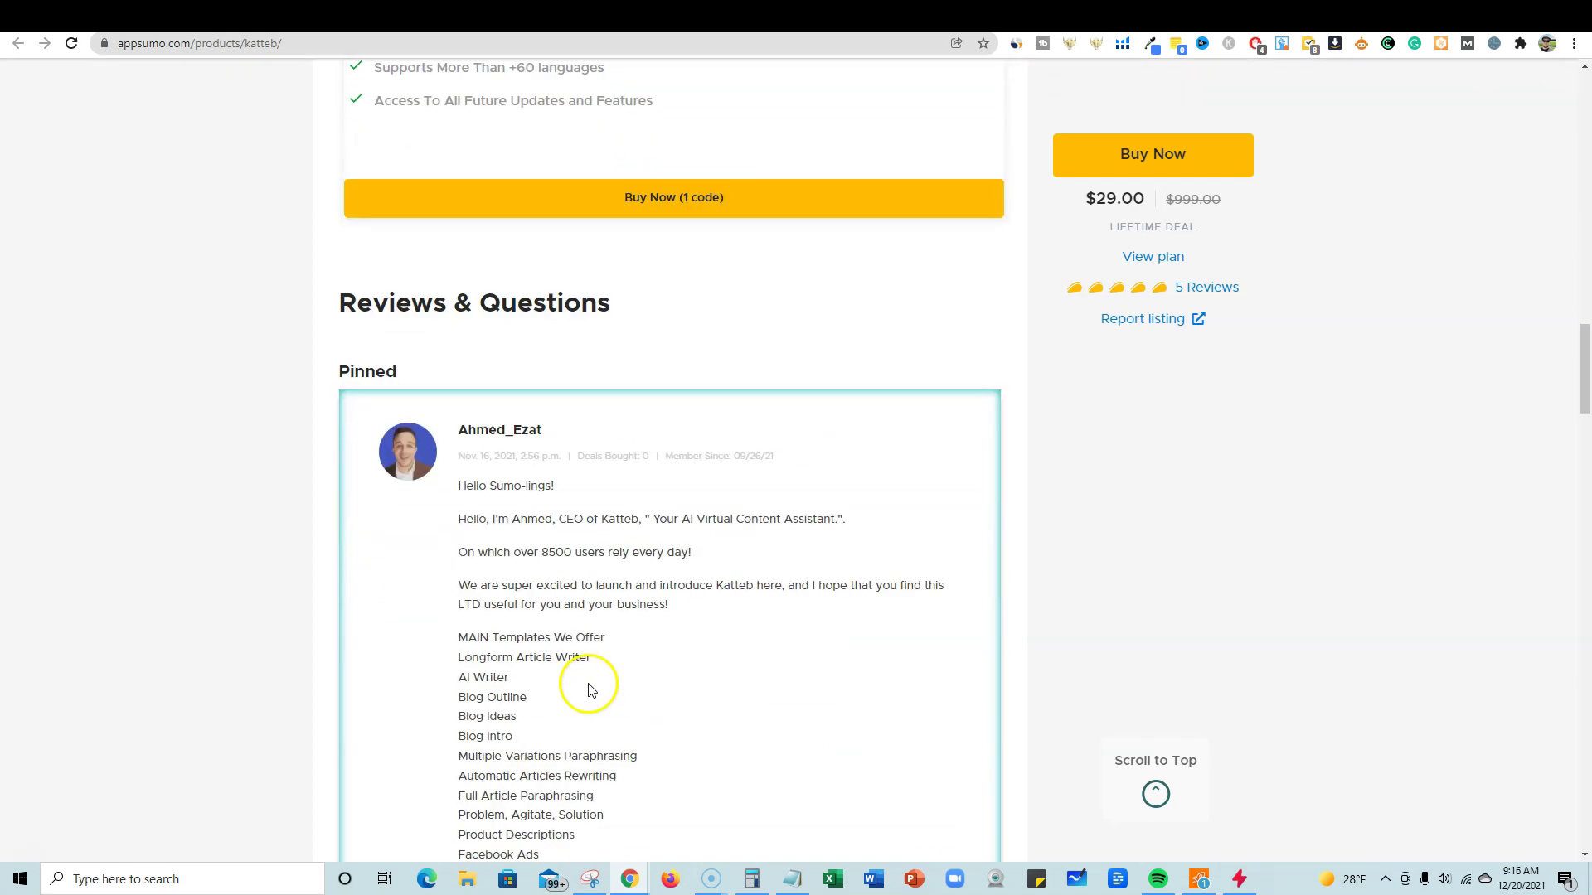
{"action": "scroll", "coordinate": [589, 688], "scroll_direction": "up", "scroll_amount": 5}
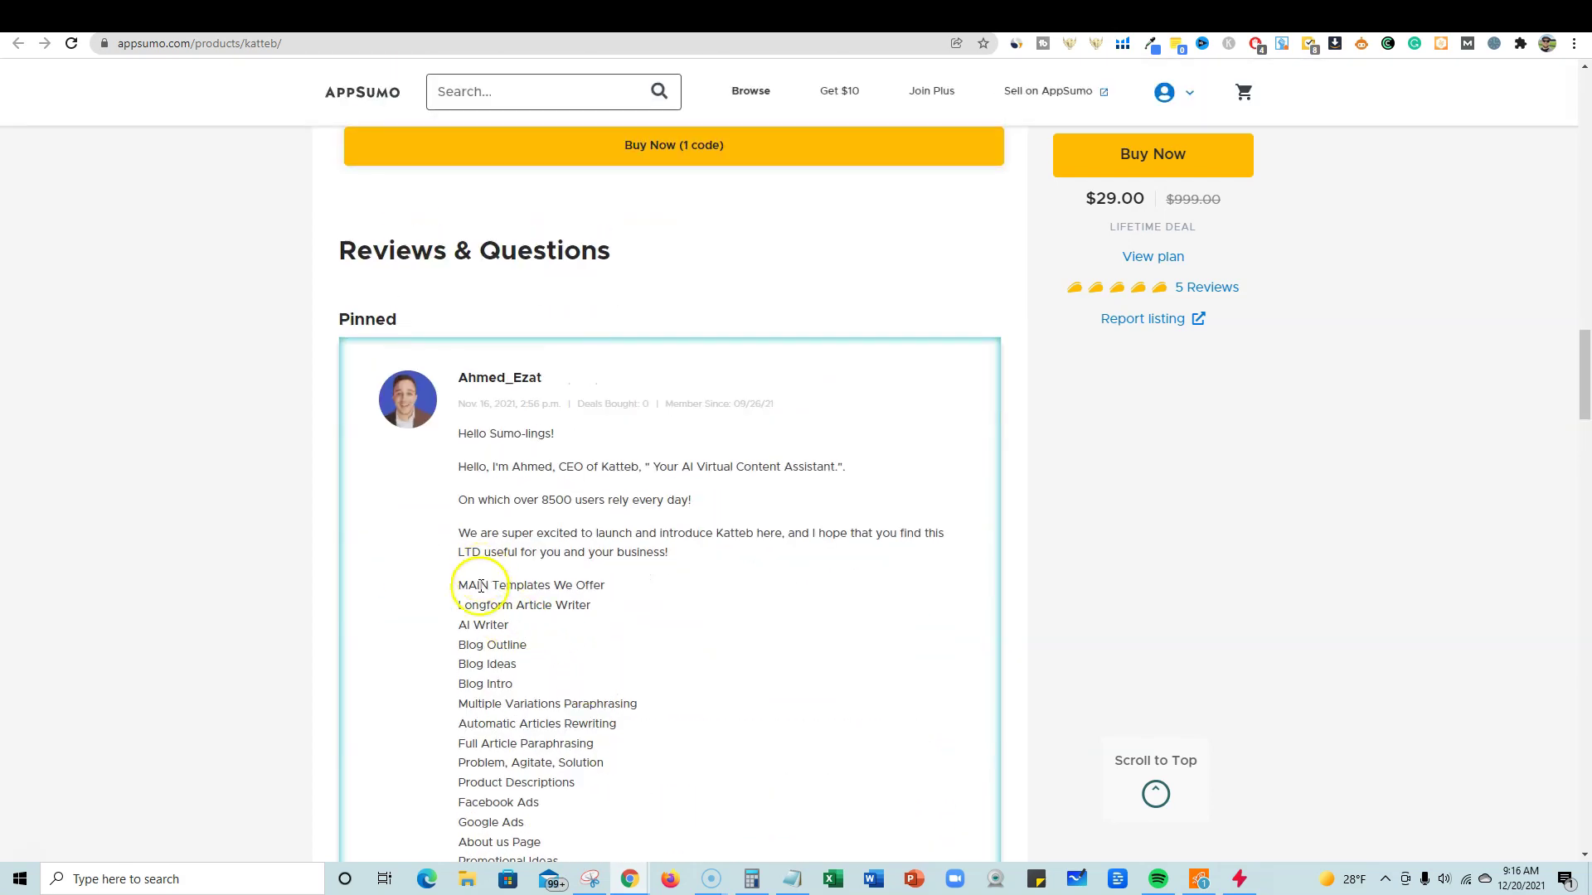
{"action": "left_click_drag", "start_coordinate": [473, 498], "coordinate": [743, 502]}
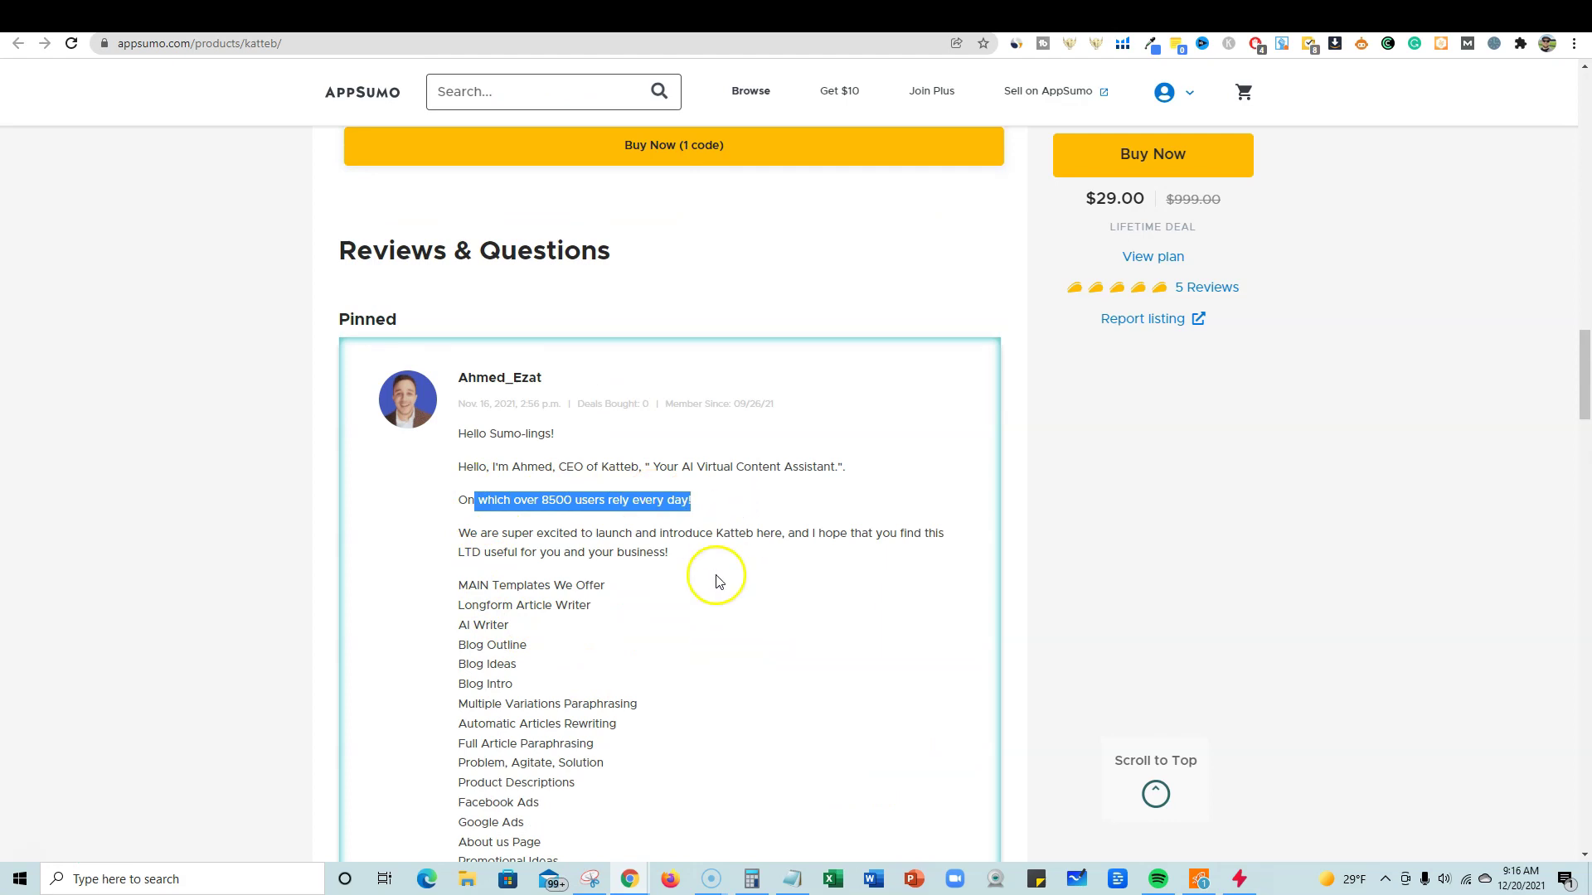
{"action": "scroll", "coordinate": [718, 581], "scroll_direction": "down", "scroll_amount": 9}
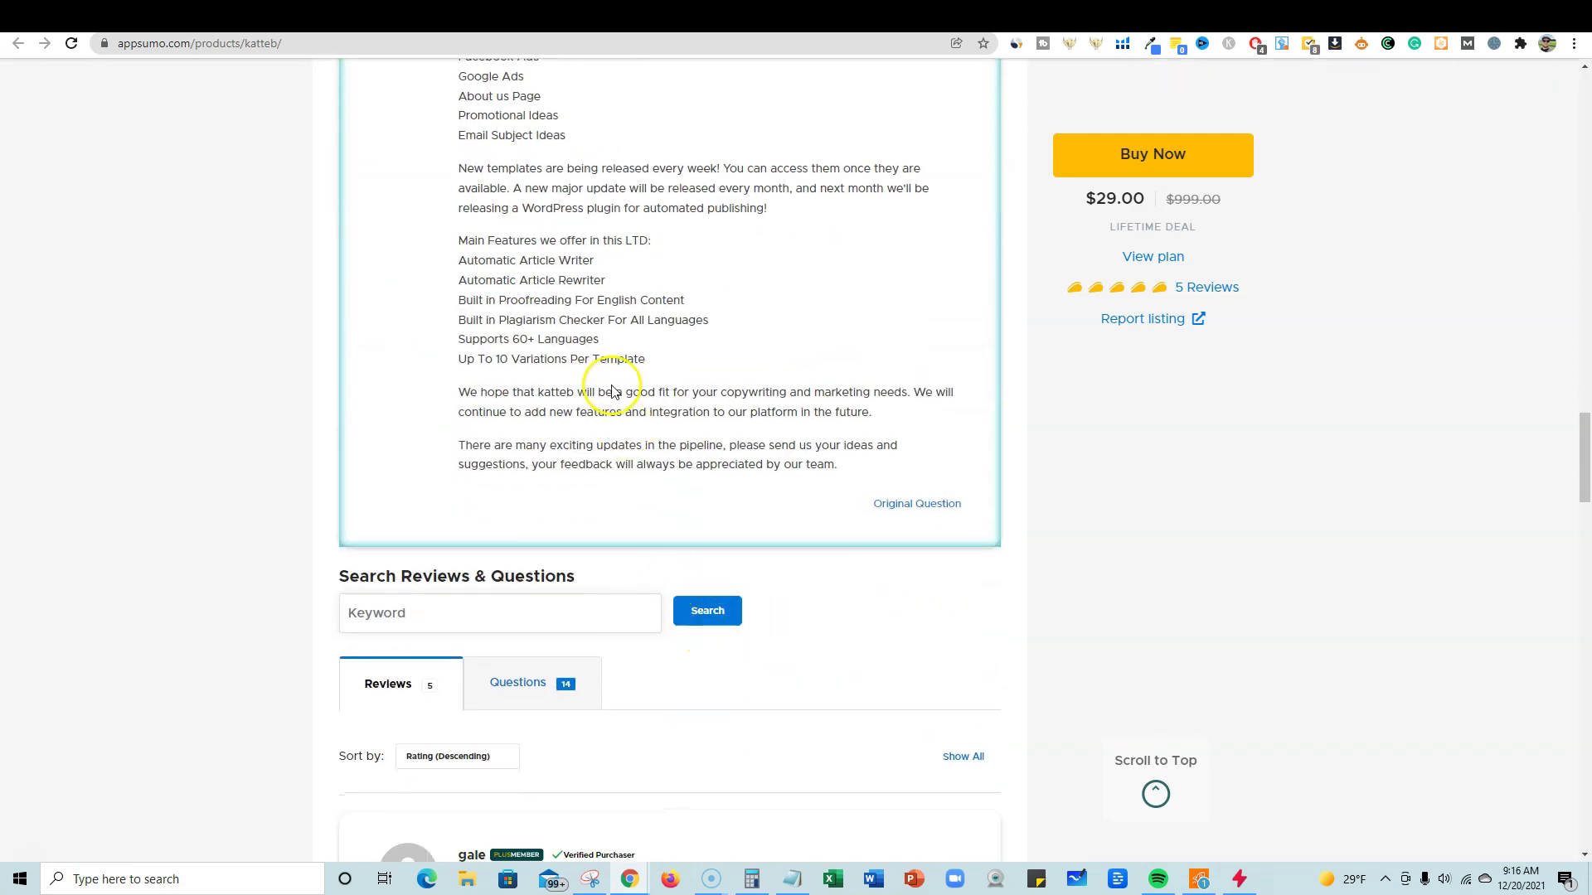
{"action": "left_click_drag", "start_coordinate": [509, 301], "coordinate": [684, 303]}
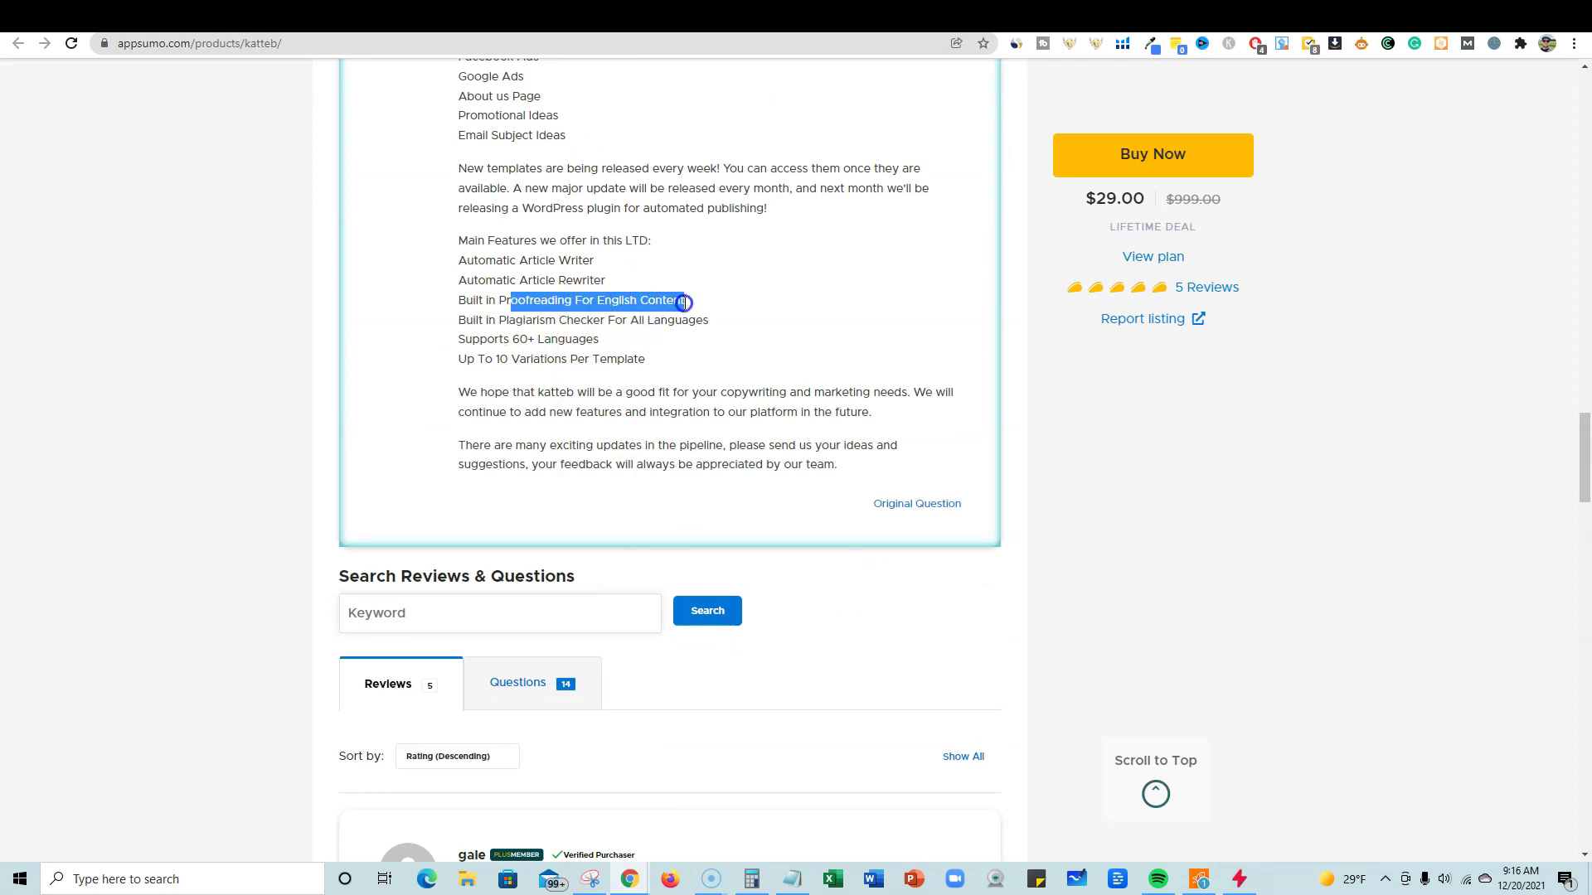
{"action": "left_click_drag", "start_coordinate": [458, 281], "coordinate": [609, 280]}
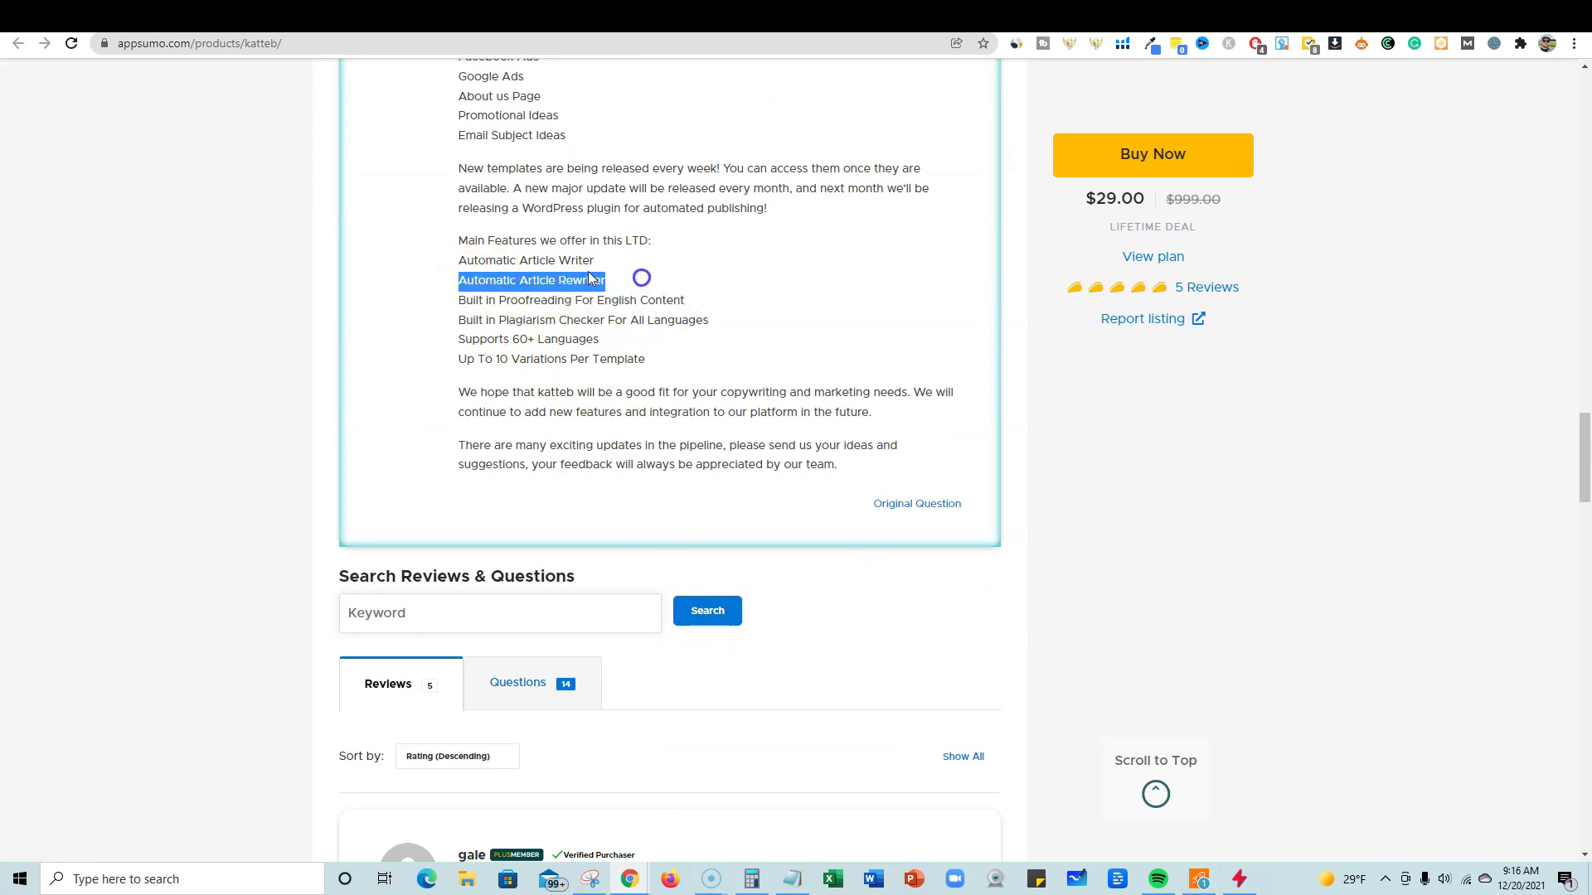
{"action": "left_click_drag", "start_coordinate": [473, 260], "coordinate": [650, 260]}
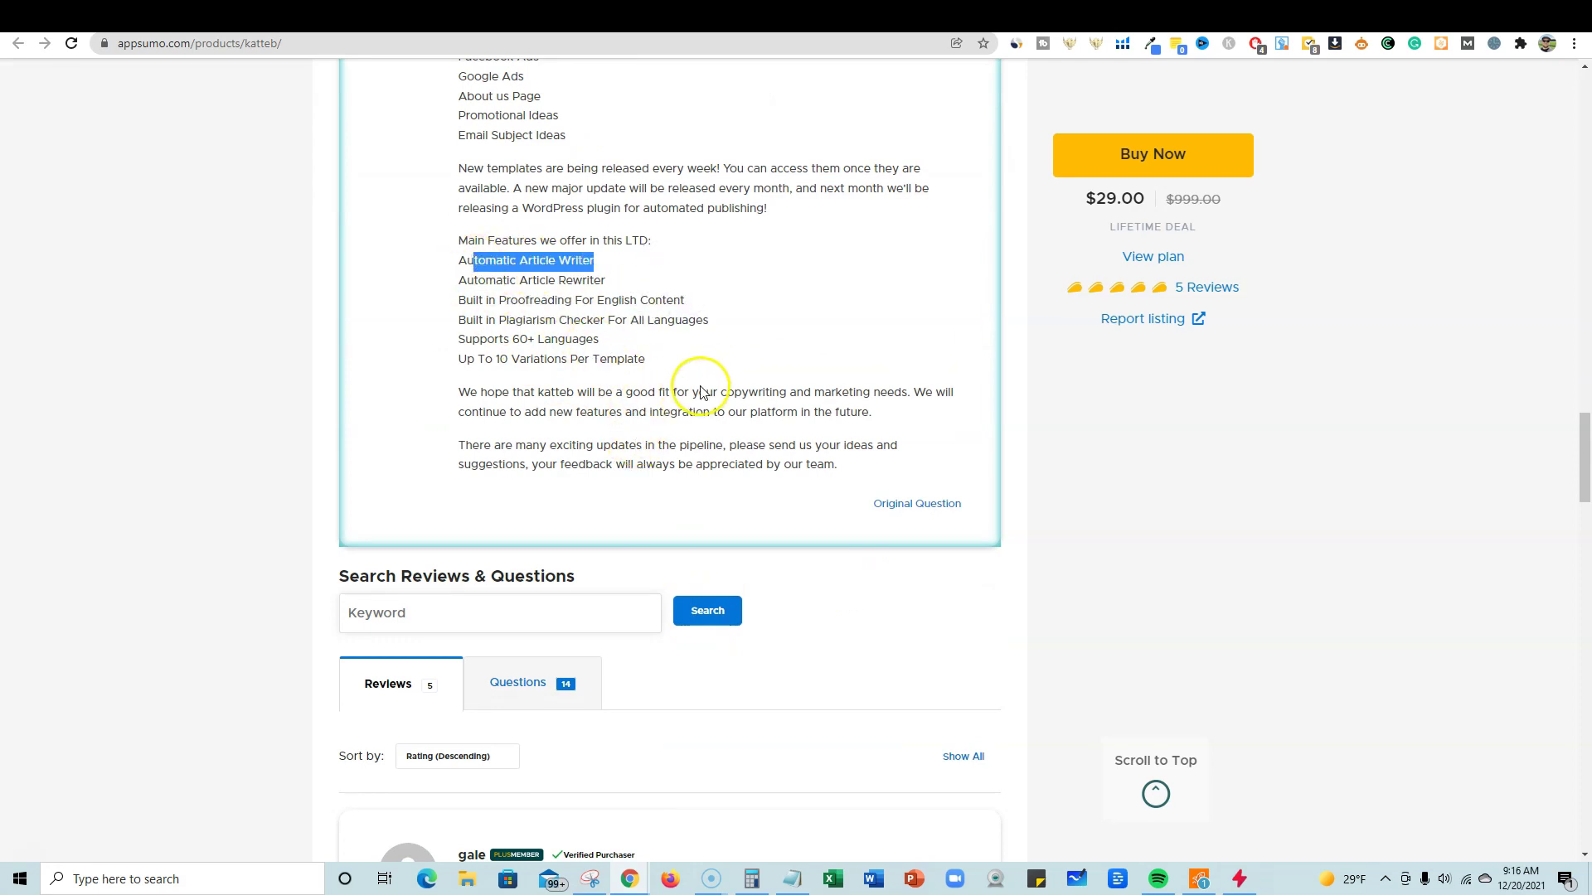
{"action": "scroll", "coordinate": [701, 398], "scroll_direction": "down", "scroll_amount": 5}
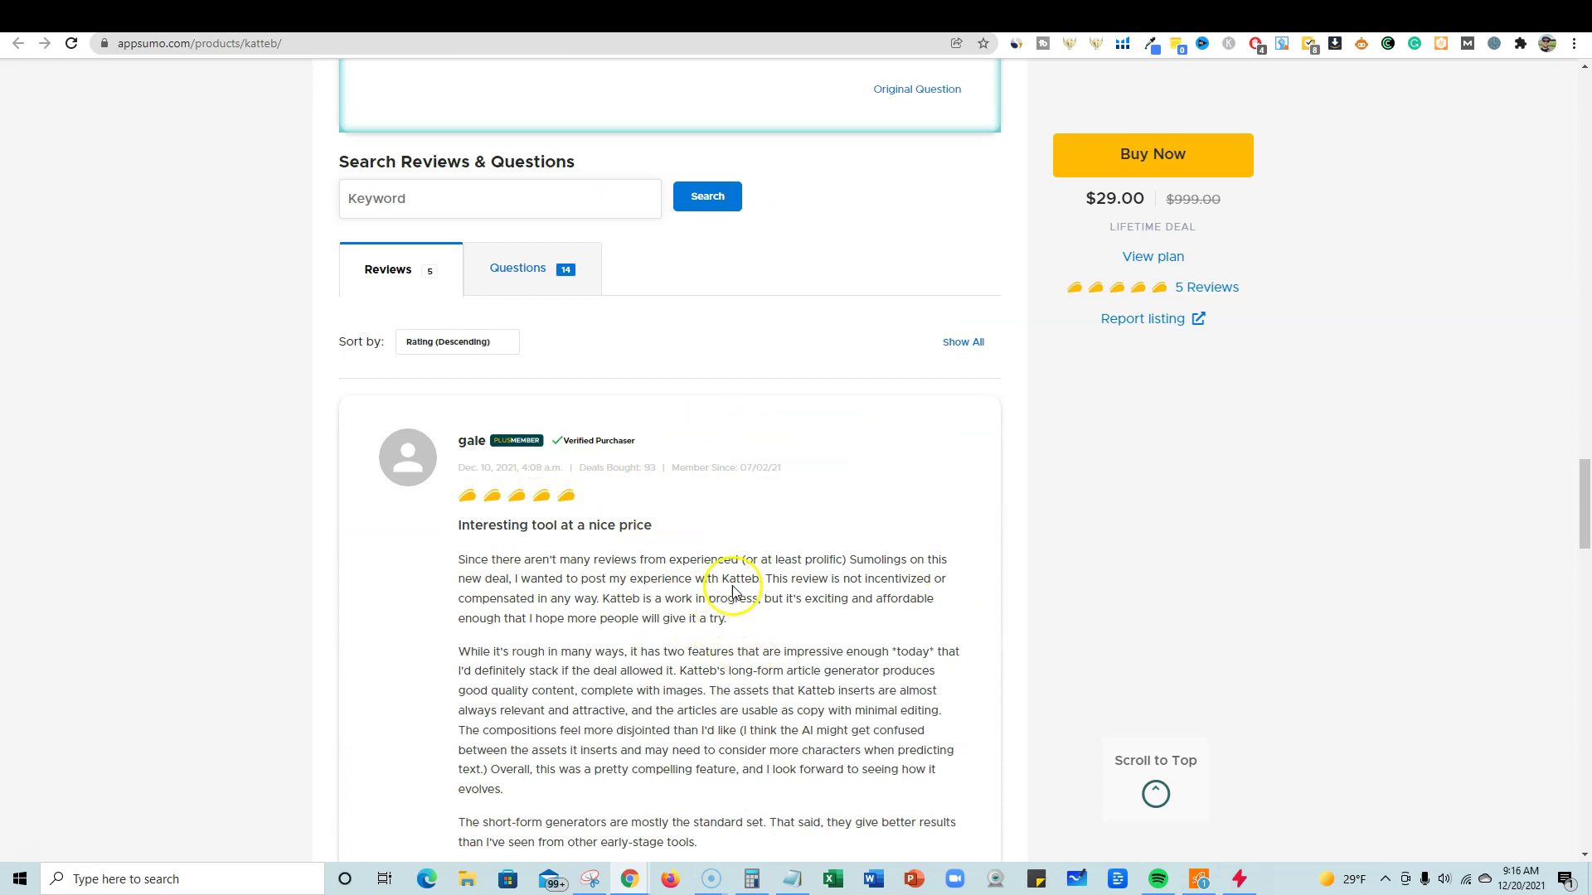
{"action": "scroll", "coordinate": [733, 589], "scroll_direction": "down", "scroll_amount": 4}
{"action": "scroll", "coordinate": [693, 651], "scroll_direction": "down", "scroll_amount": 3}
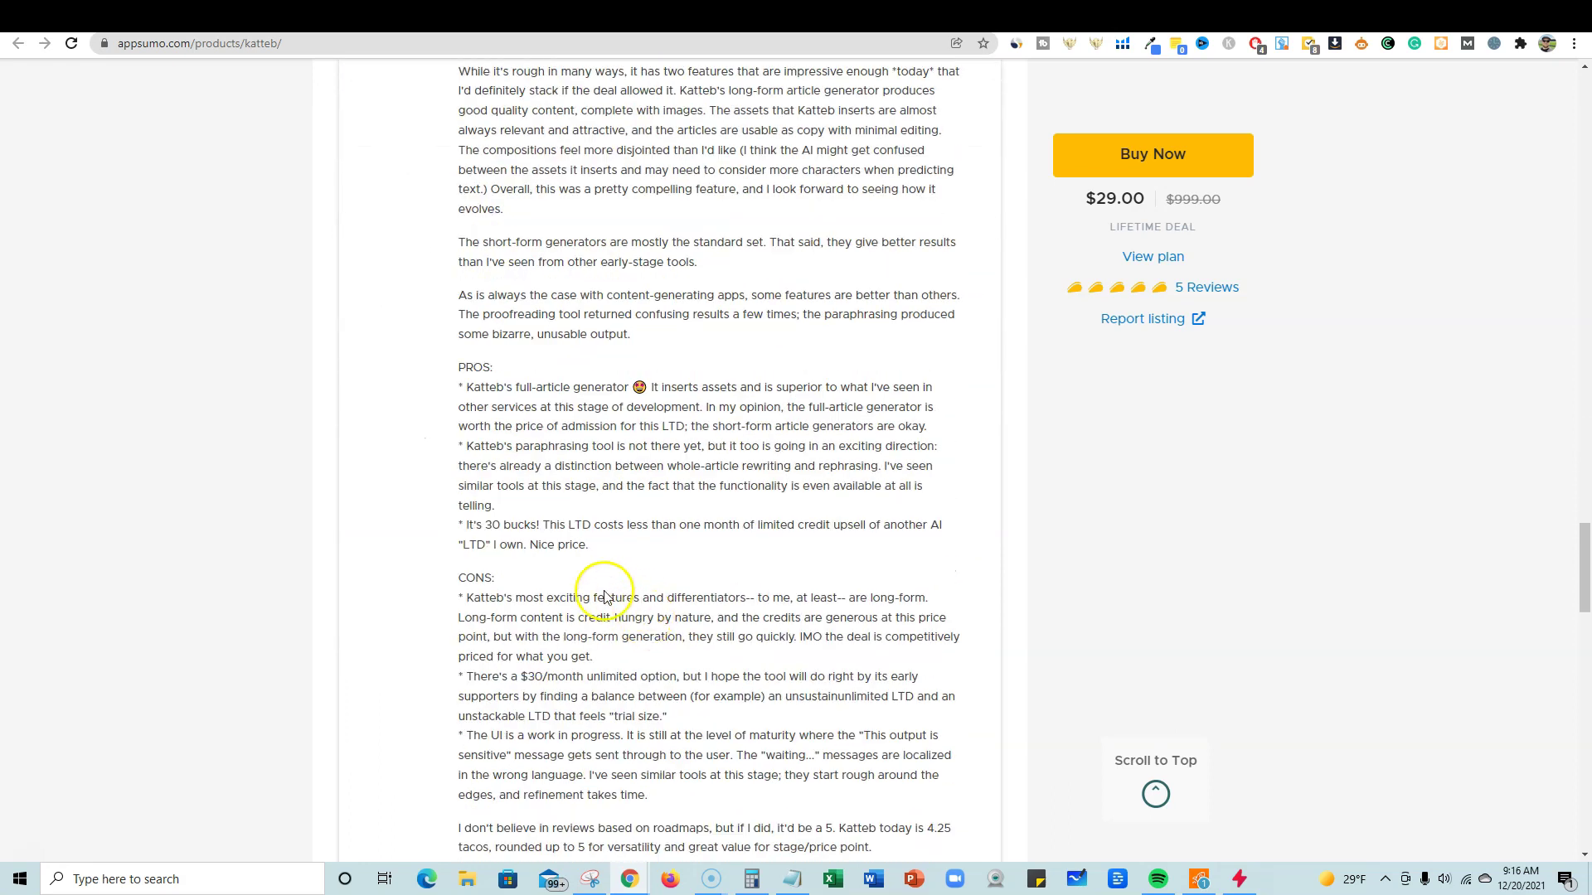
{"action": "scroll", "coordinate": [604, 596], "scroll_direction": "down", "scroll_amount": 1}
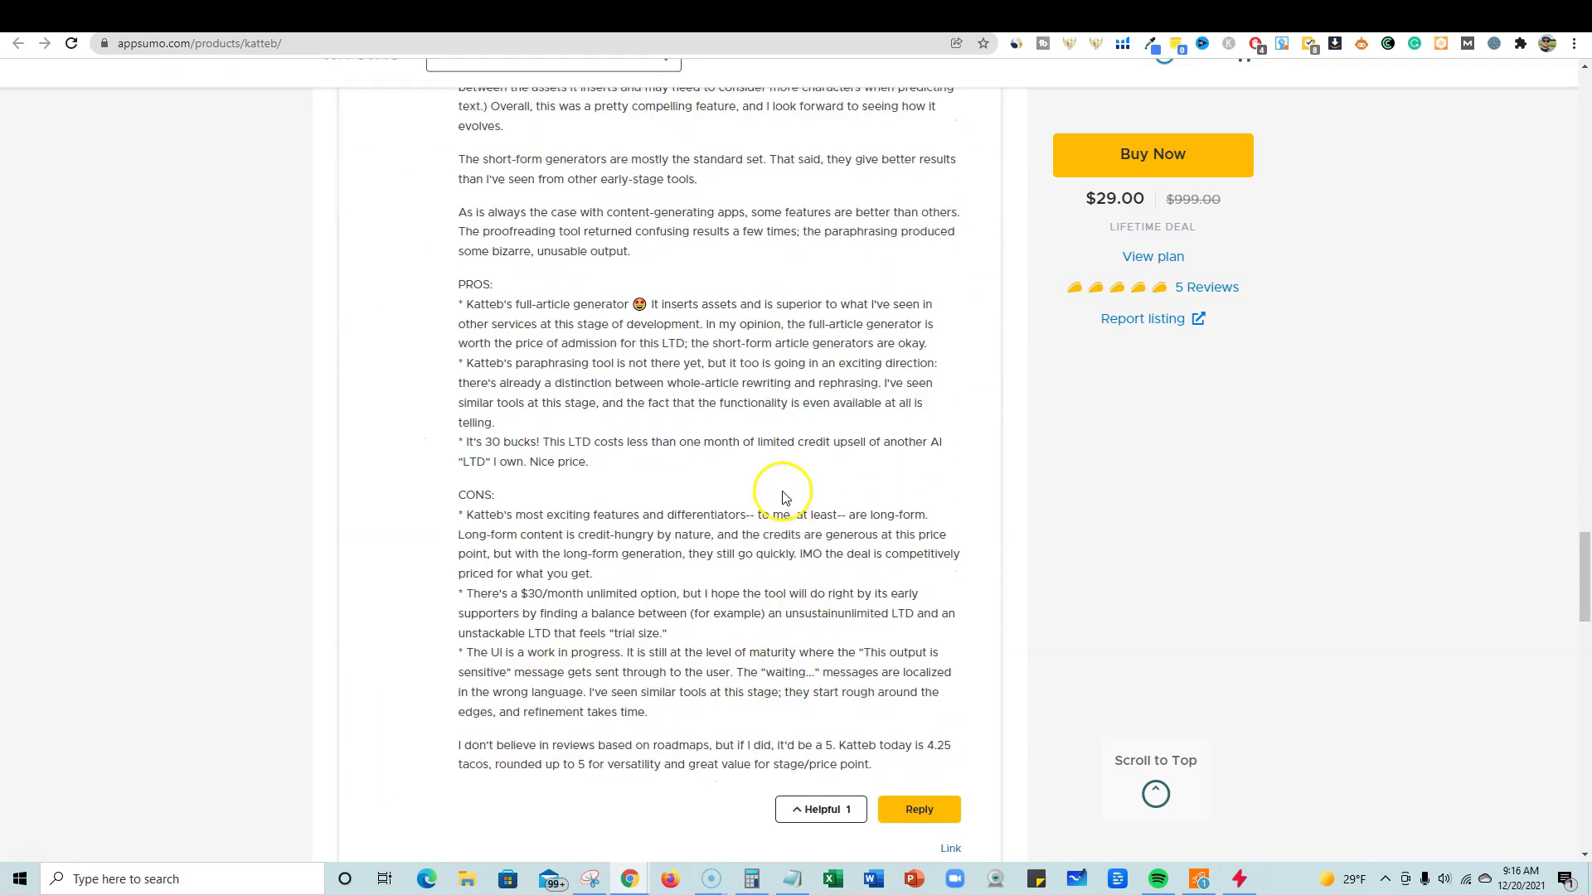
{"action": "left_click_drag", "start_coordinate": [469, 593], "coordinate": [746, 591]}
{"action": "left_click", "coordinate": [819, 586]}
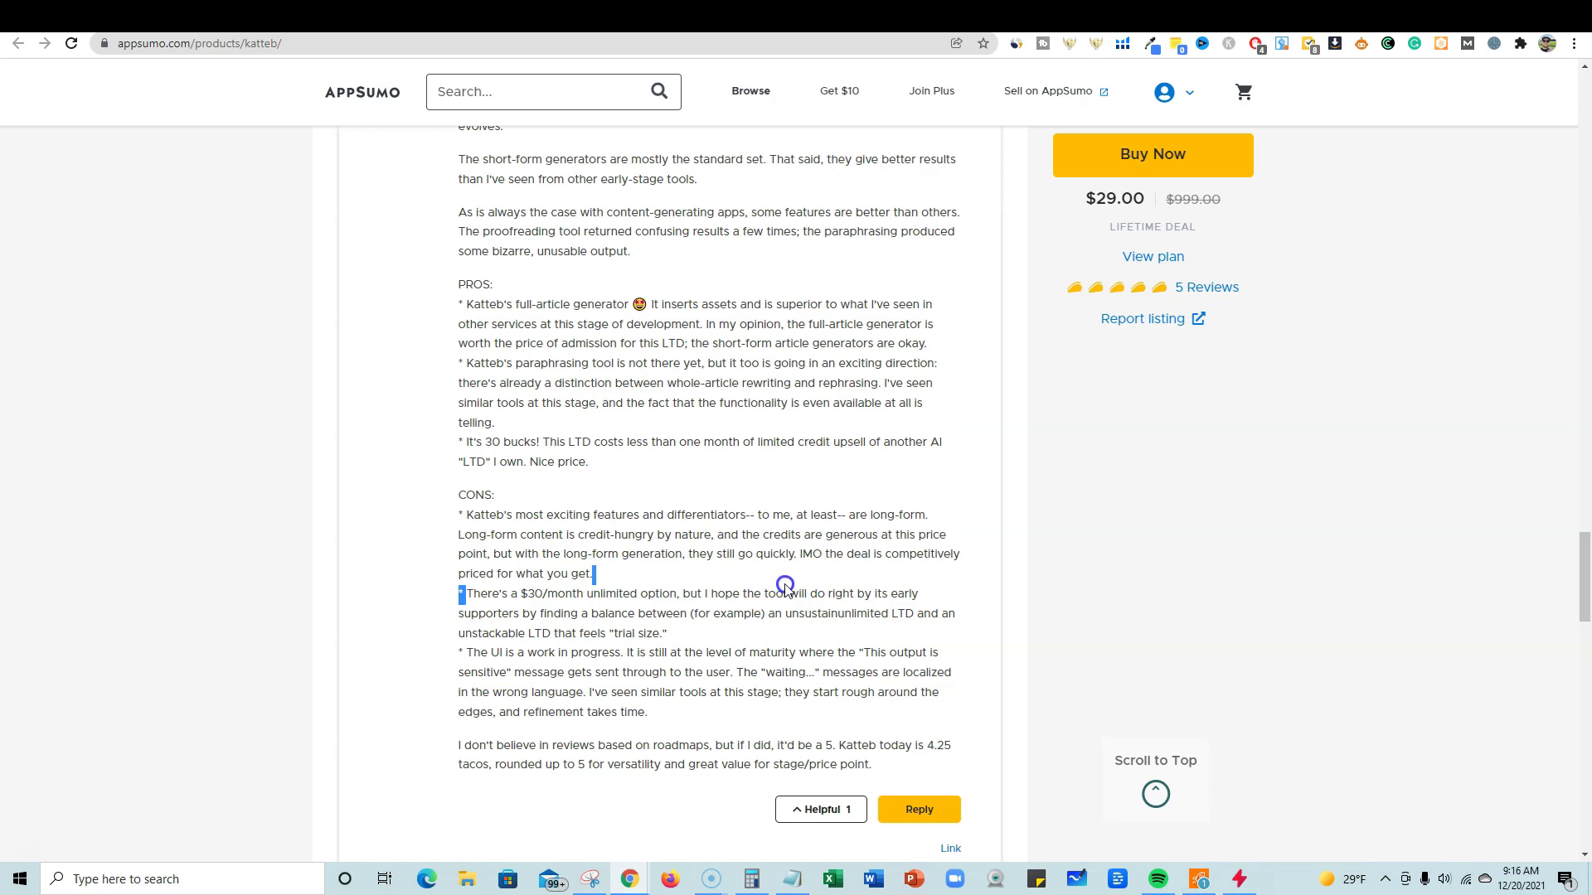
{"action": "left_click_drag", "start_coordinate": [785, 589], "coordinate": [622, 604]}
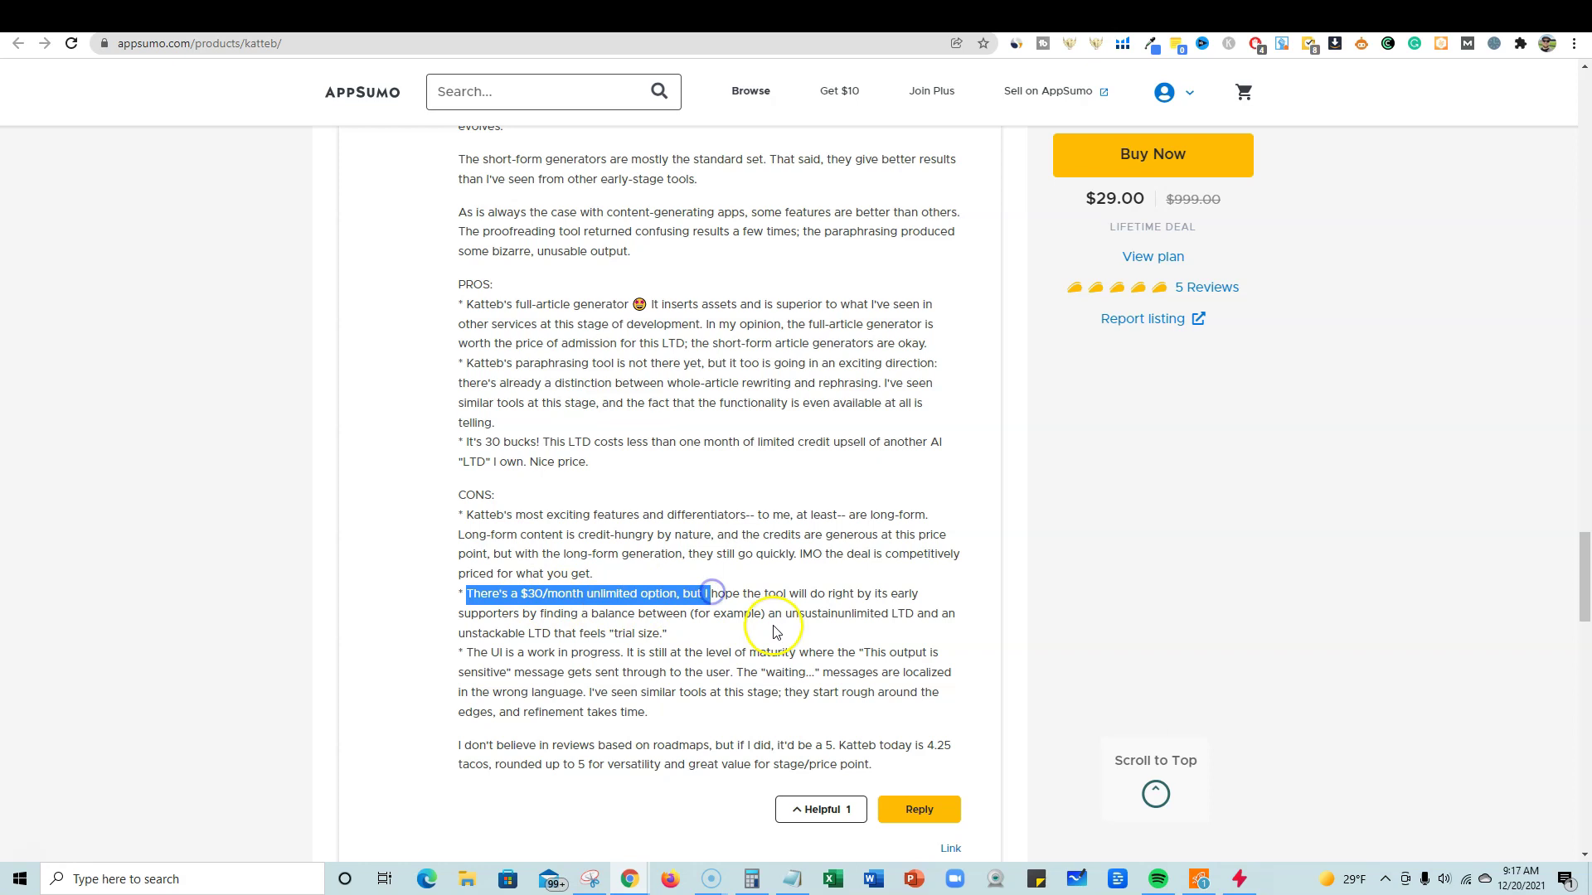
{"action": "scroll", "coordinate": [775, 631], "scroll_direction": "down", "scroll_amount": 7}
{"action": "scroll", "coordinate": [818, 644], "scroll_direction": "up", "scroll_amount": 10}
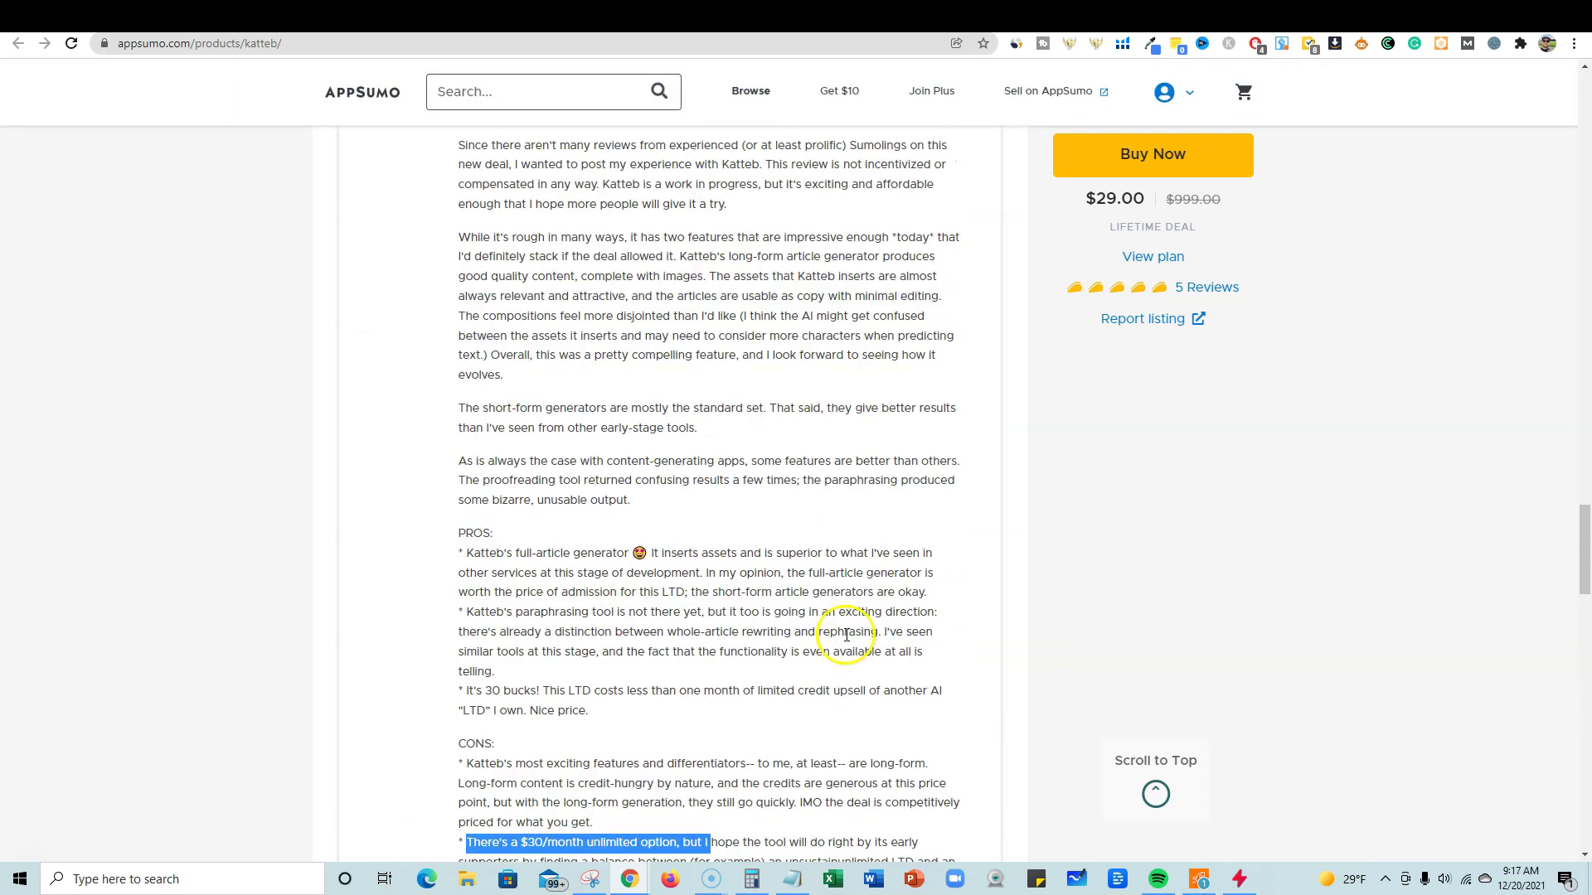
{"action": "scroll", "coordinate": [796, 605], "scroll_direction": "down", "scroll_amount": 2}
{"action": "left_click", "coordinate": [744, 574]}
{"action": "scroll", "coordinate": [514, 514], "scroll_direction": "down", "scroll_amount": 1}
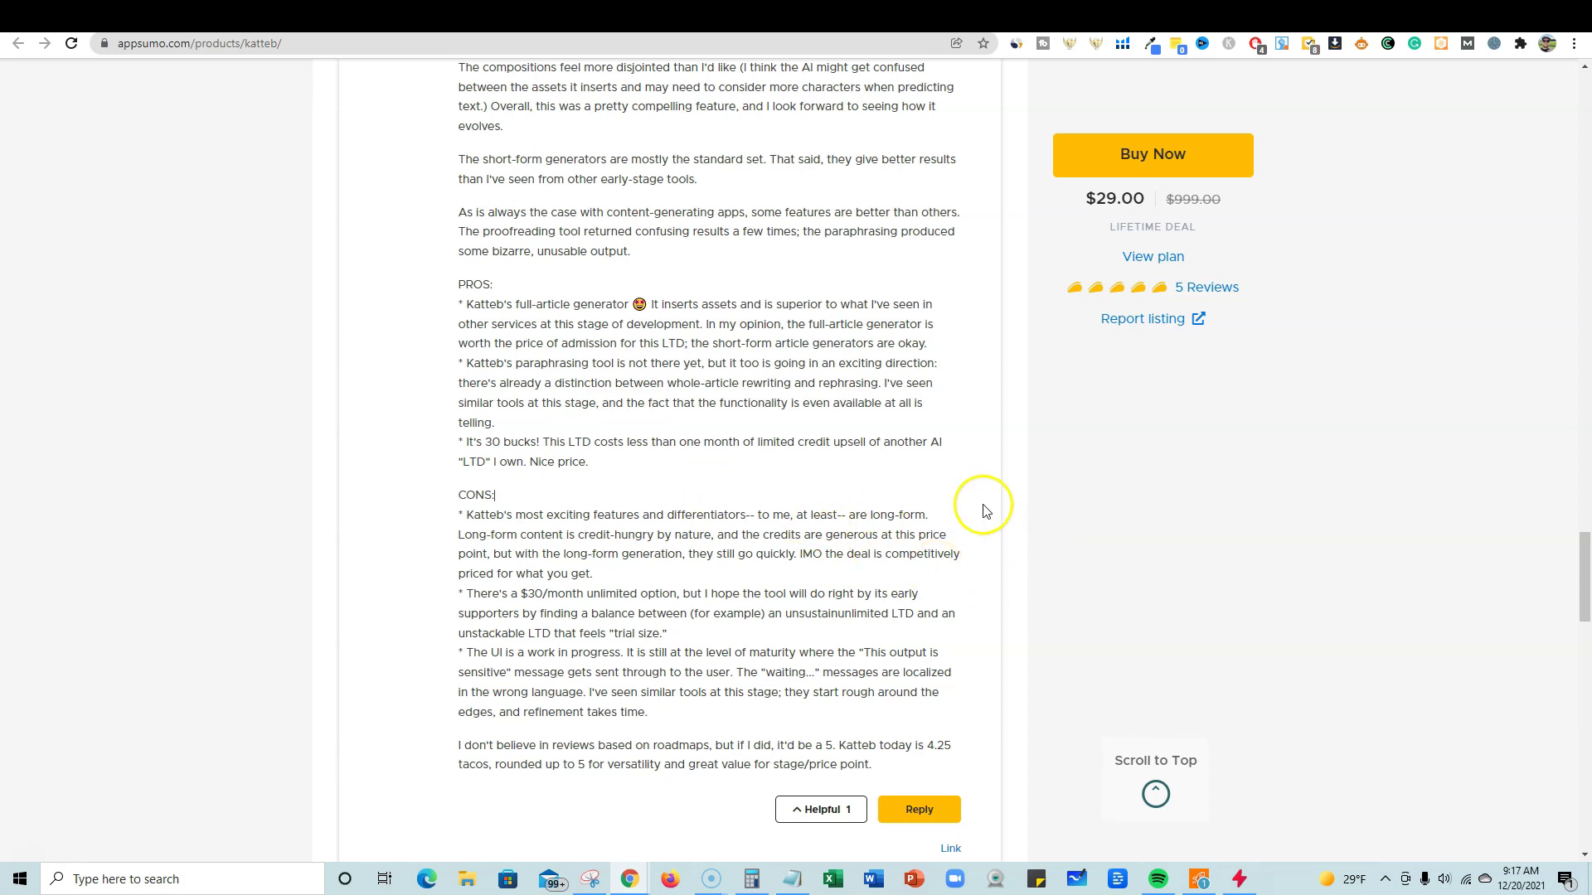
{"action": "scroll", "coordinate": [985, 510], "scroll_direction": "up", "scroll_amount": 12}
{"action": "scroll", "coordinate": [978, 502], "scroll_direction": "up", "scroll_amount": 20}
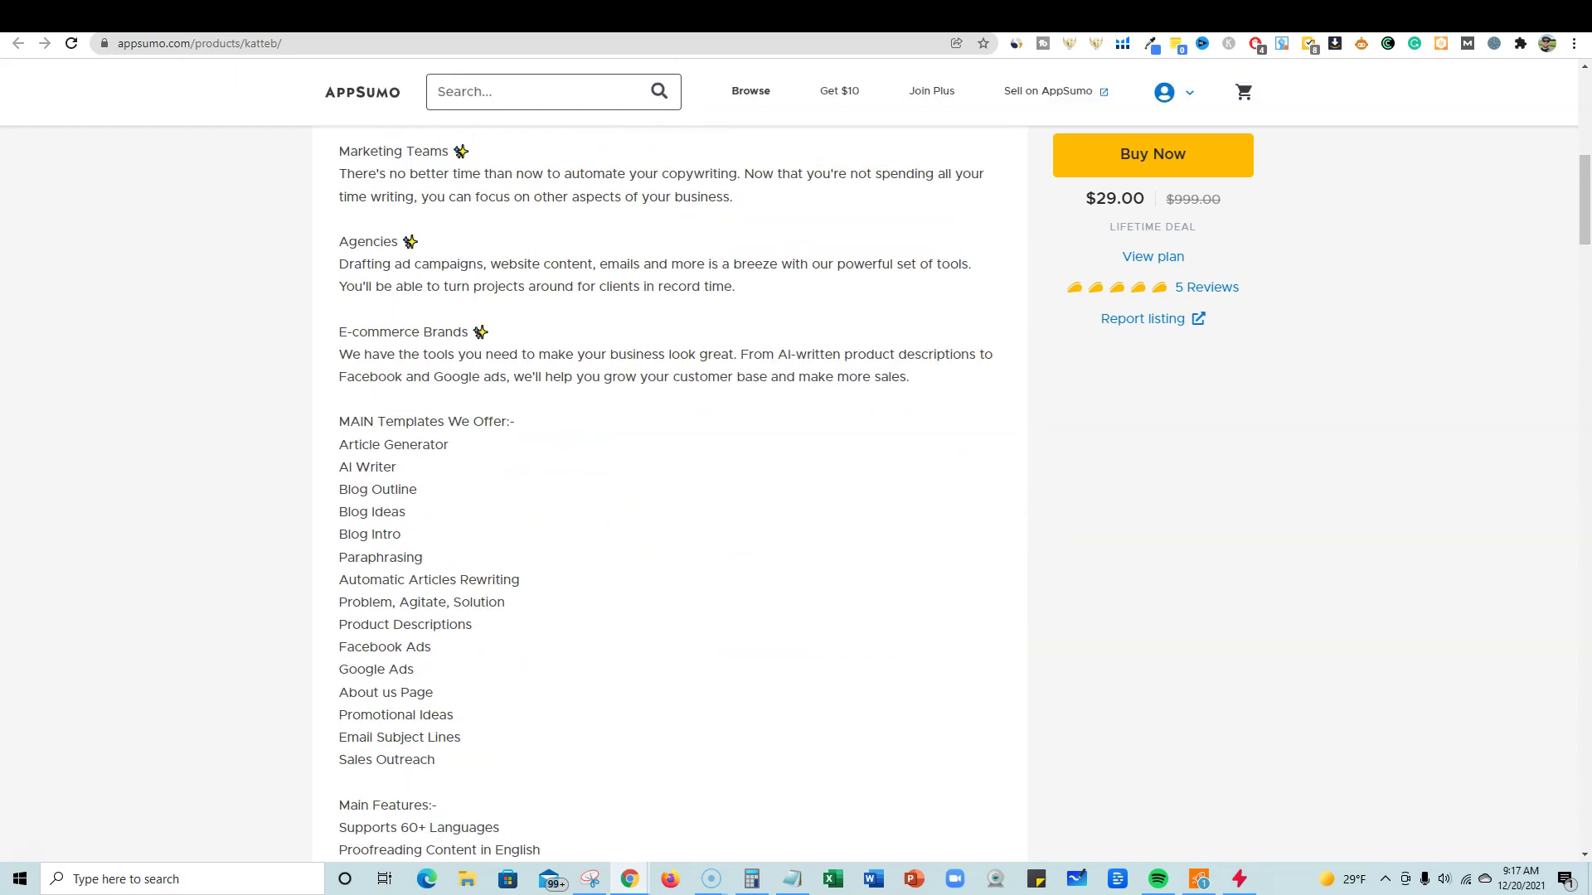
Step: Switch to the Katteb dashboard and scroll down to the Affiliate and Roadmap cards
{"action": "left_click", "coordinate": [870, 15]}
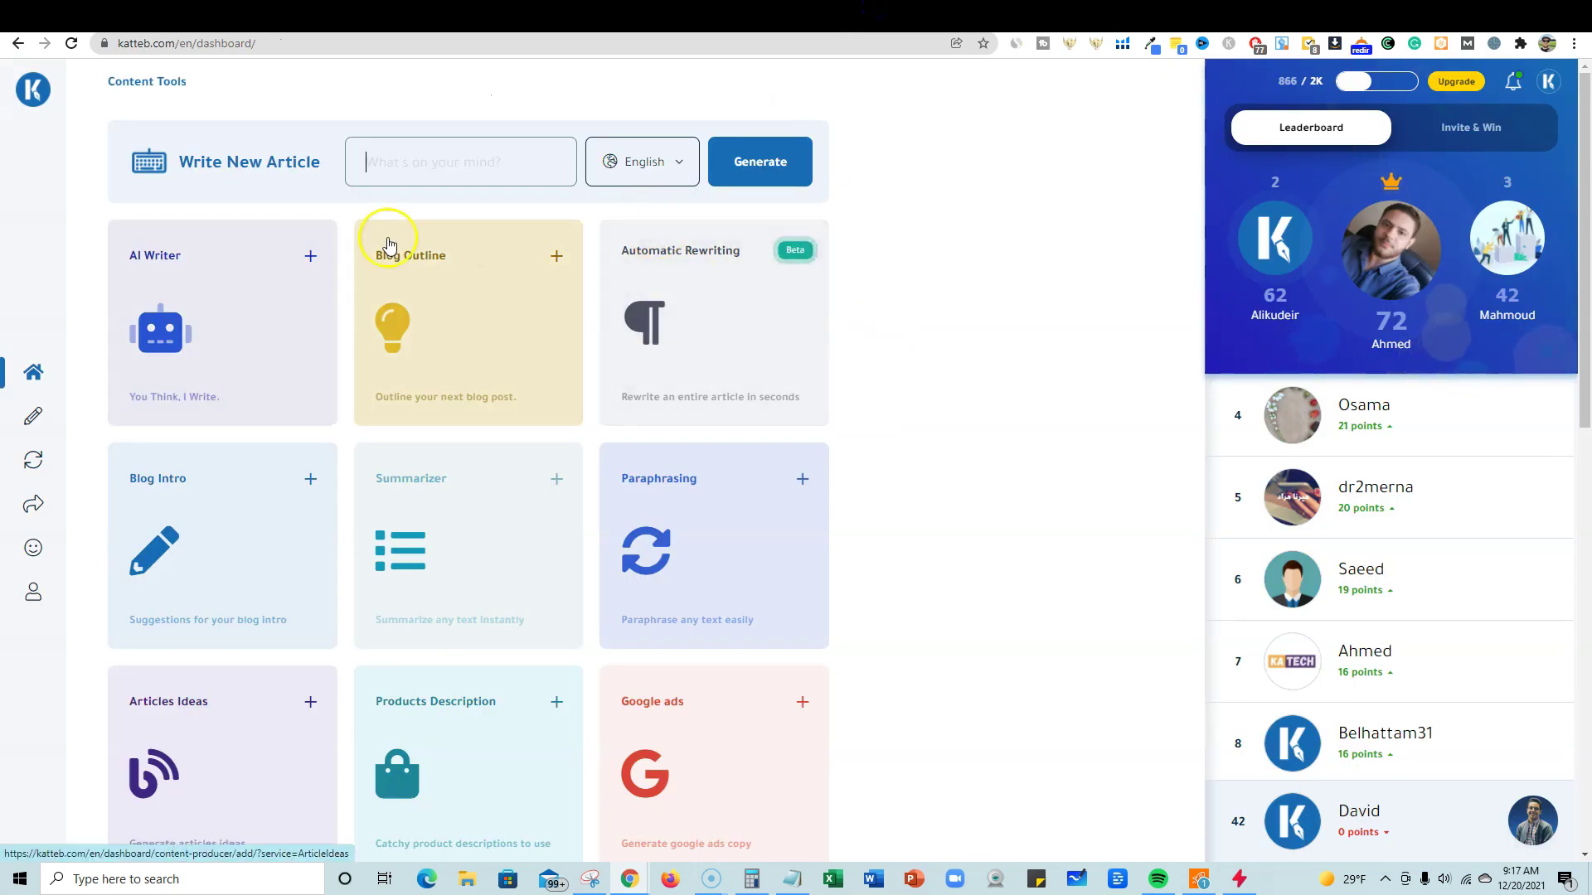
{"action": "scroll", "coordinate": [465, 485], "scroll_direction": "down", "scroll_amount": 2}
{"action": "scroll", "coordinate": [465, 485], "scroll_direction": "down", "scroll_amount": 10}
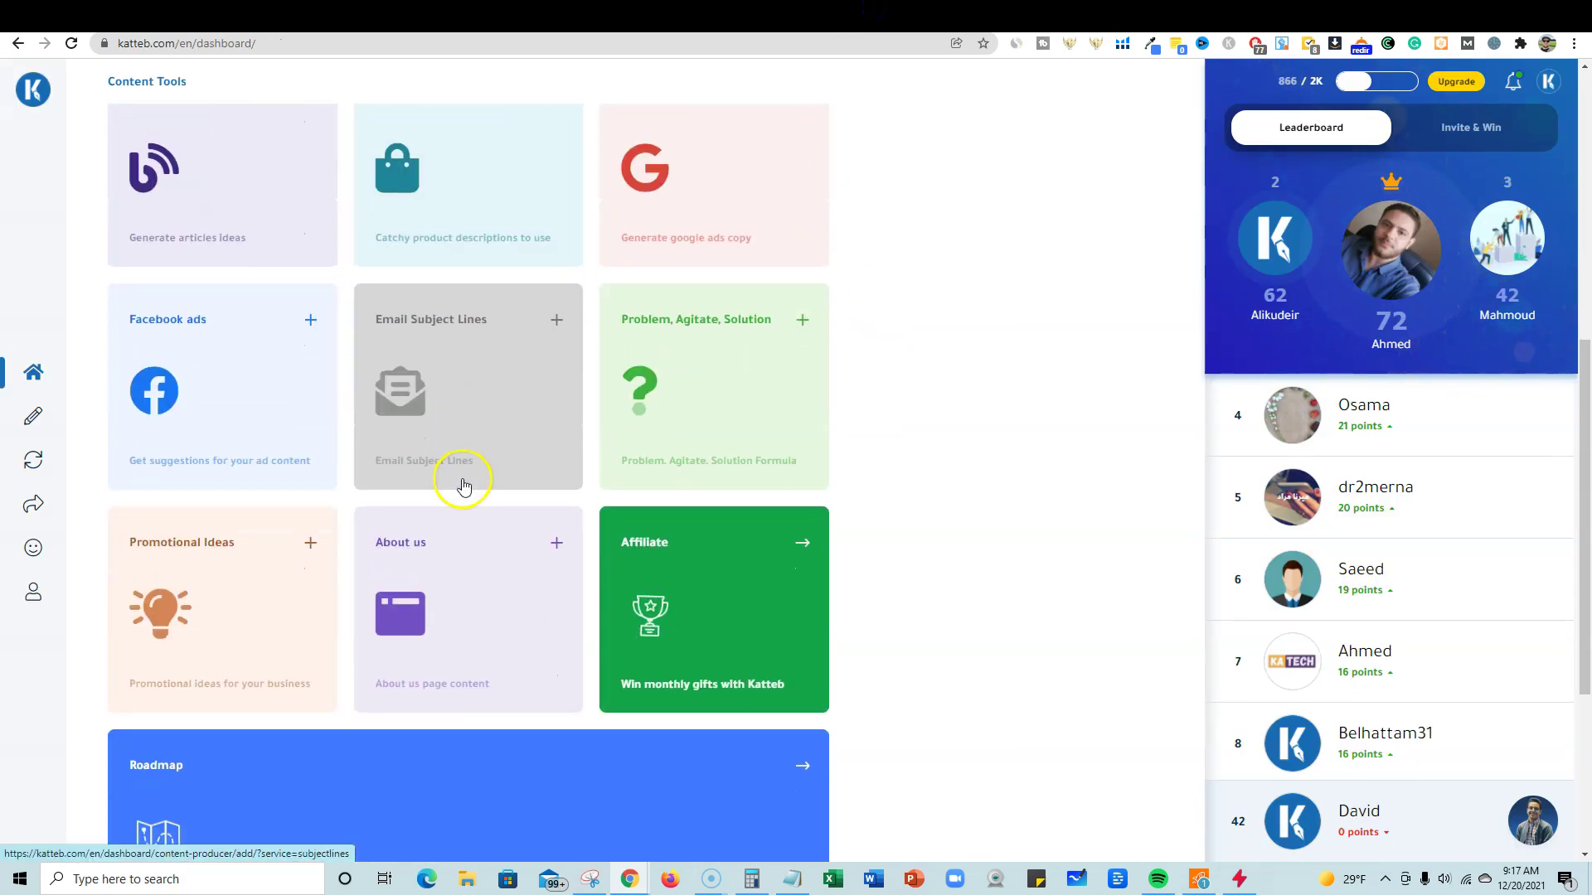
{"action": "scroll", "coordinate": [460, 479], "scroll_direction": "up", "scroll_amount": 12}
{"action": "scroll", "coordinate": [465, 462], "scroll_direction": "down", "scroll_amount": 10}
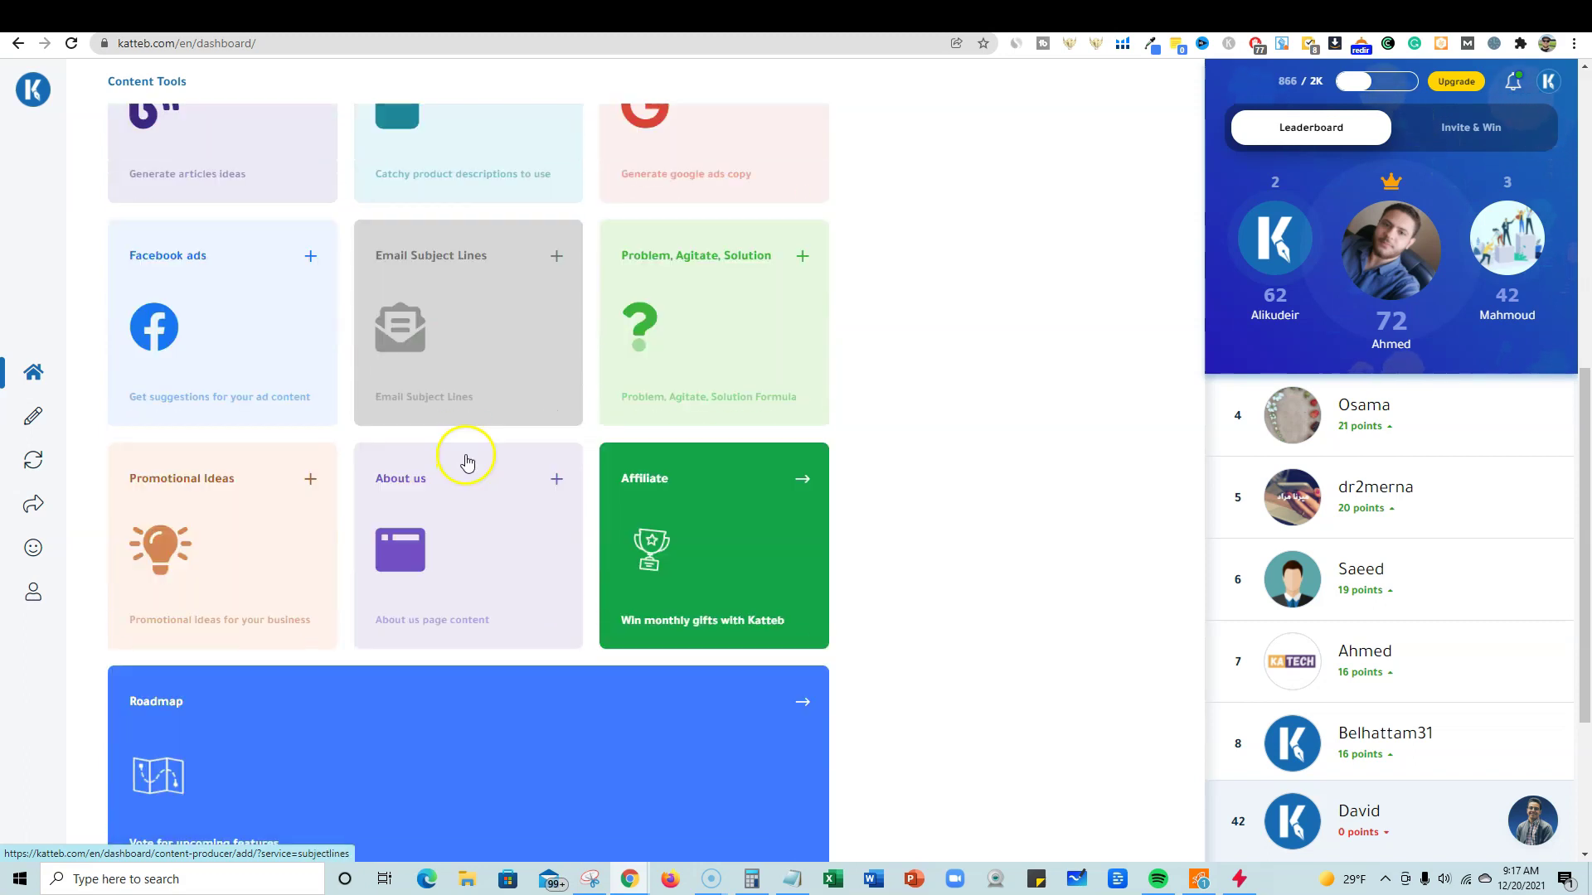
{"action": "scroll", "coordinate": [258, 793], "scroll_direction": "up", "scroll_amount": 10}
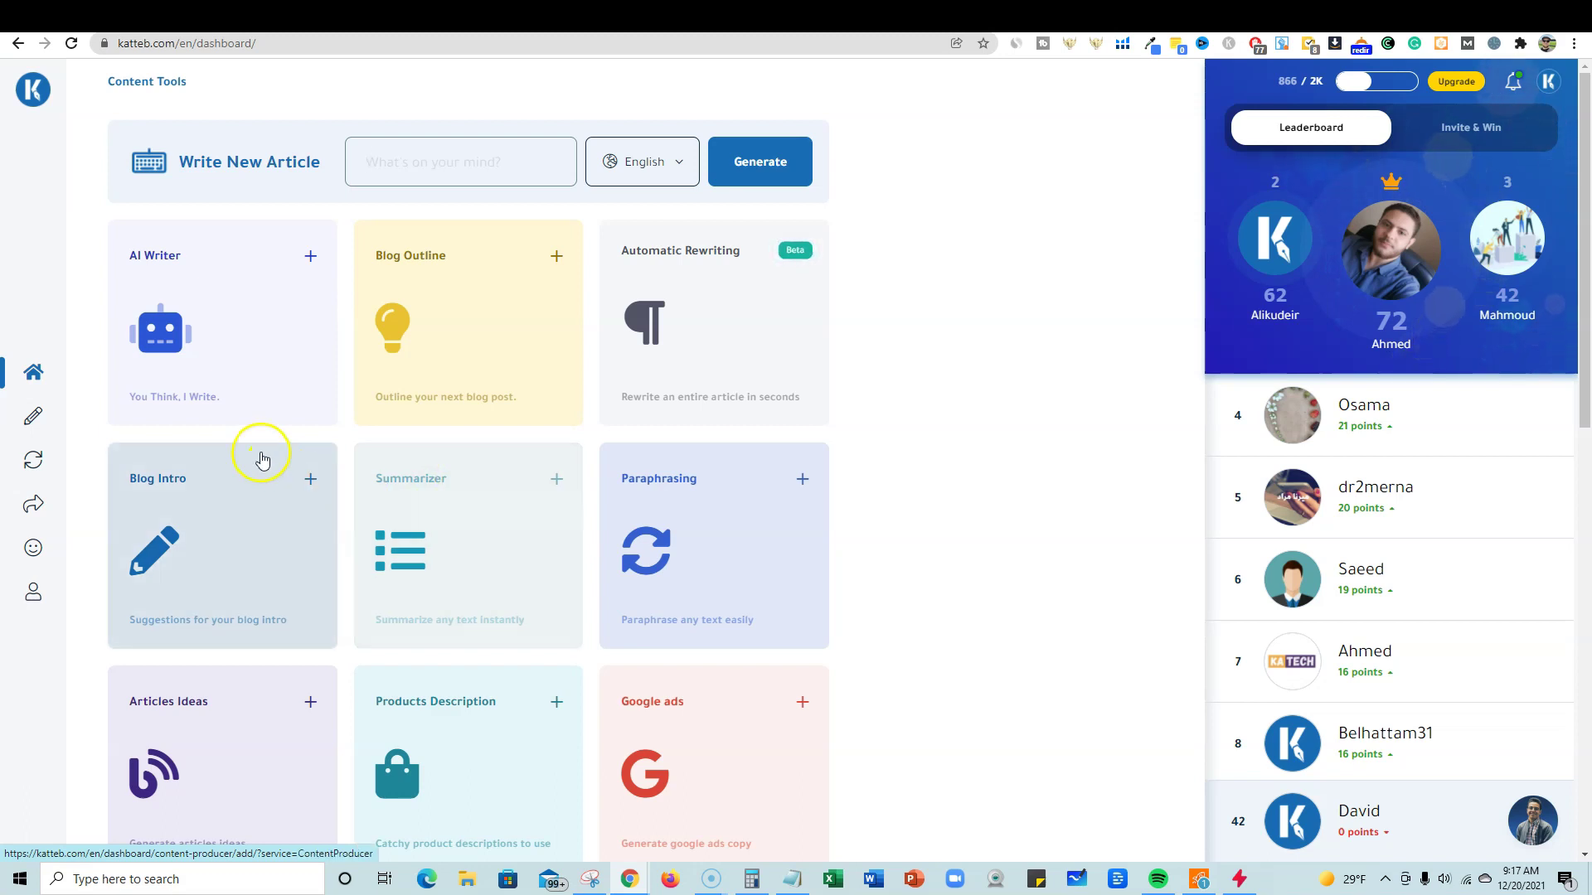
{"action": "mouse_move", "coordinate": [30, 541]}
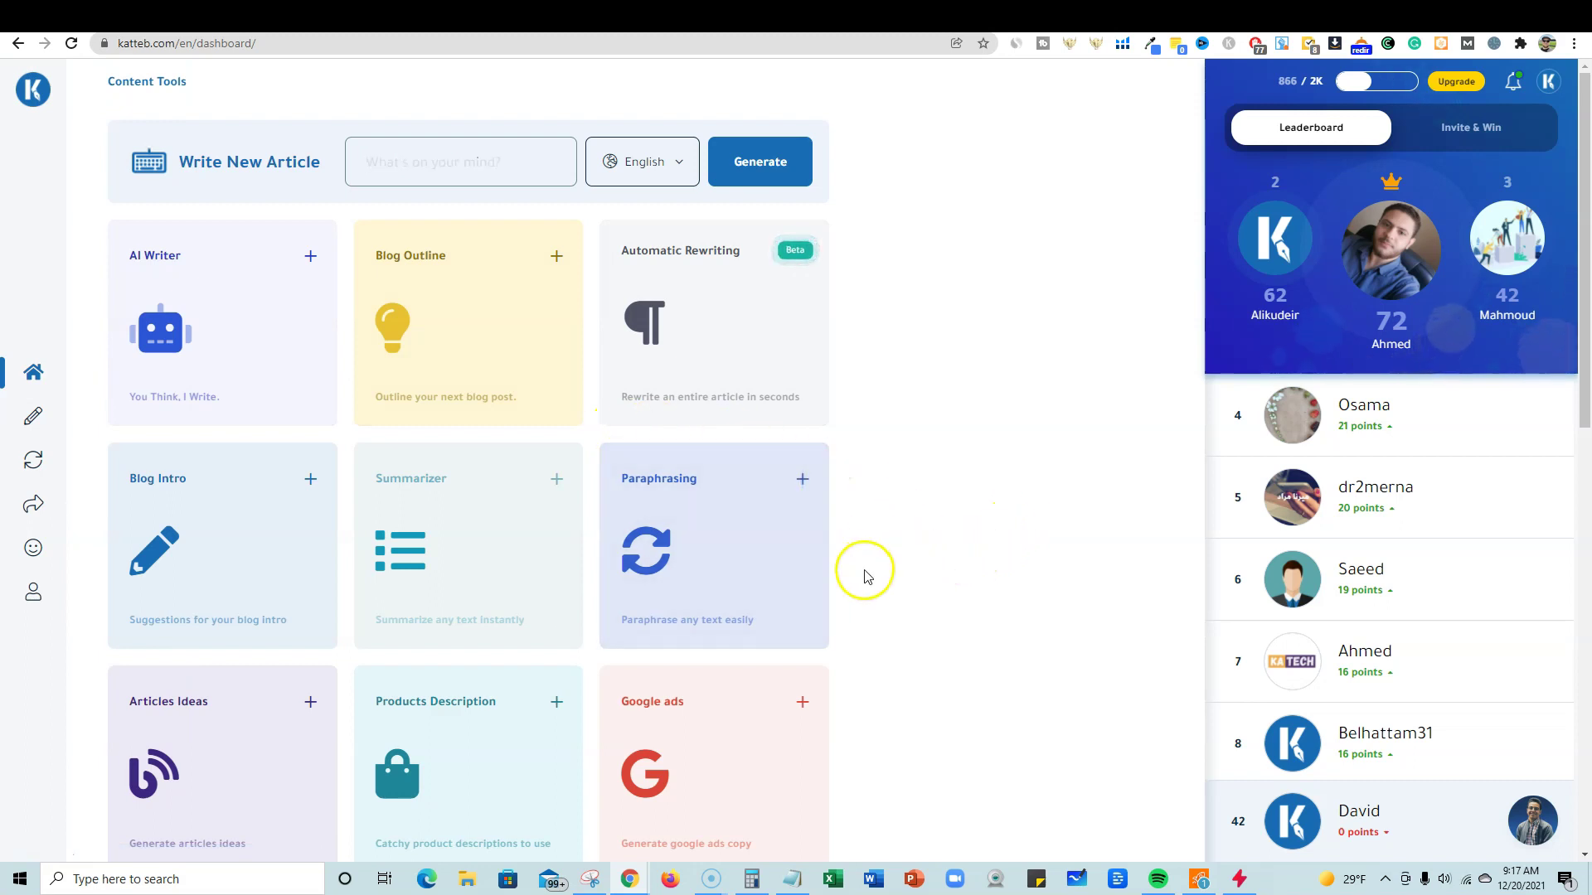
{"action": "scroll", "coordinate": [865, 572], "scroll_direction": "down", "scroll_amount": 6}
{"action": "scroll", "coordinate": [865, 572], "scroll_direction": "down", "scroll_amount": 5}
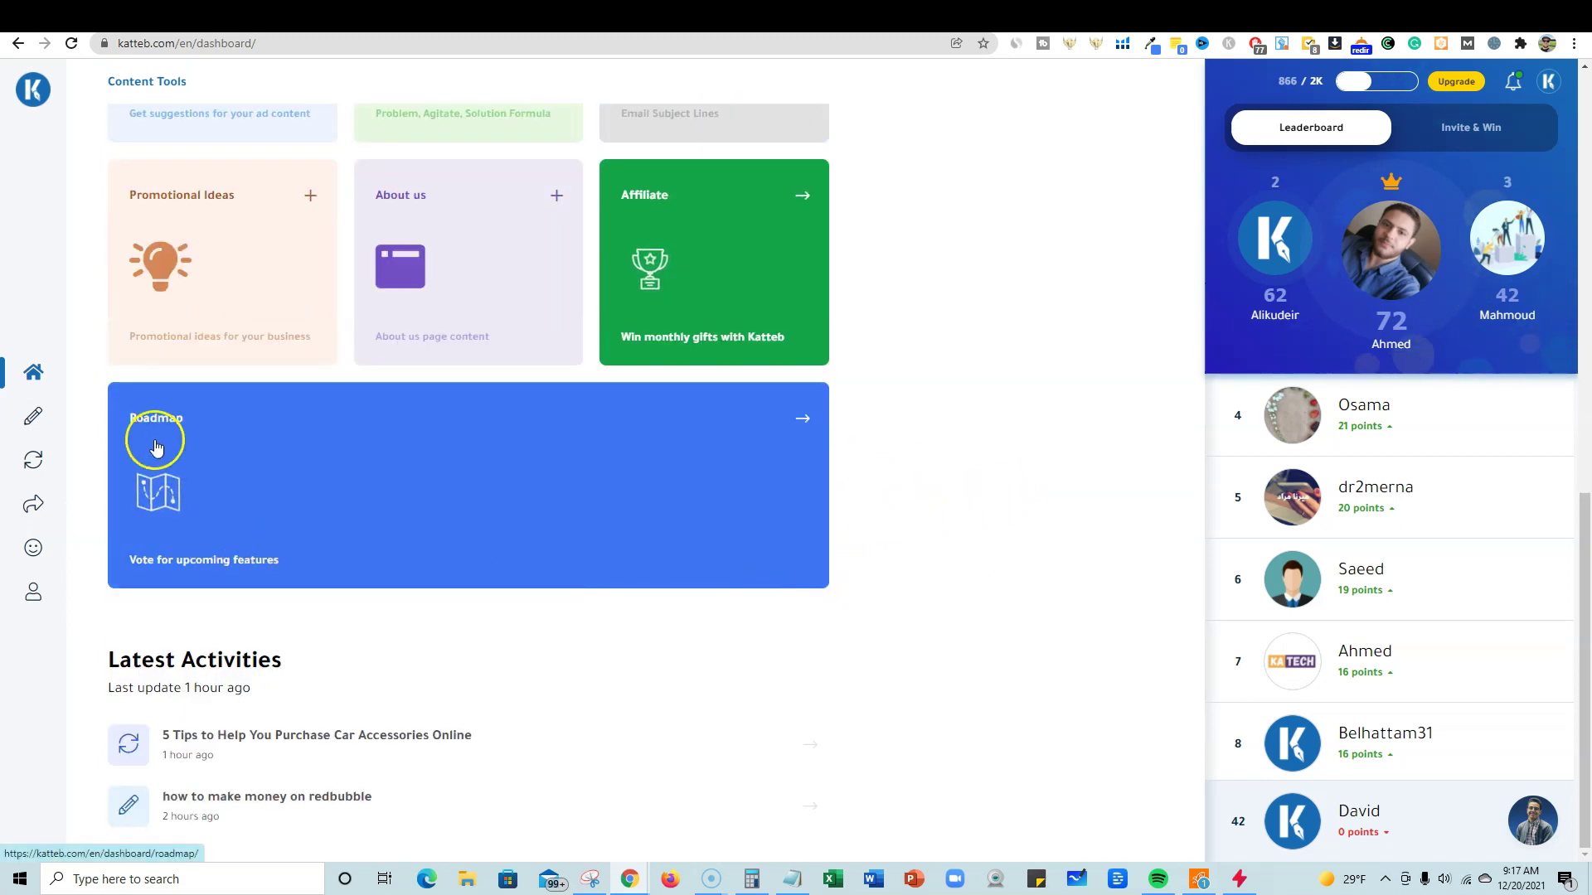
{"action": "left_click", "coordinate": [439, 526]}
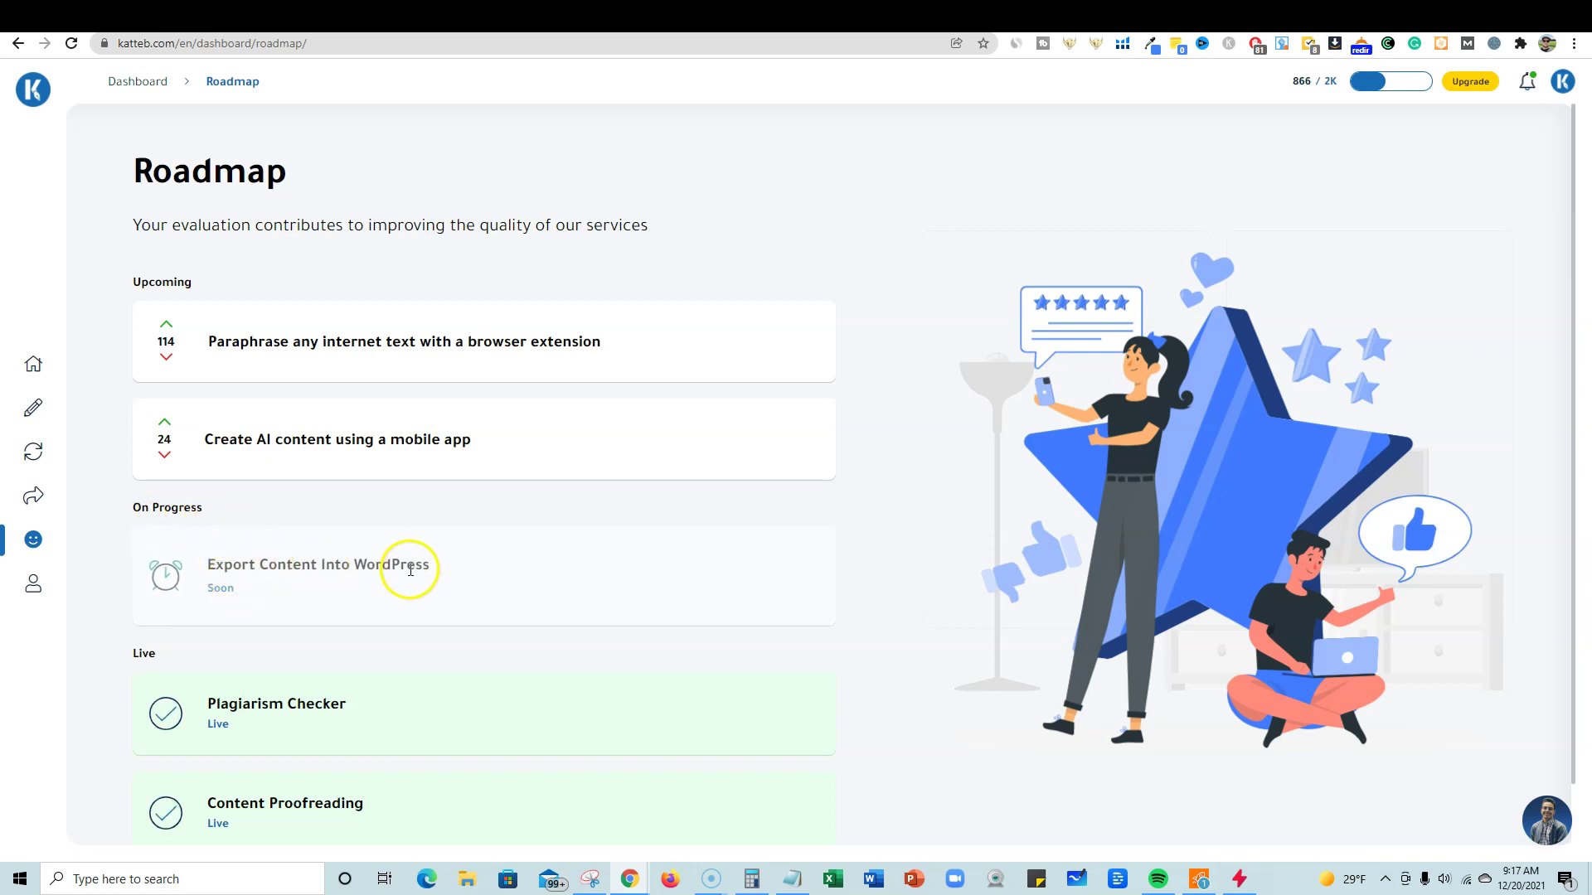
{"action": "scroll", "coordinate": [270, 710], "scroll_direction": "down", "scroll_amount": 1}
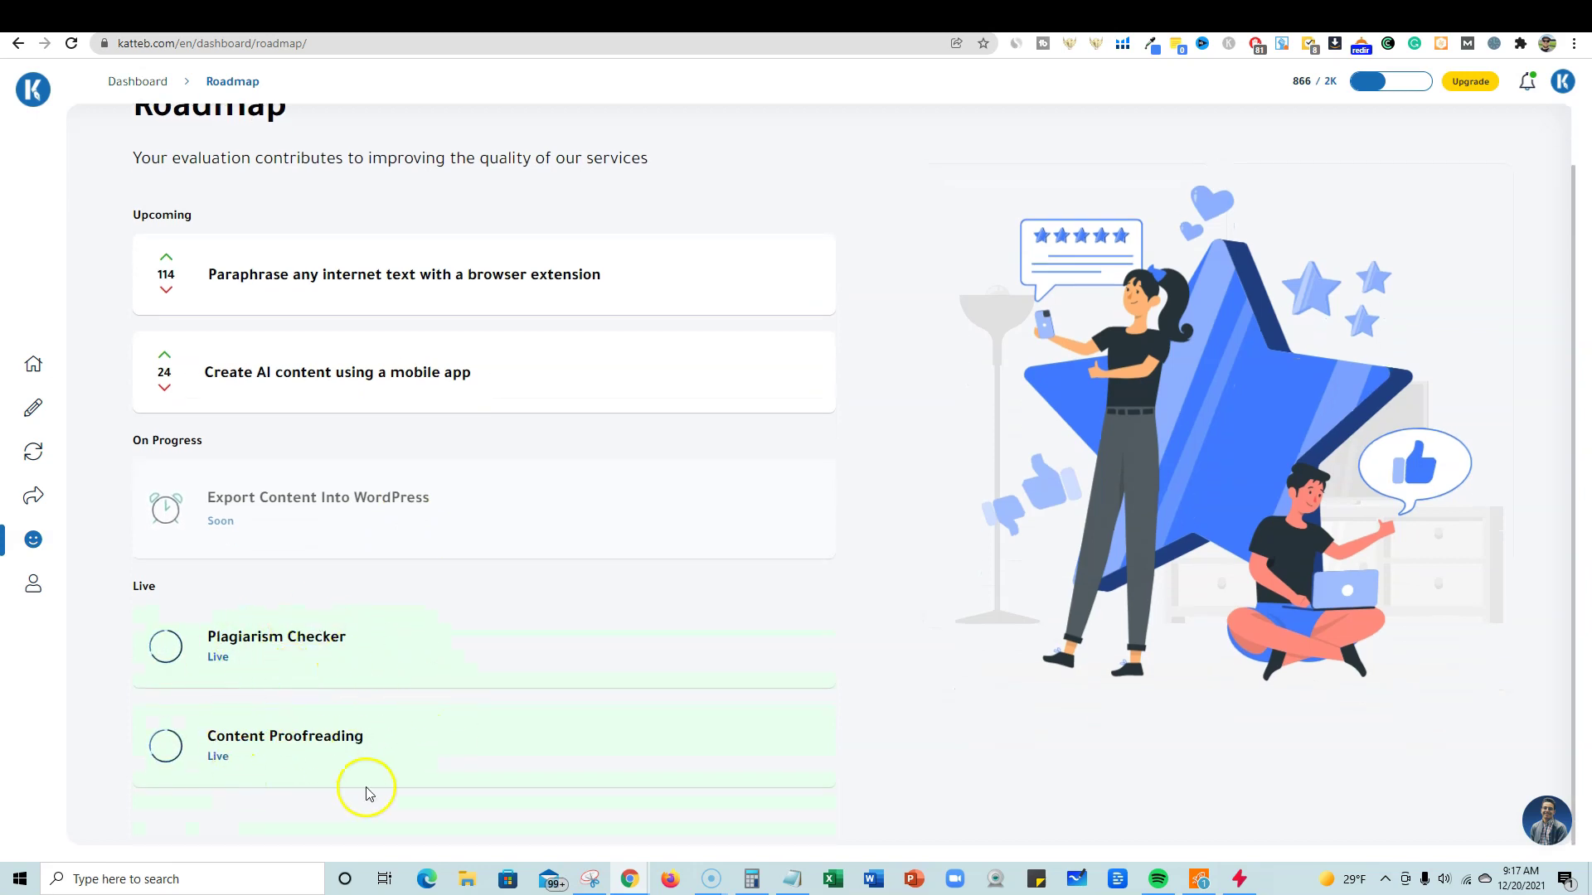
{"action": "scroll", "coordinate": [491, 708], "scroll_direction": "up", "scroll_amount": 1}
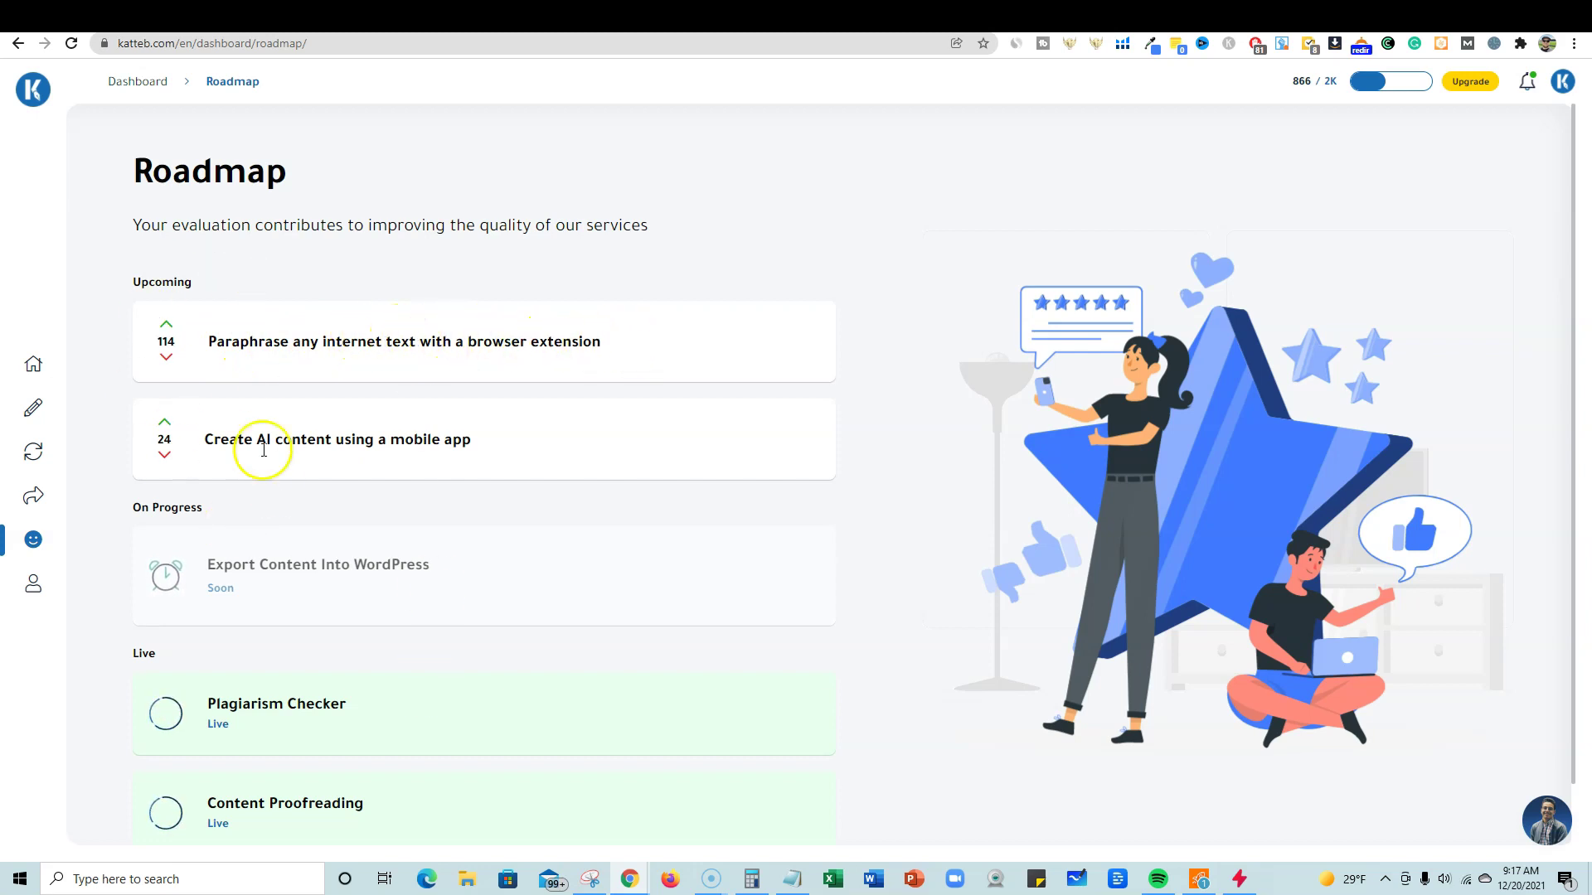
{"action": "scroll", "coordinate": [419, 397], "scroll_direction": "down", "scroll_amount": 1}
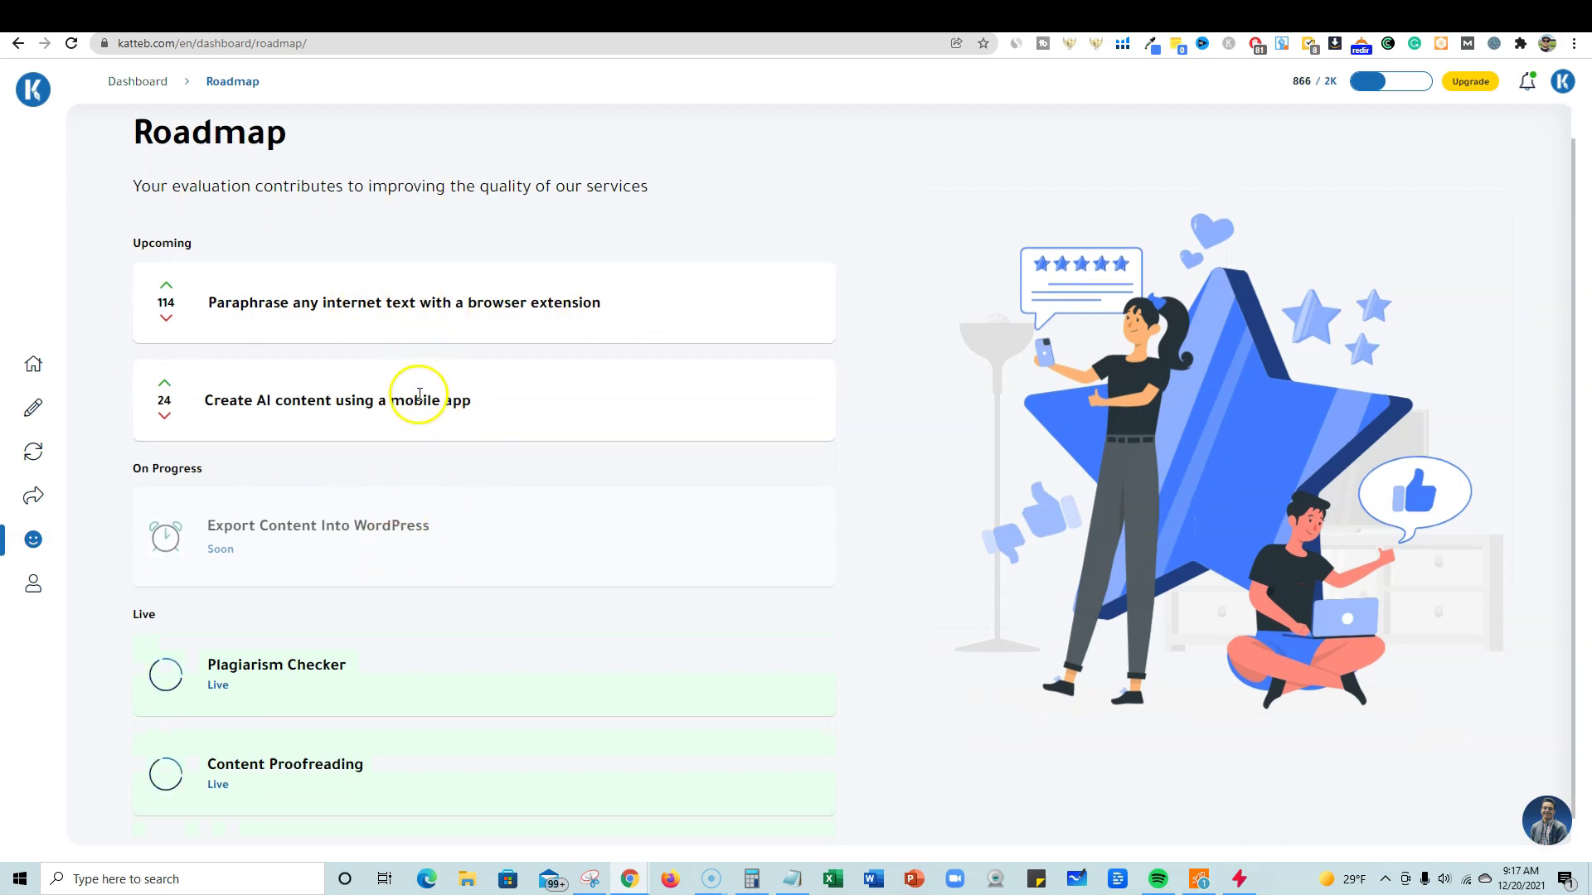
{"action": "scroll", "coordinate": [417, 396], "scroll_direction": "up", "scroll_amount": 1}
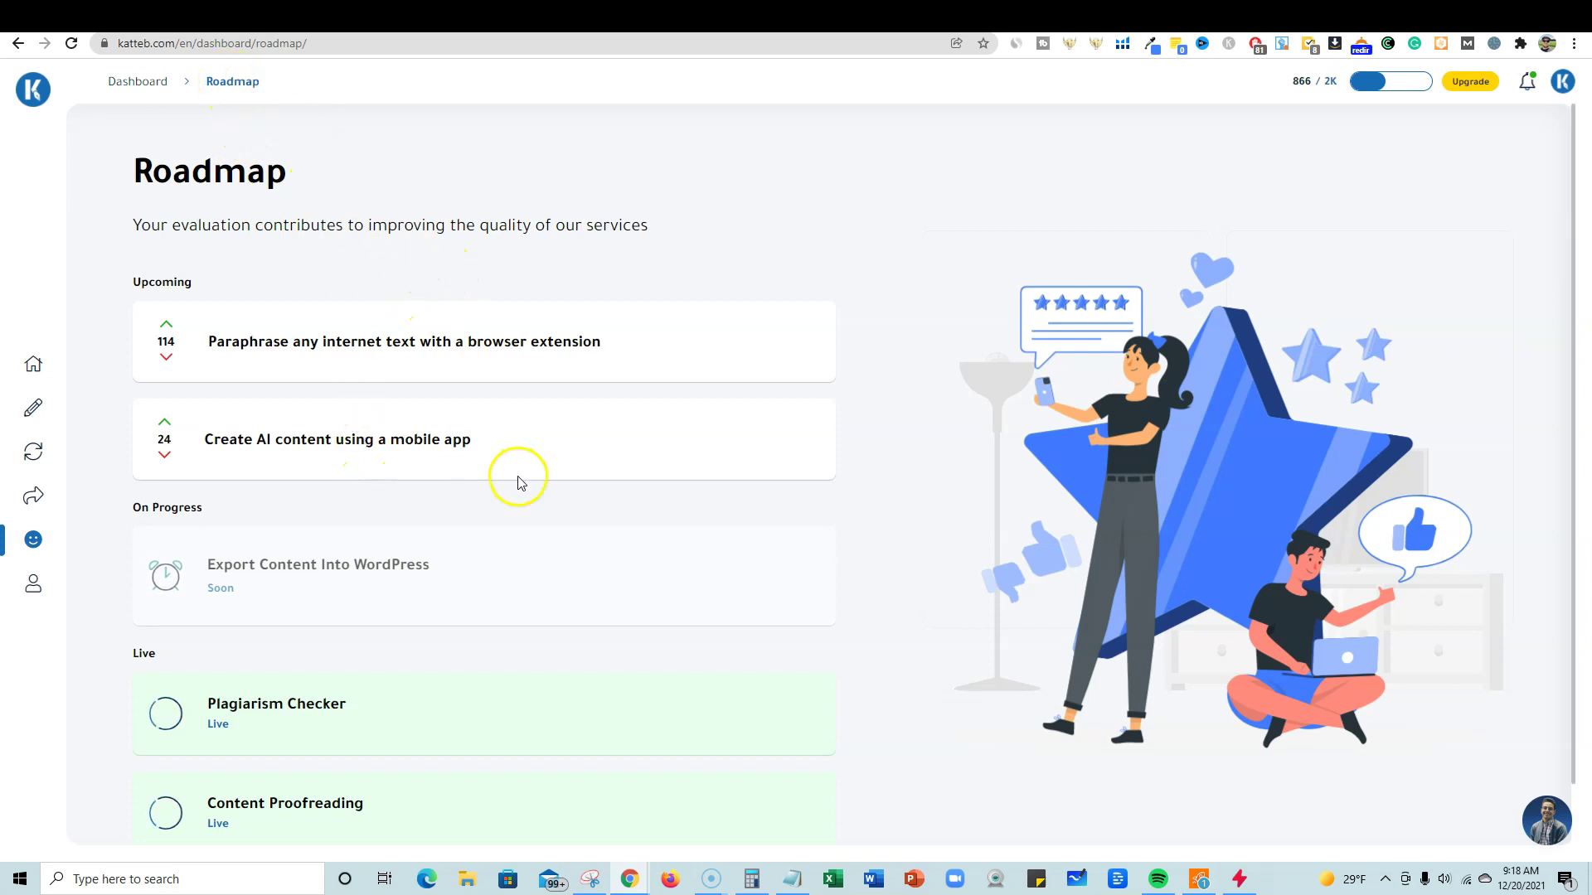
{"action": "scroll", "coordinate": [597, 508], "scroll_direction": "down", "scroll_amount": 2}
{"action": "scroll", "coordinate": [597, 508], "scroll_direction": "up", "scroll_amount": 2}
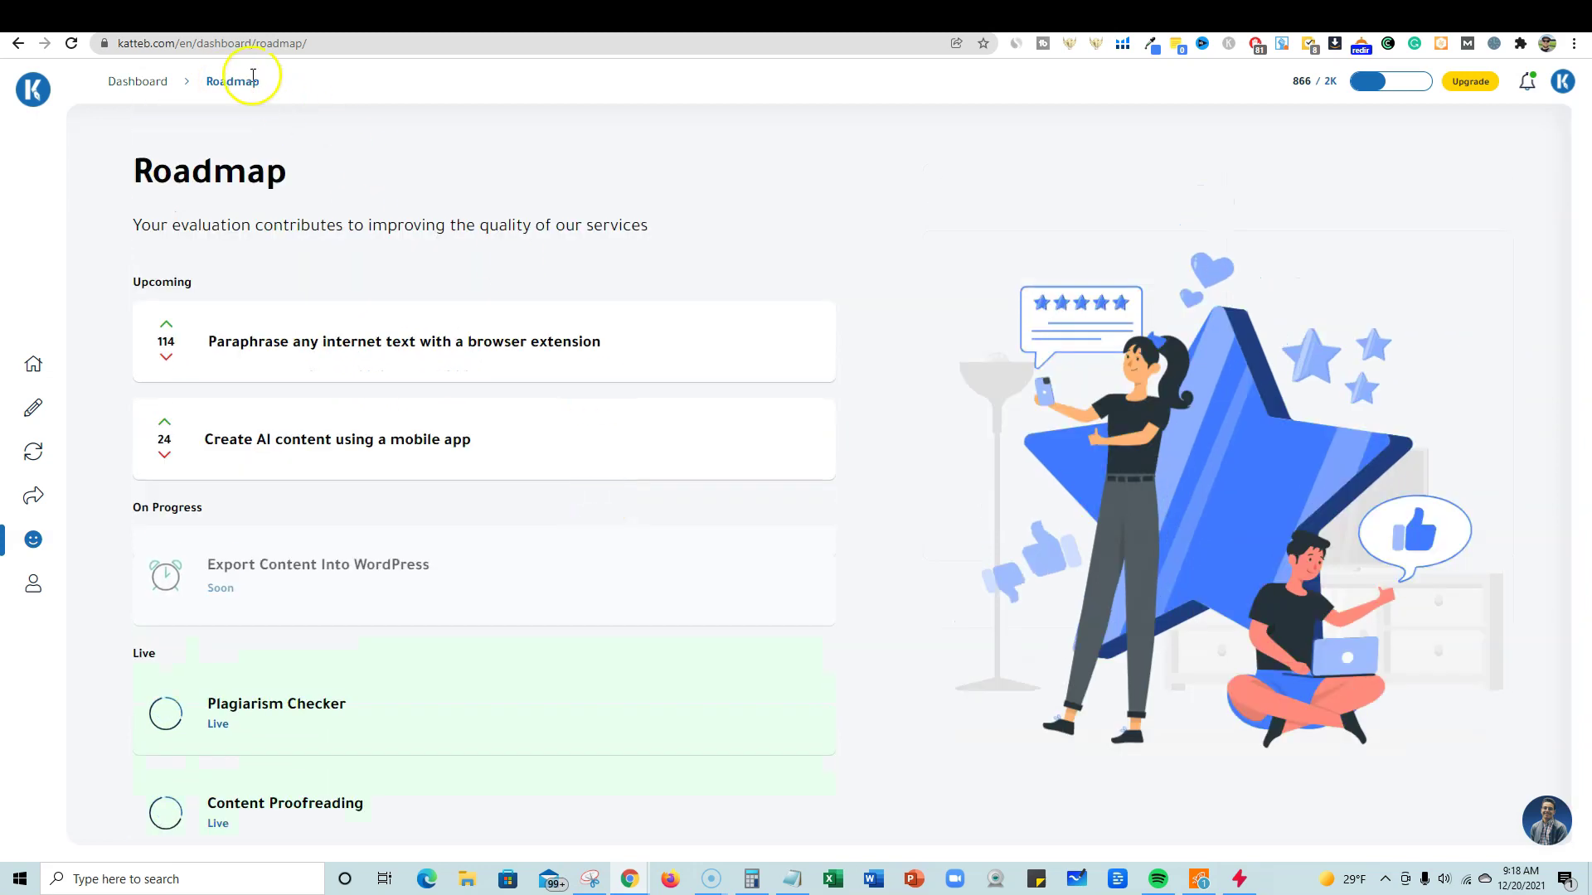
{"action": "mouse_move", "coordinate": [37, 365]}
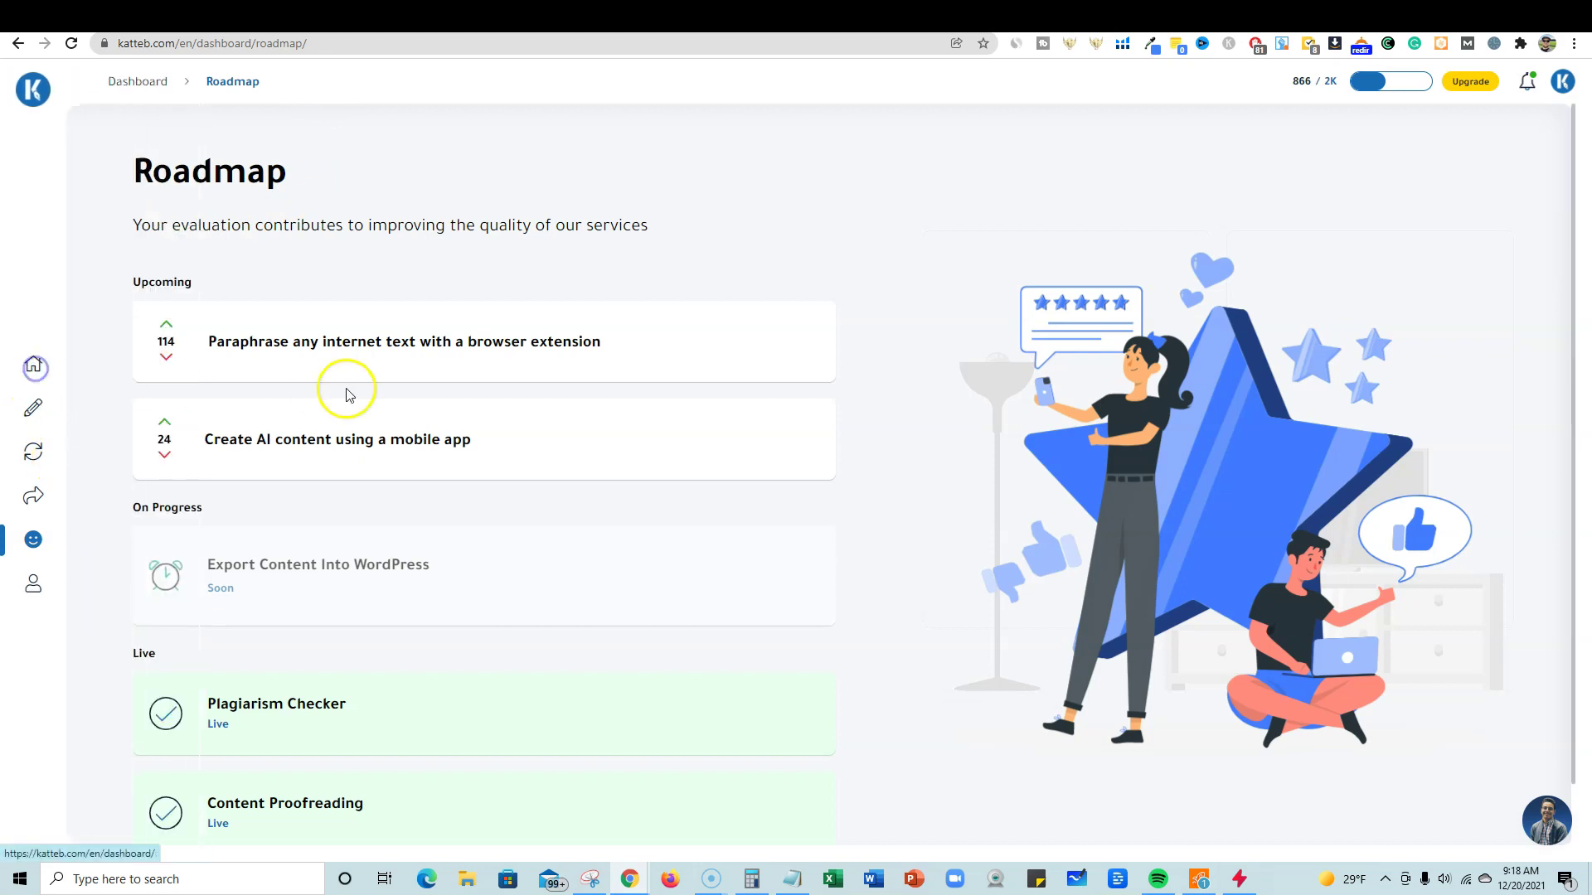
Step: Start the AI Writer from the dashboard with 2 variations, then switch to RankIQ's keyword library
{"action": "key", "text": "alt+Left"}
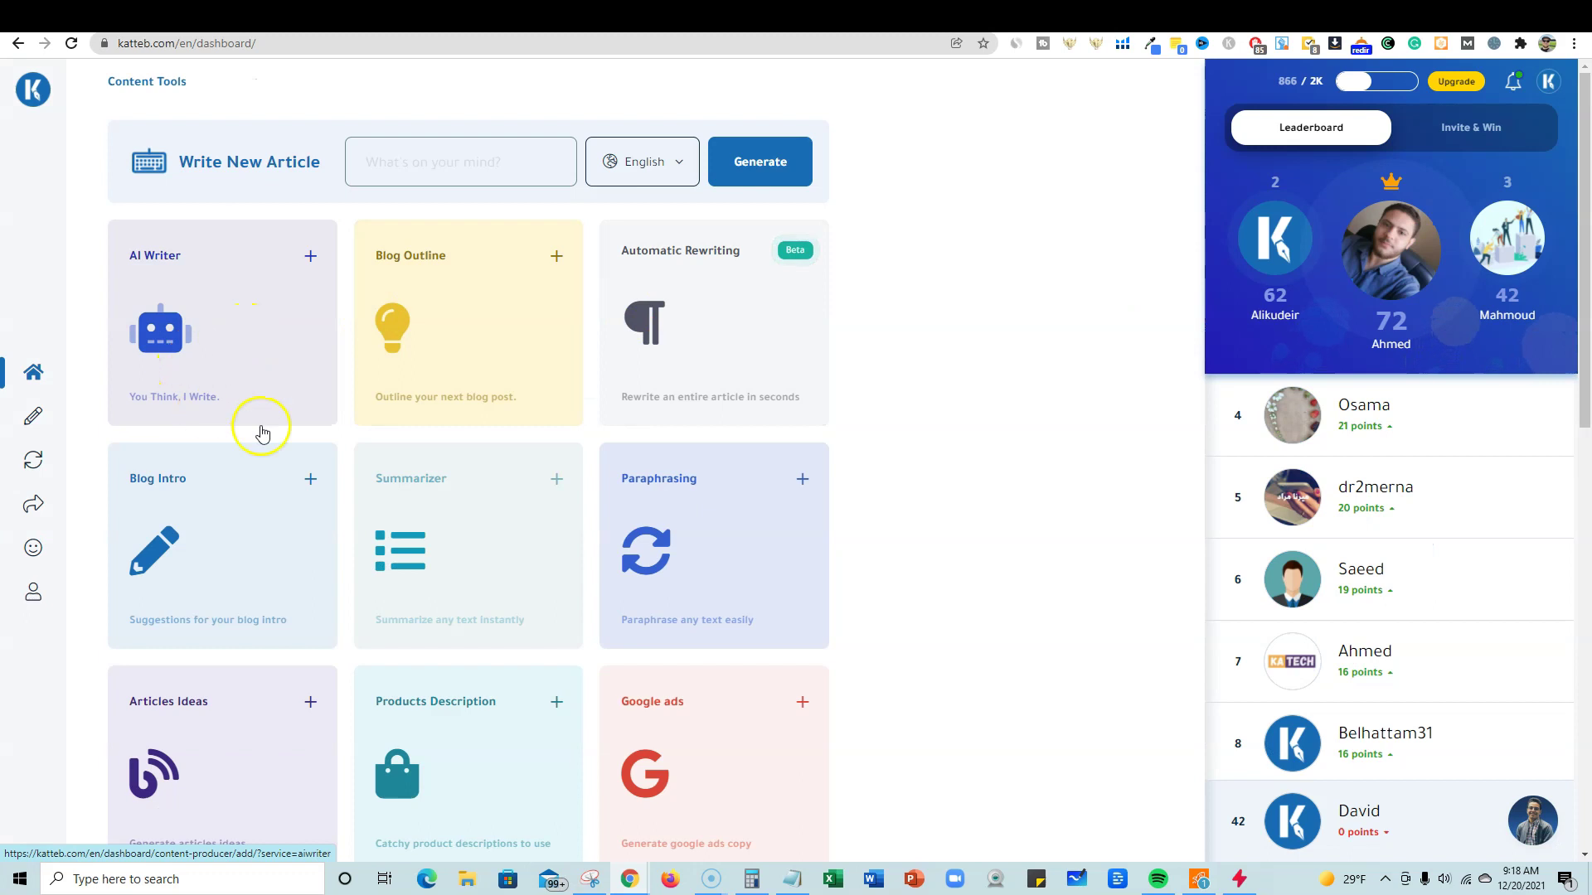
{"action": "left_click", "coordinate": [239, 318]}
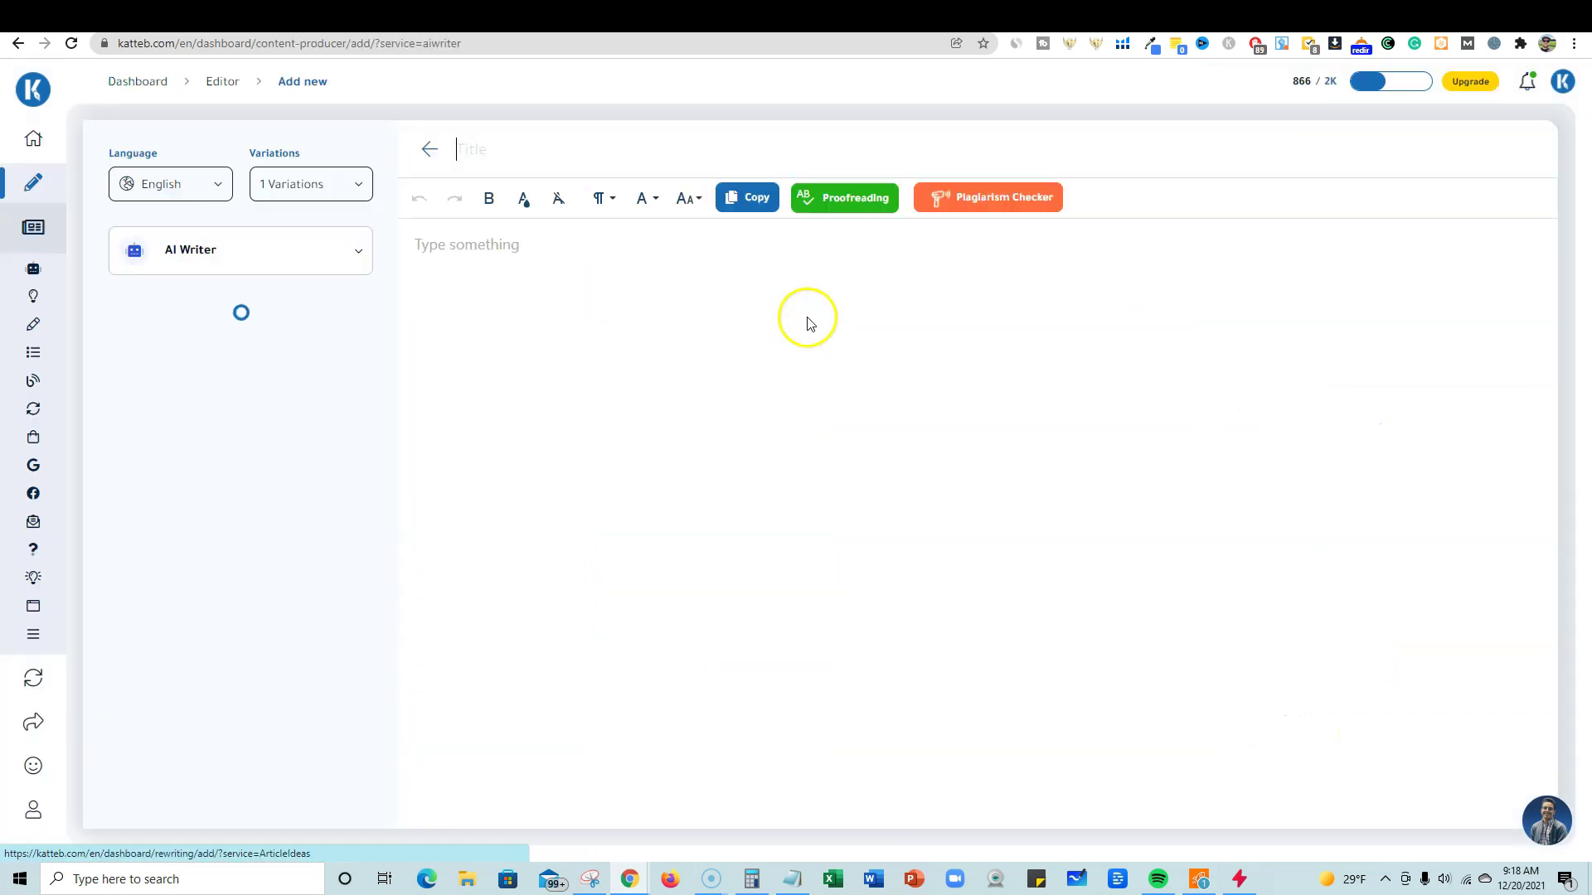
{"action": "left_click", "coordinate": [345, 185]}
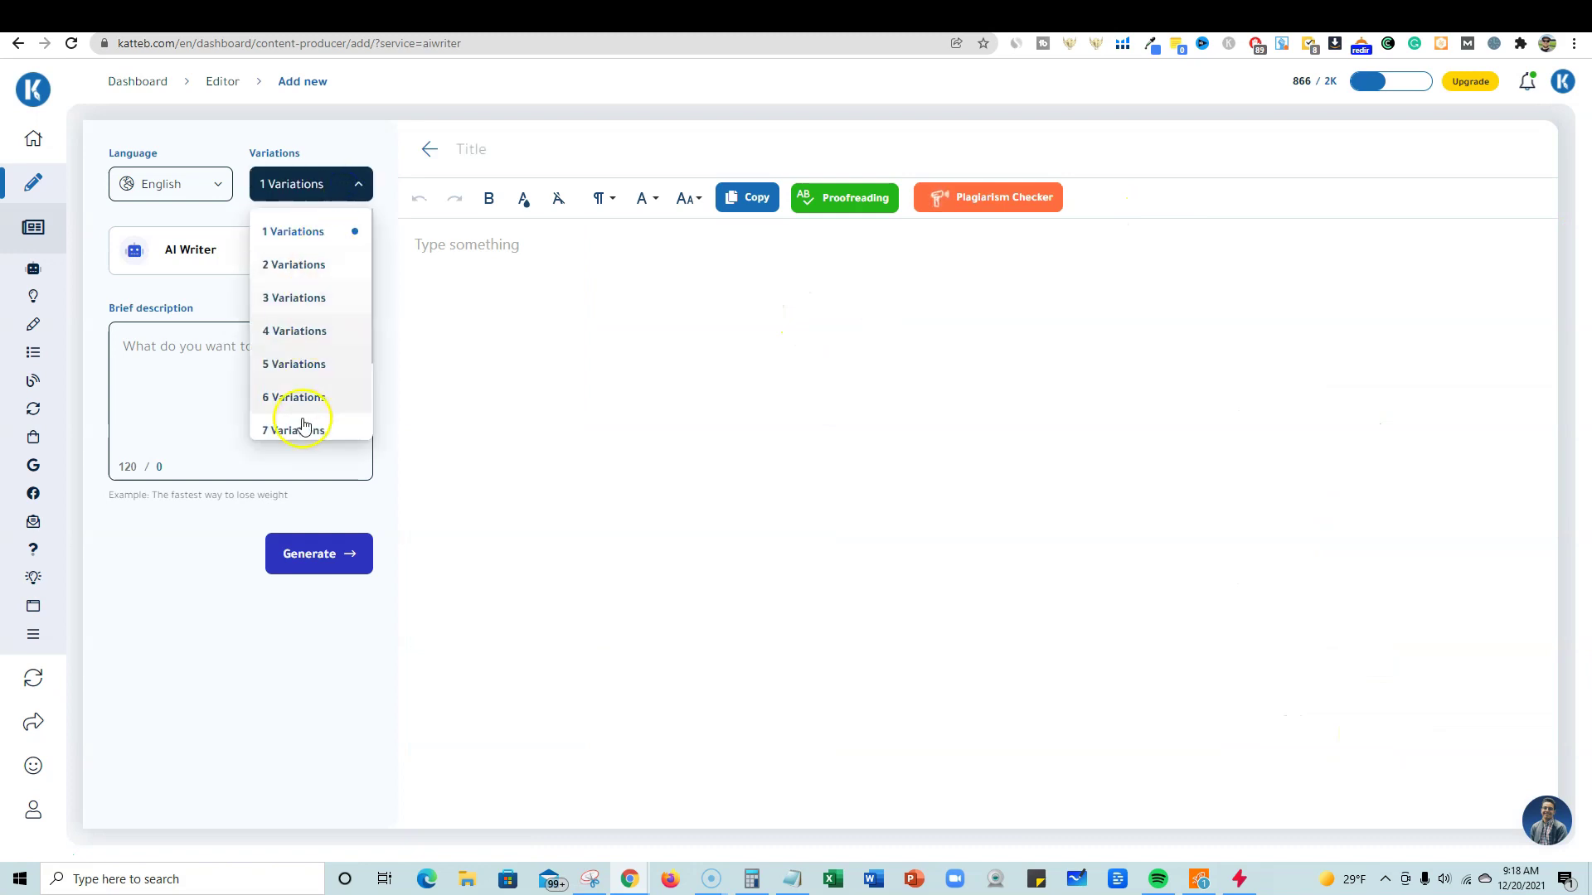
{"action": "scroll", "coordinate": [307, 428], "scroll_direction": "down", "scroll_amount": 2}
{"action": "scroll", "coordinate": [303, 432], "scroll_direction": "up", "scroll_amount": 2}
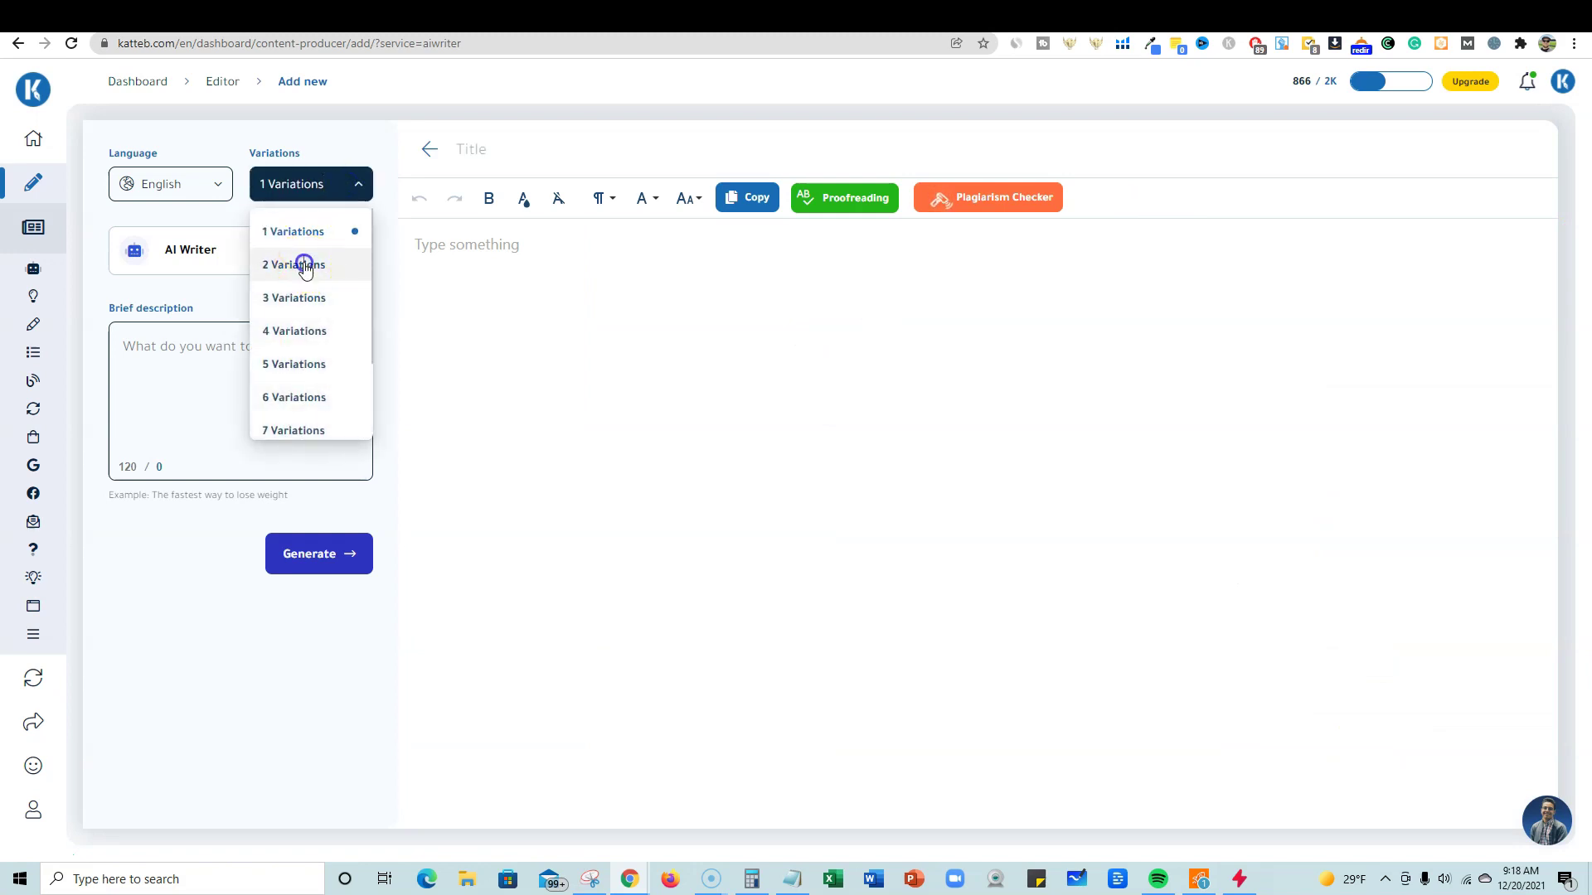
{"action": "left_click", "coordinate": [304, 262]}
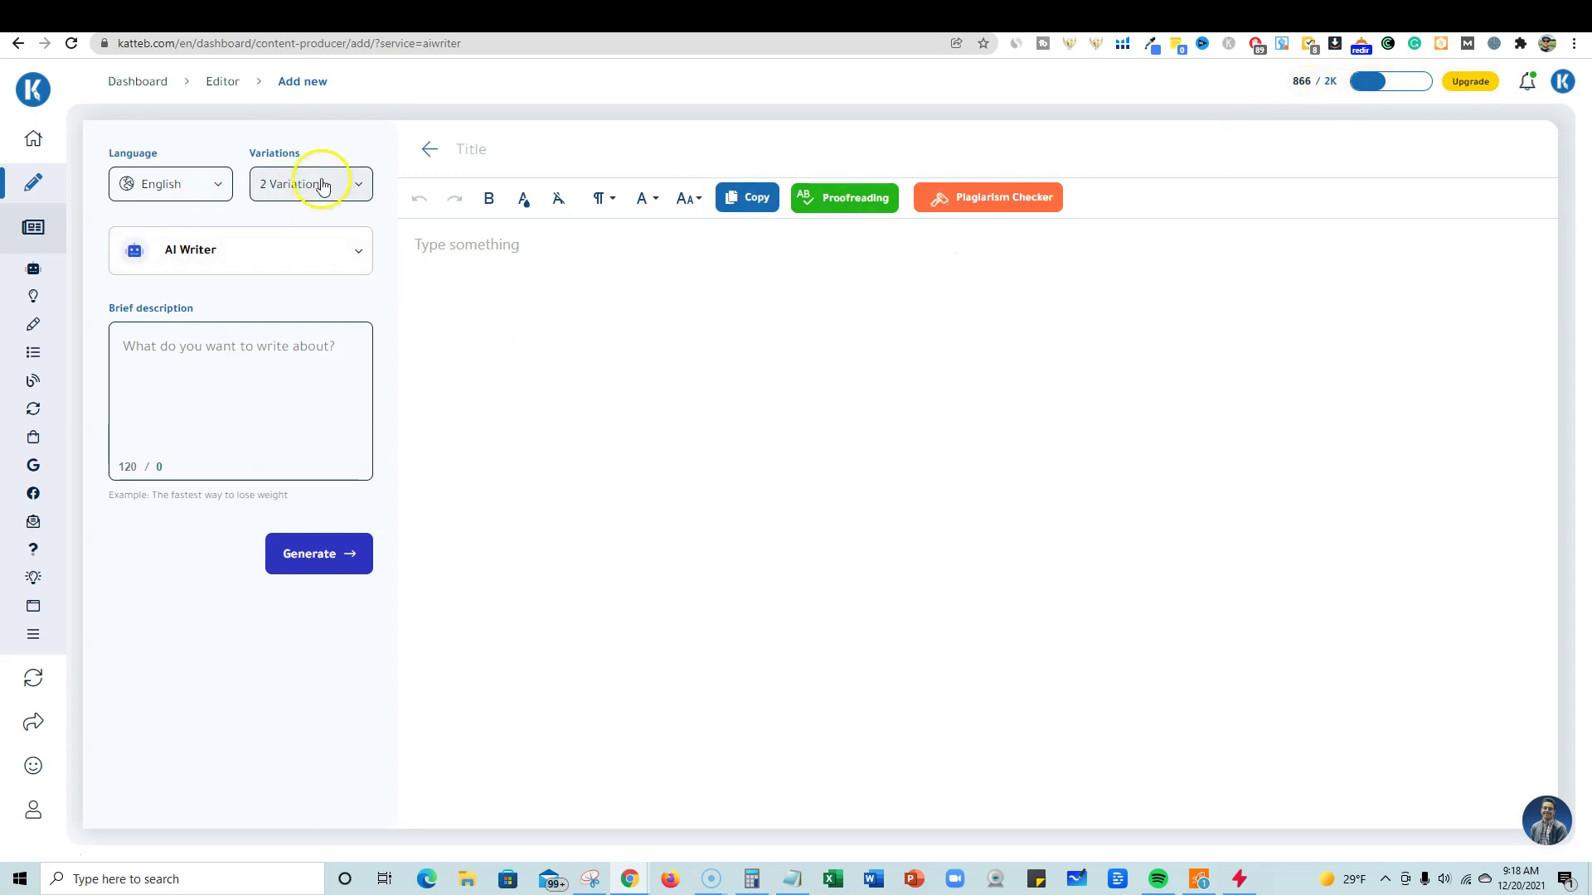
{"action": "left_click", "coordinate": [1266, 17]}
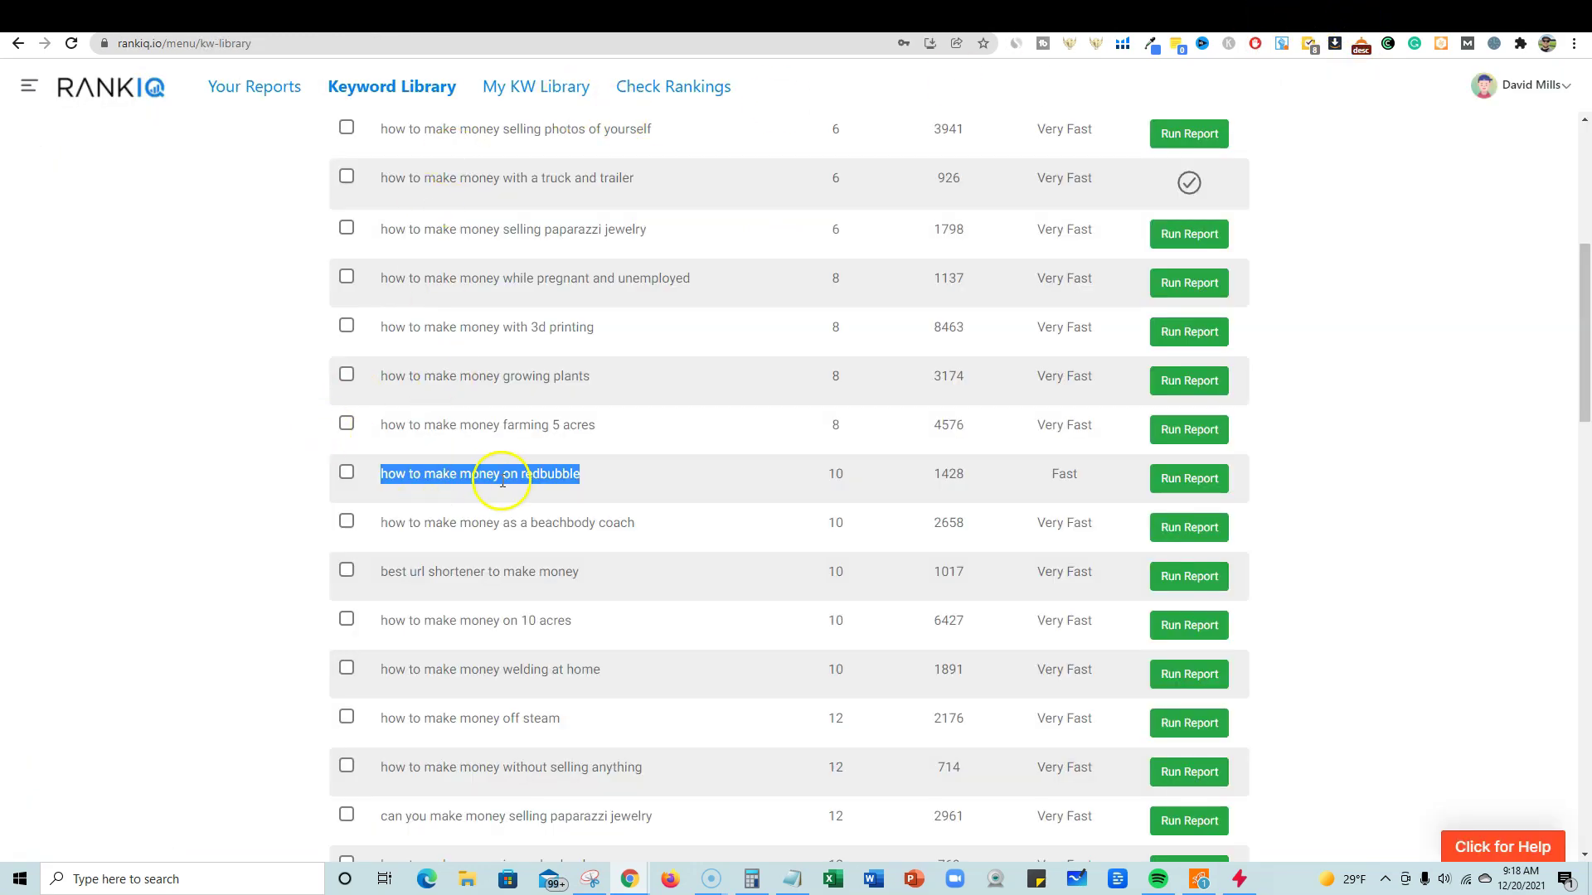
Step: Scroll the Keyword Library and select 'how to make money as a single mom' (1061 searches)
{"action": "scroll", "coordinate": [623, 603], "scroll_direction": "down", "scroll_amount": 1}
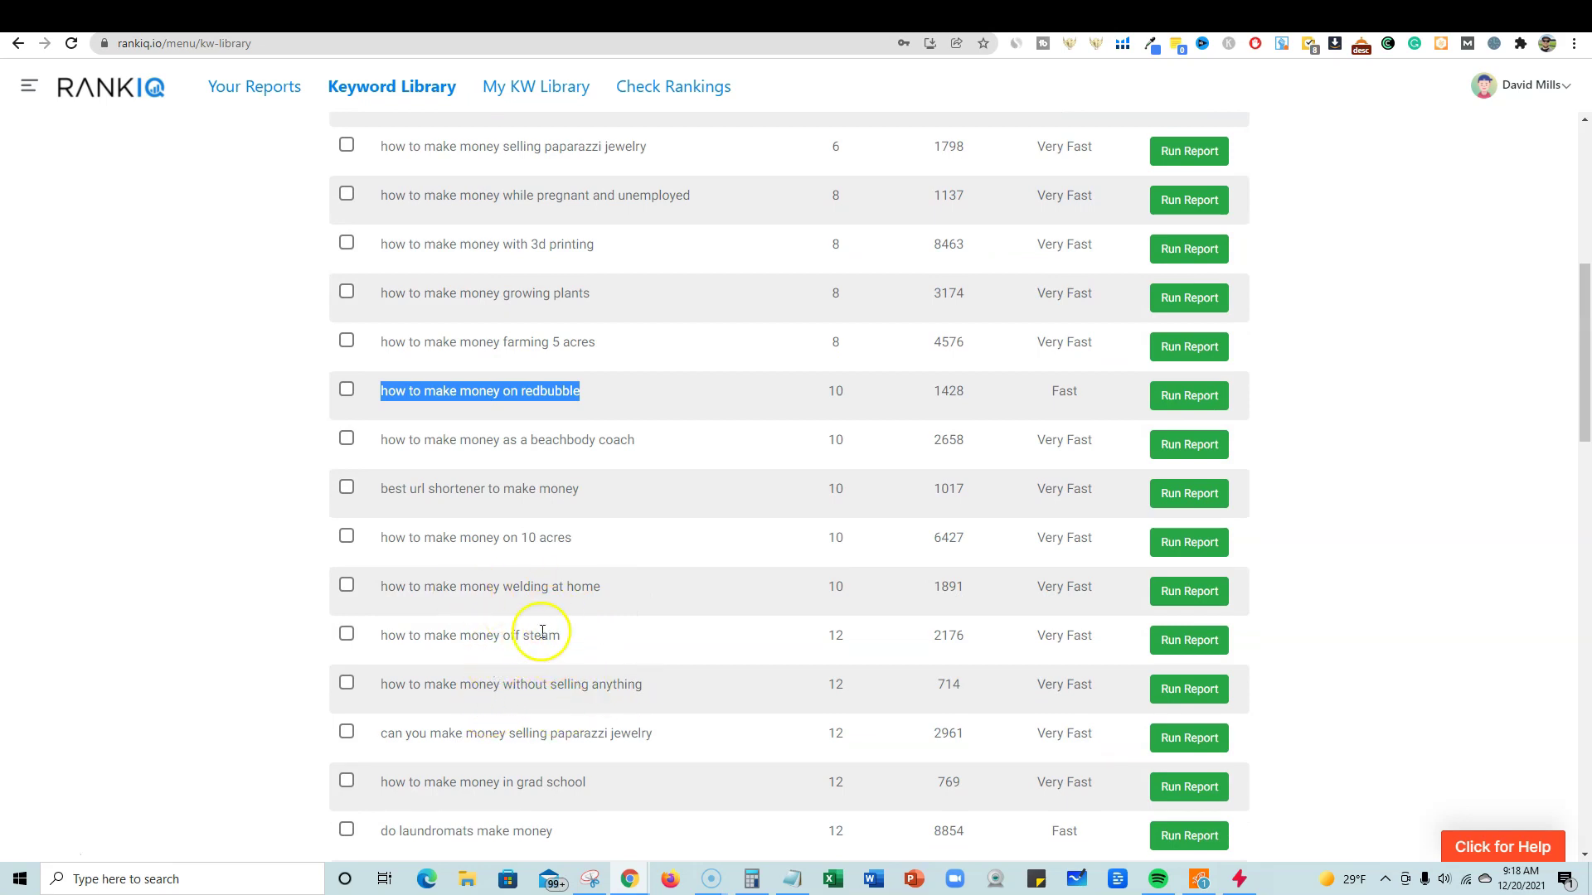
{"action": "scroll", "coordinate": [543, 632], "scroll_direction": "down", "scroll_amount": 5}
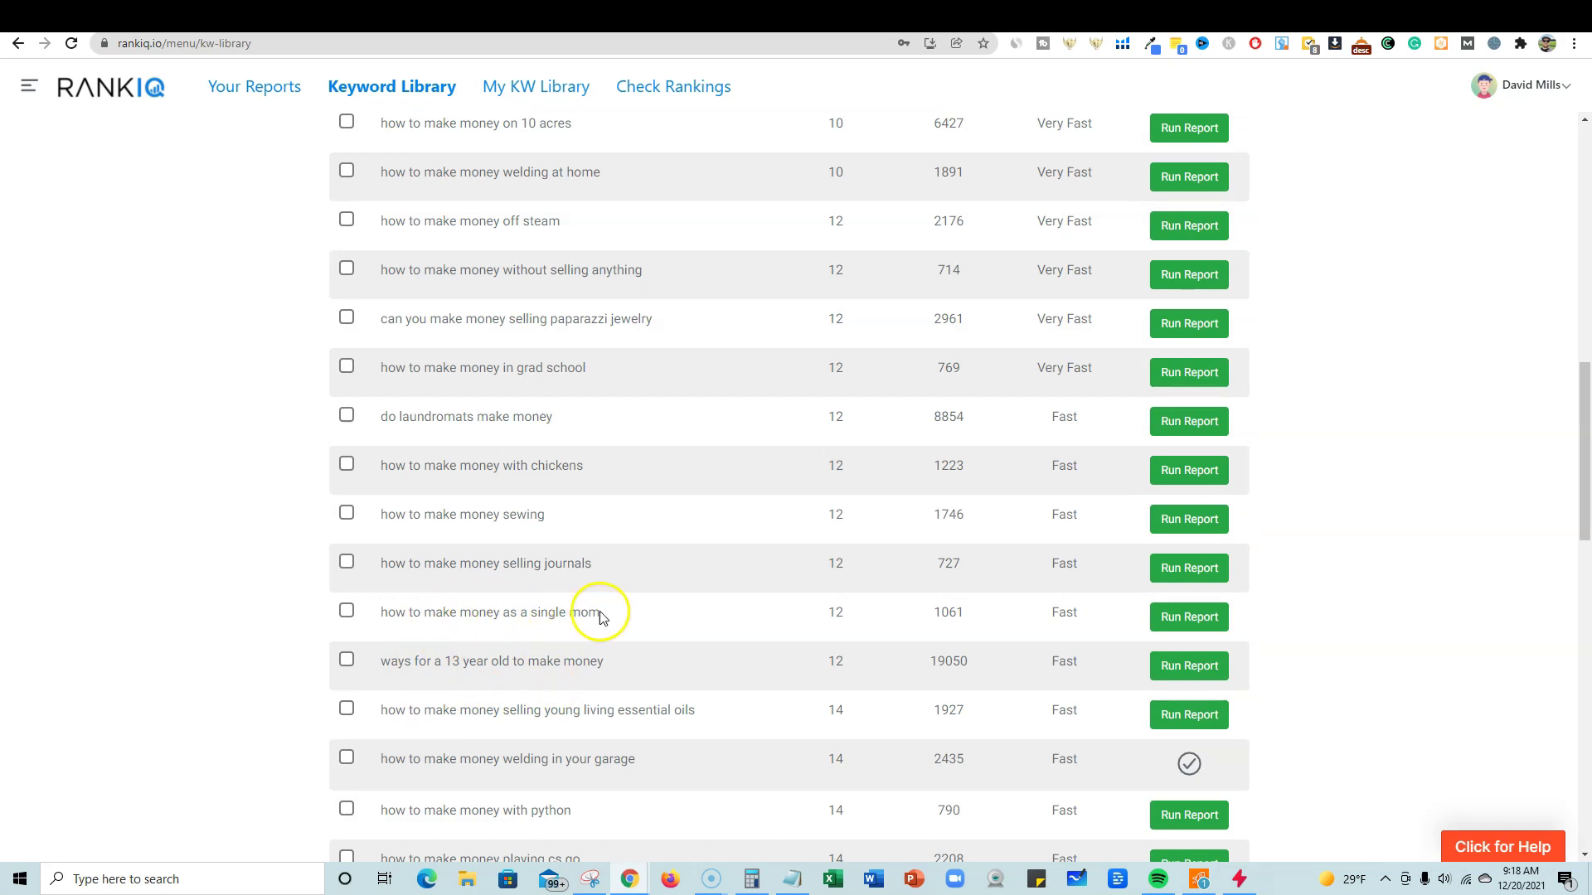
{"action": "left_click_drag", "start_coordinate": [600, 616], "coordinate": [380, 620]}
{"action": "key", "text": "ctrl+c"}
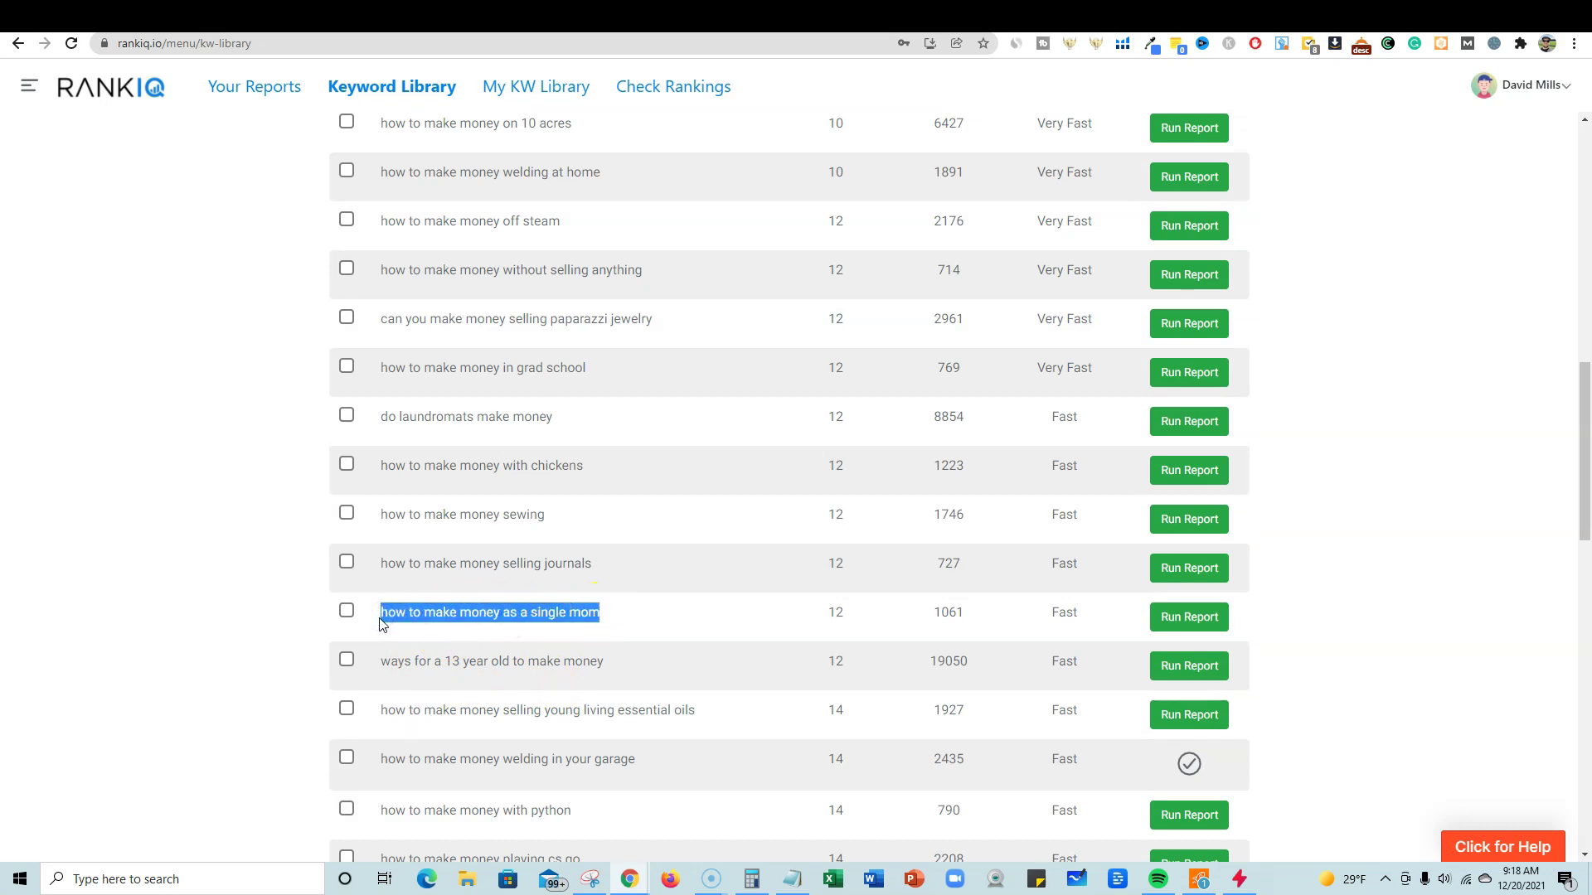
Step: Paste 'how to make money as a single mom' as brief and title, then generate
{"action": "left_click", "coordinate": [882, 16]}
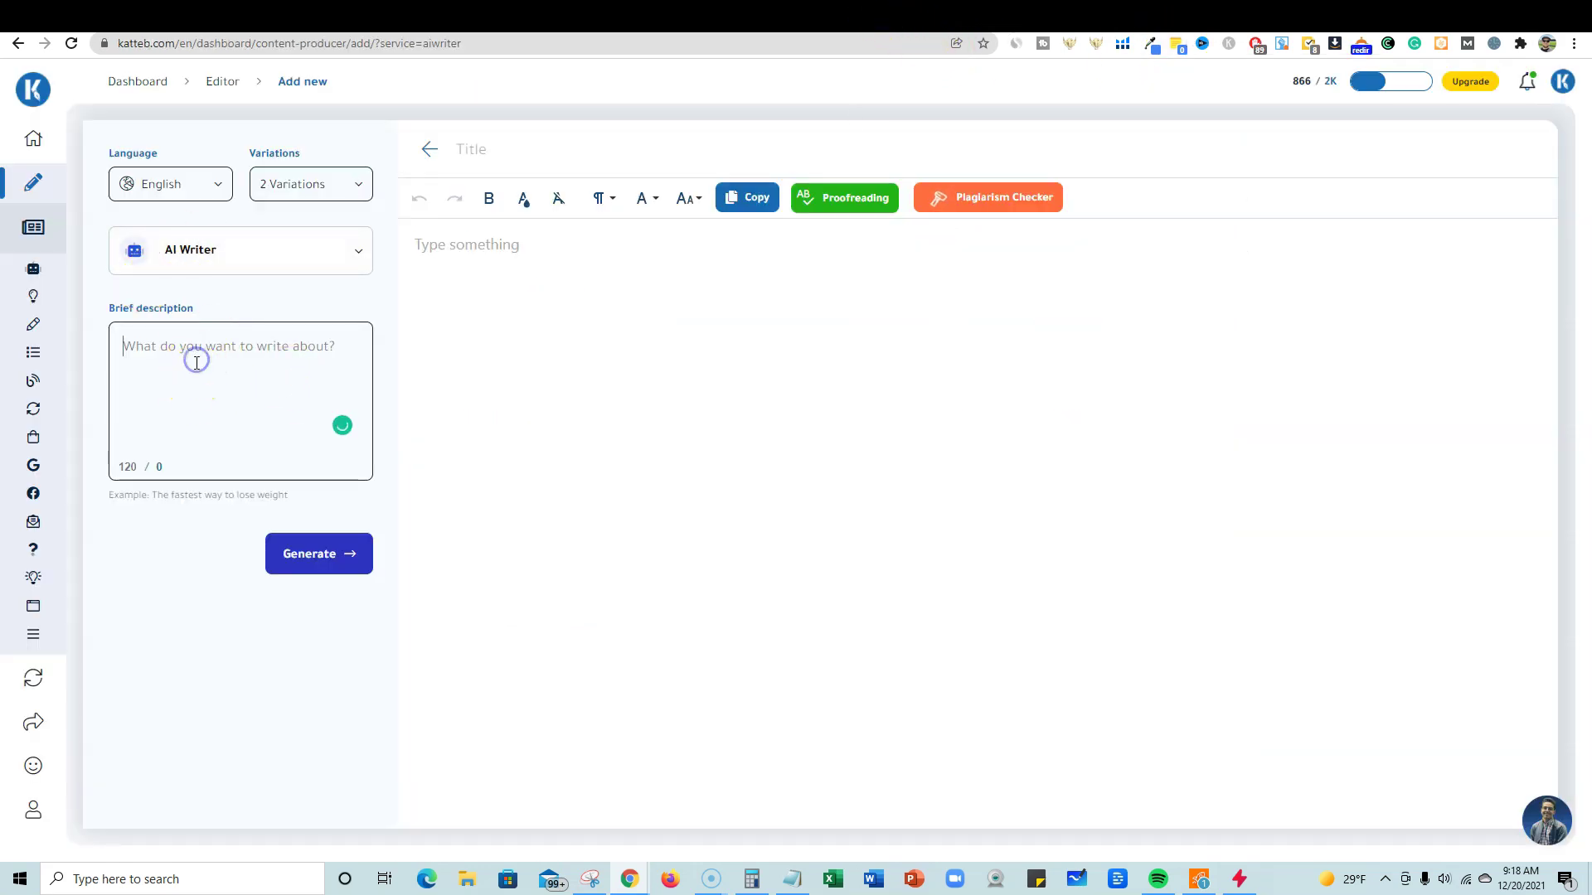
{"action": "key", "text": "ctrl+v"}
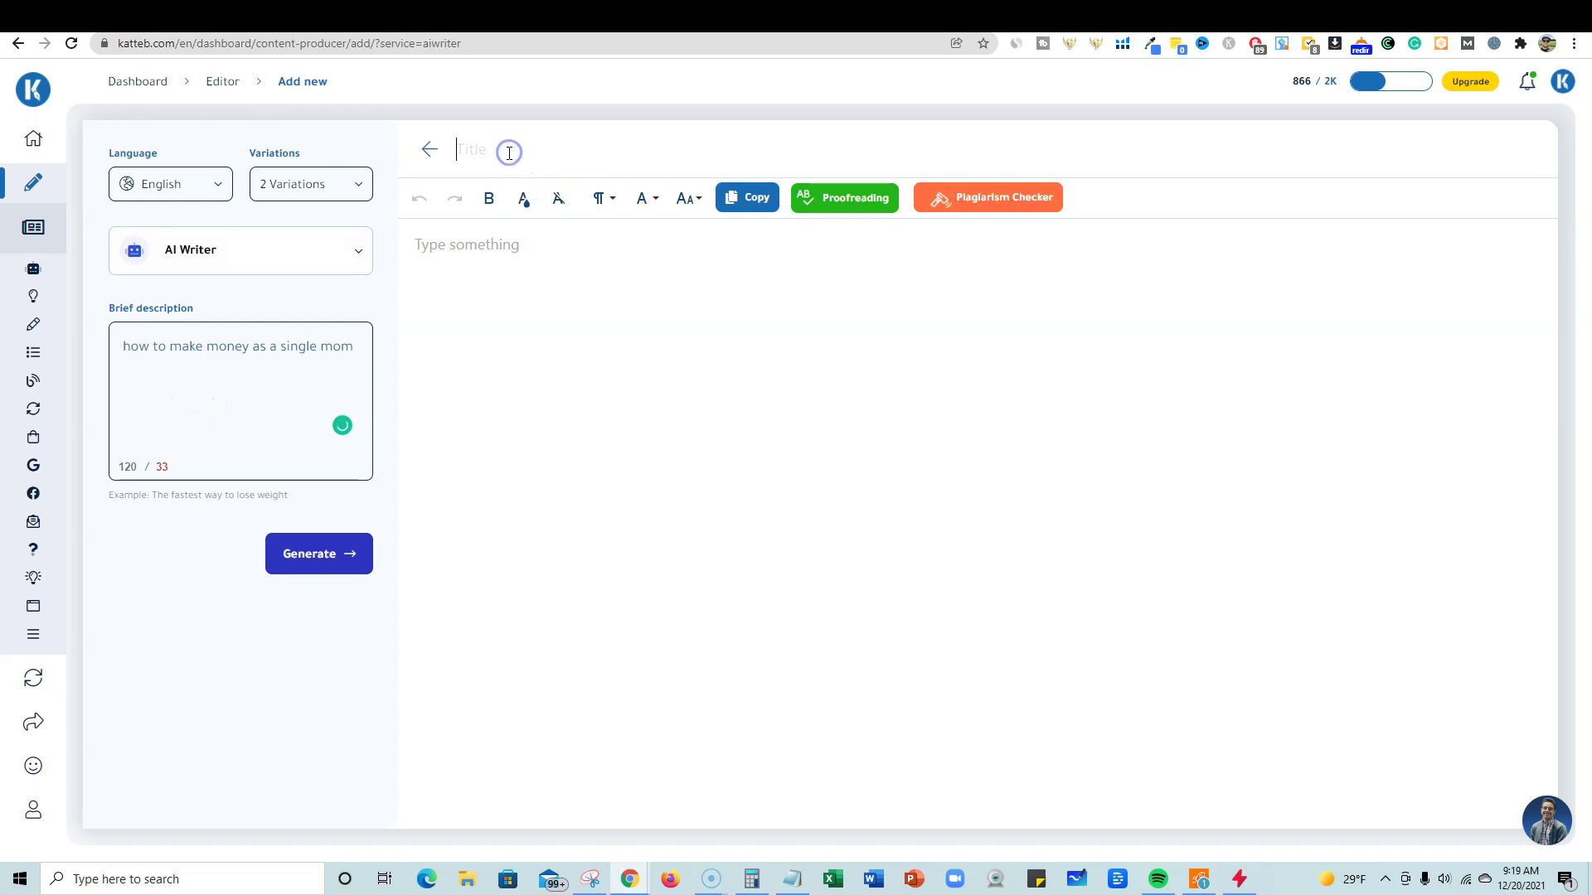
{"action": "key", "text": "ctrl+v"}
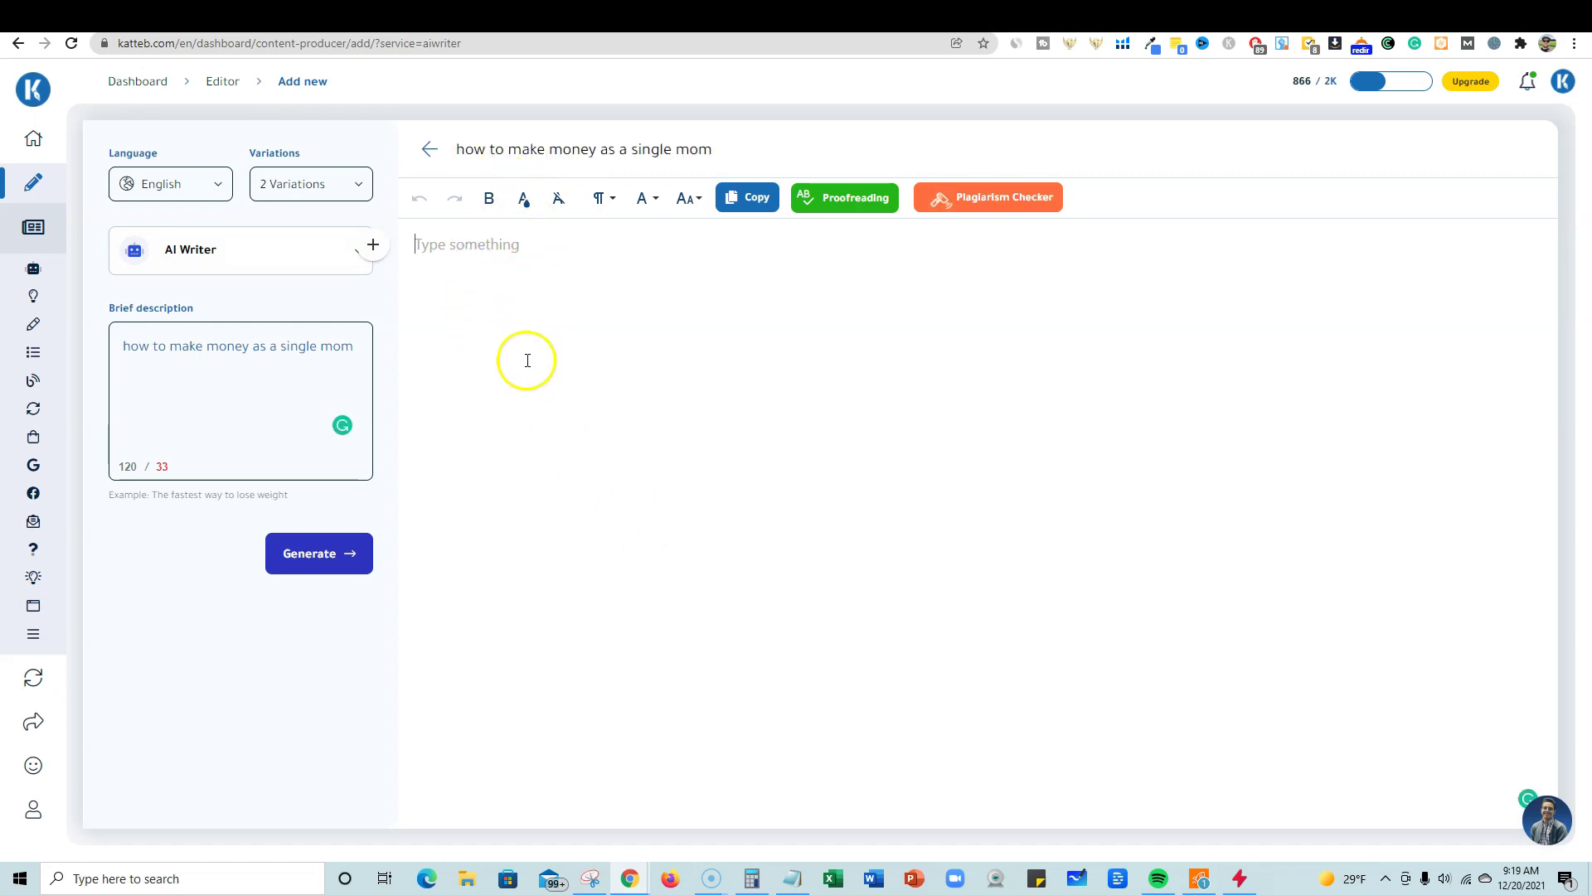
{"action": "left_click", "coordinate": [324, 563]}
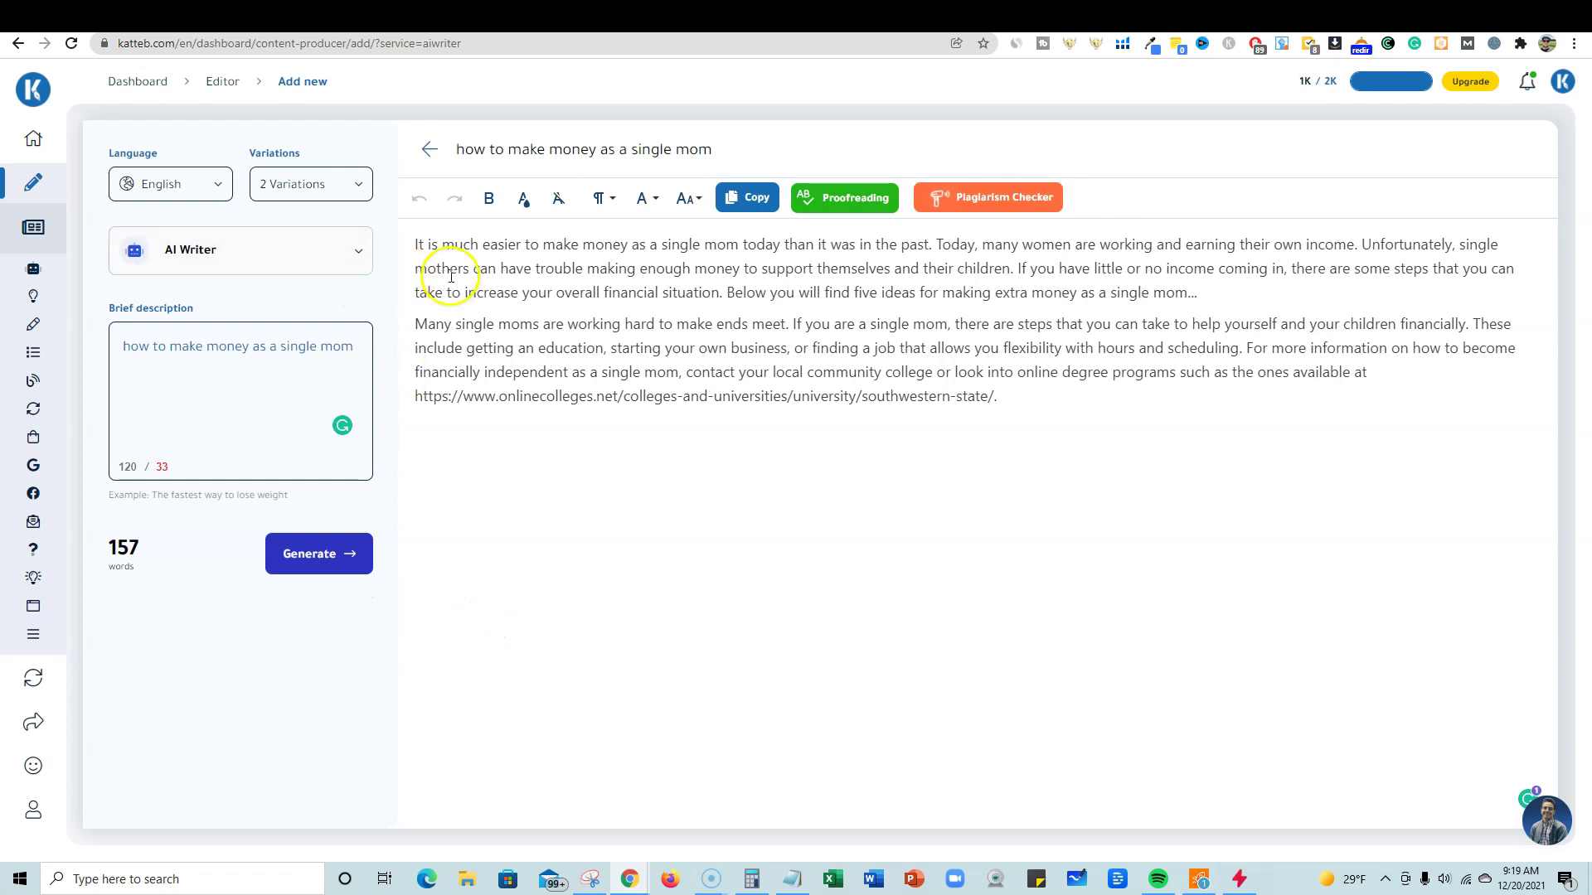
Step: Look over the variation count options, leaving the setting unchanged
{"action": "left_click", "coordinate": [345, 185]}
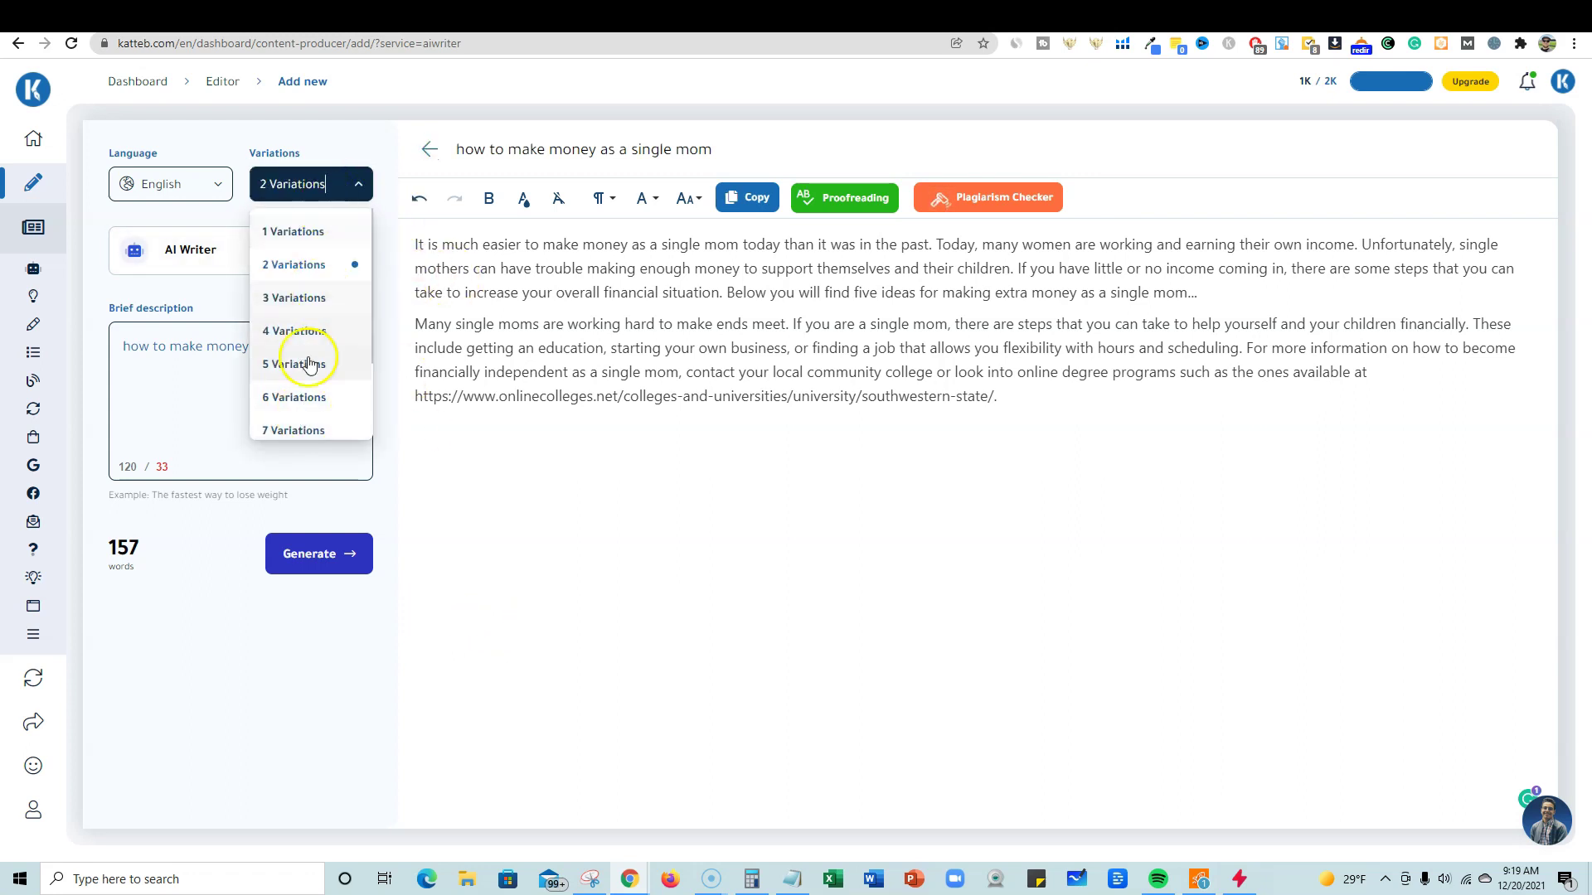
{"action": "scroll", "coordinate": [312, 320], "scroll_direction": "down", "scroll_amount": 2}
{"action": "scroll", "coordinate": [303, 332], "scroll_direction": "up", "scroll_amount": 2}
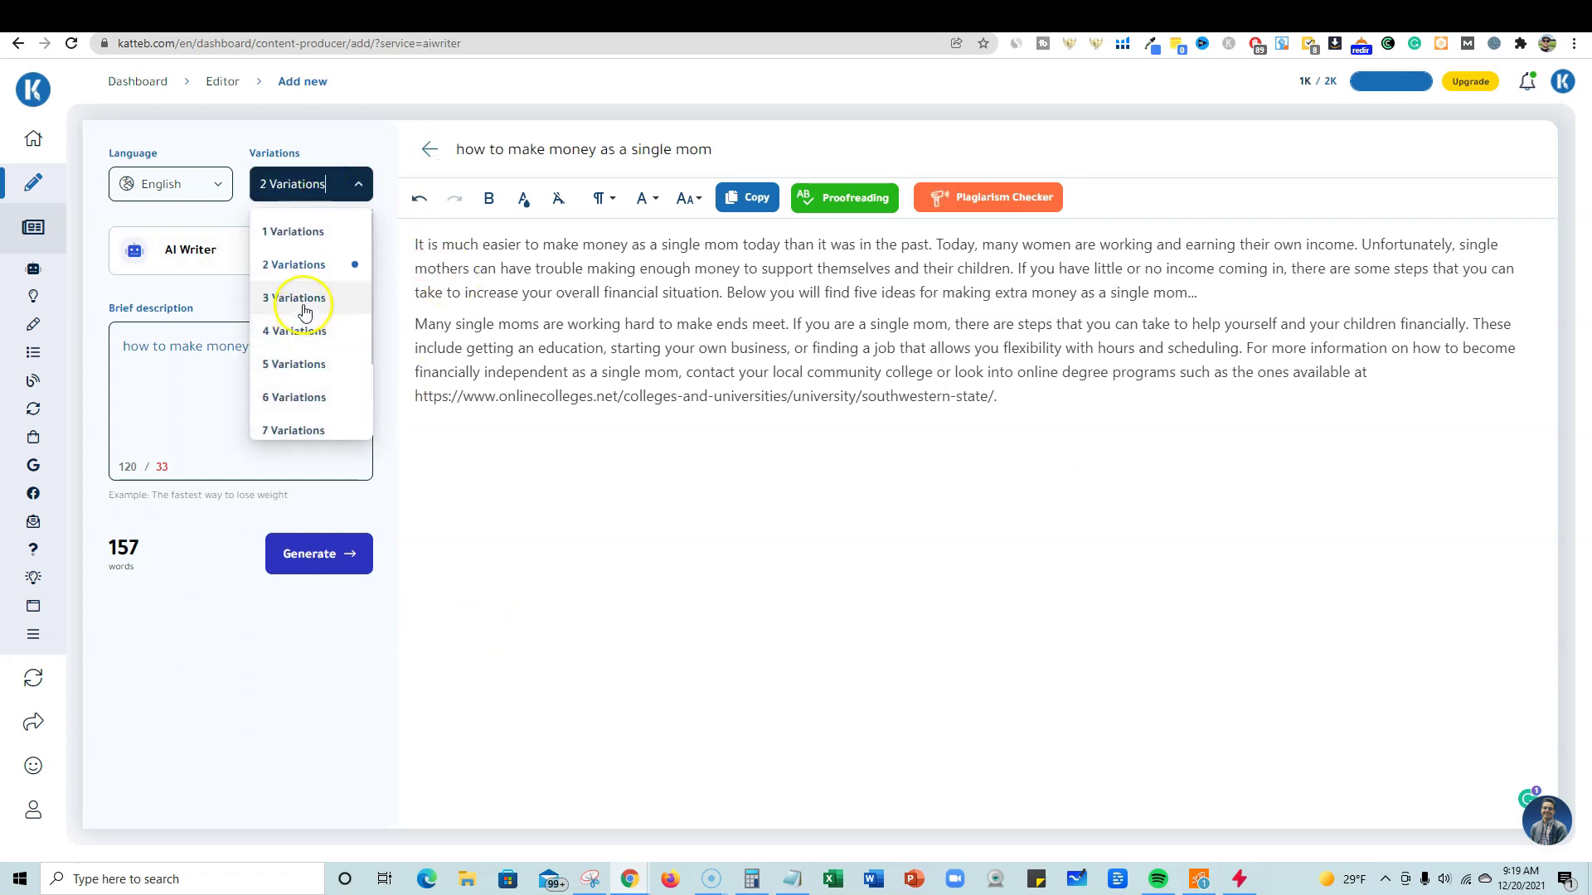
{"action": "left_click", "coordinate": [502, 477]}
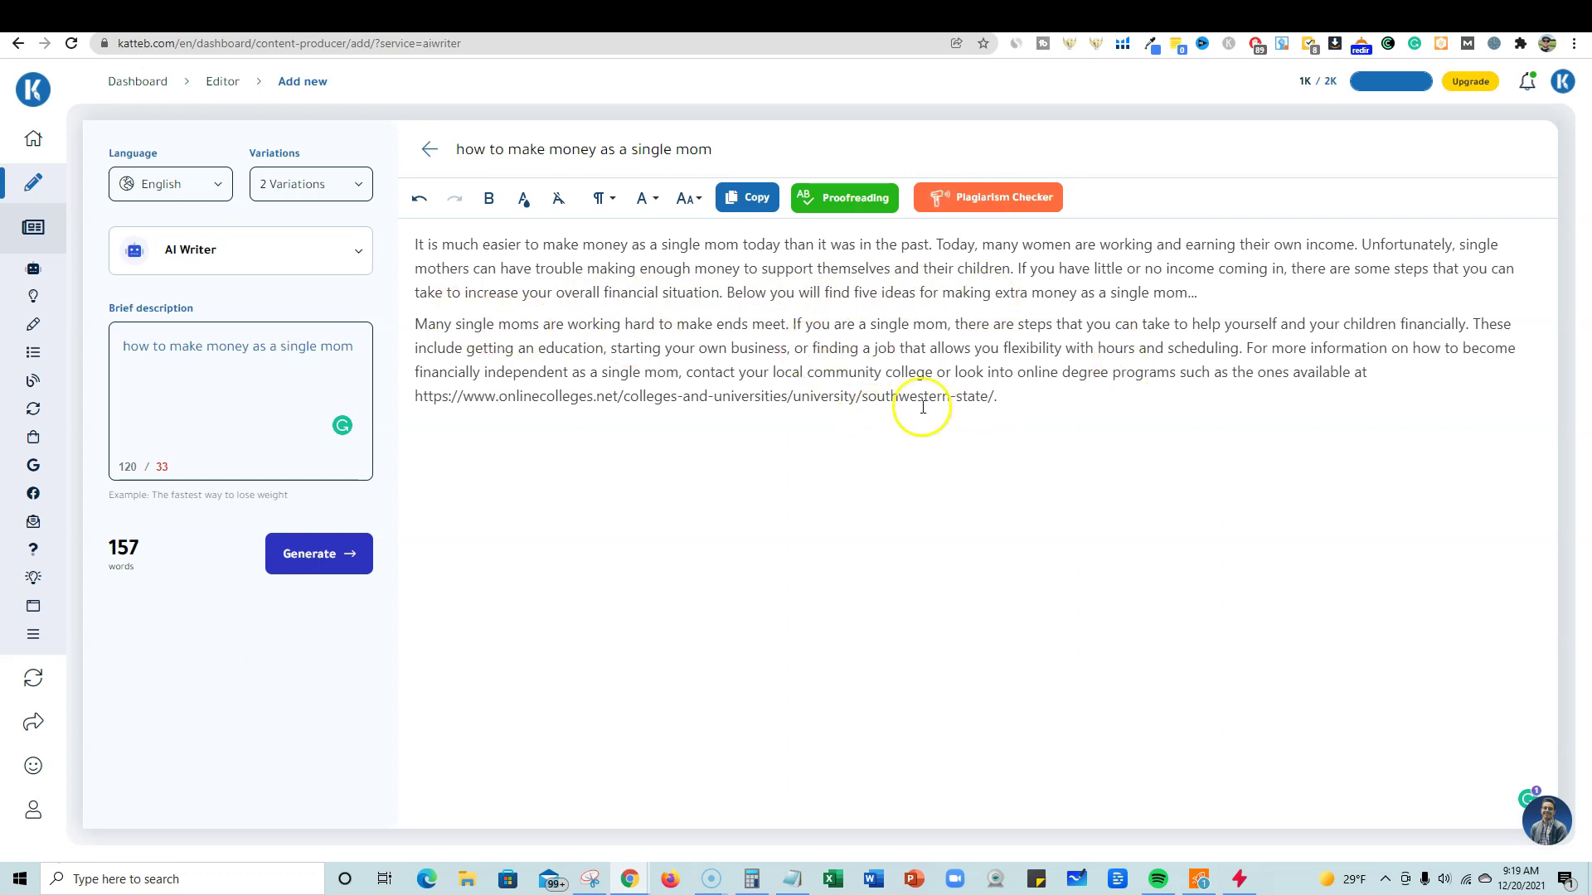
Step: Delete the second generated paragraph, keeping only the opening one
{"action": "left_click_drag", "start_coordinate": [1025, 395], "coordinate": [407, 323]}
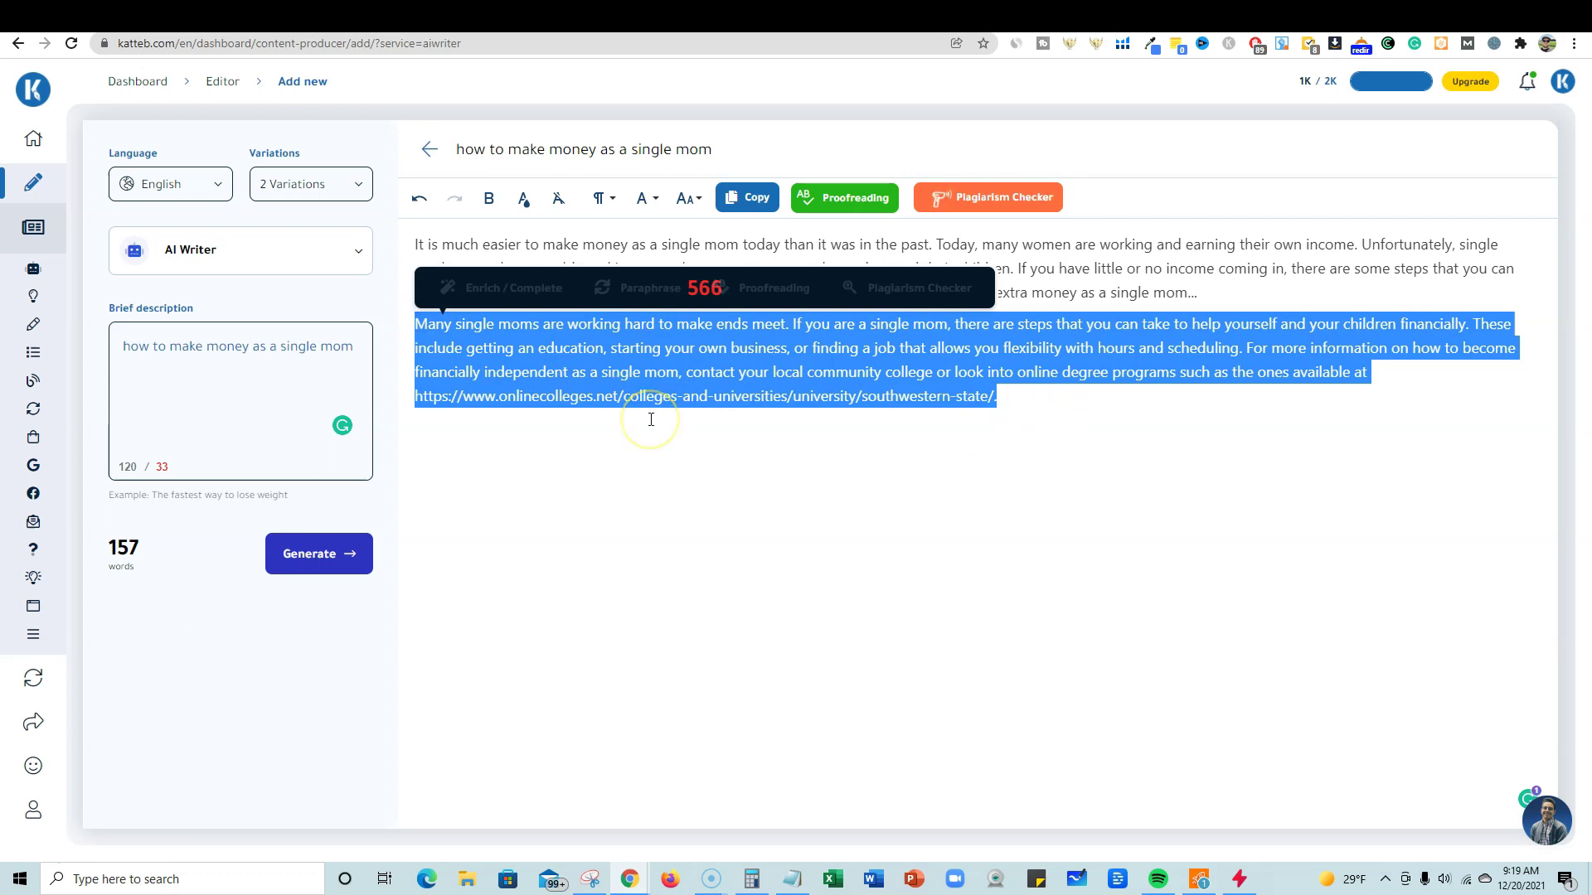
{"action": "key", "text": "BackSpace"}
{"action": "left_click", "coordinate": [974, 462]}
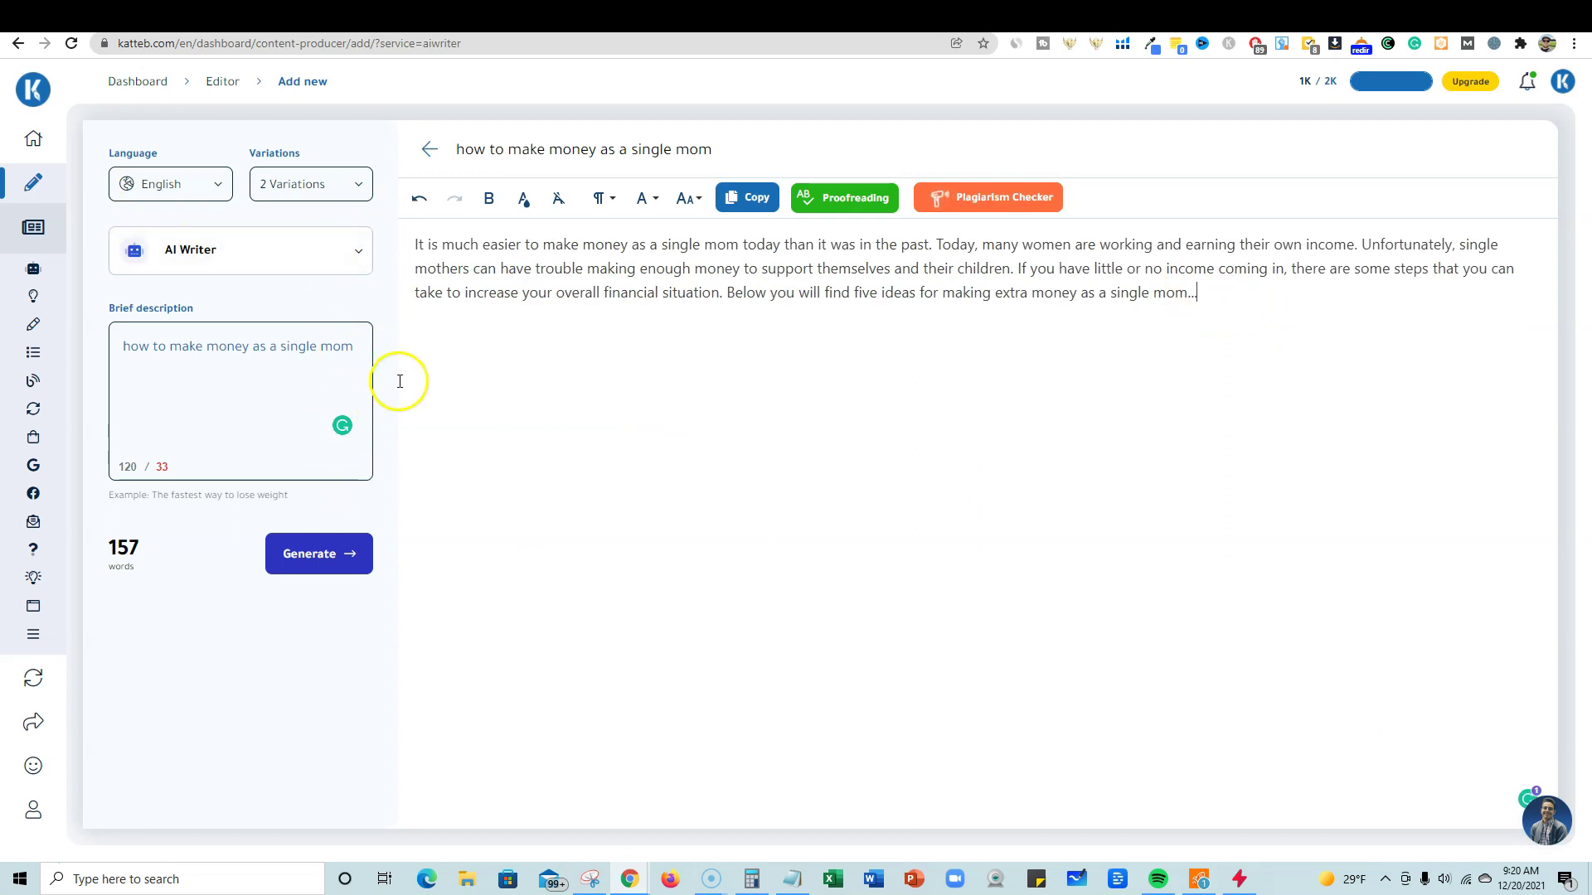
Step: Set the AI Writer to 1 variation and review templates, keeping AI Writer
{"action": "left_click", "coordinate": [363, 183]}
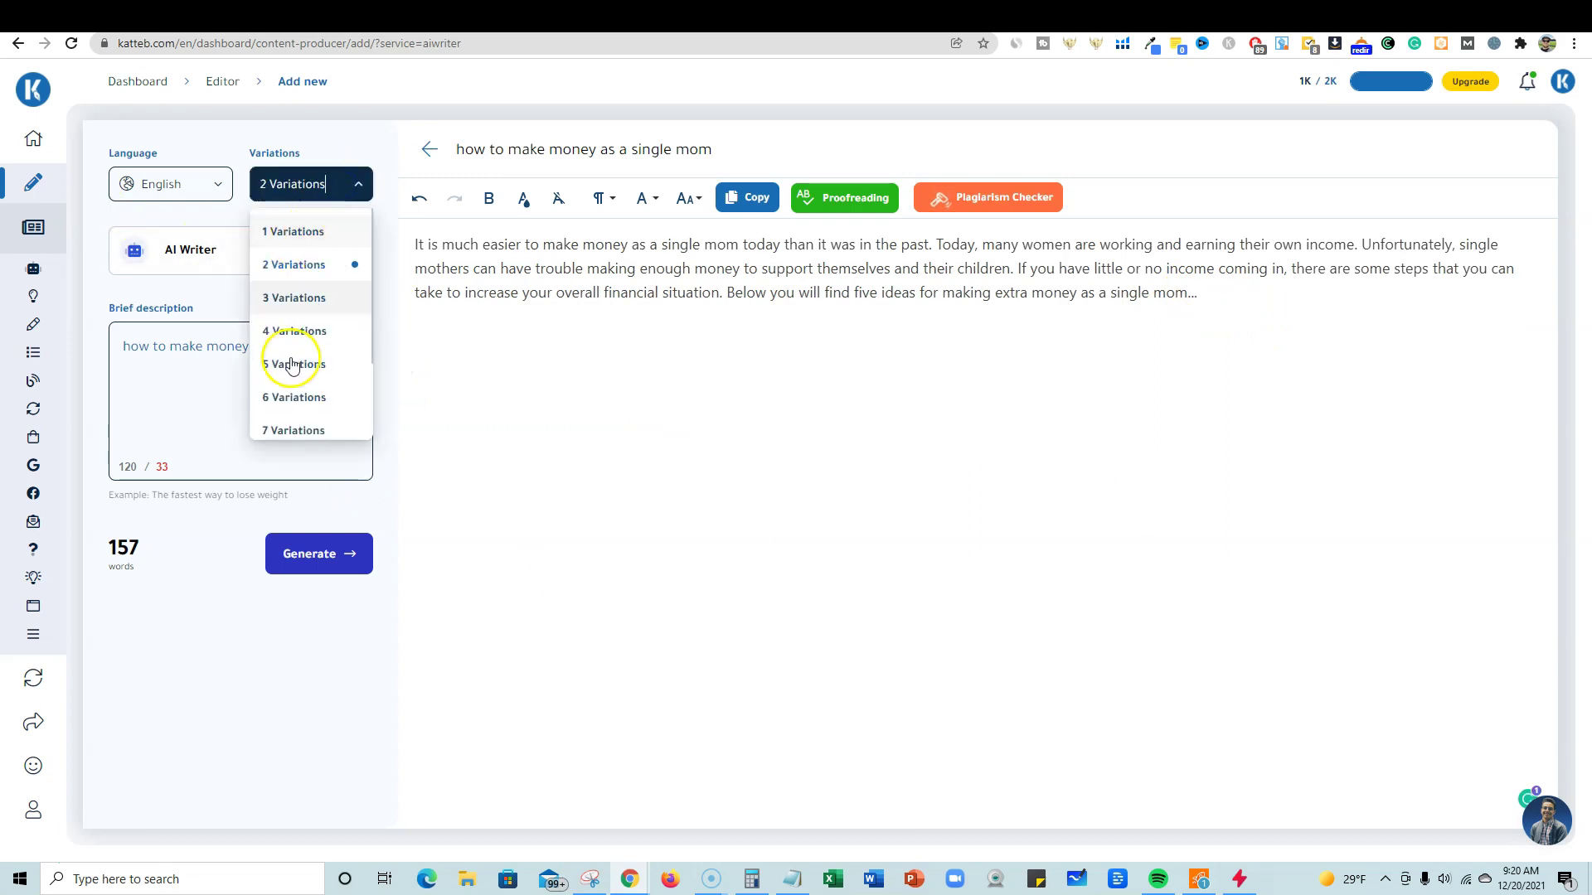
{"action": "left_click", "coordinate": [294, 233]}
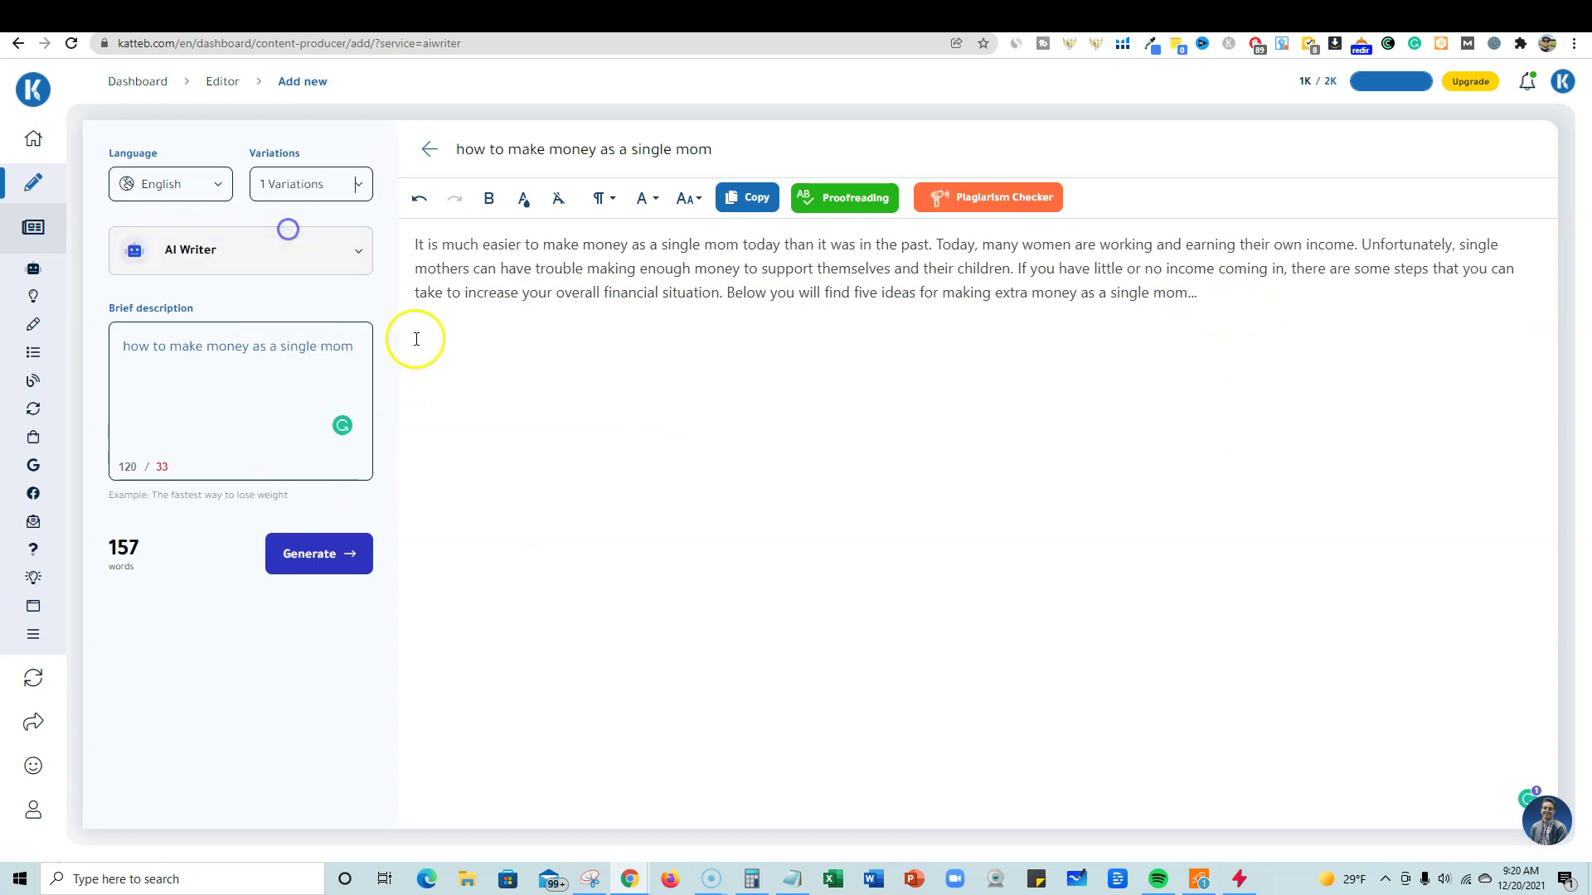
{"action": "left_click", "coordinate": [359, 258]}
{"action": "scroll", "coordinate": [274, 448], "scroll_direction": "down", "scroll_amount": 5}
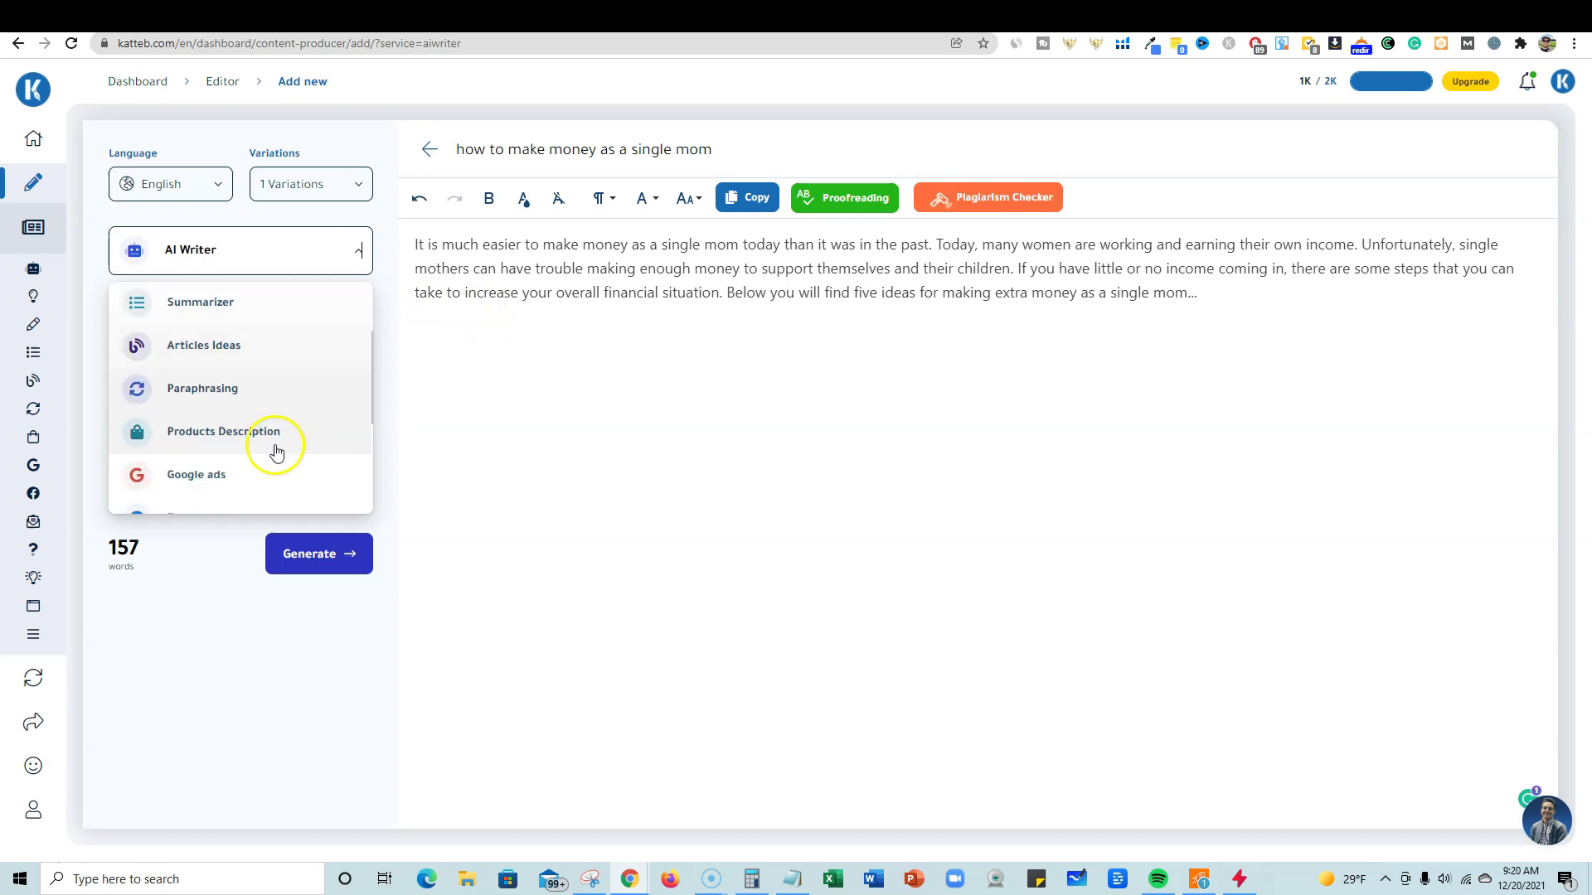
{"action": "scroll", "coordinate": [274, 455], "scroll_direction": "up", "scroll_amount": 5}
{"action": "scroll", "coordinate": [261, 399], "scroll_direction": "down", "scroll_amount": 5}
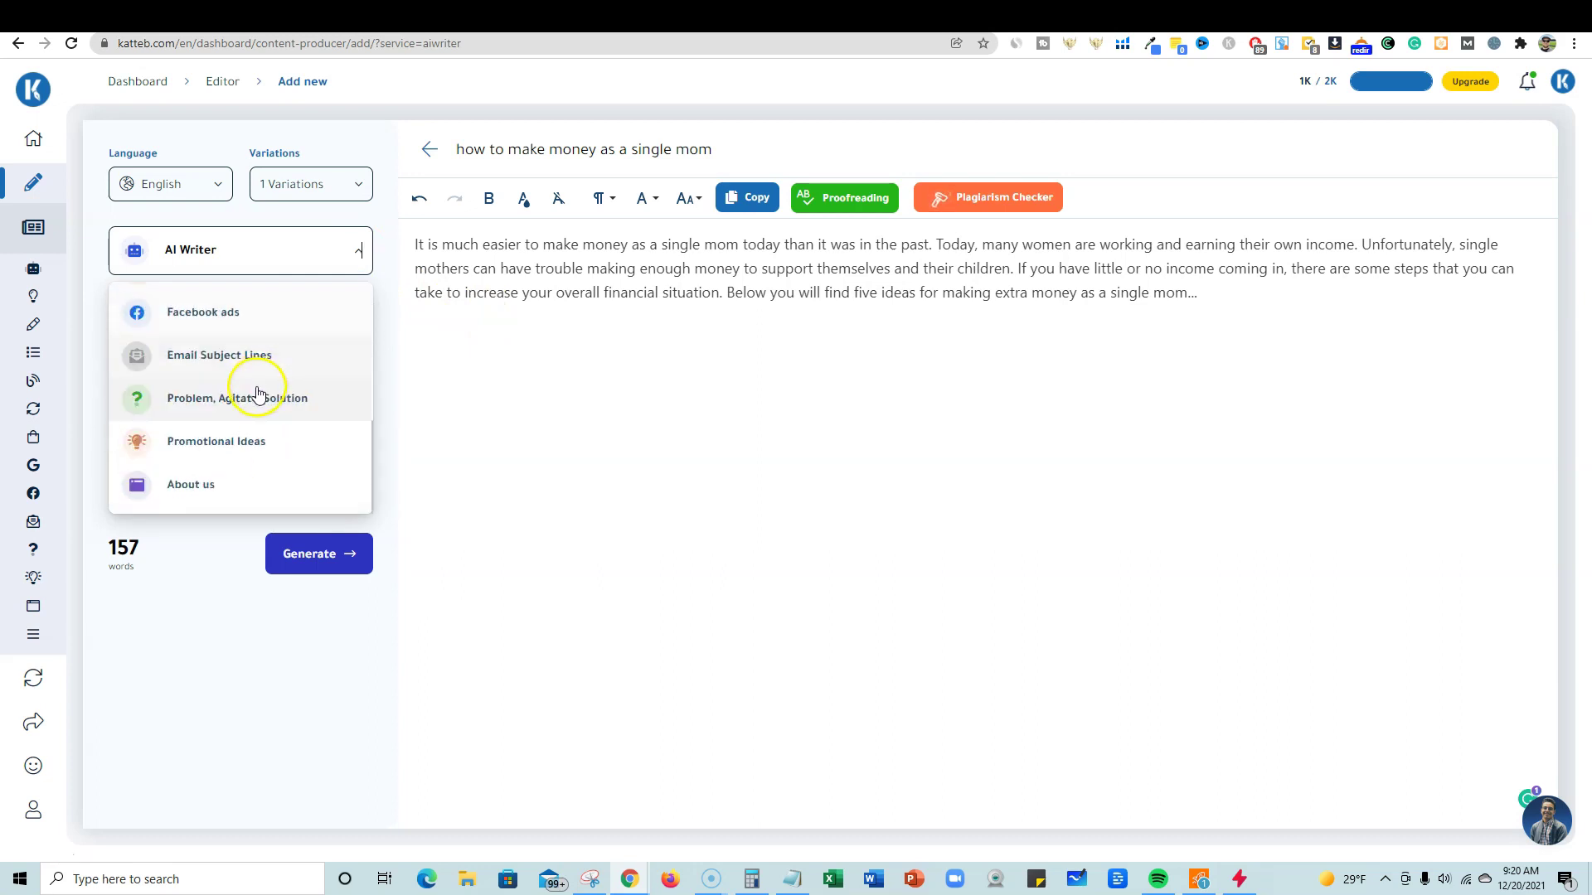
{"action": "scroll", "coordinate": [256, 394], "scroll_direction": "up", "scroll_amount": 5}
{"action": "left_click", "coordinate": [437, 356]}
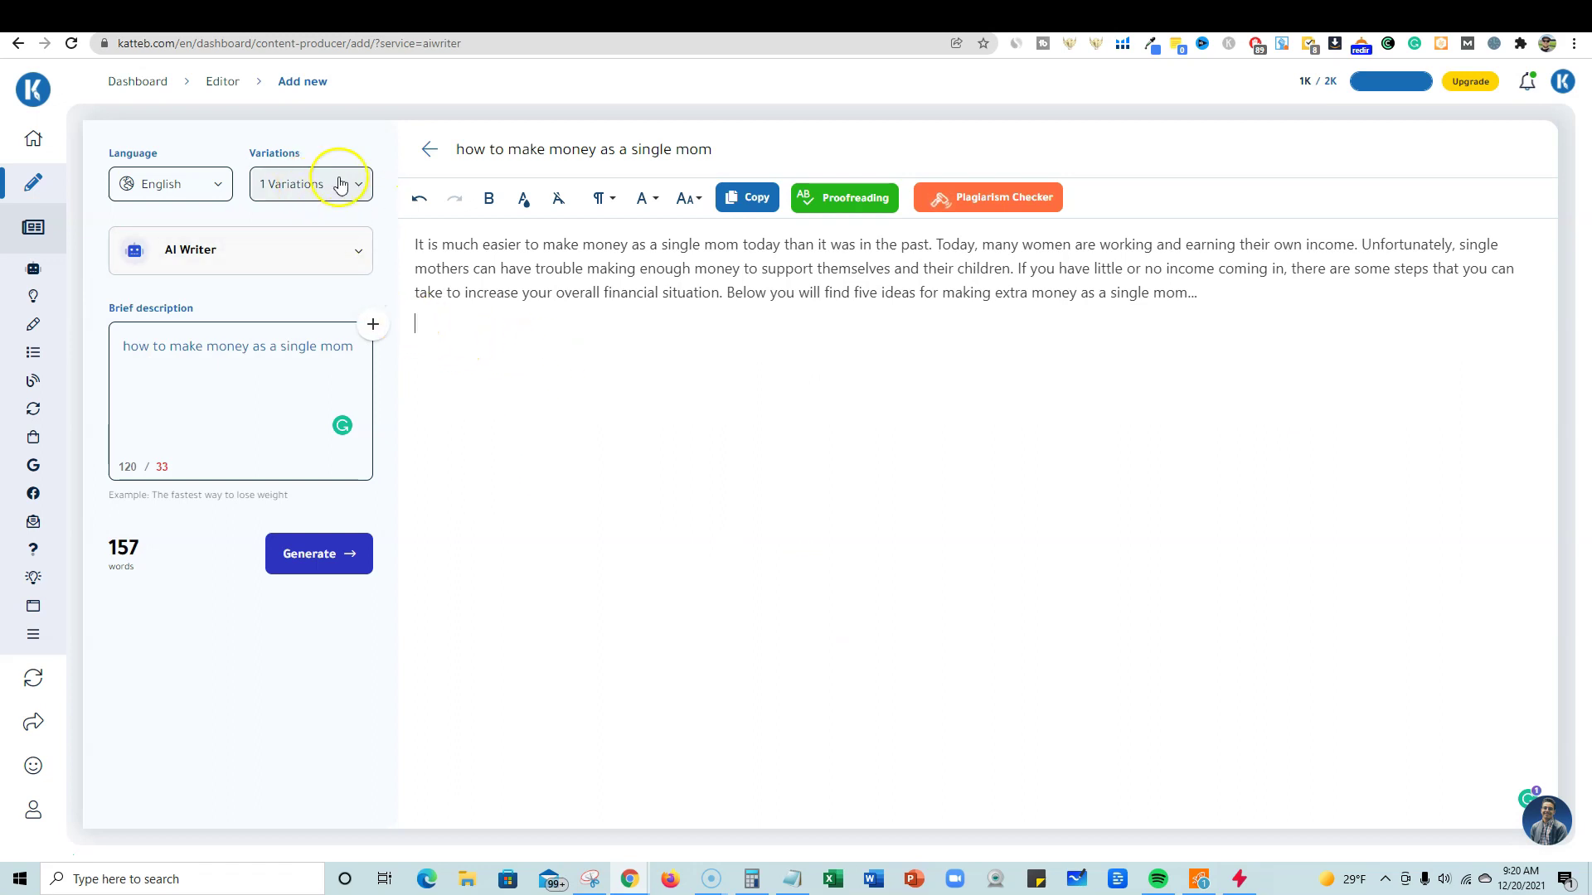
Step: Browse the output language list, keeping English selected
{"action": "left_click", "coordinate": [217, 186]}
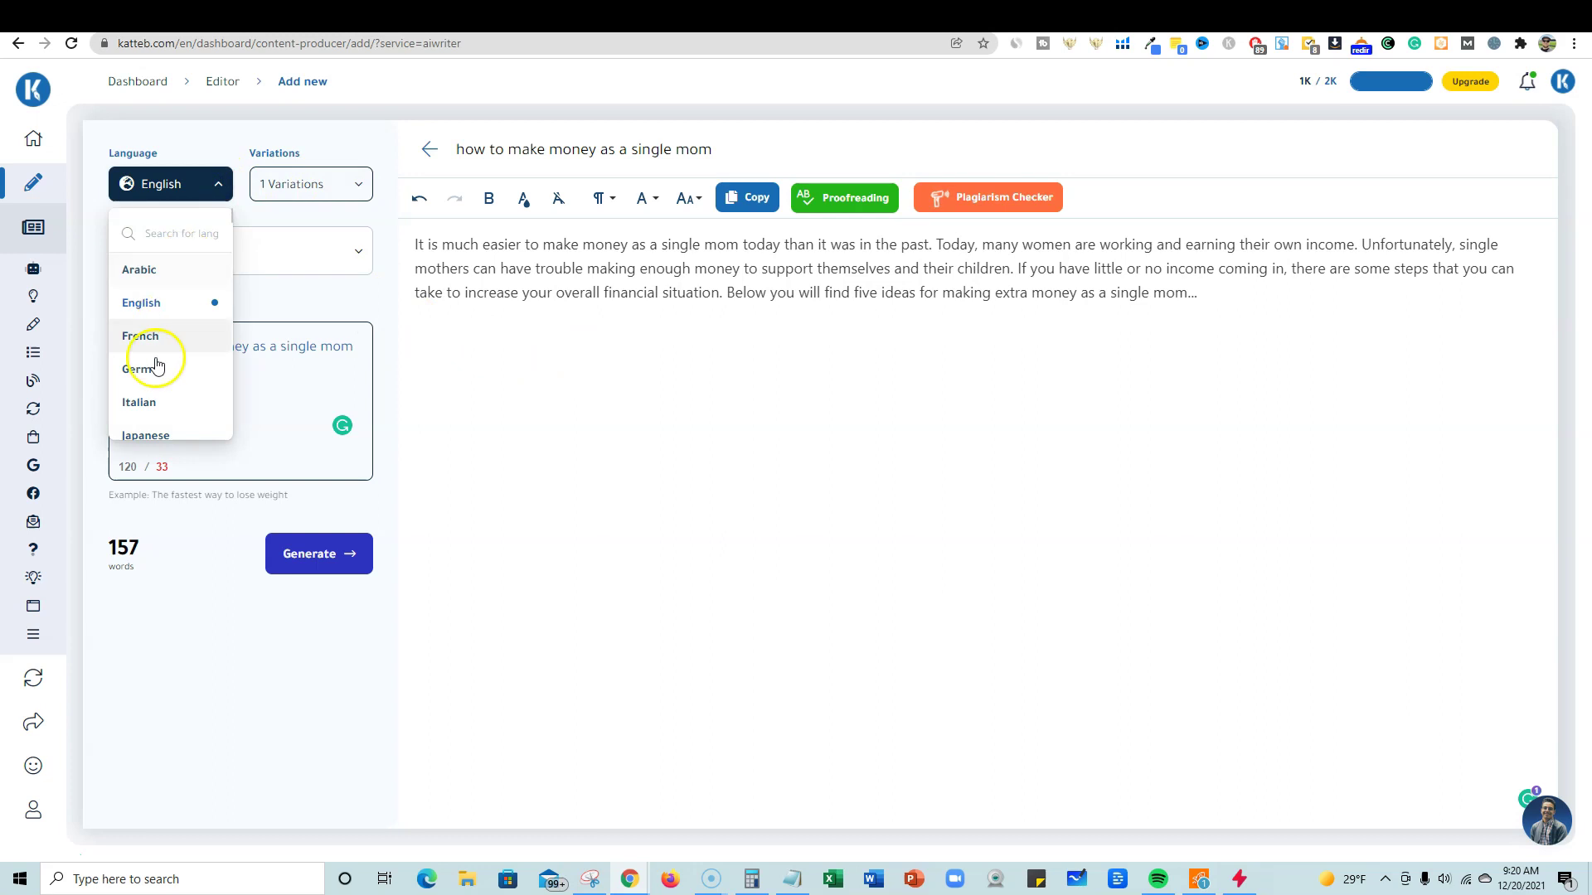
{"action": "scroll", "coordinate": [153, 373], "scroll_direction": "down", "scroll_amount": 15}
{"action": "scroll", "coordinate": [153, 383], "scroll_direction": "down", "scroll_amount": 10}
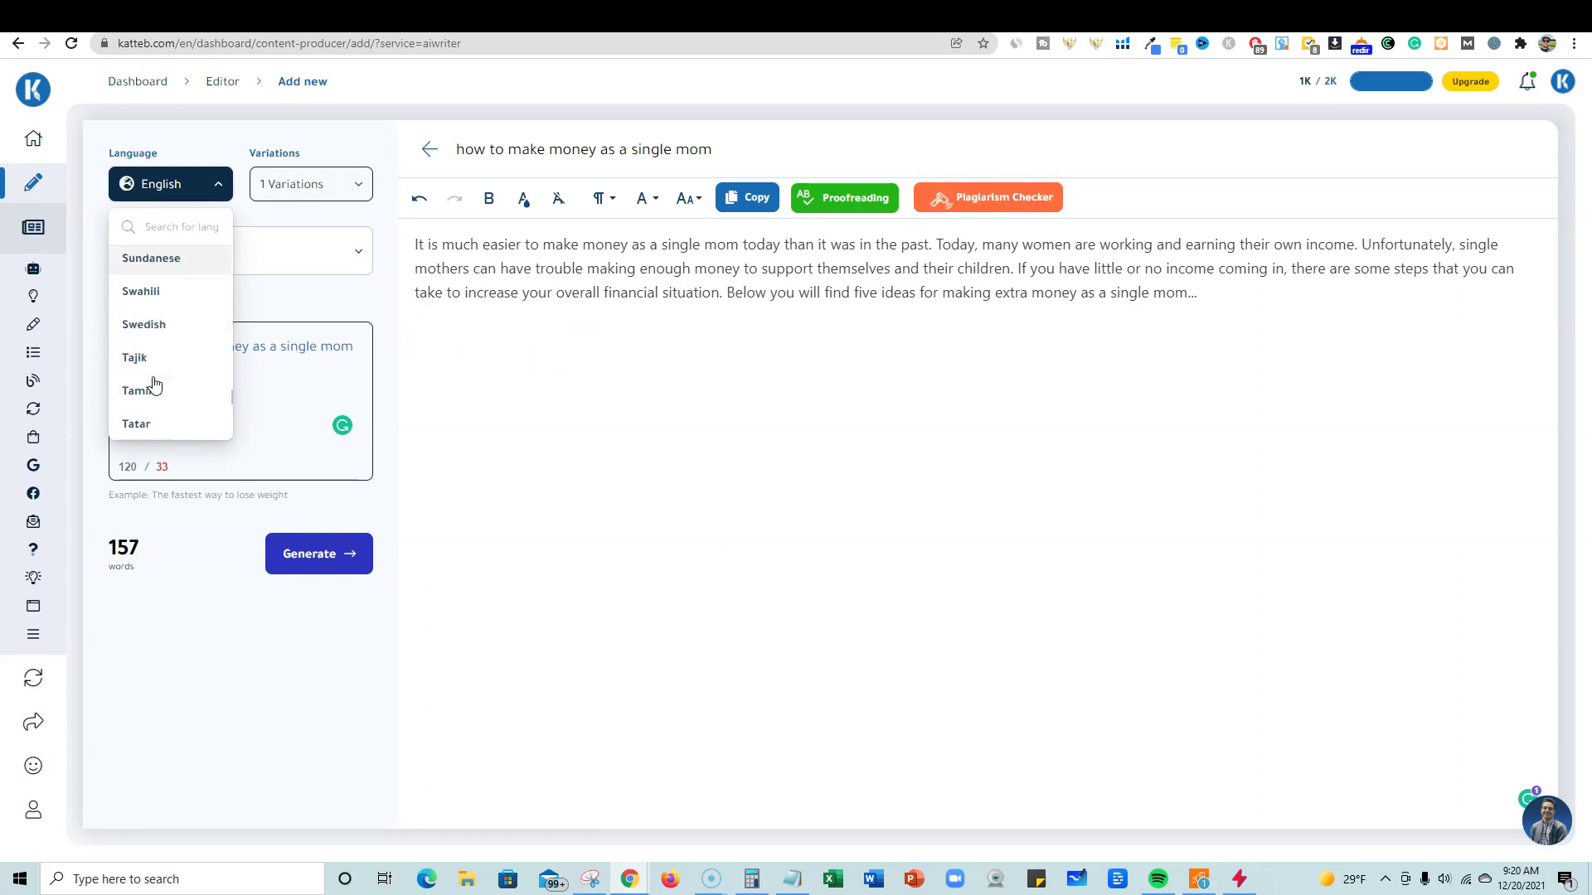
{"action": "scroll", "coordinate": [154, 383], "scroll_direction": "up", "scroll_amount": 20}
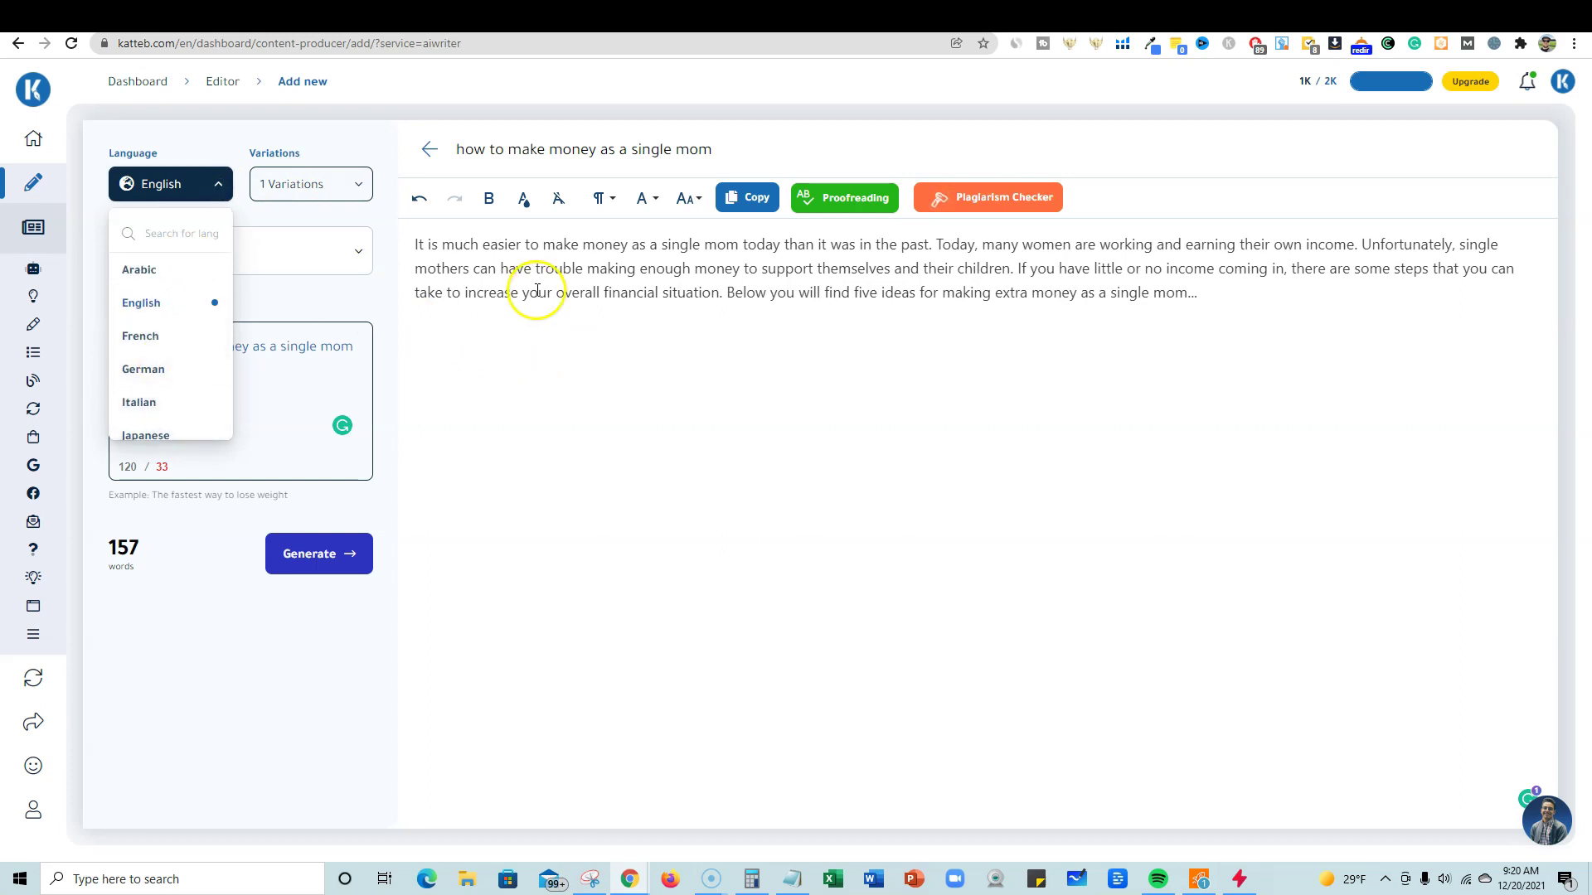
{"action": "left_click", "coordinate": [479, 415]}
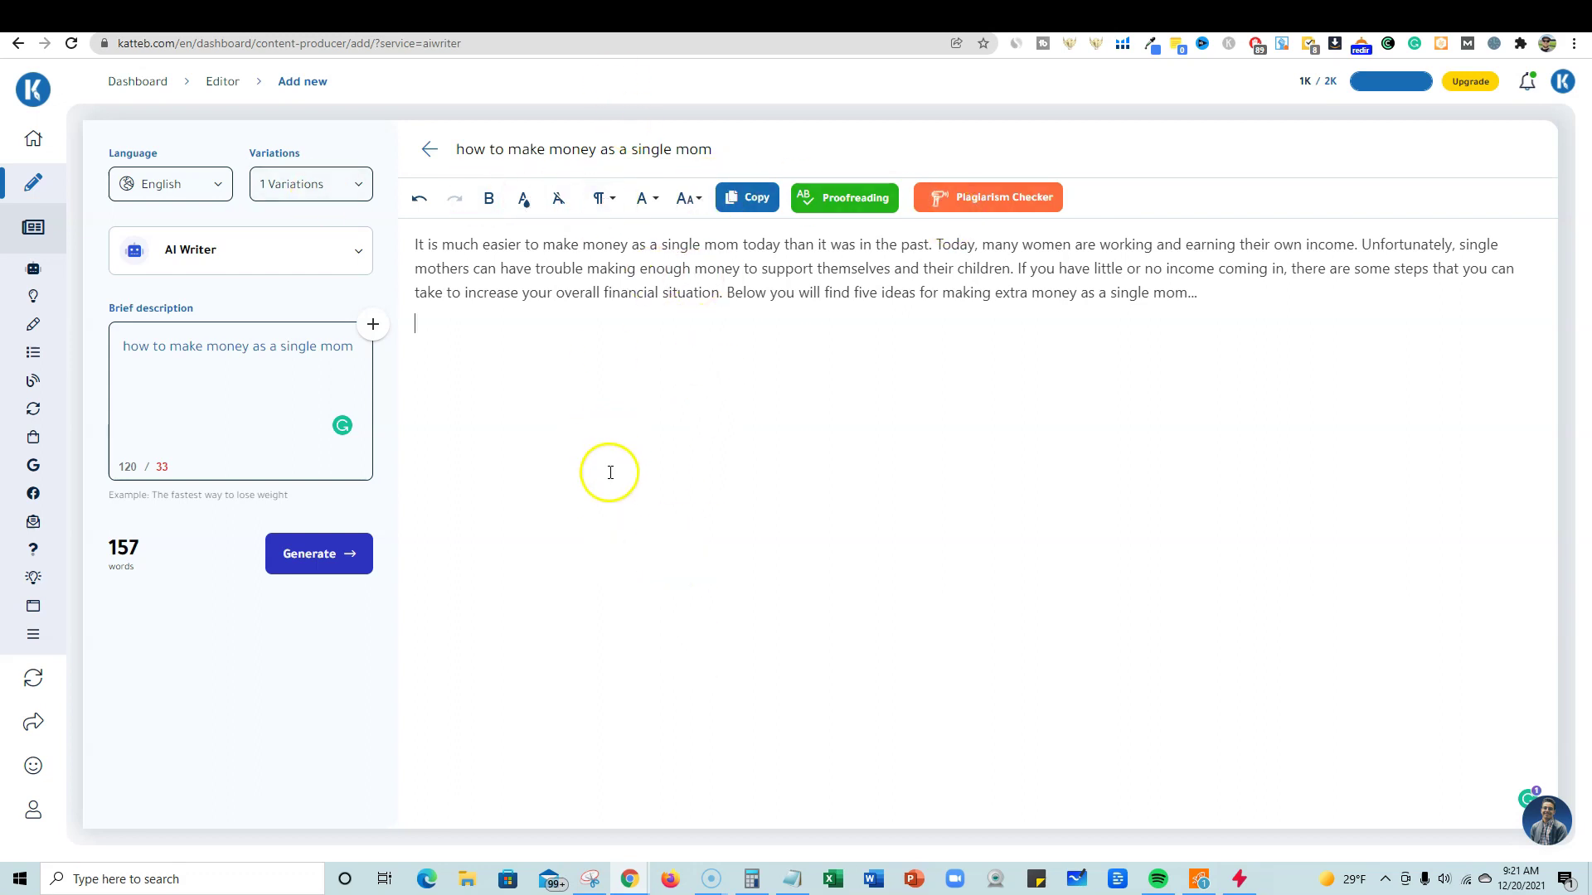
Step: Generate two more paragraphs on budgeting and work-from-home ideas for single moms, reaching 346 words
{"action": "left_click", "coordinate": [590, 504]}
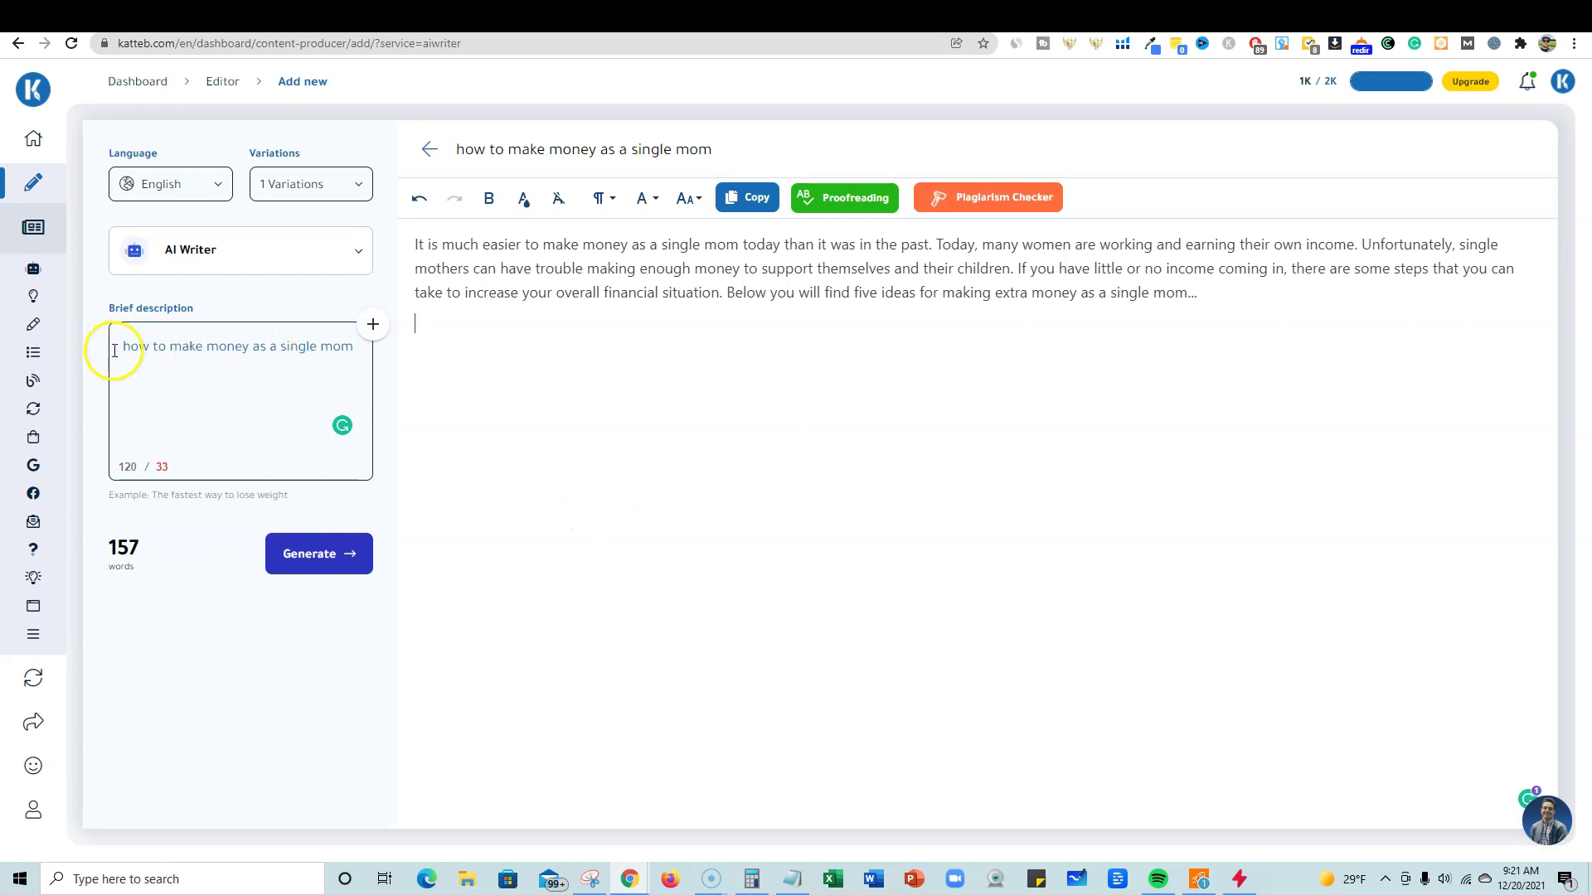
{"action": "left_click_drag", "start_coordinate": [114, 350], "coordinate": [332, 354]}
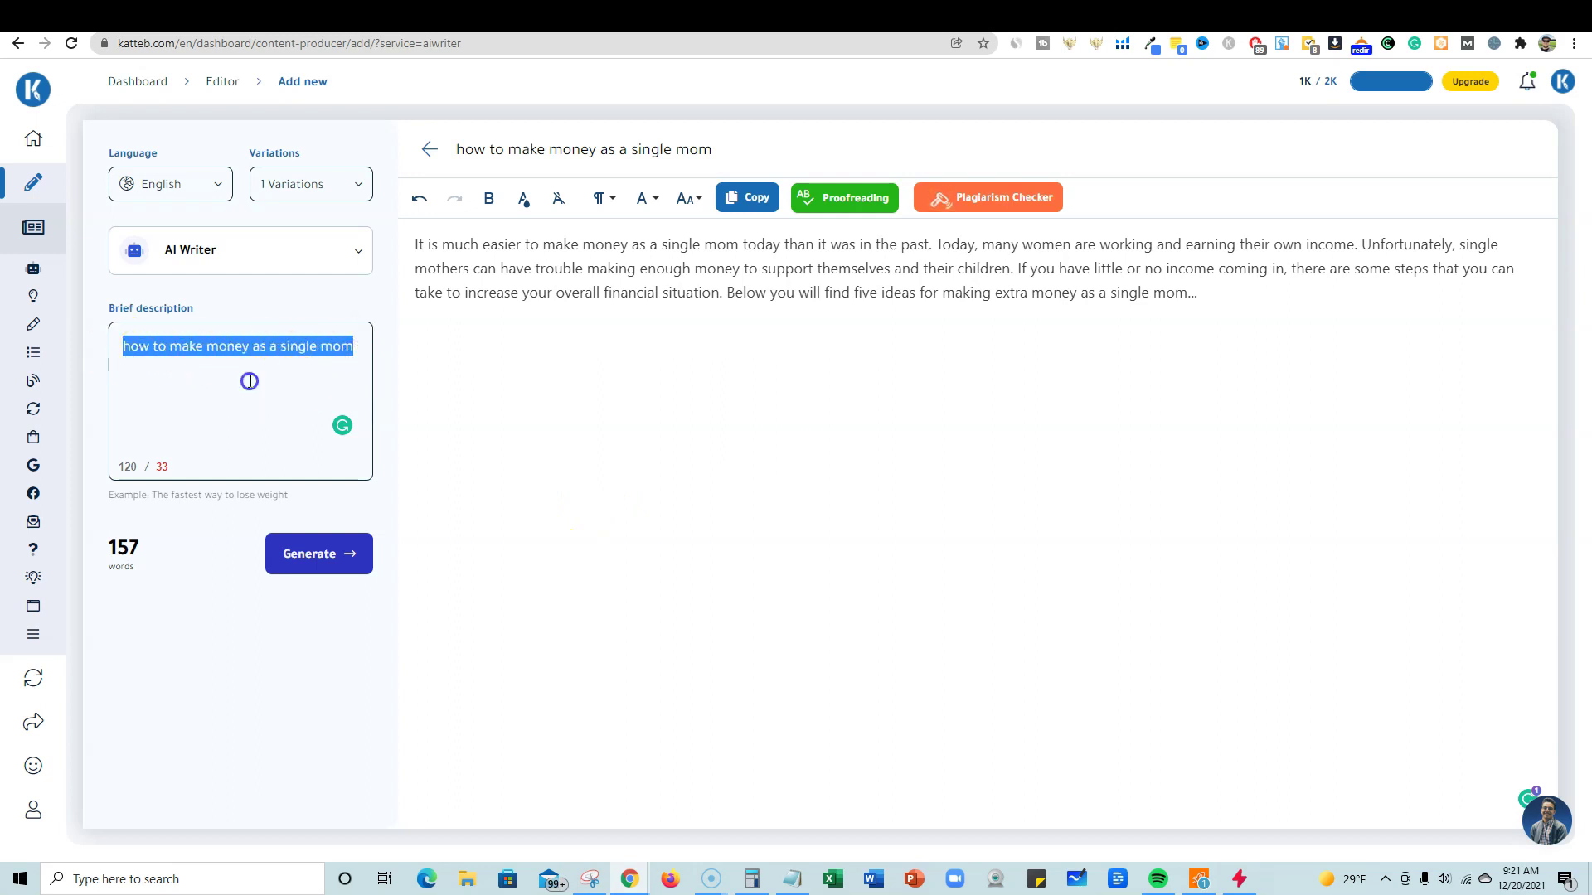
{"action": "left_click", "coordinate": [579, 358]}
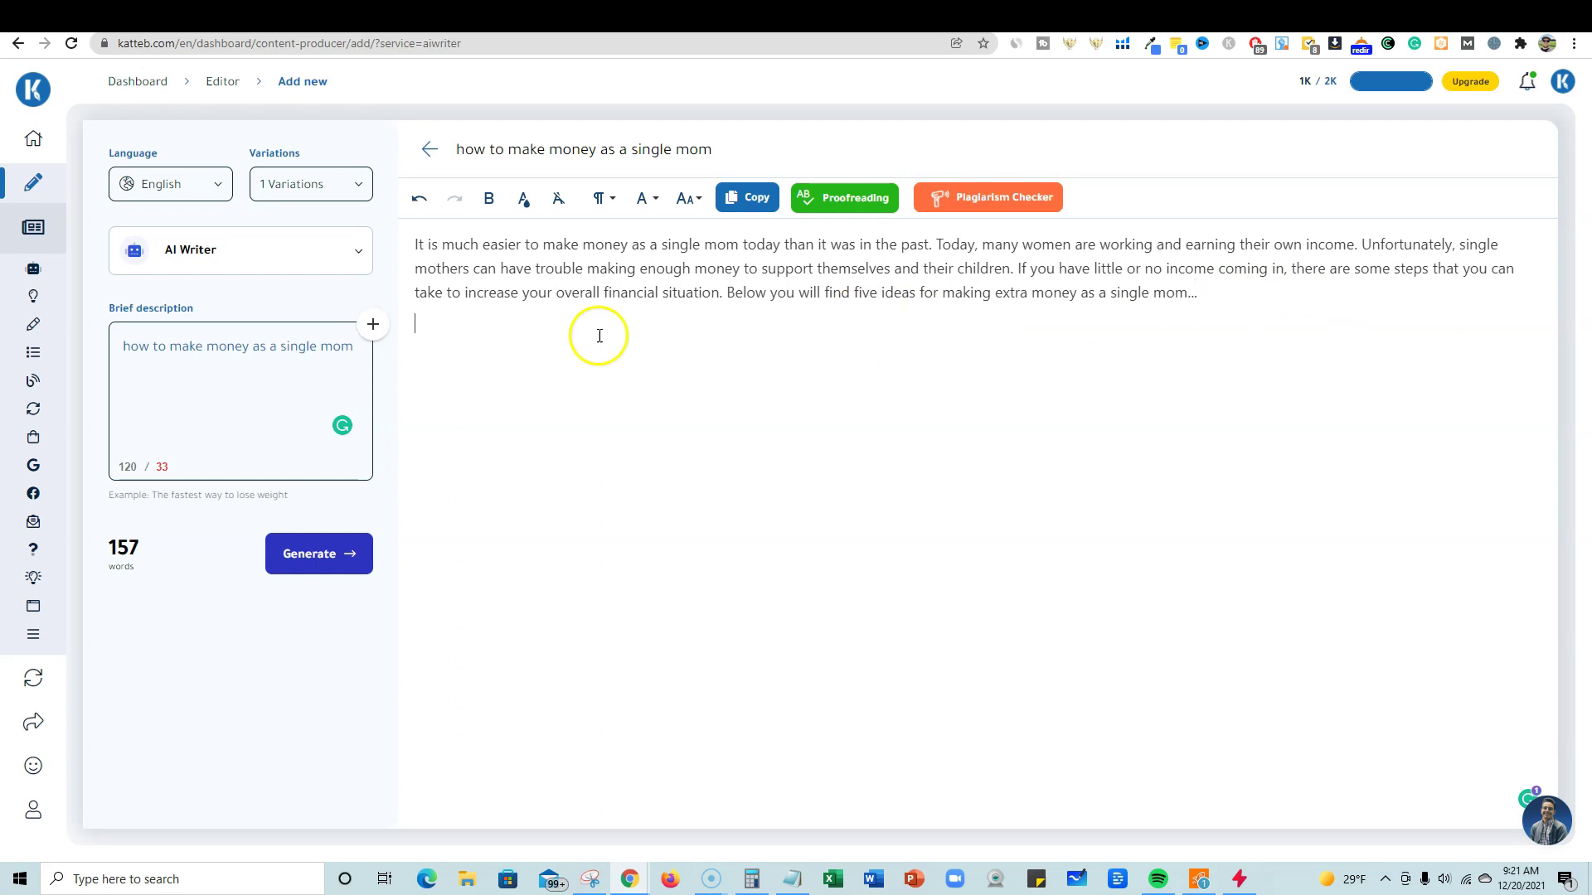
{"action": "left_click", "coordinate": [313, 557]}
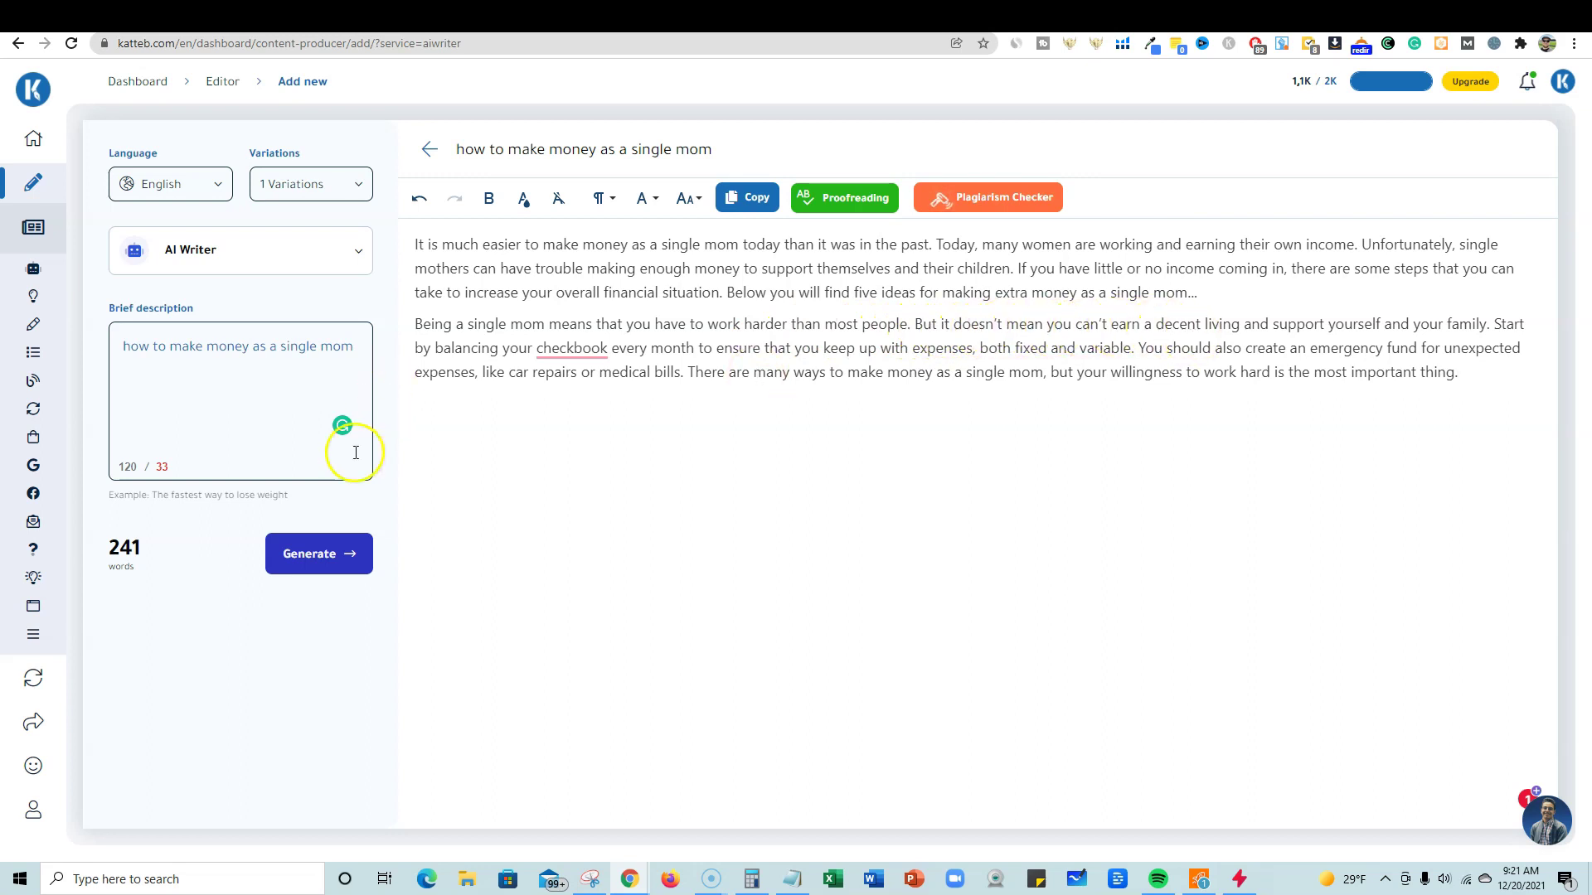
{"action": "left_click", "coordinate": [321, 551]}
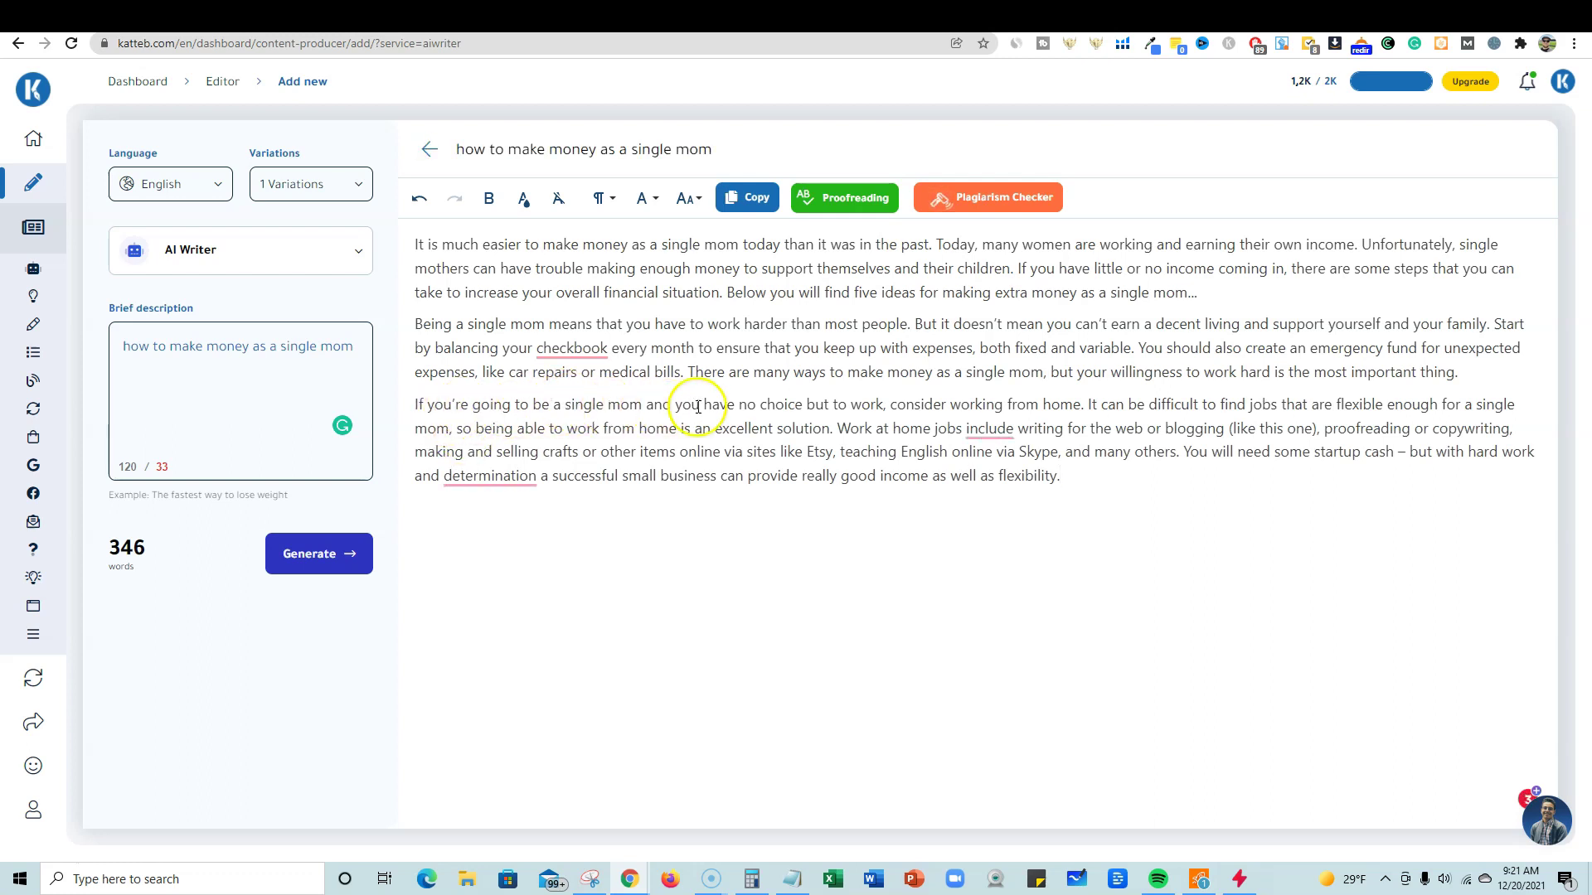
{"action": "left_click_drag", "start_coordinate": [1077, 480], "coordinate": [407, 410]}
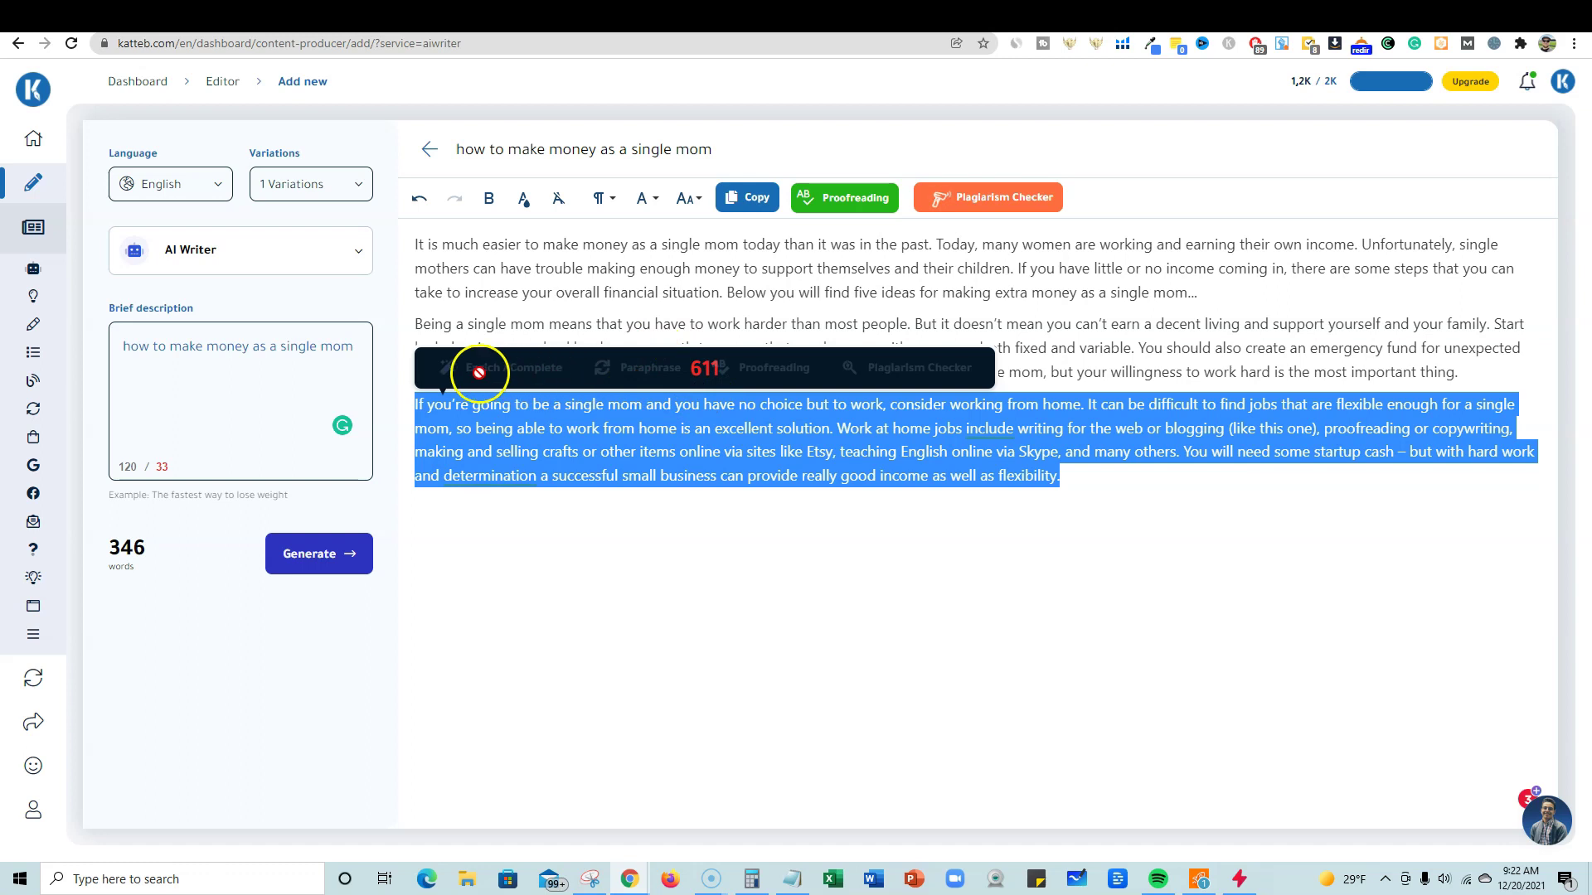
Step: Run Enrich / Complete on the last paragraph's closing sentences to append a salary-program perks sentence
{"action": "left_click", "coordinate": [798, 483]}
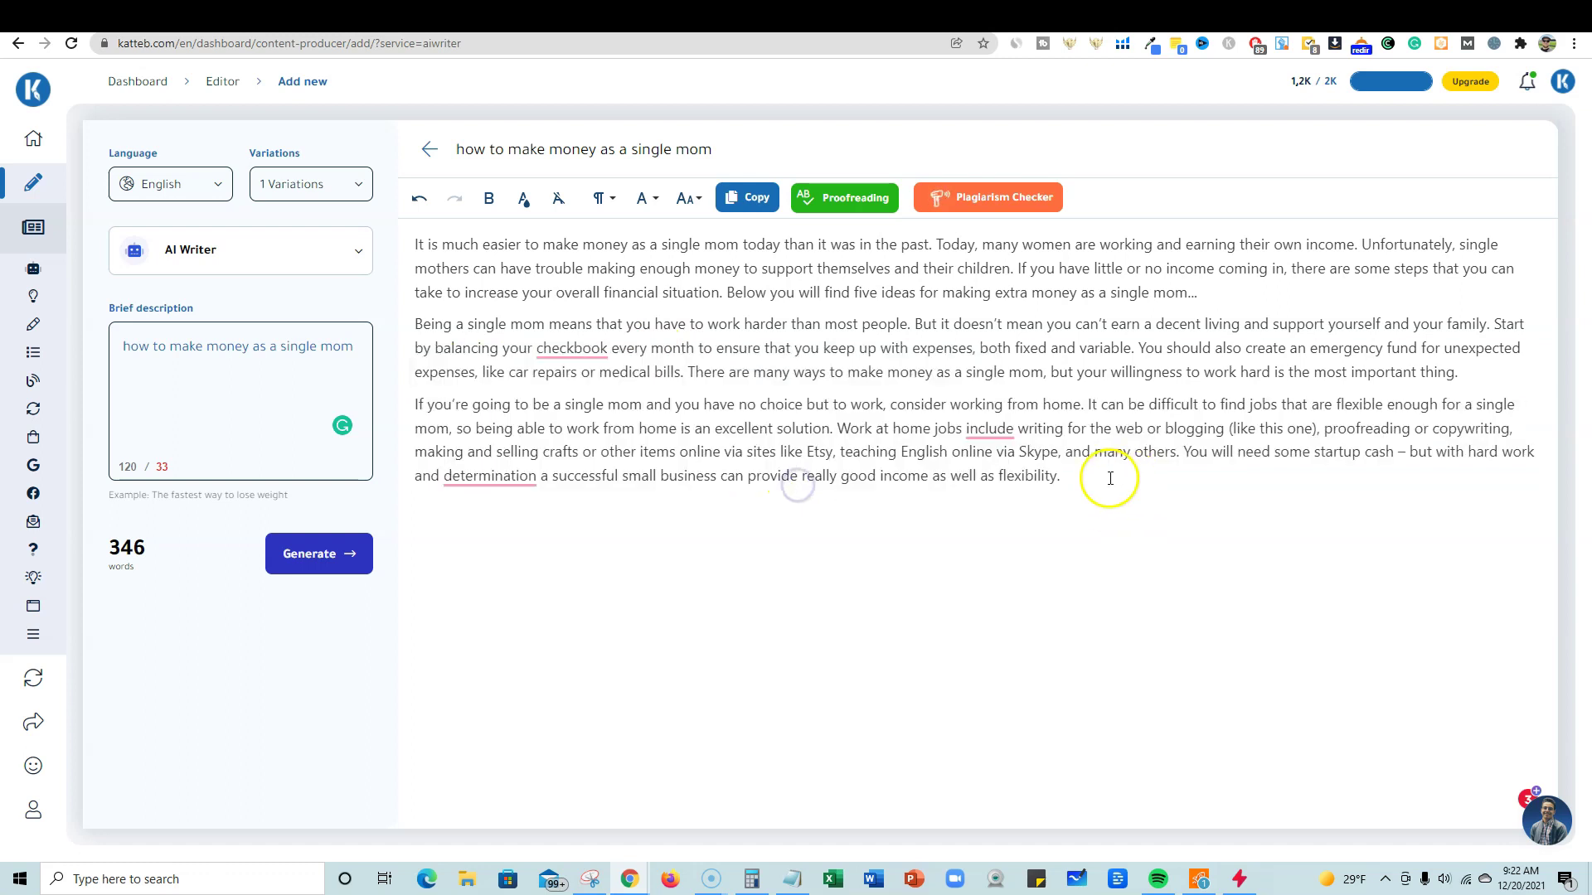
{"action": "left_click_drag", "start_coordinate": [1102, 479], "coordinate": [854, 437]}
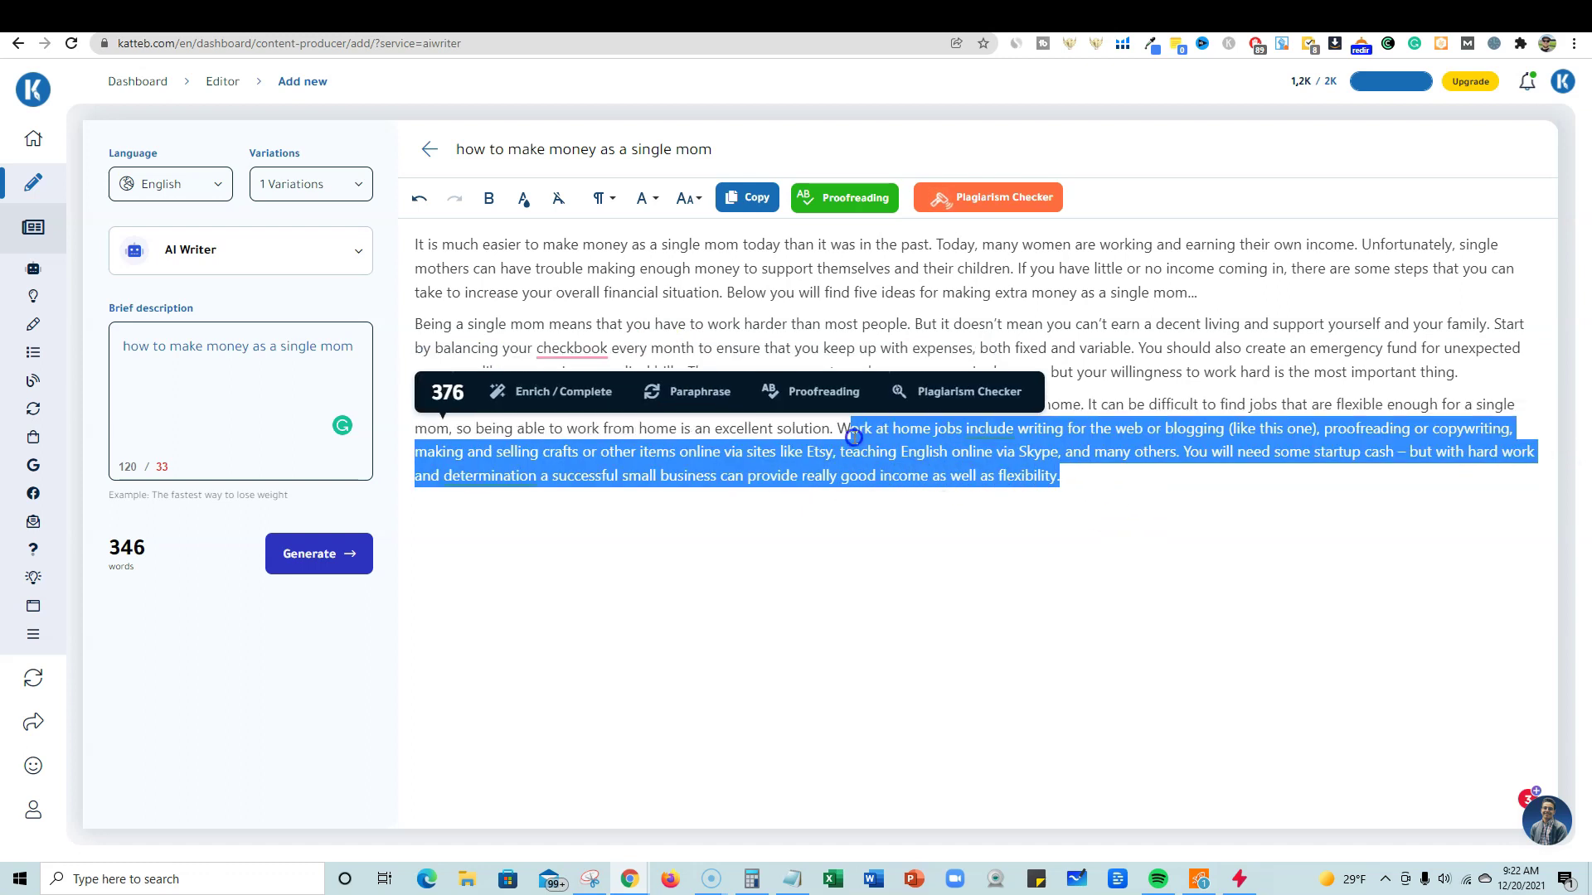
{"action": "left_click", "coordinate": [541, 394]}
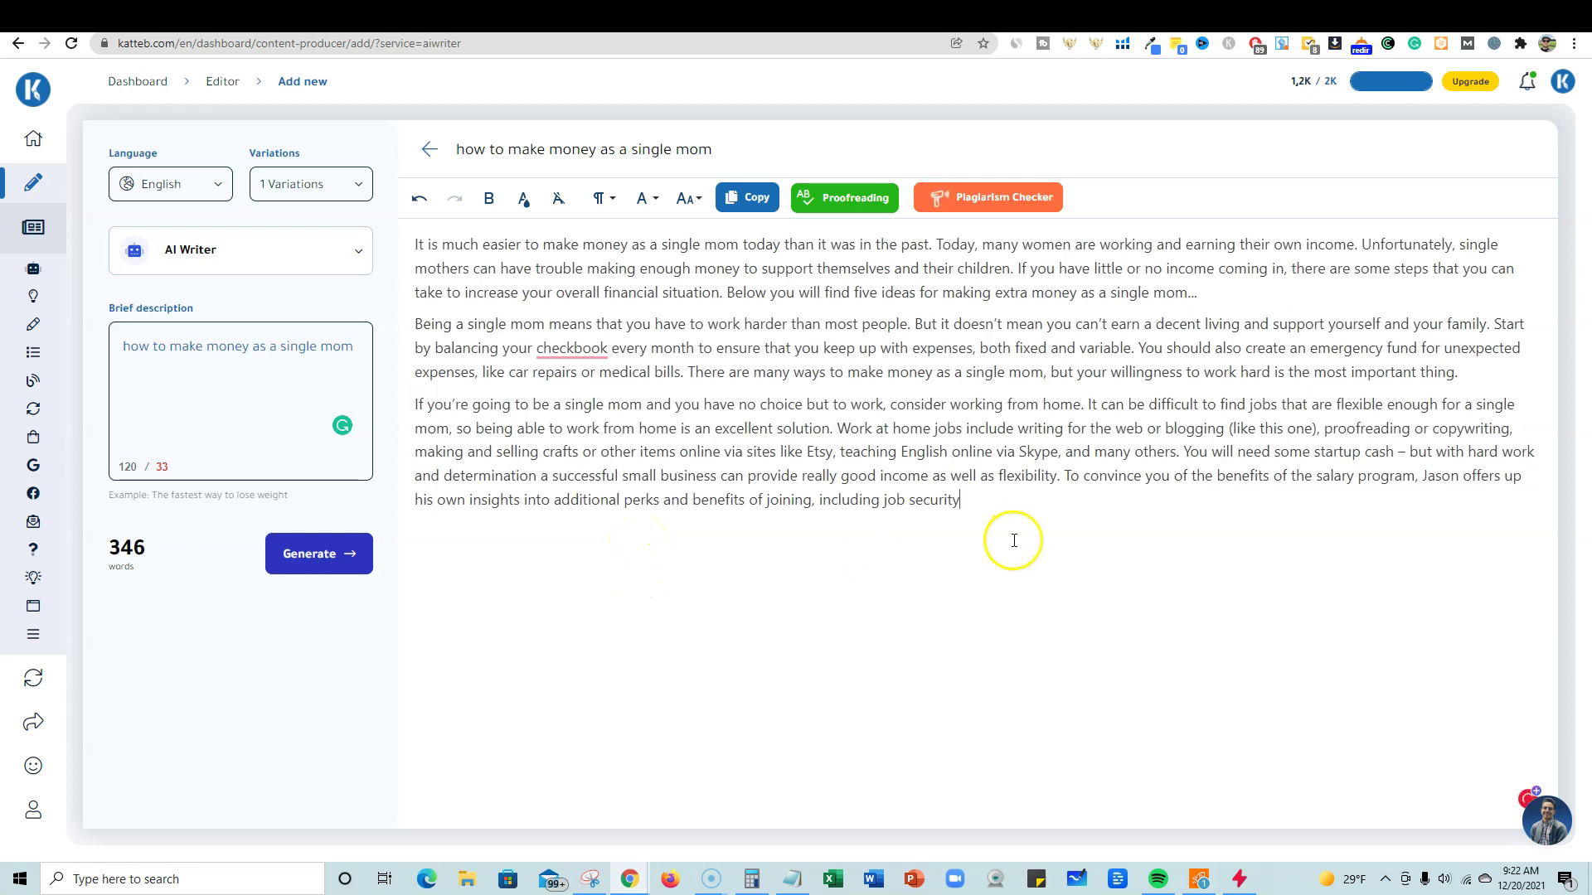
{"action": "left_click", "coordinate": [996, 503]}
{"action": "left_click_drag", "start_coordinate": [805, 506], "coordinate": [1067, 473]}
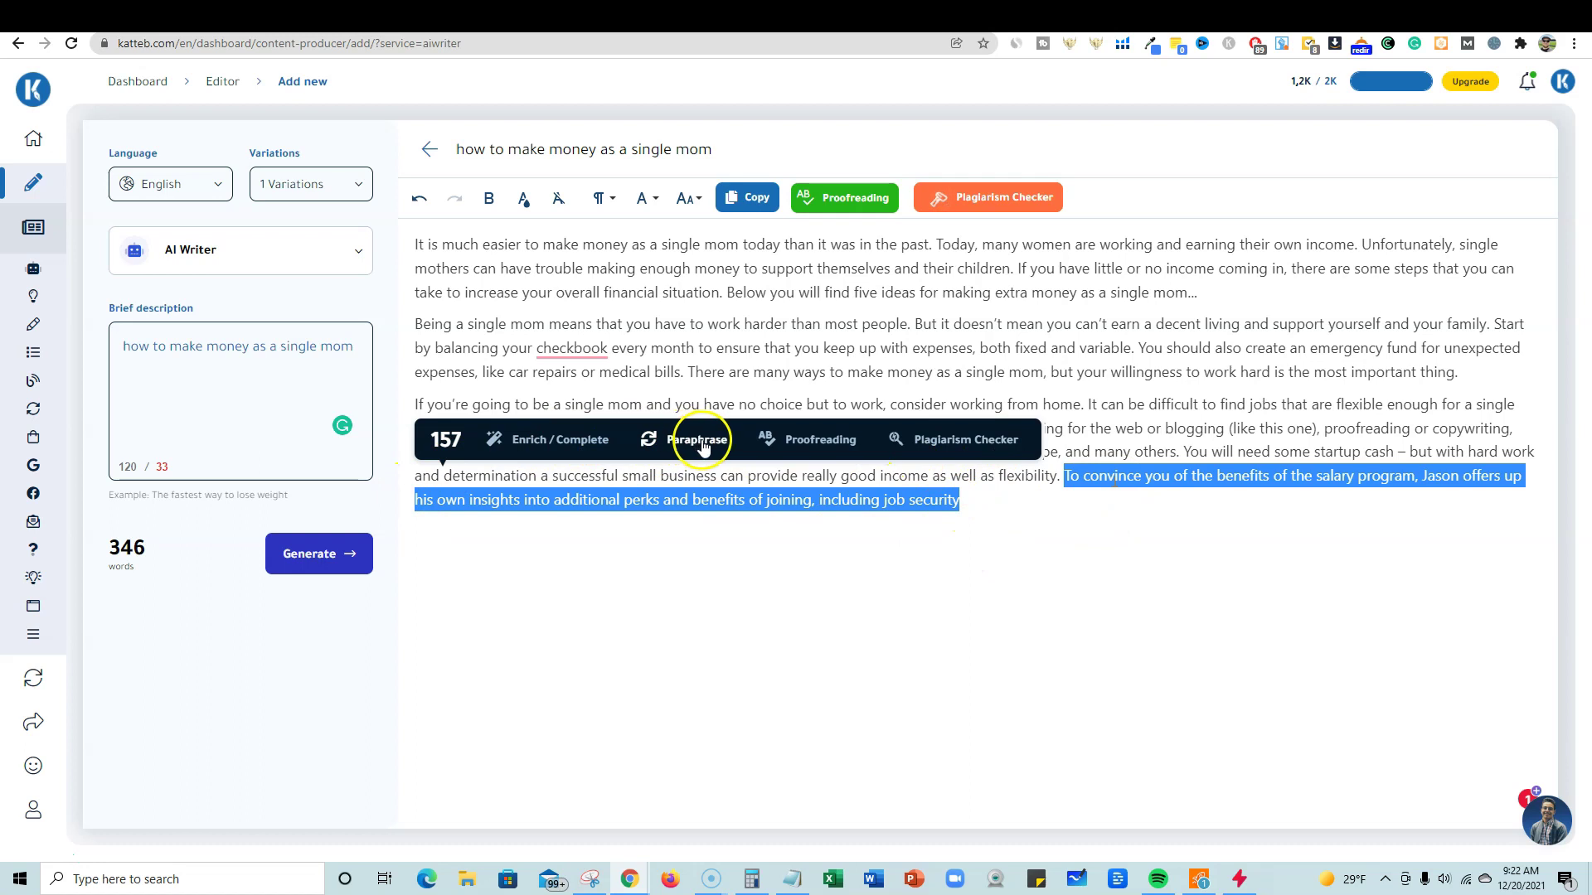
{"action": "left_click", "coordinate": [853, 574]}
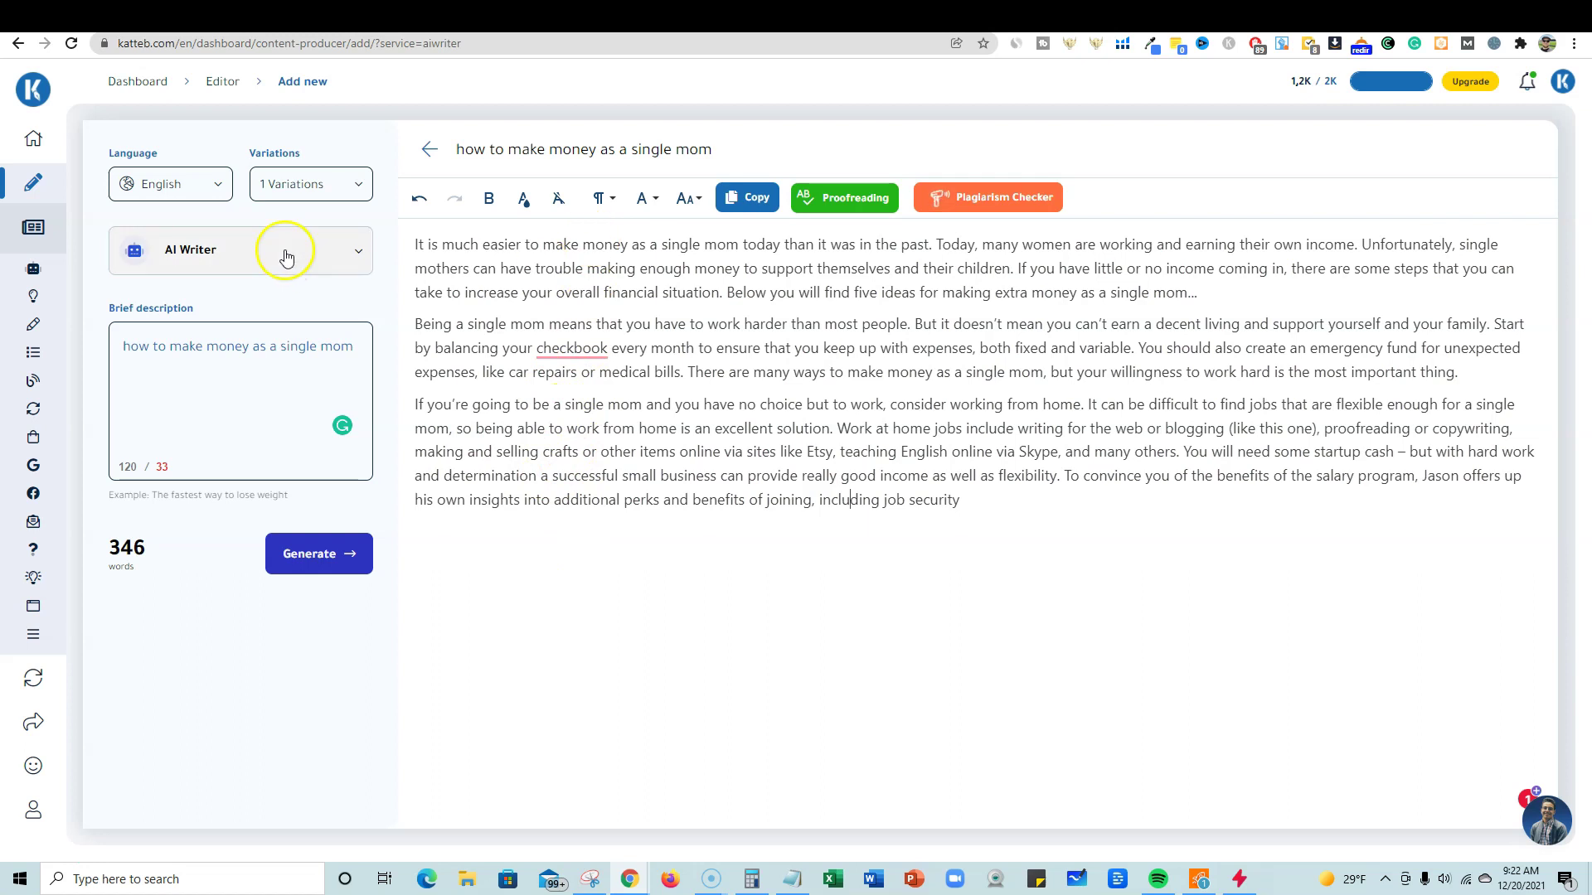
Step: Switch to the Blog Outline tool with the article title pasted as its topic
{"action": "left_click", "coordinate": [337, 249]}
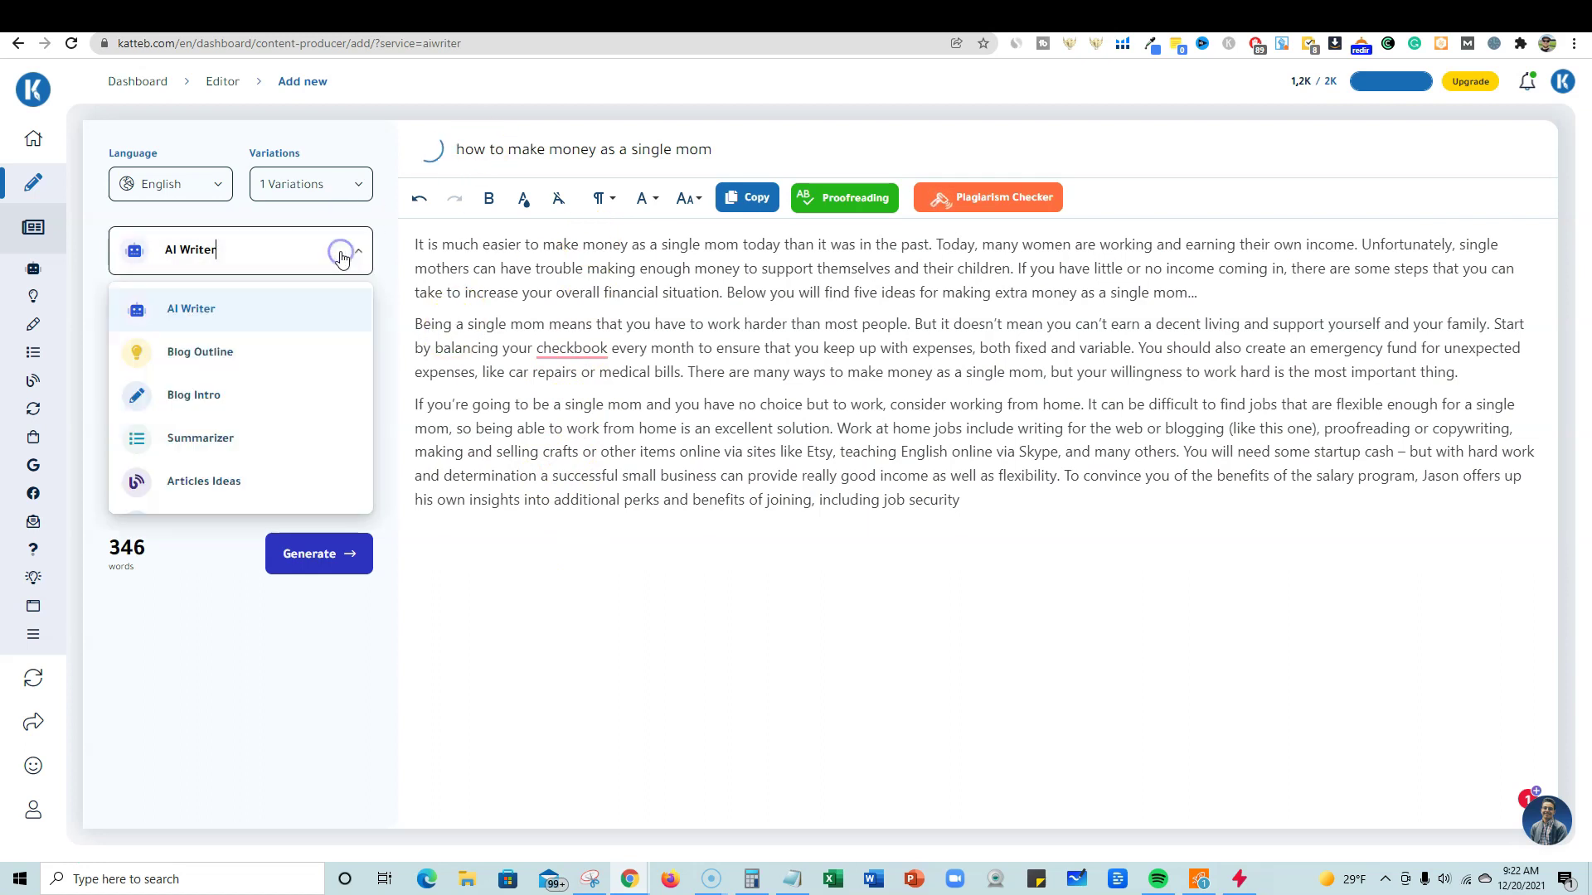
{"action": "left_click", "coordinate": [218, 353]}
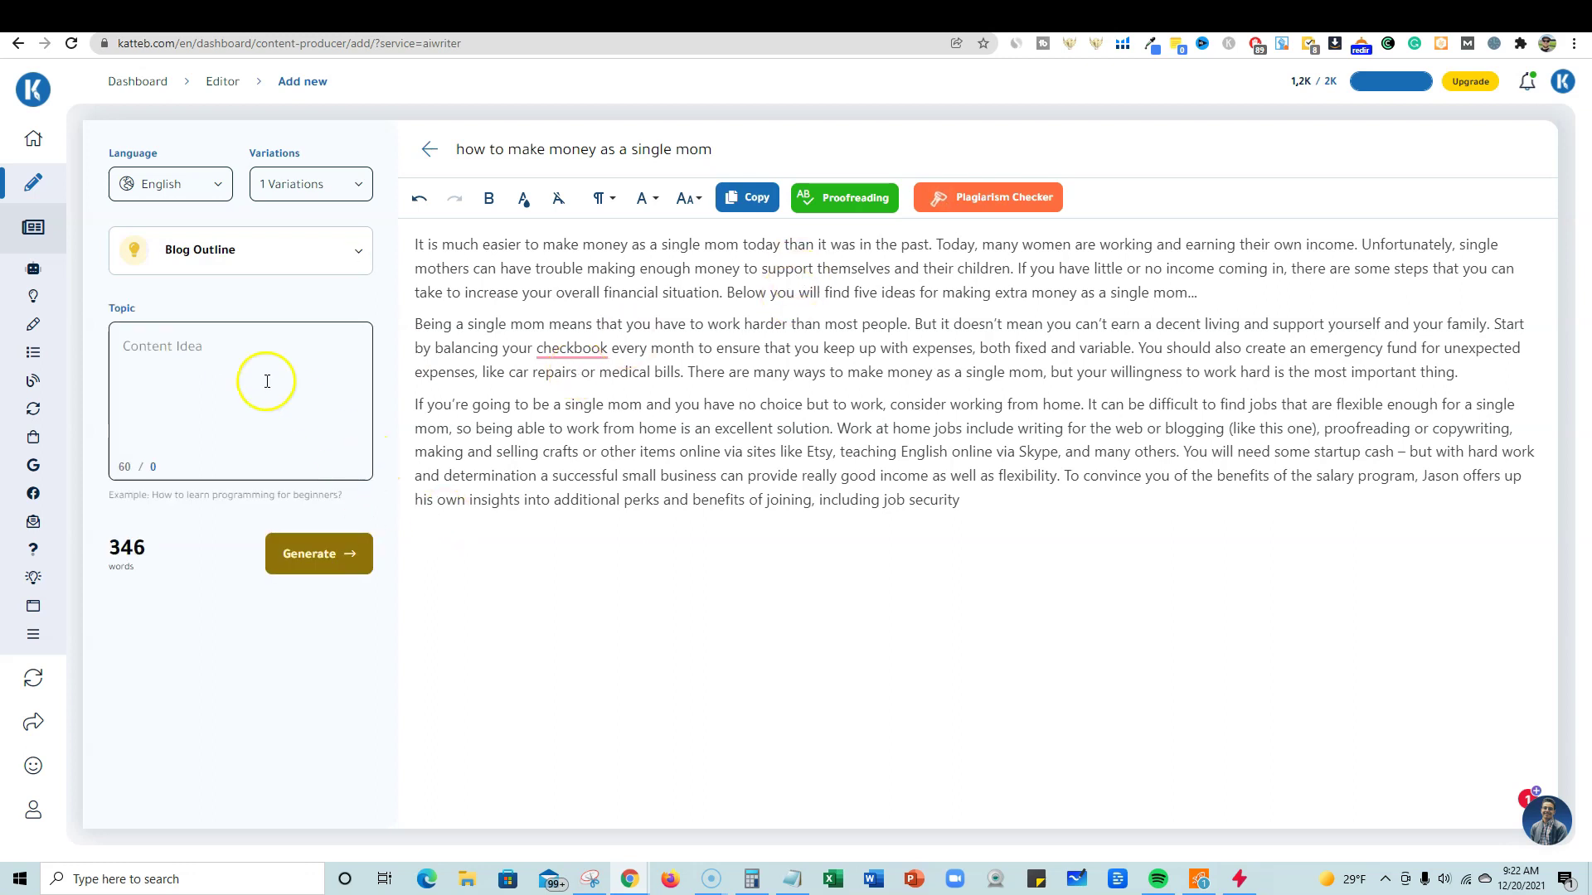
{"action": "left_click", "coordinate": [244, 369]}
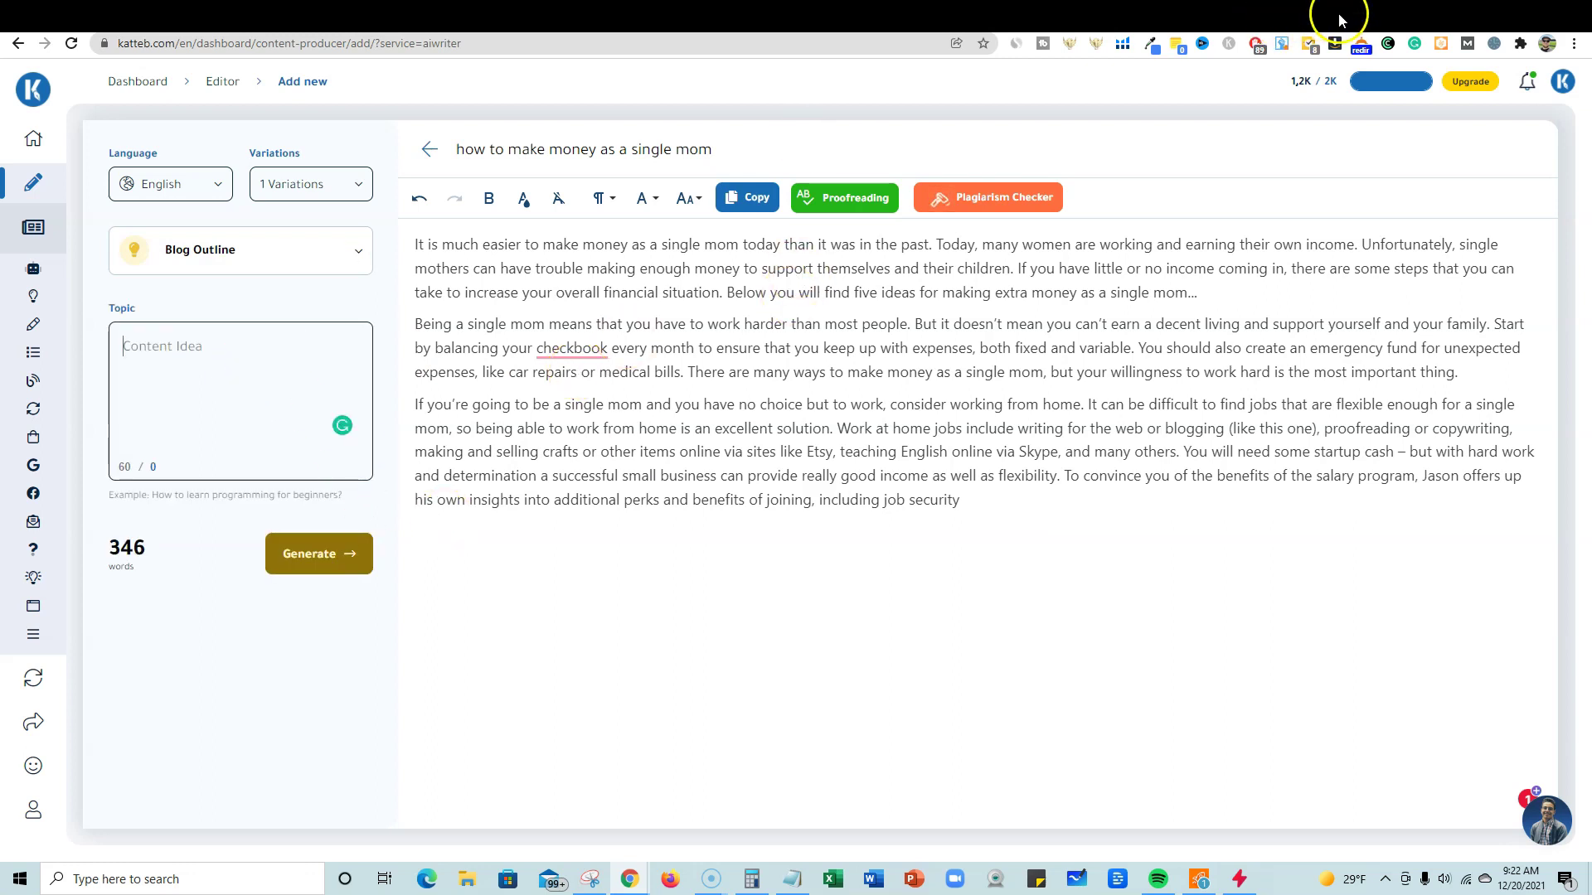
{"action": "left_click_drag", "start_coordinate": [725, 153], "coordinate": [458, 149]}
{"action": "key", "text": "ctrl+c"}
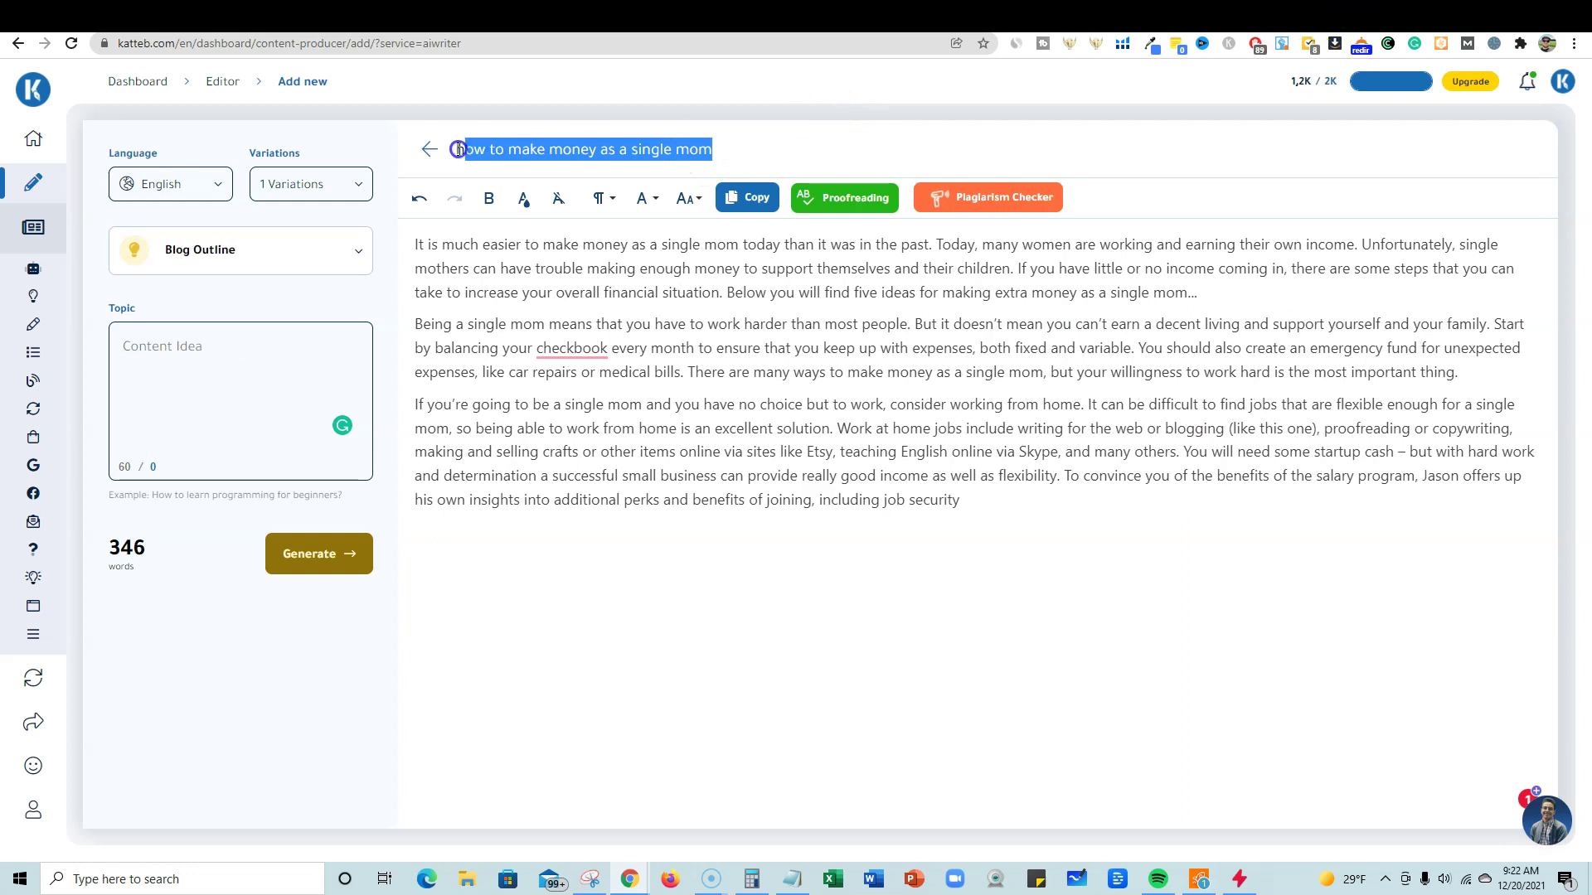
{"action": "left_click", "coordinate": [239, 377]}
{"action": "key", "text": "ctrl+v"}
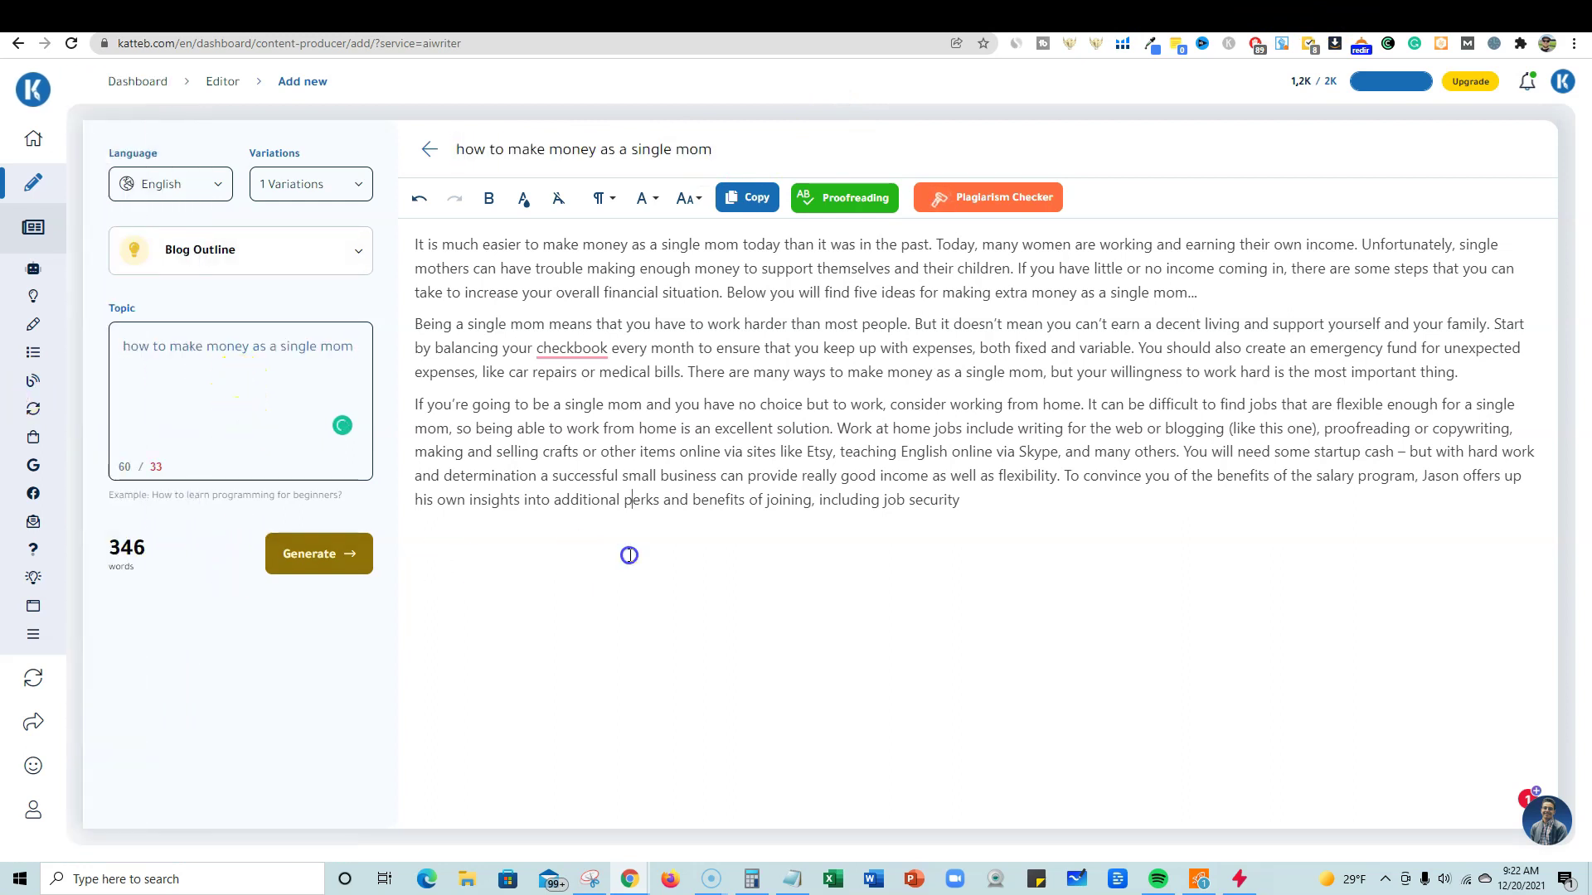
Step: Generate the outline with 3 variations, adding four headed sections and bringing the article to 490 words
{"action": "left_click", "coordinate": [978, 503]}
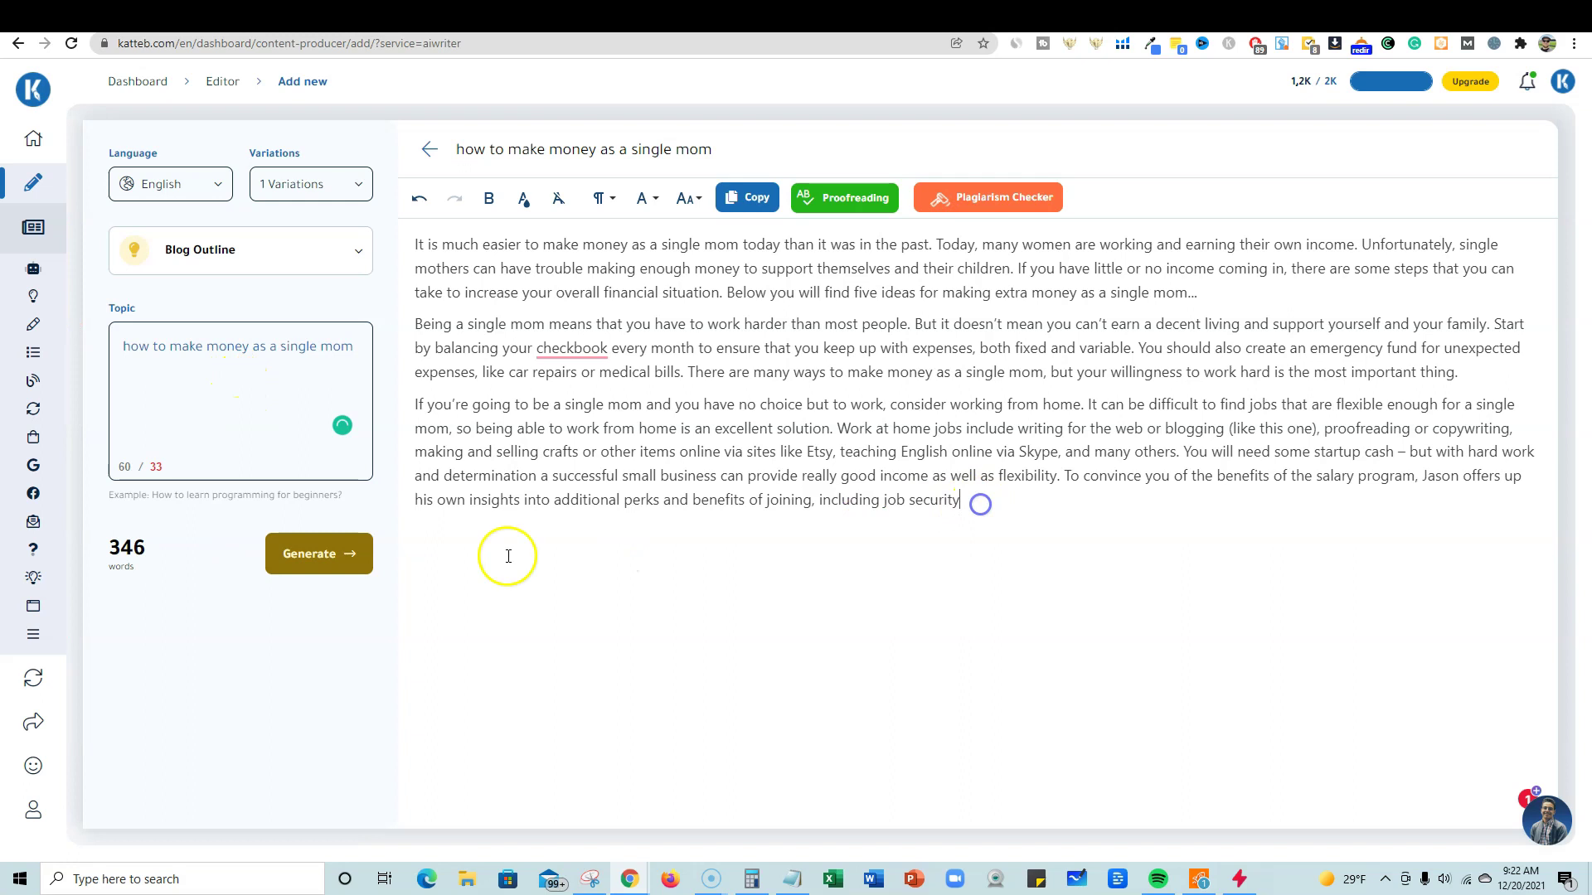
{"action": "left_click", "coordinate": [328, 576]}
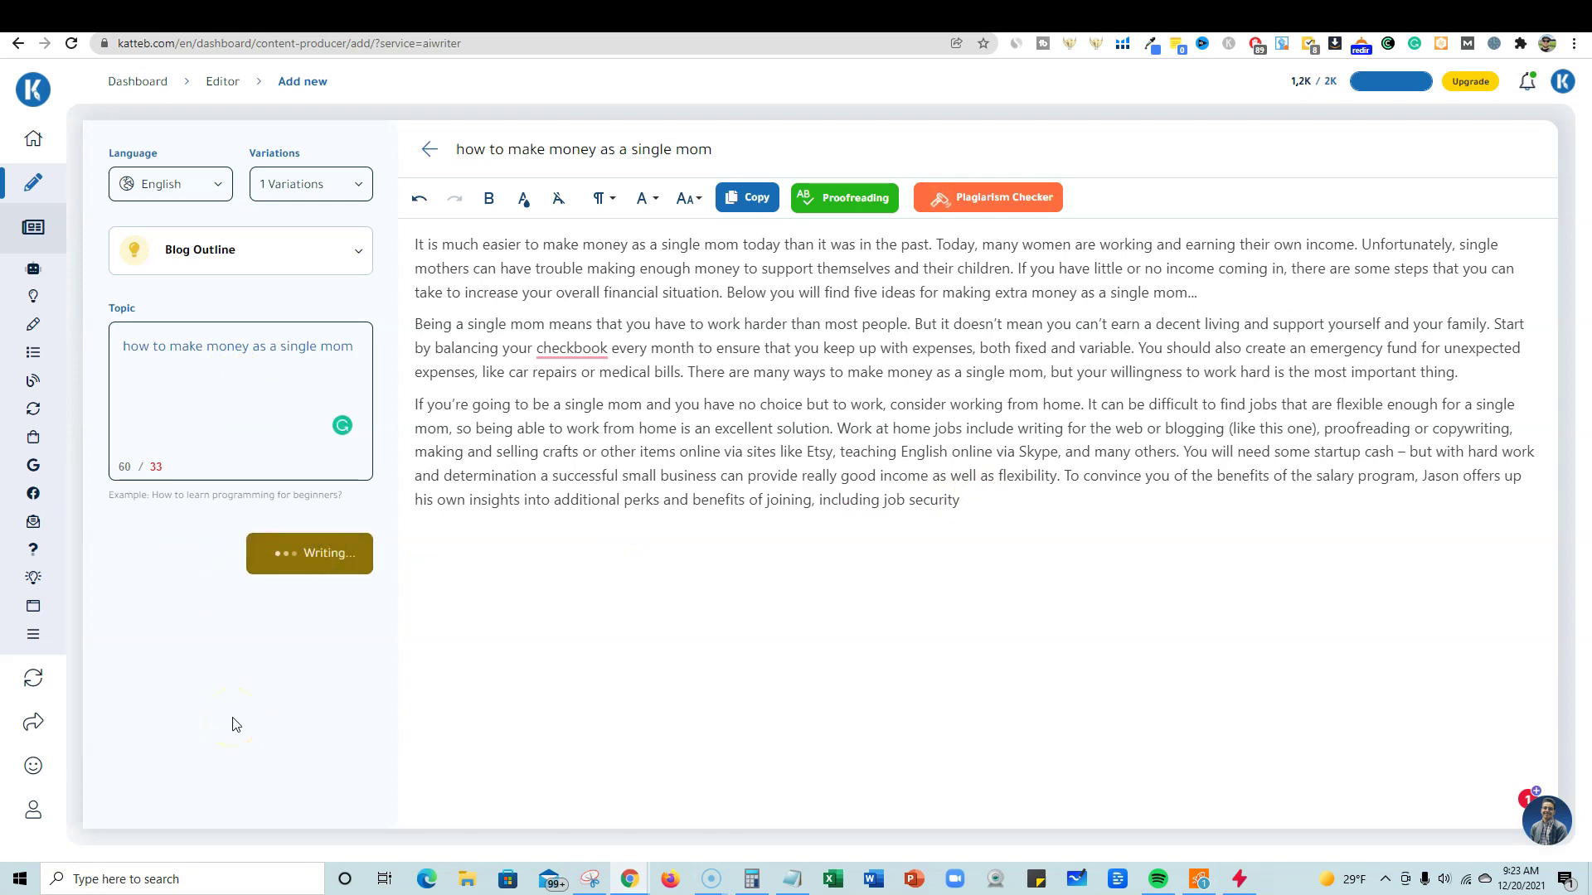
{"action": "left_click", "coordinate": [236, 723]}
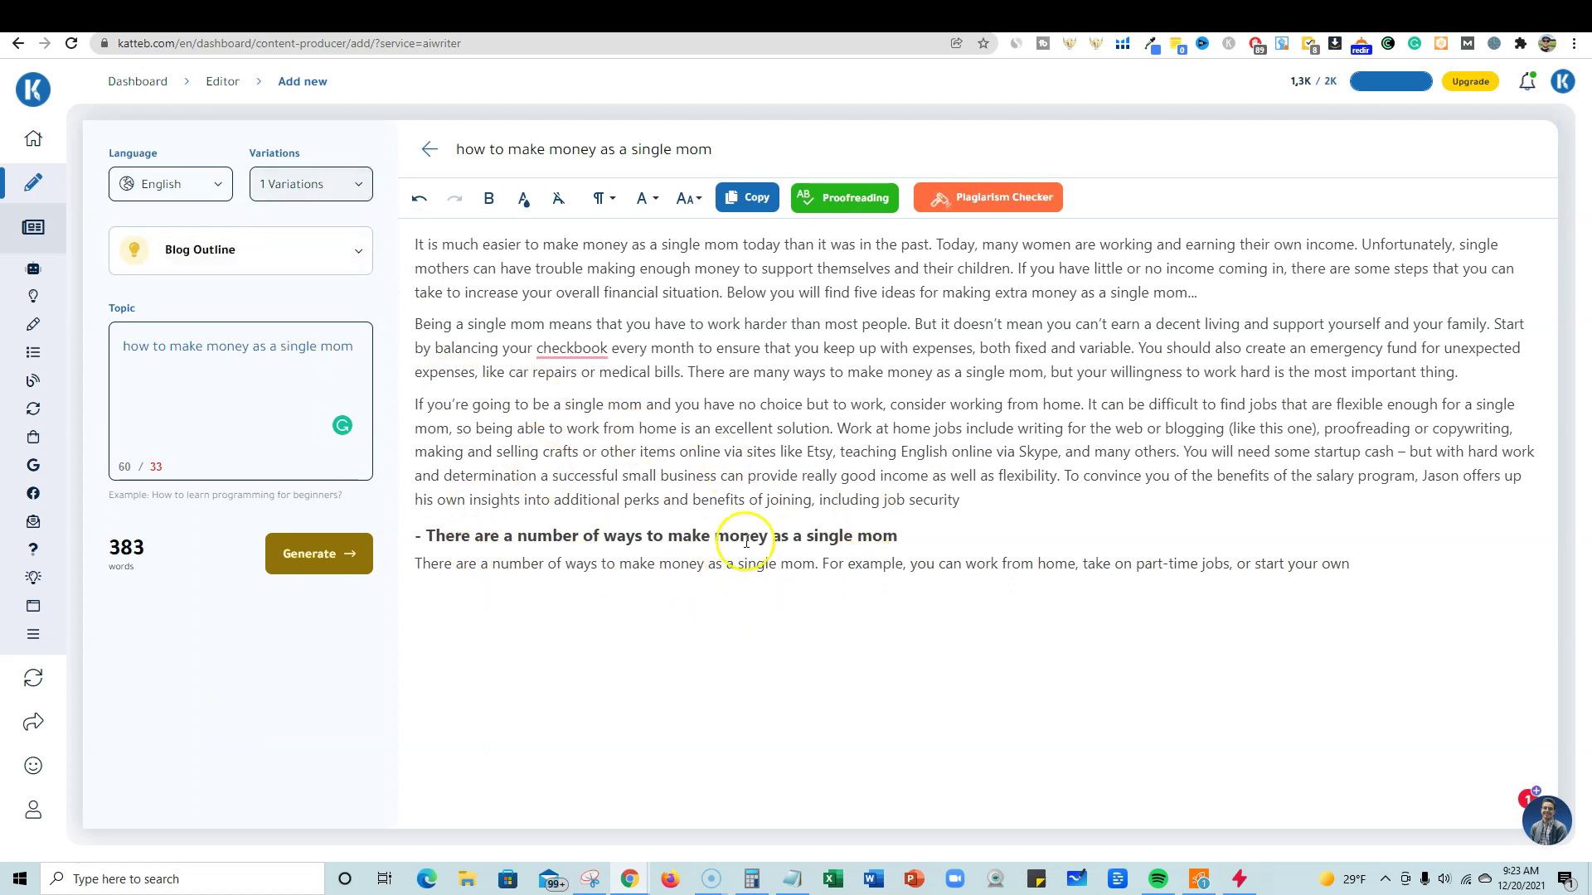
{"action": "left_click", "coordinate": [354, 187]}
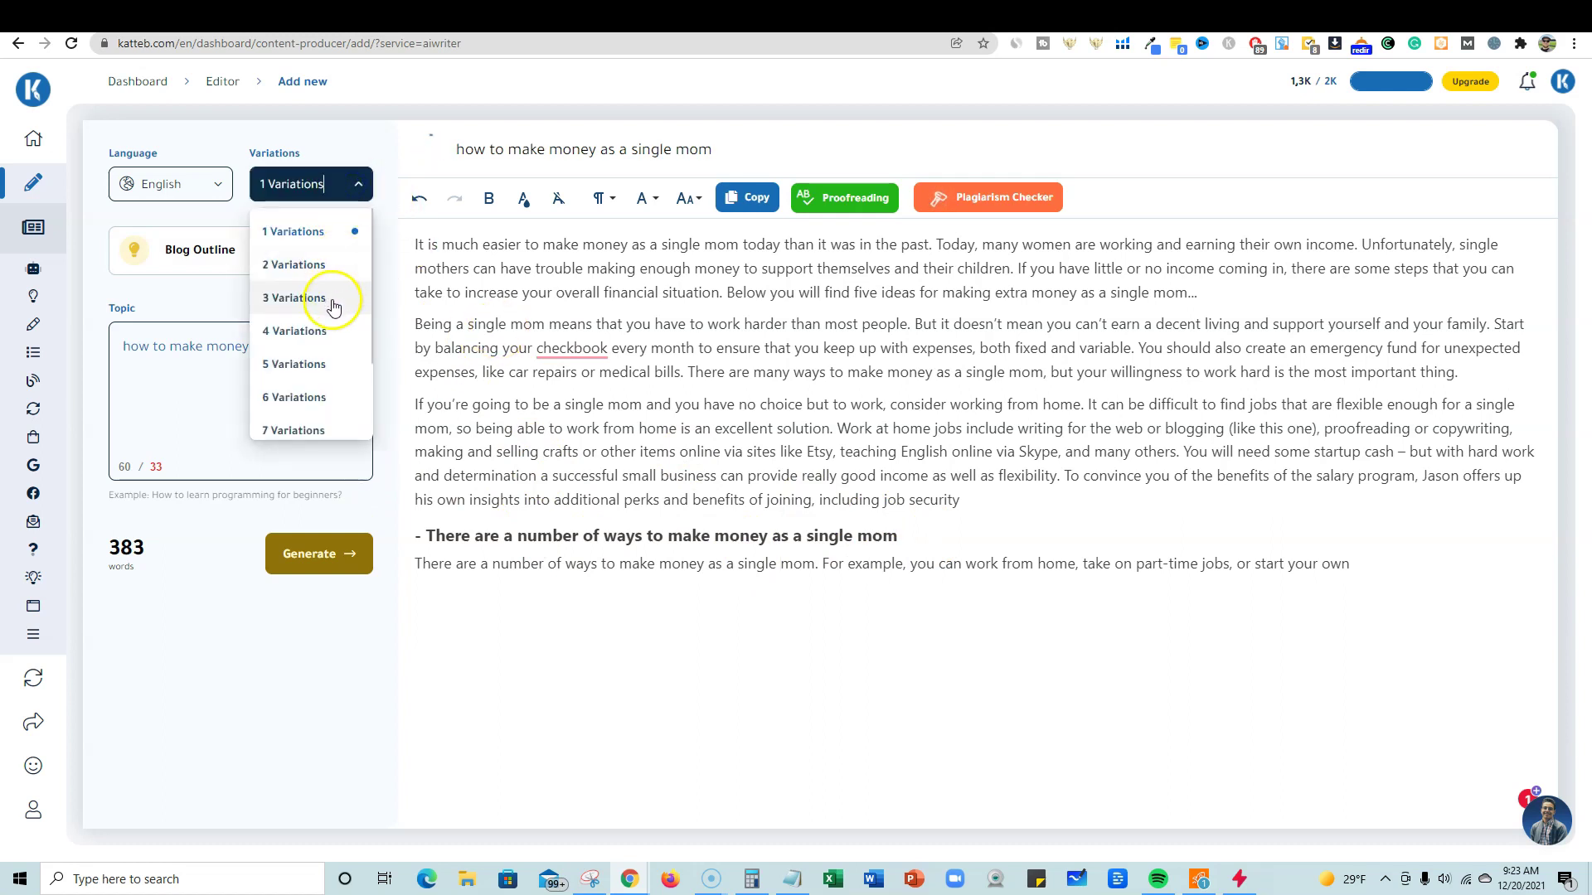
{"action": "left_click", "coordinate": [337, 299]}
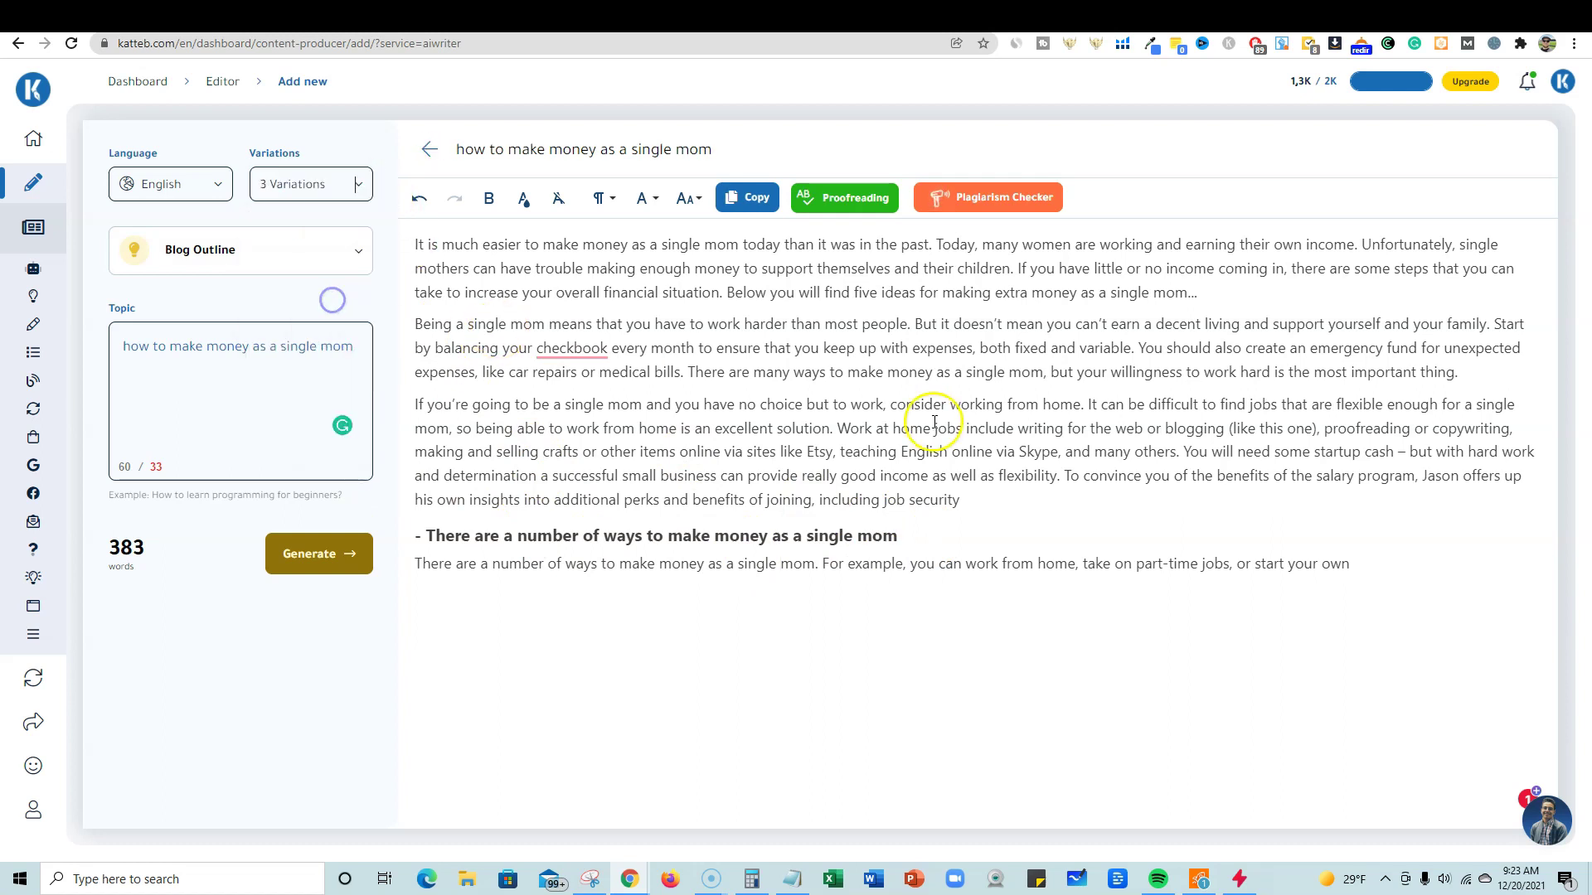
{"action": "left_click", "coordinate": [356, 558]}
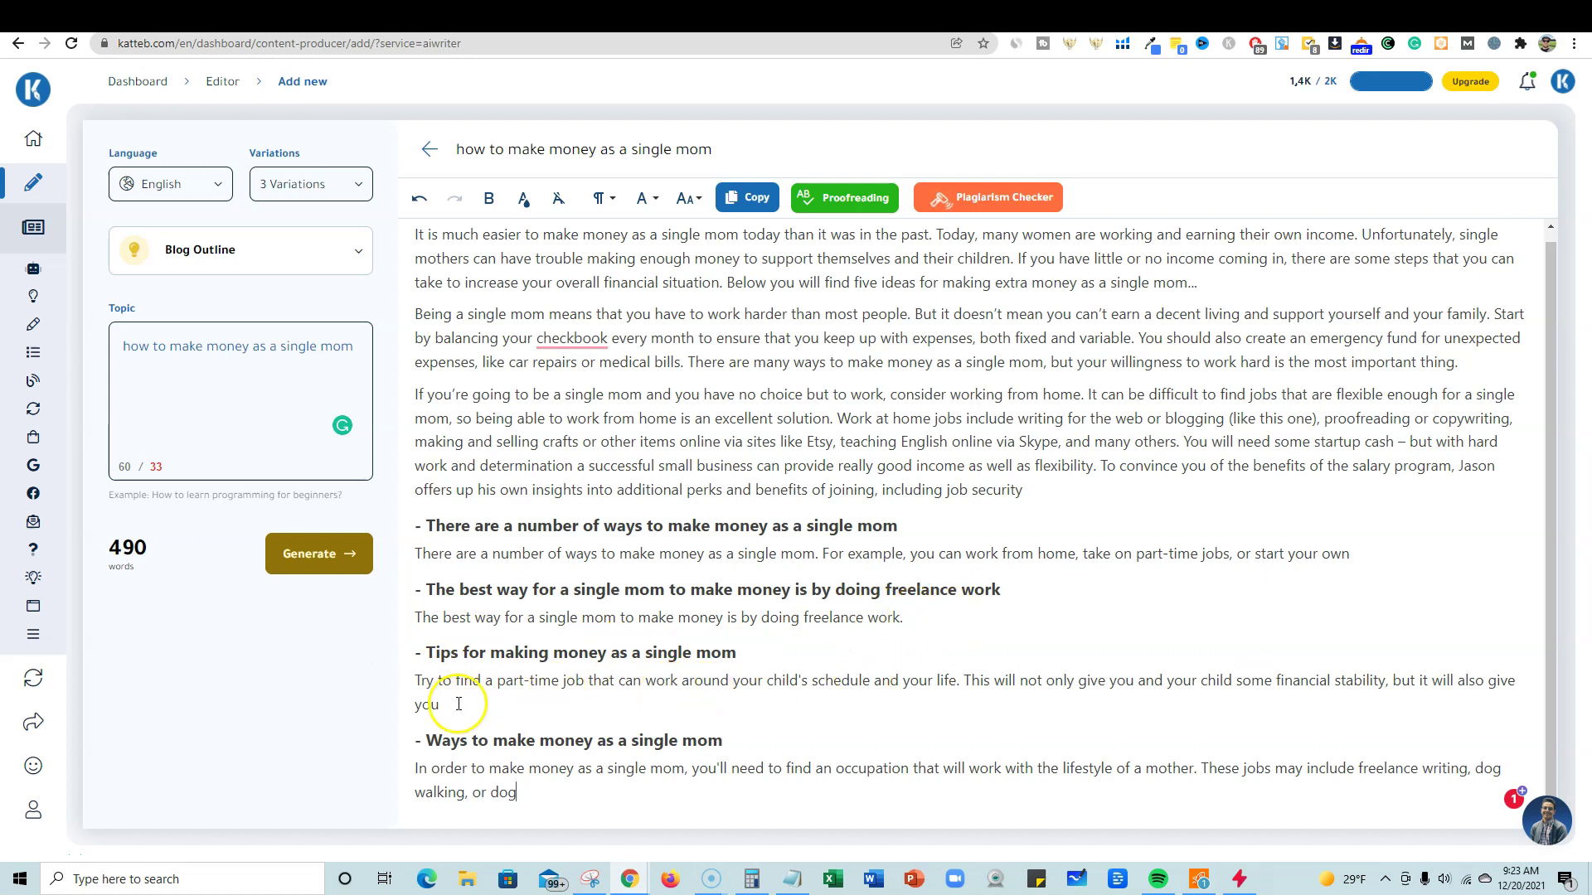
{"action": "left_click_drag", "start_coordinate": [439, 704], "coordinate": [659, 680]}
{"action": "left_click", "coordinate": [494, 722]}
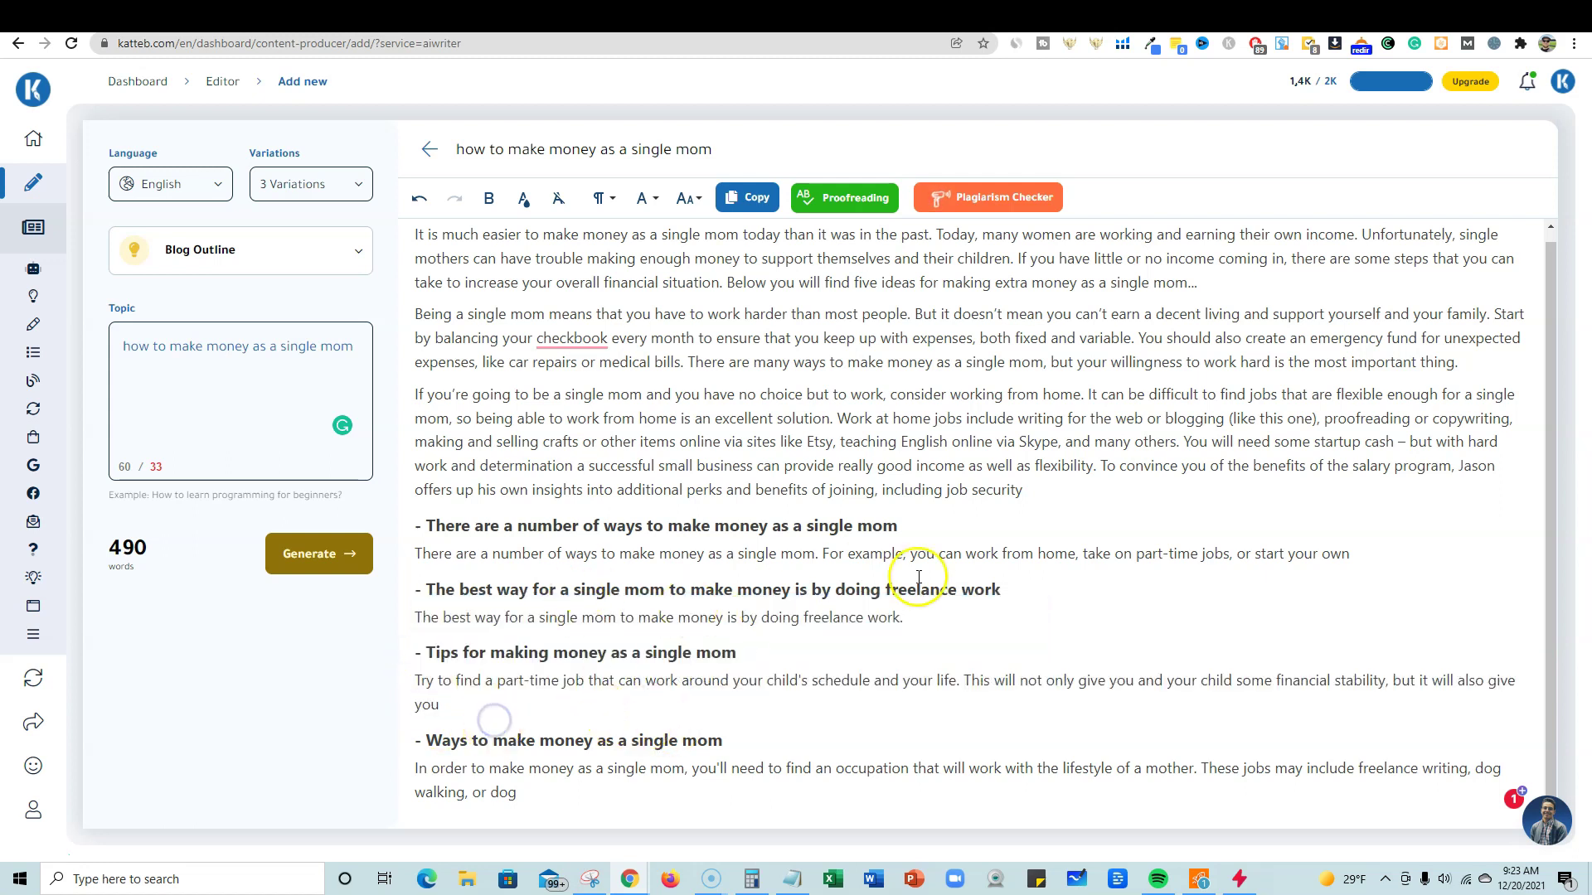
{"action": "left_click", "coordinate": [1368, 553]}
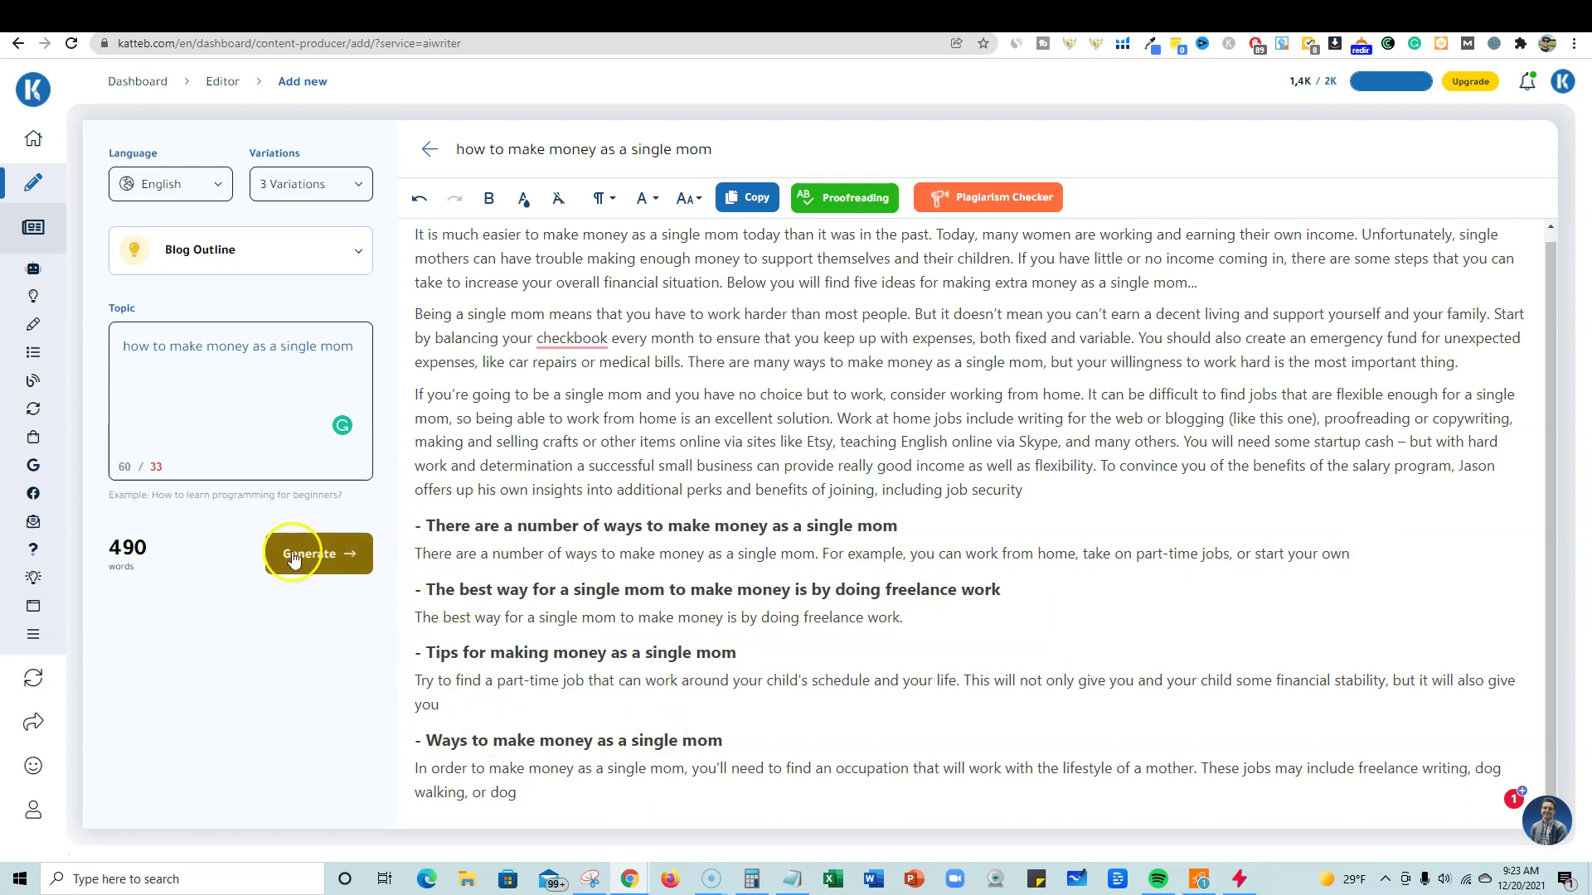
Step: Switch to the Blog Intro tool with the first outline heading pasted as its topic
{"action": "left_click", "coordinate": [360, 263]}
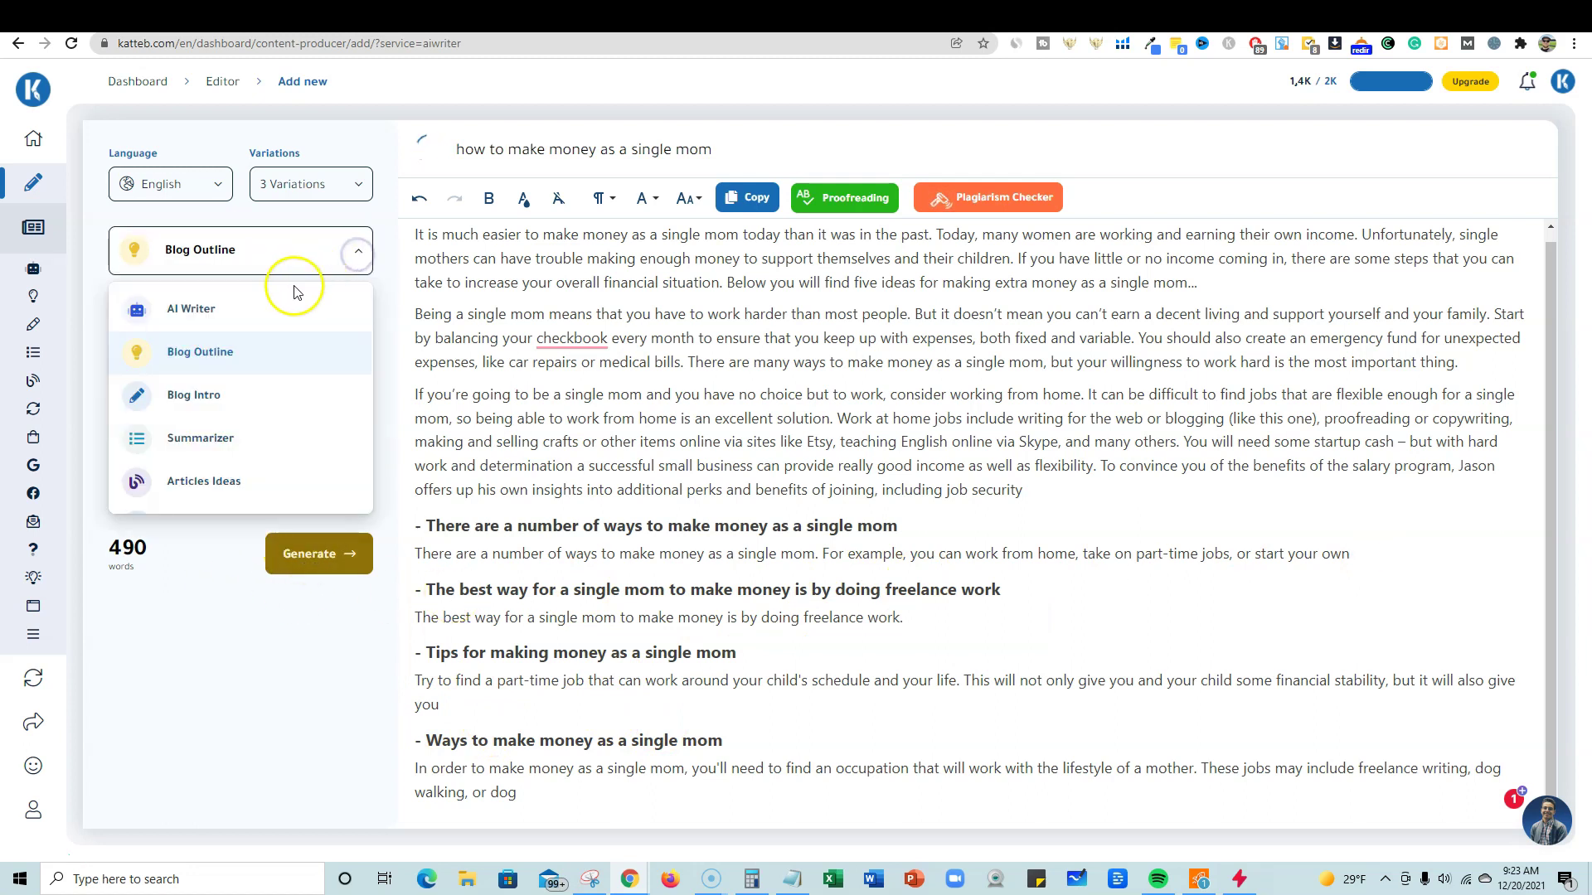
{"action": "left_click", "coordinate": [196, 398]}
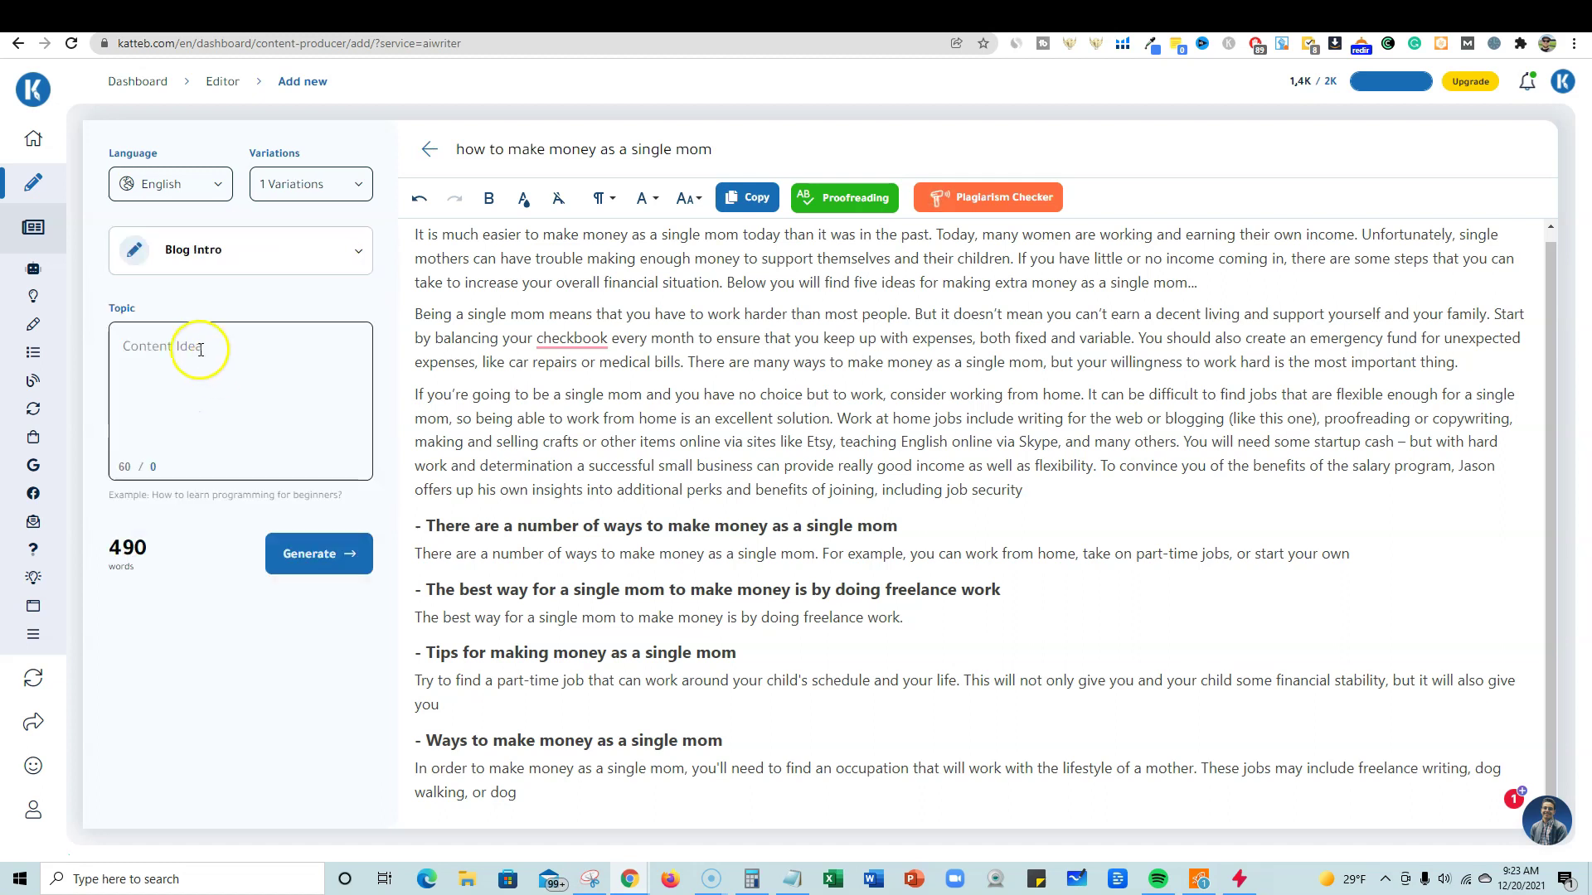
{"action": "left_click", "coordinate": [915, 524]}
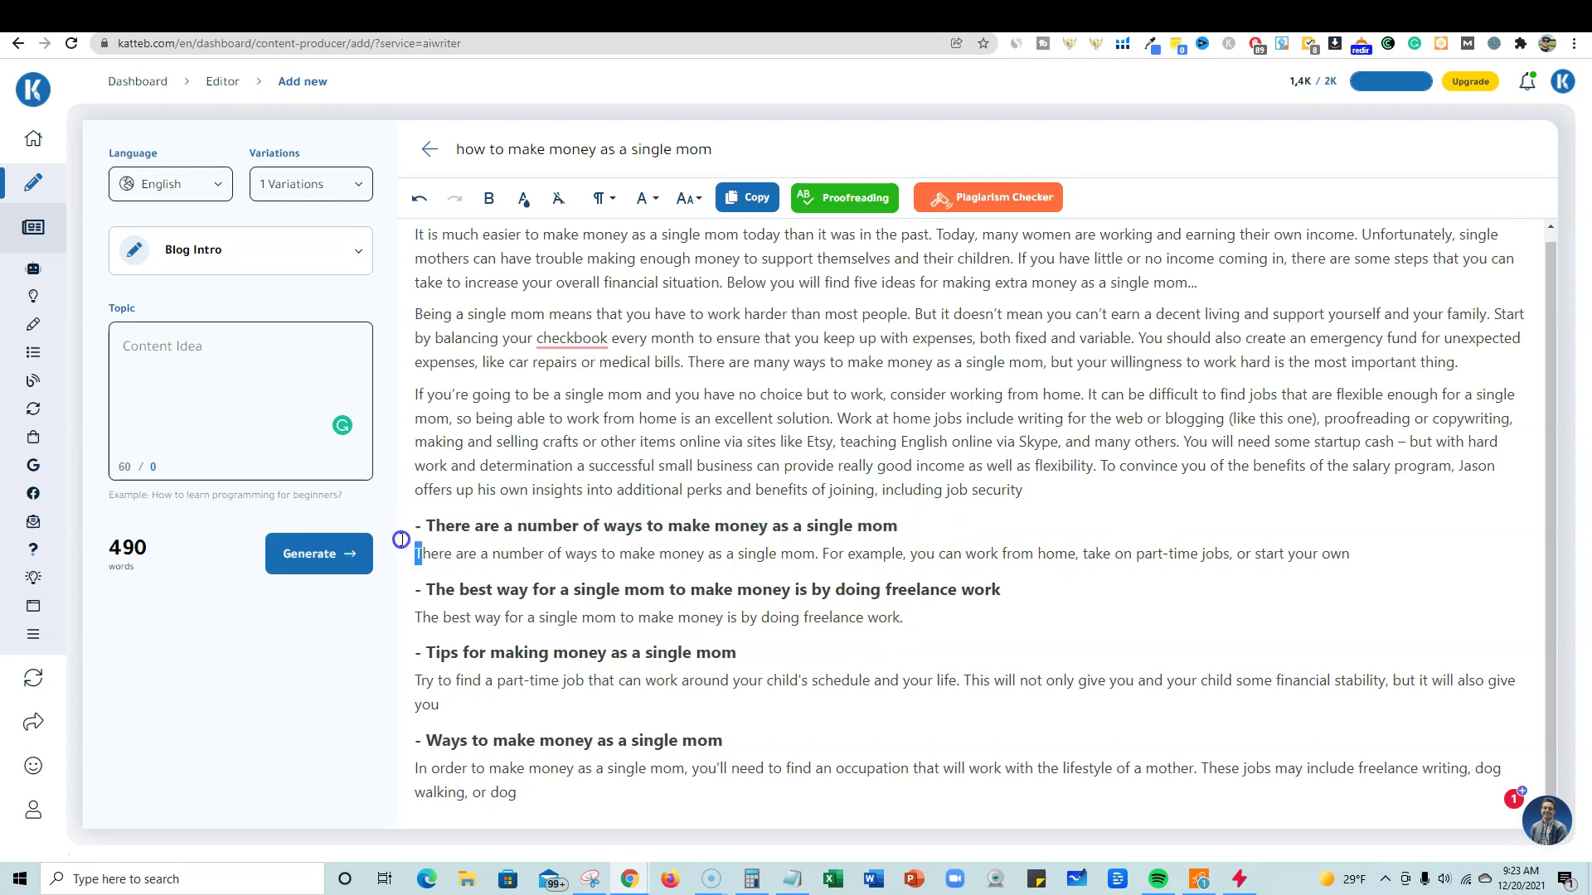
{"action": "left_click_drag", "start_coordinate": [401, 540], "coordinate": [430, 521]}
{"action": "key", "text": "ctrl+c"}
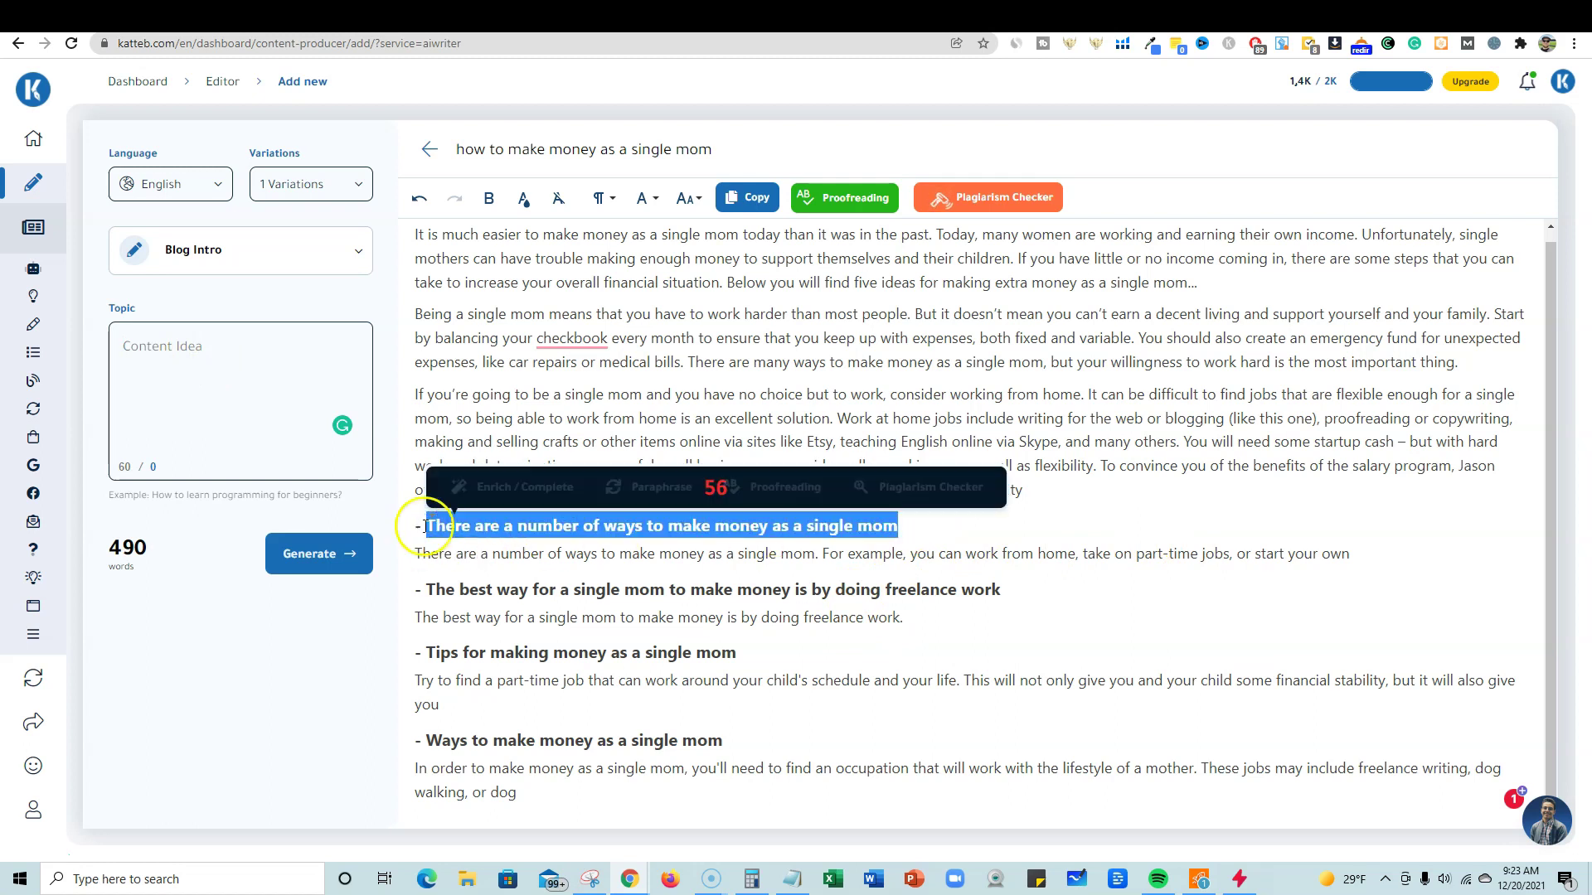
{"action": "left_click", "coordinate": [234, 364]}
{"action": "key", "text": "ctrl+v"}
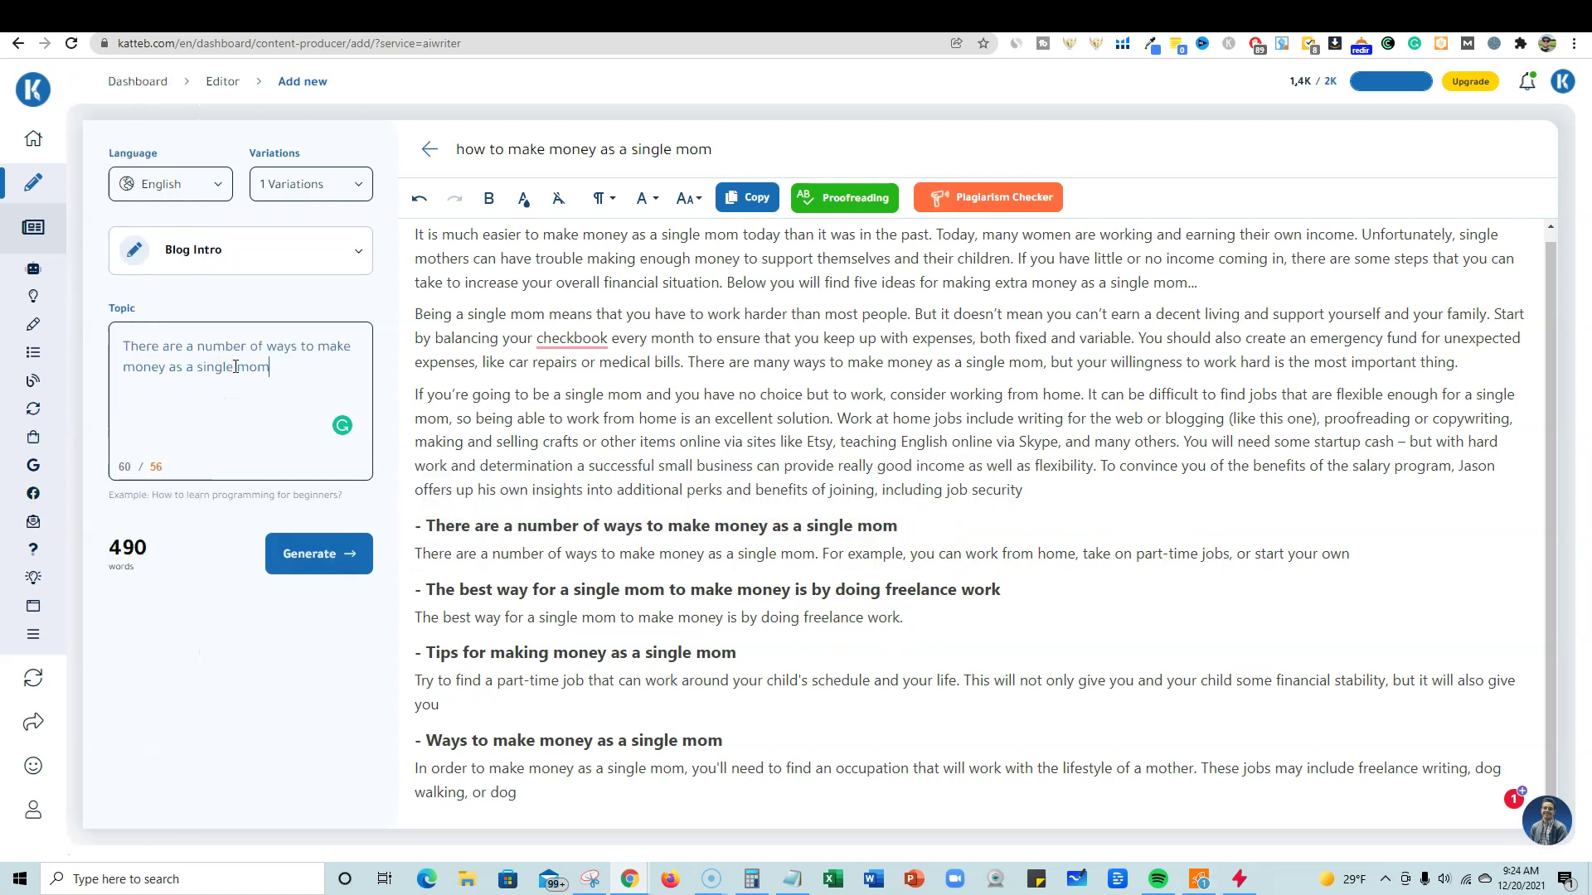
Step: Start a new line after the first section's paragraph and request a Blog Intro, hitting the cooldown
{"action": "left_click", "coordinate": [1392, 555]}
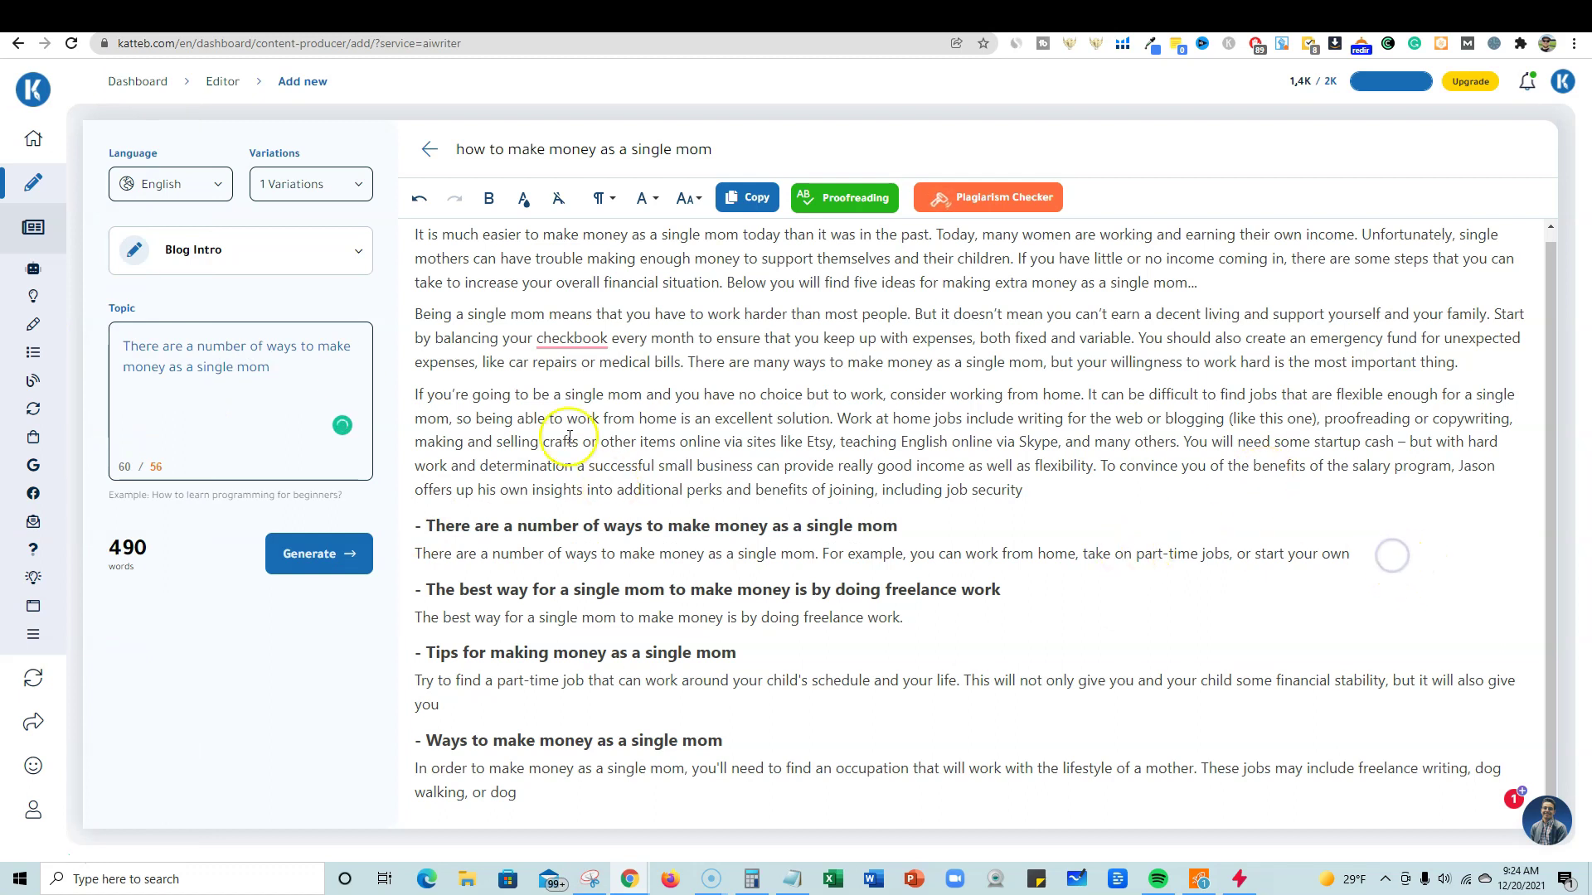
{"action": "key", "text": "Return"}
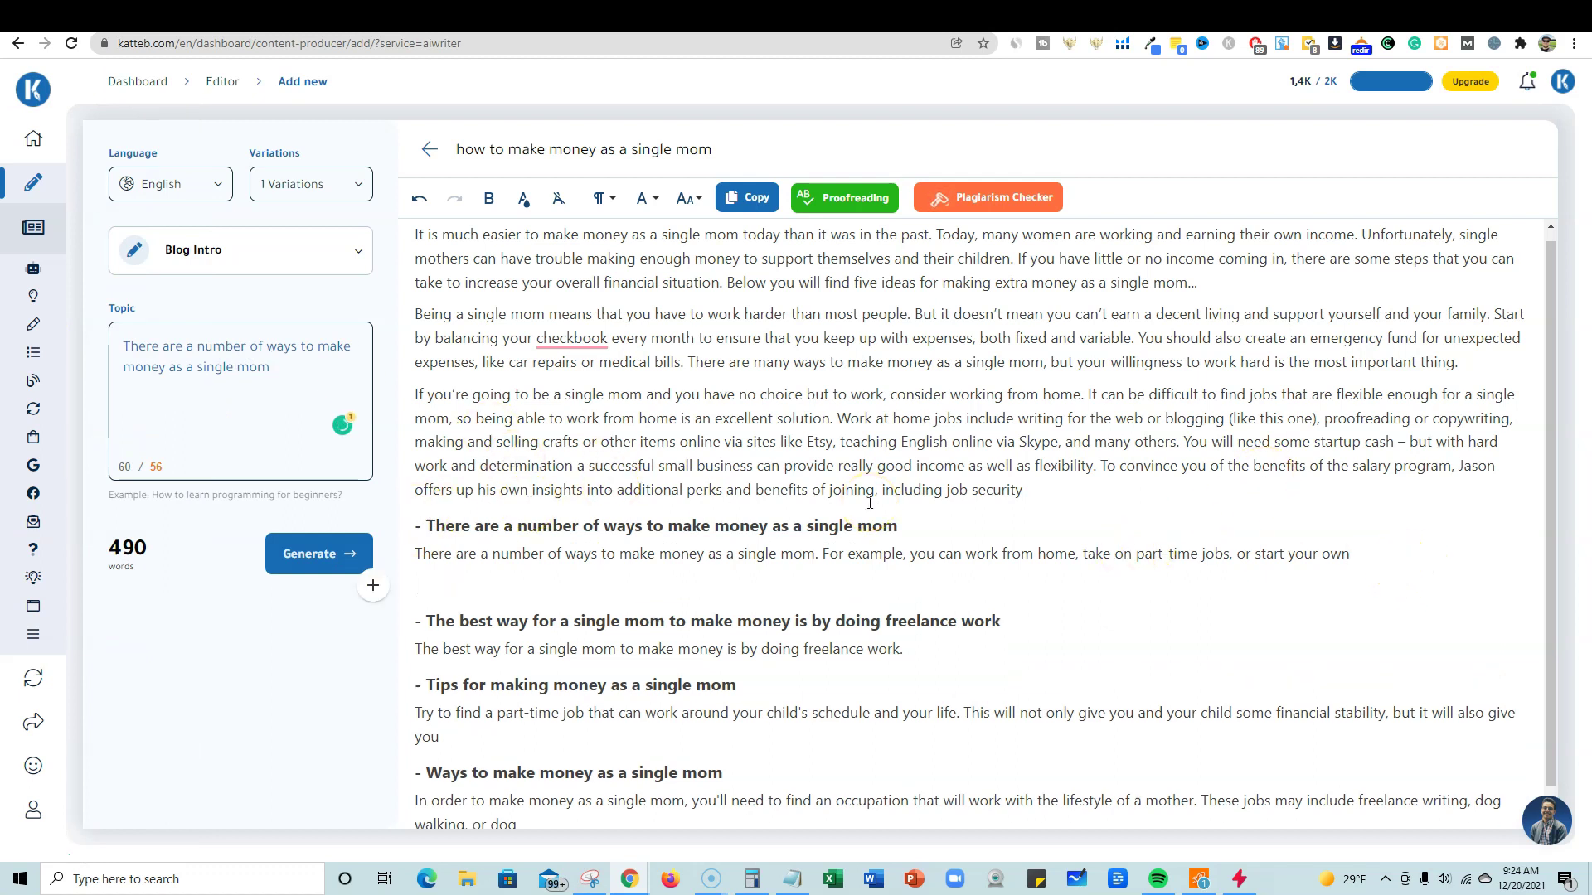
{"action": "left_click", "coordinate": [294, 554]}
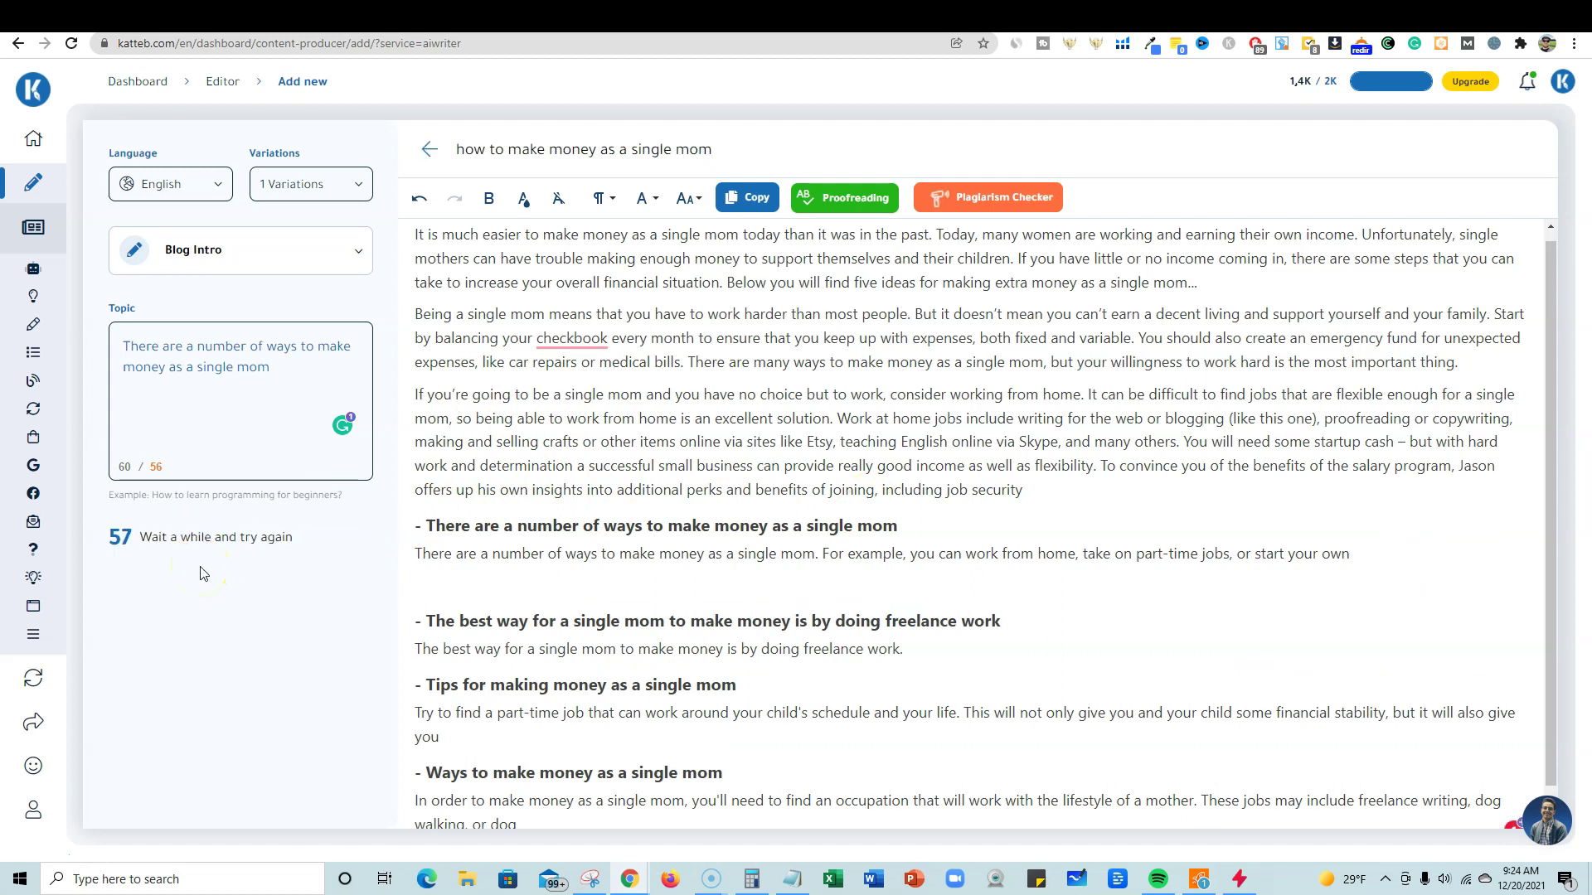
{"action": "left_click", "coordinate": [169, 536]}
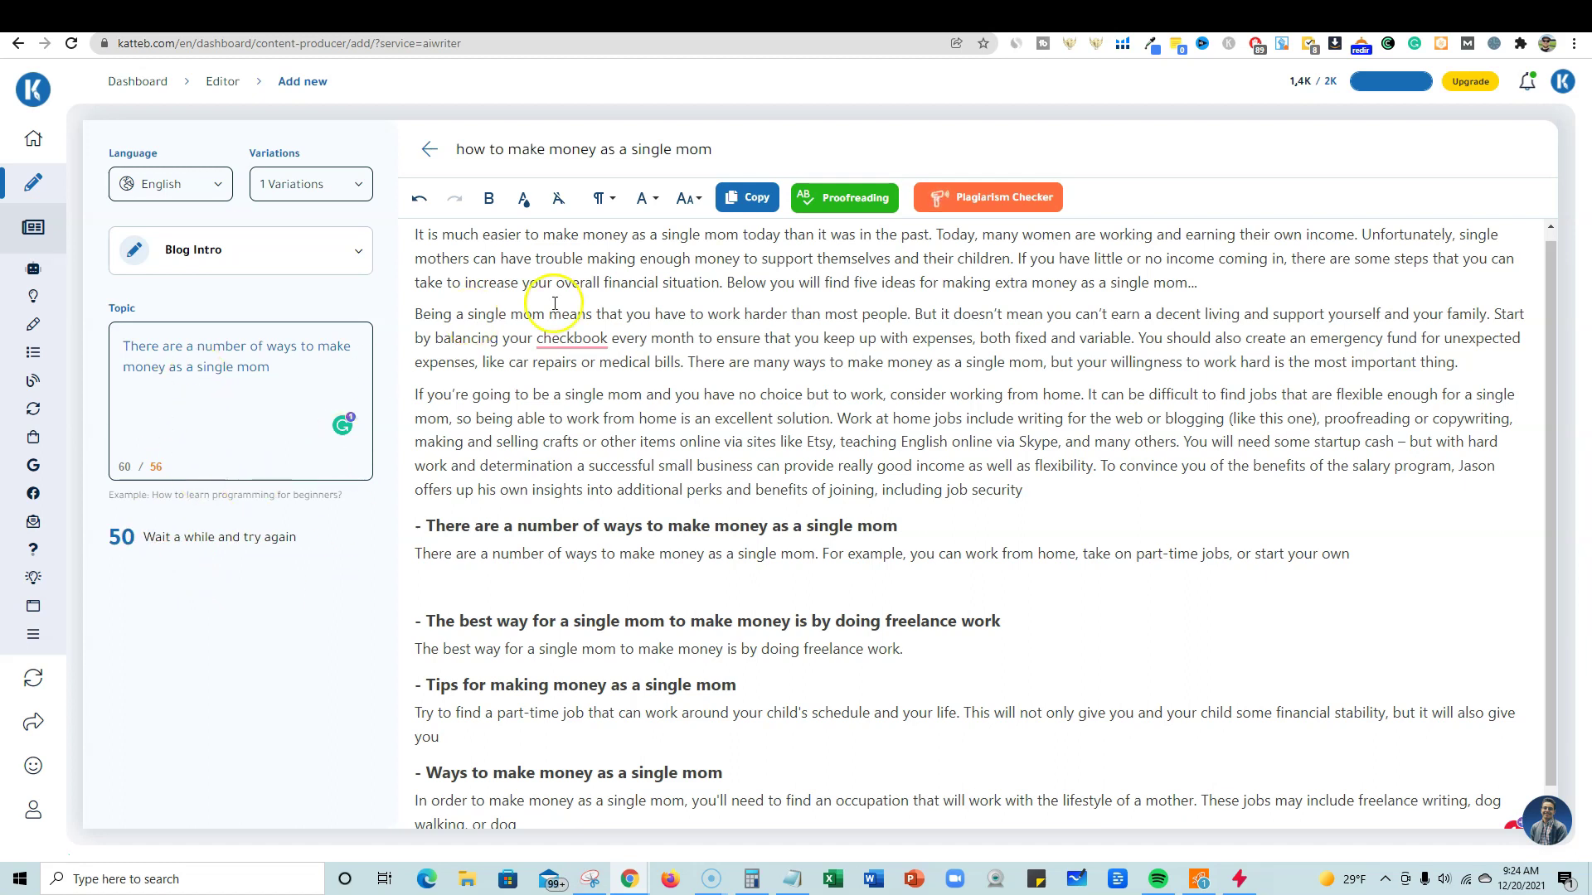
{"action": "scroll", "coordinate": [789, 606], "scroll_direction": "down", "scroll_amount": 1}
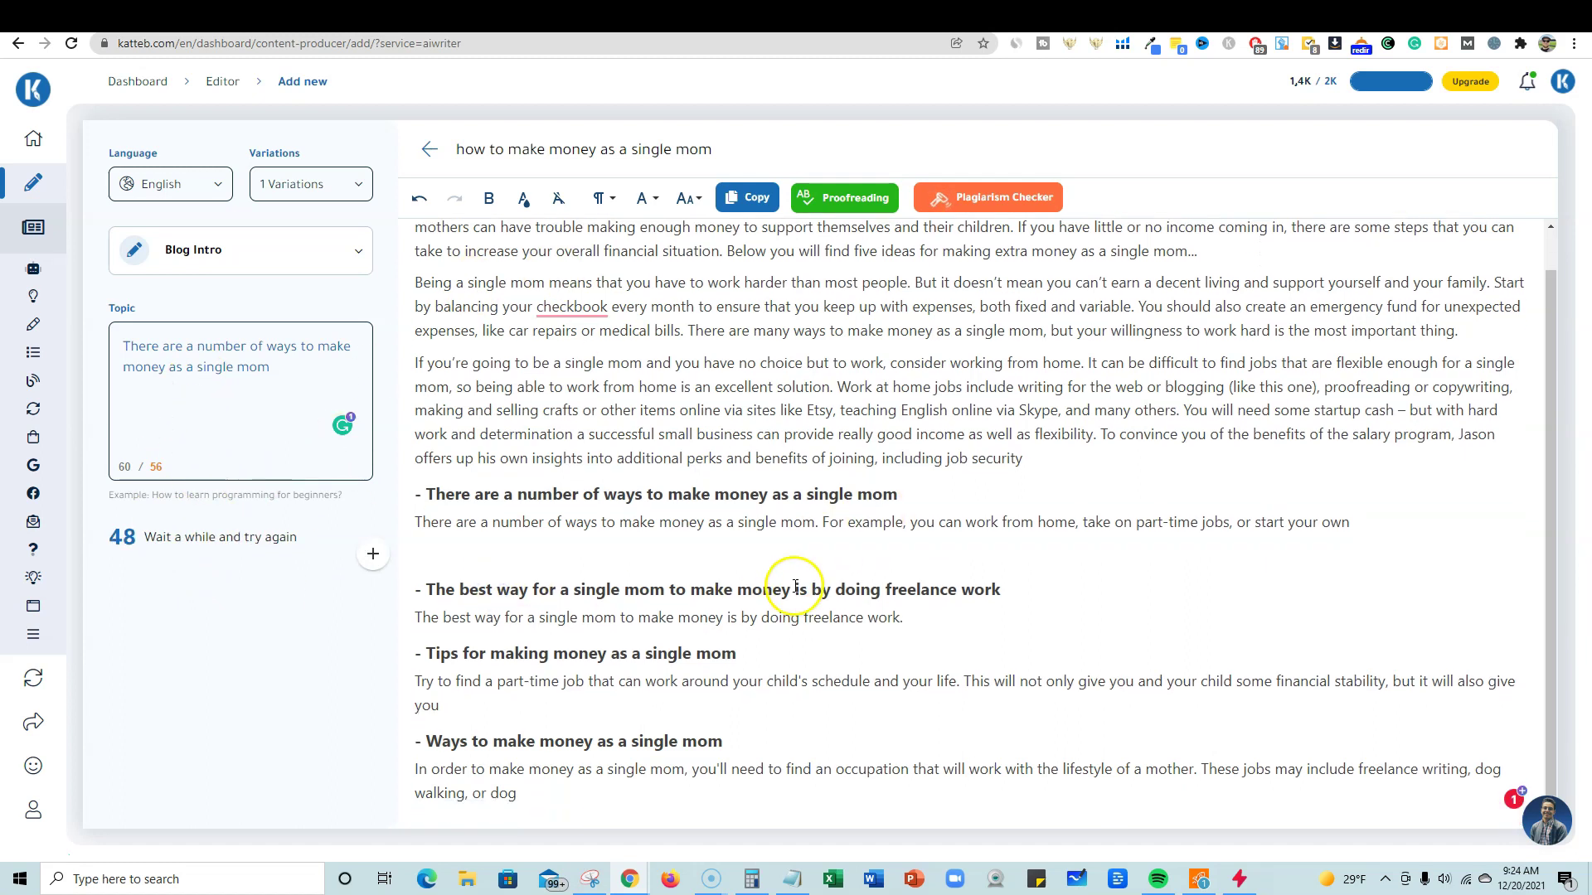
{"action": "scroll", "coordinate": [794, 595], "scroll_direction": "up", "scroll_amount": 1}
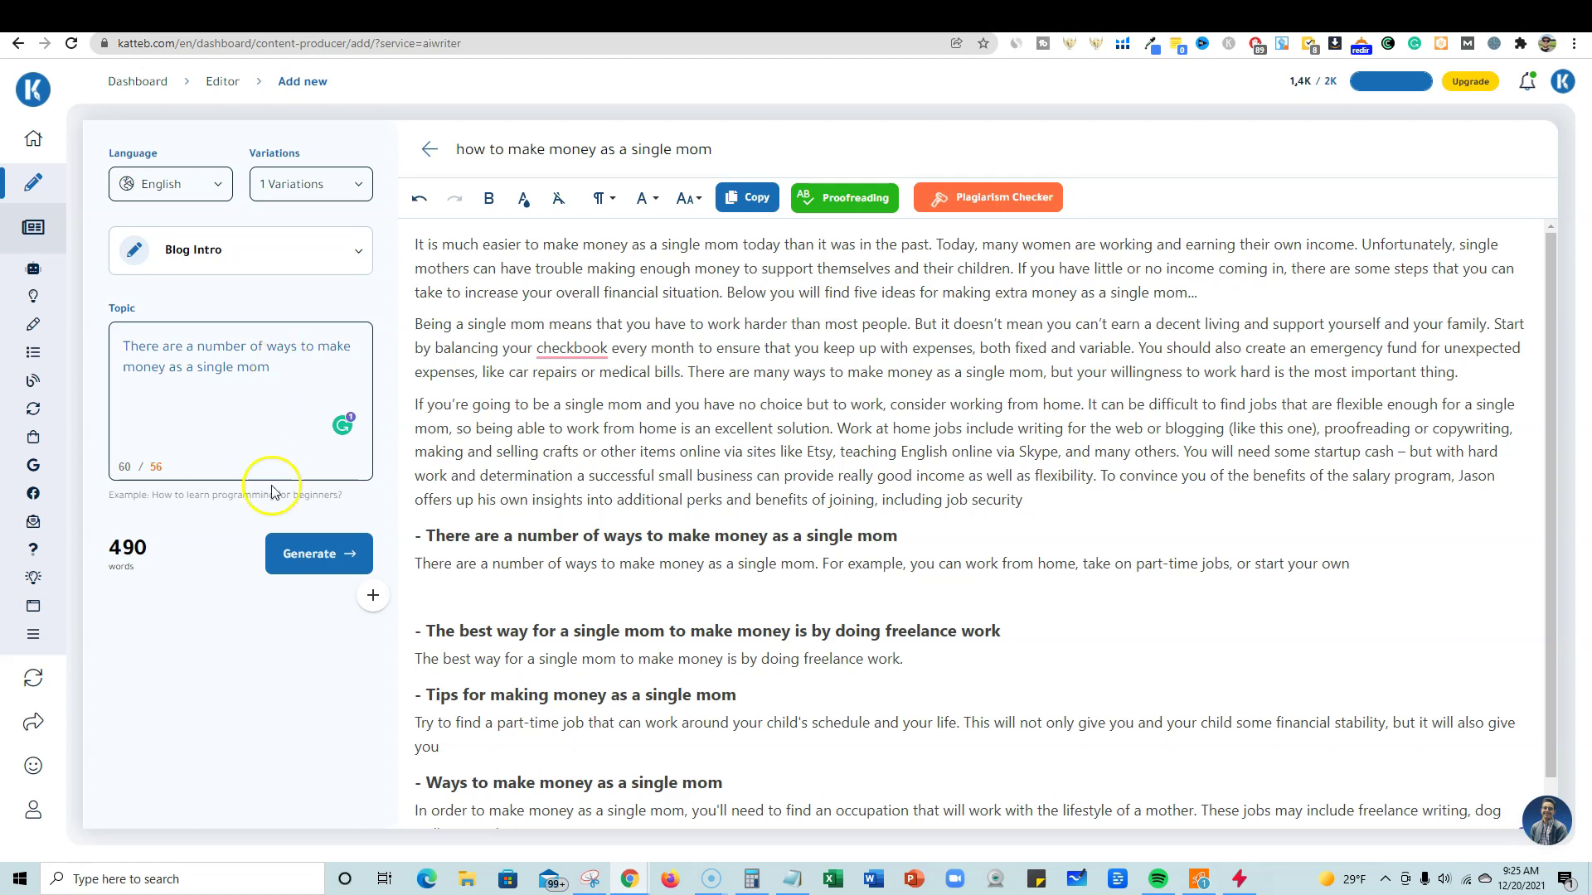
Step: Generate the Blog Intro paragraph under the first heading, suggesting school or an online business
{"action": "left_click", "coordinate": [341, 554]}
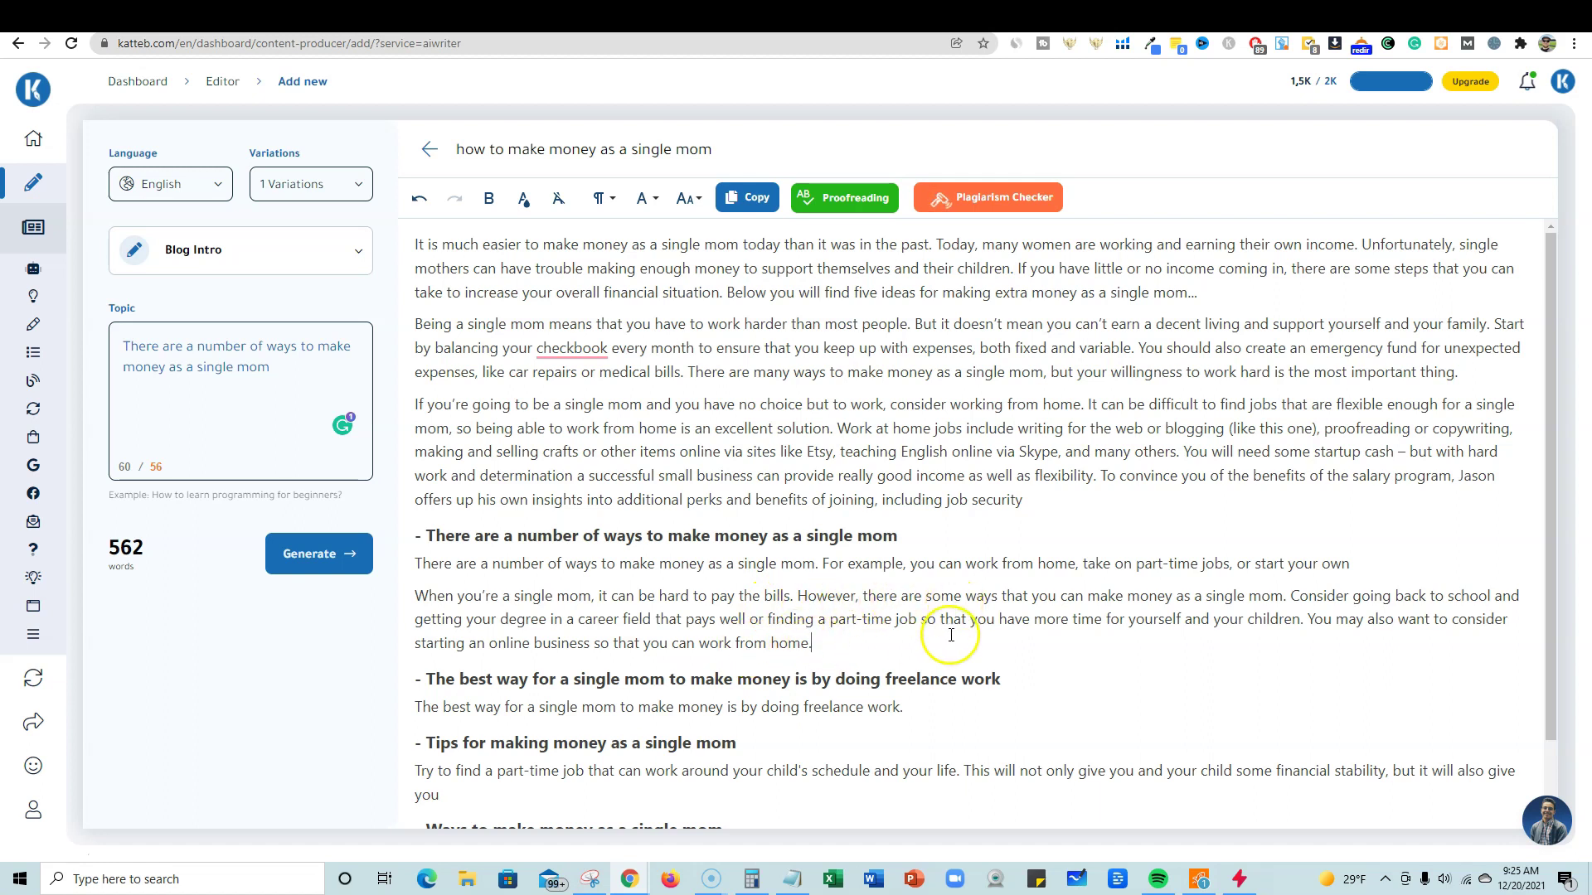
{"action": "left_click_drag", "start_coordinate": [828, 645], "coordinate": [405, 589]}
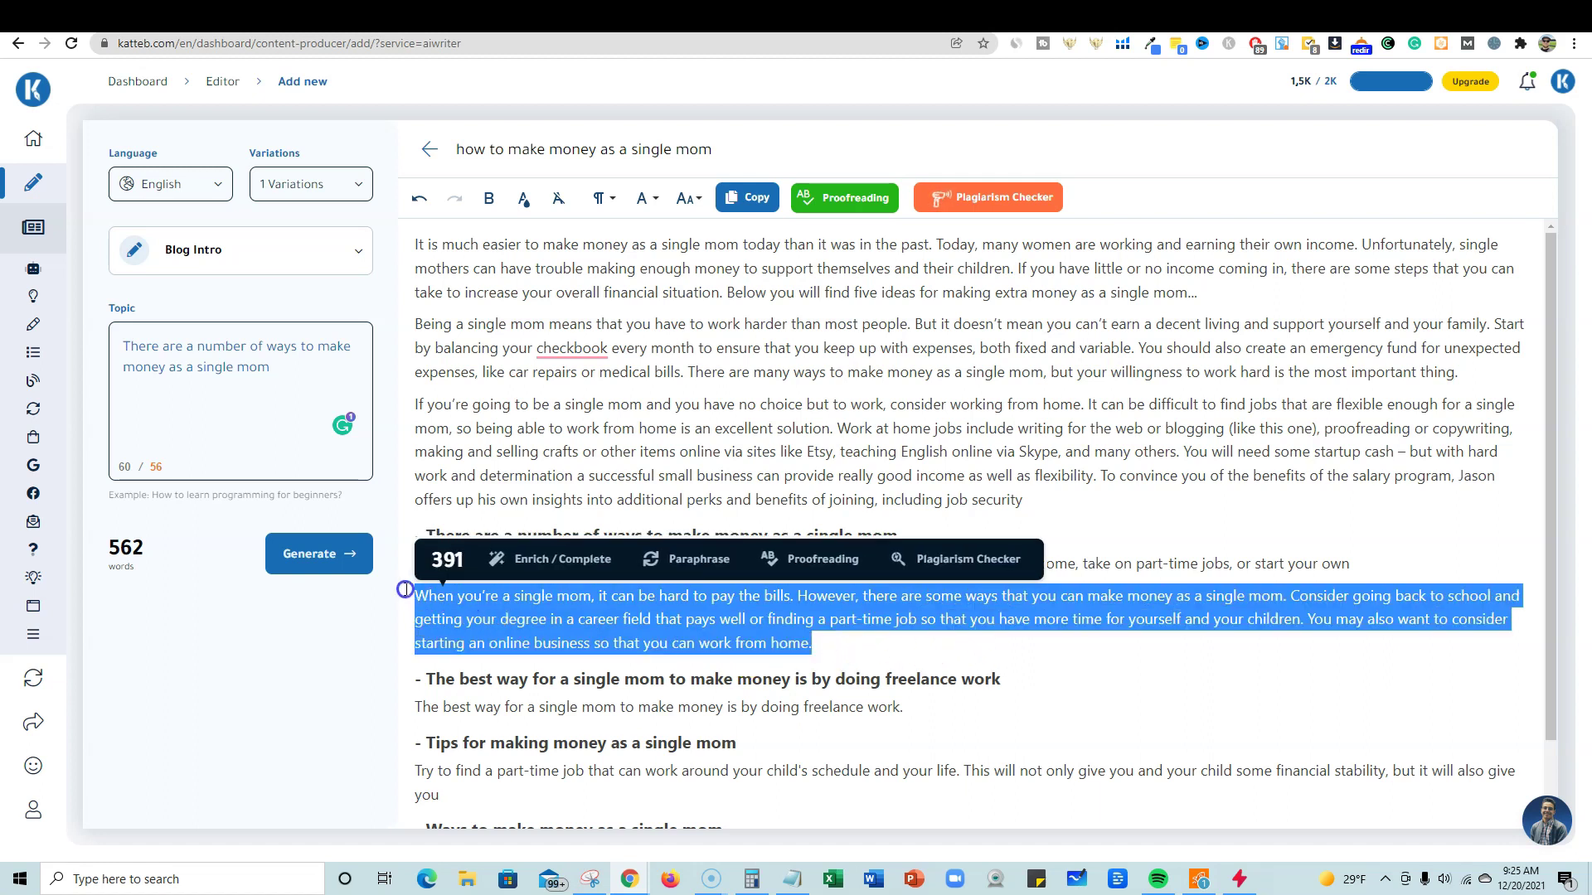
{"action": "left_click", "coordinate": [880, 642]}
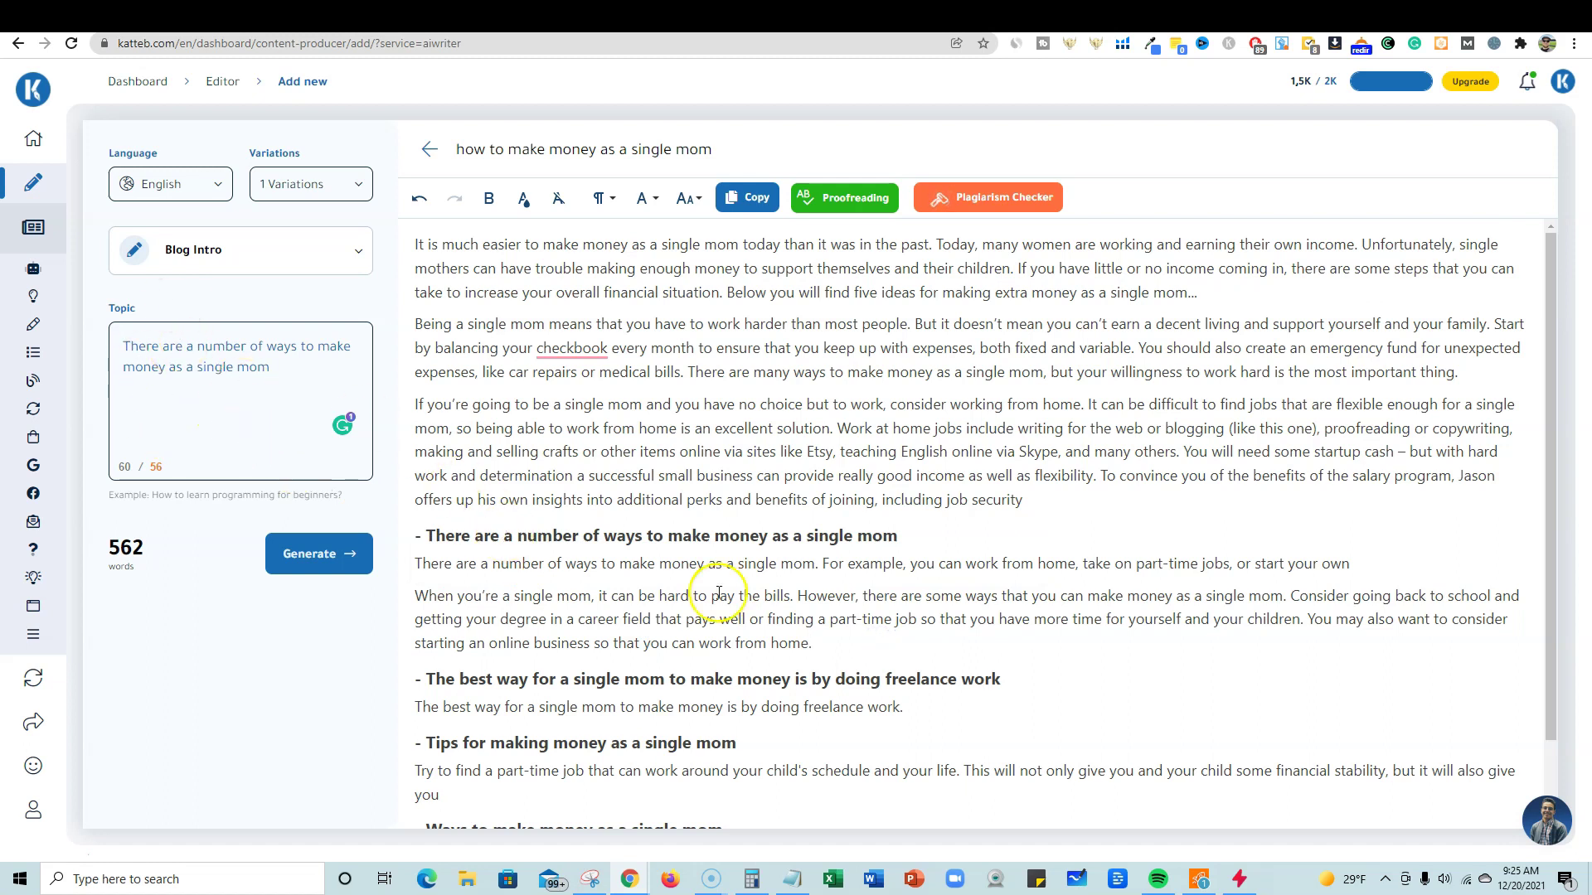
{"action": "left_click_drag", "start_coordinate": [900, 537], "coordinate": [821, 642]}
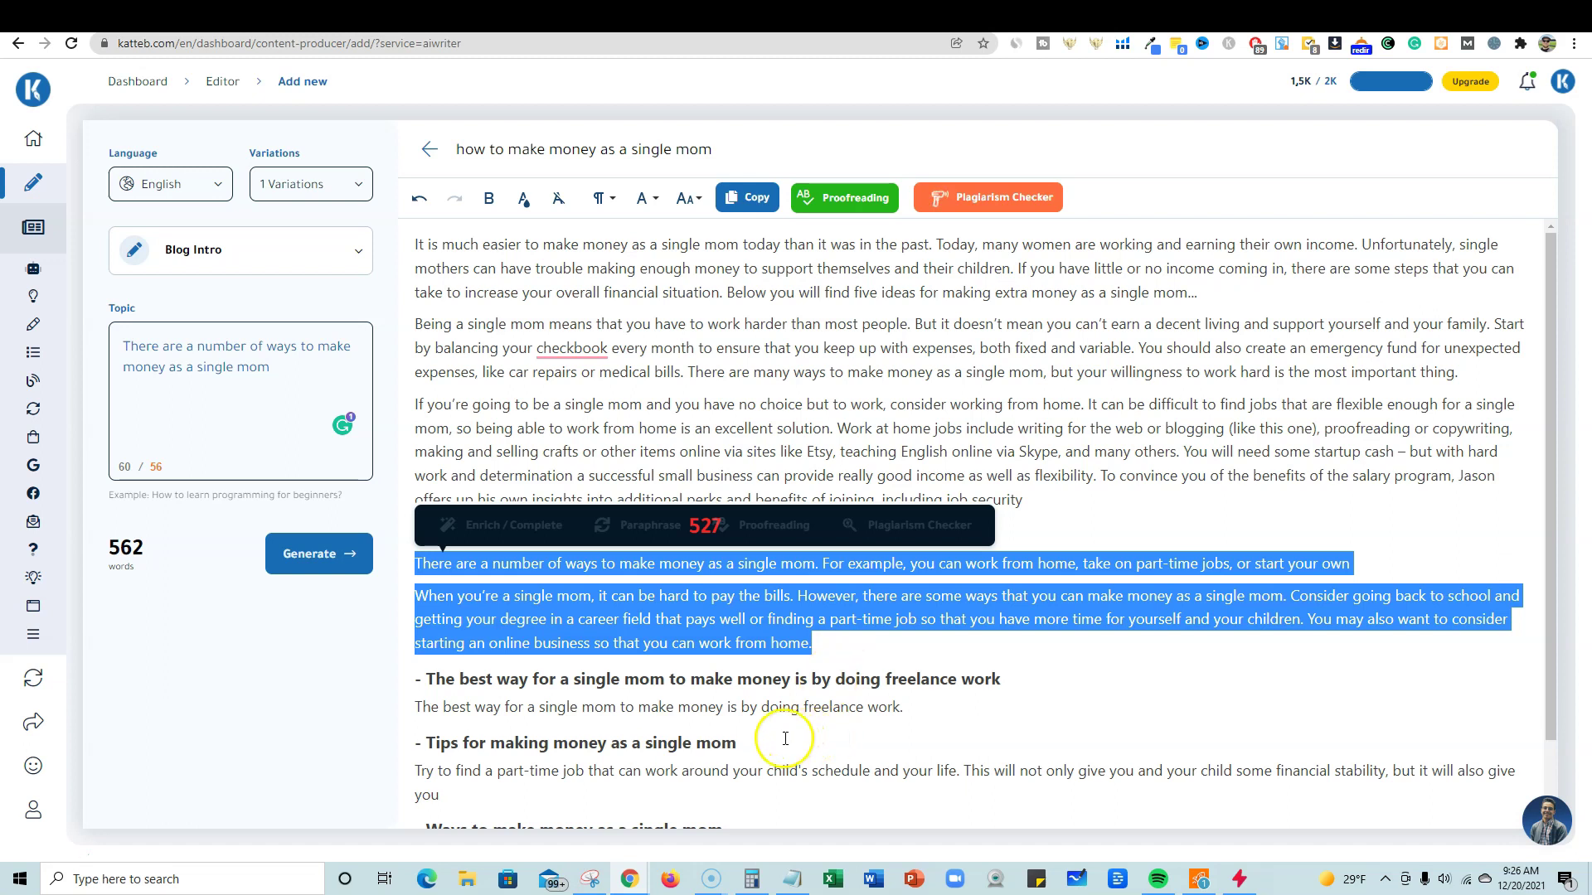
Step: Extend the Tips heading and its paragraph with Enrich / Complete, bringing the article to 562 words
{"action": "left_click_drag", "start_coordinate": [448, 798], "coordinate": [396, 750]}
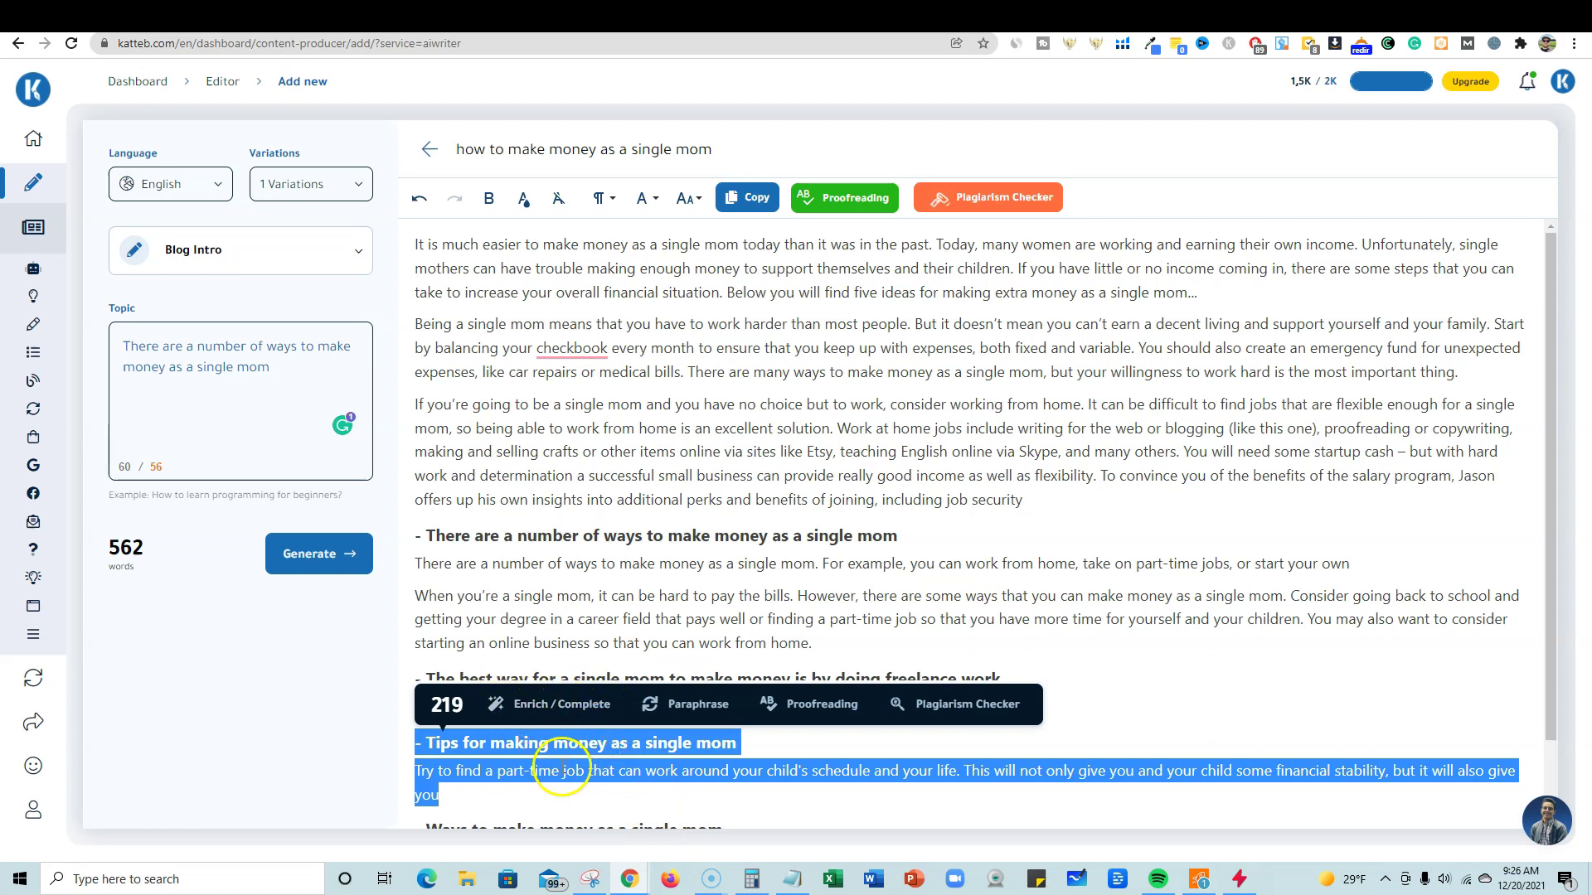
{"action": "left_click", "coordinate": [549, 706]}
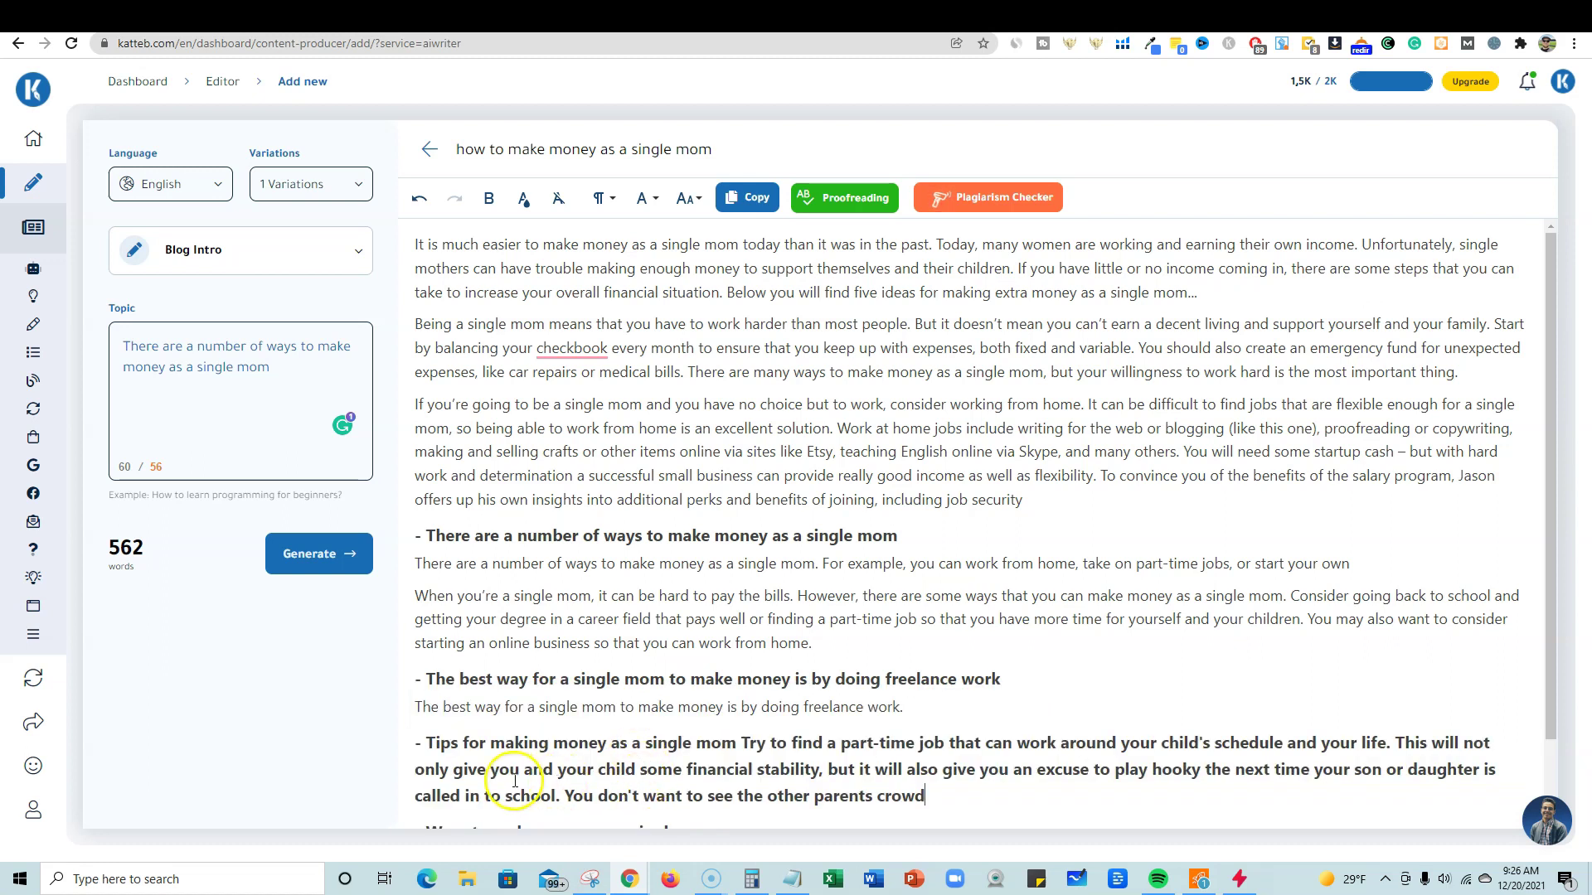
{"action": "scroll", "coordinate": [604, 739], "scroll_direction": "down", "scroll_amount": 1}
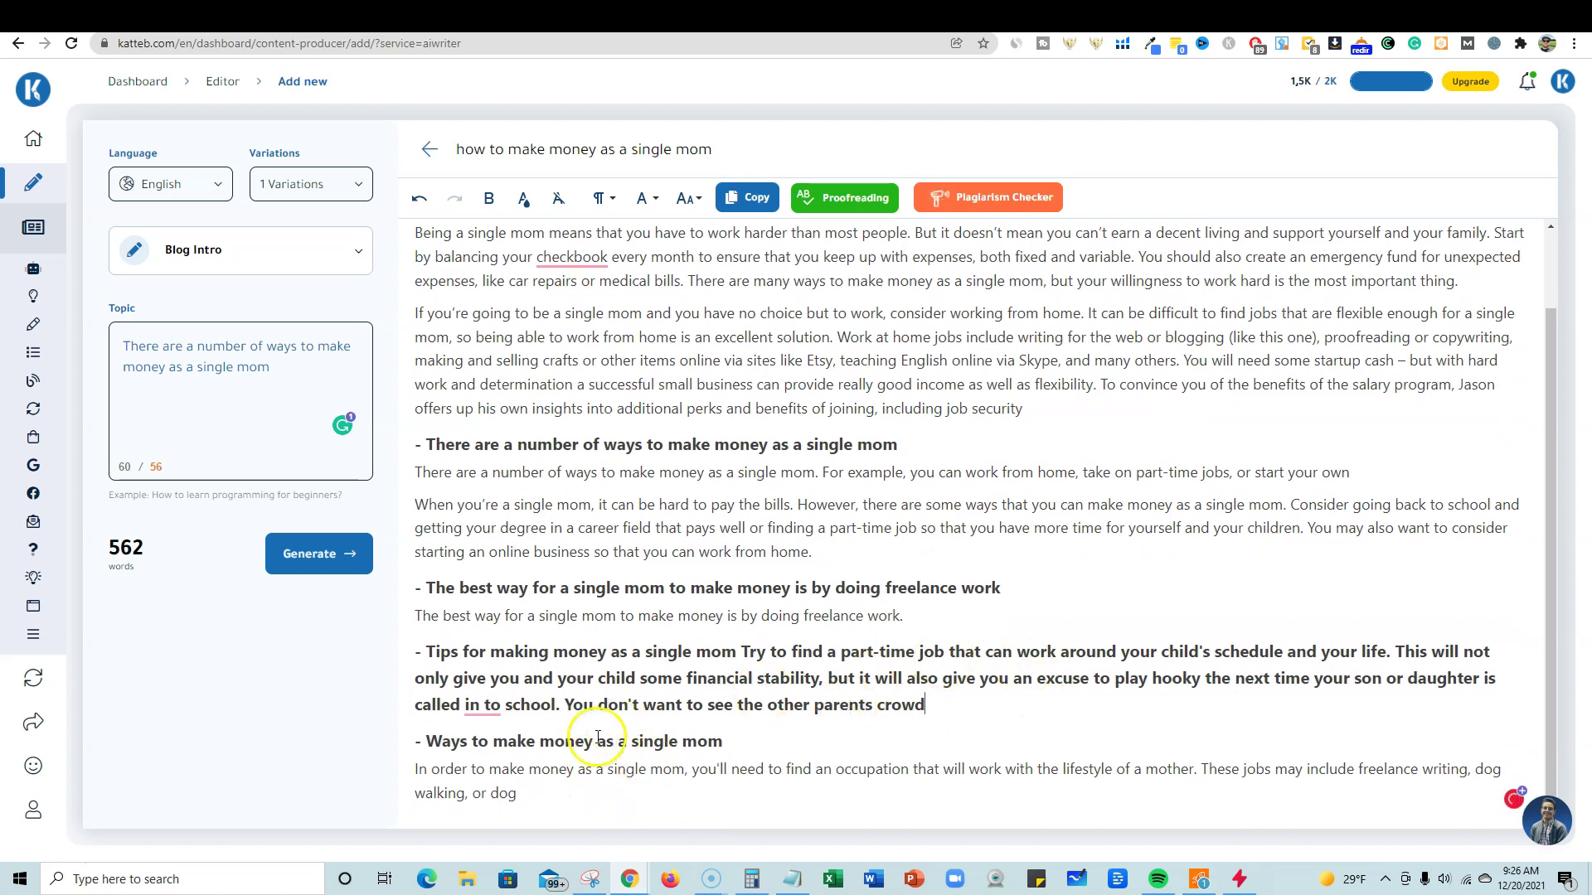
{"action": "scroll", "coordinate": [754, 711], "scroll_direction": "up", "scroll_amount": 1}
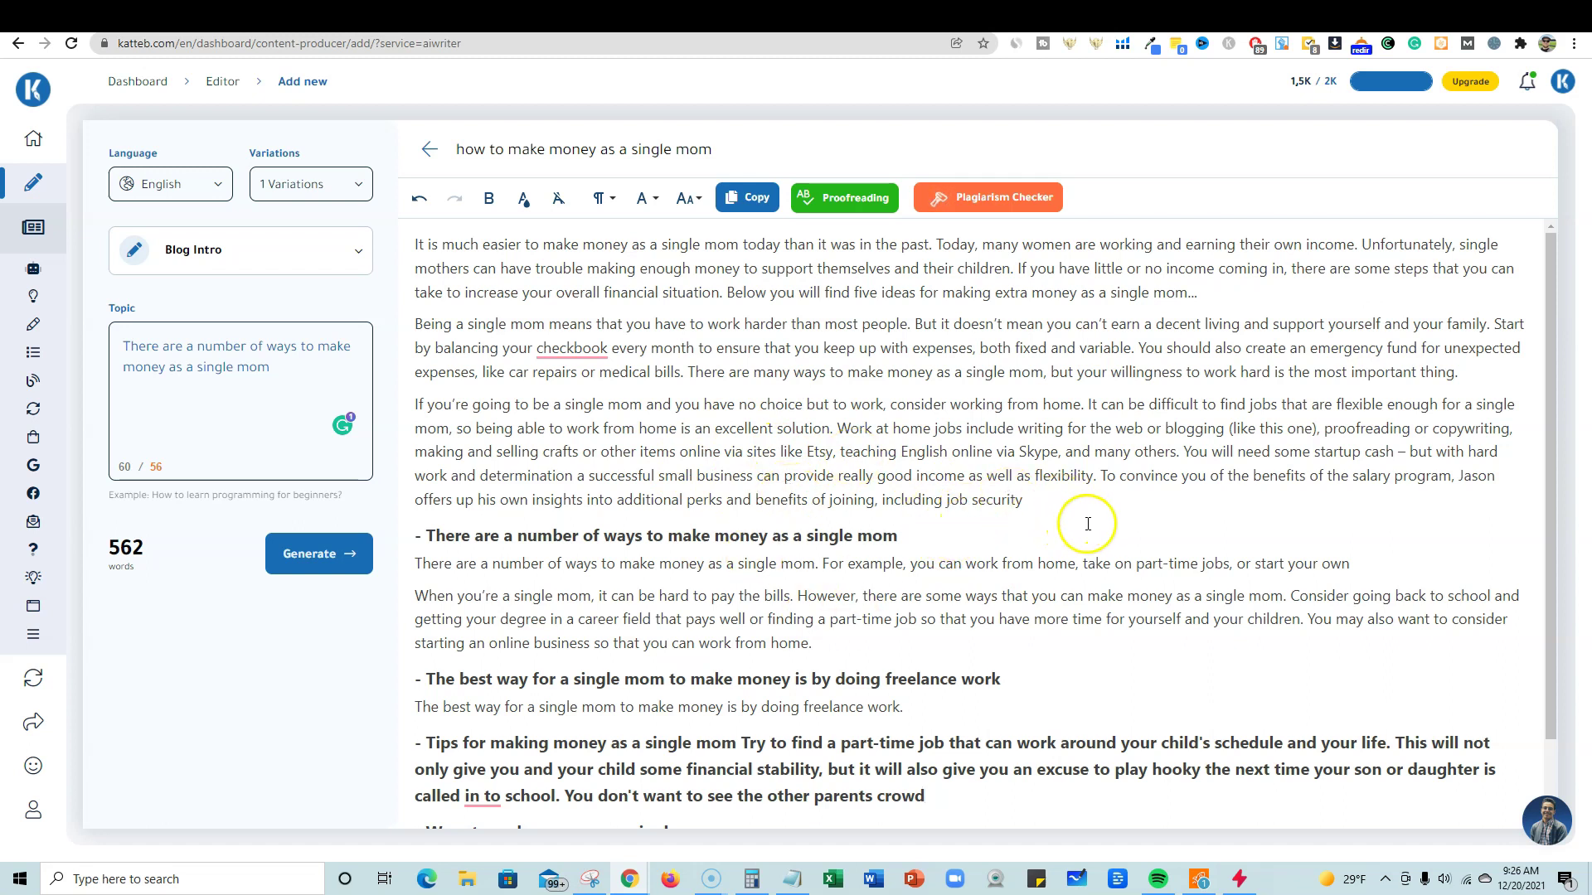
{"action": "scroll", "coordinate": [1028, 617], "scroll_direction": "down", "scroll_amount": 2}
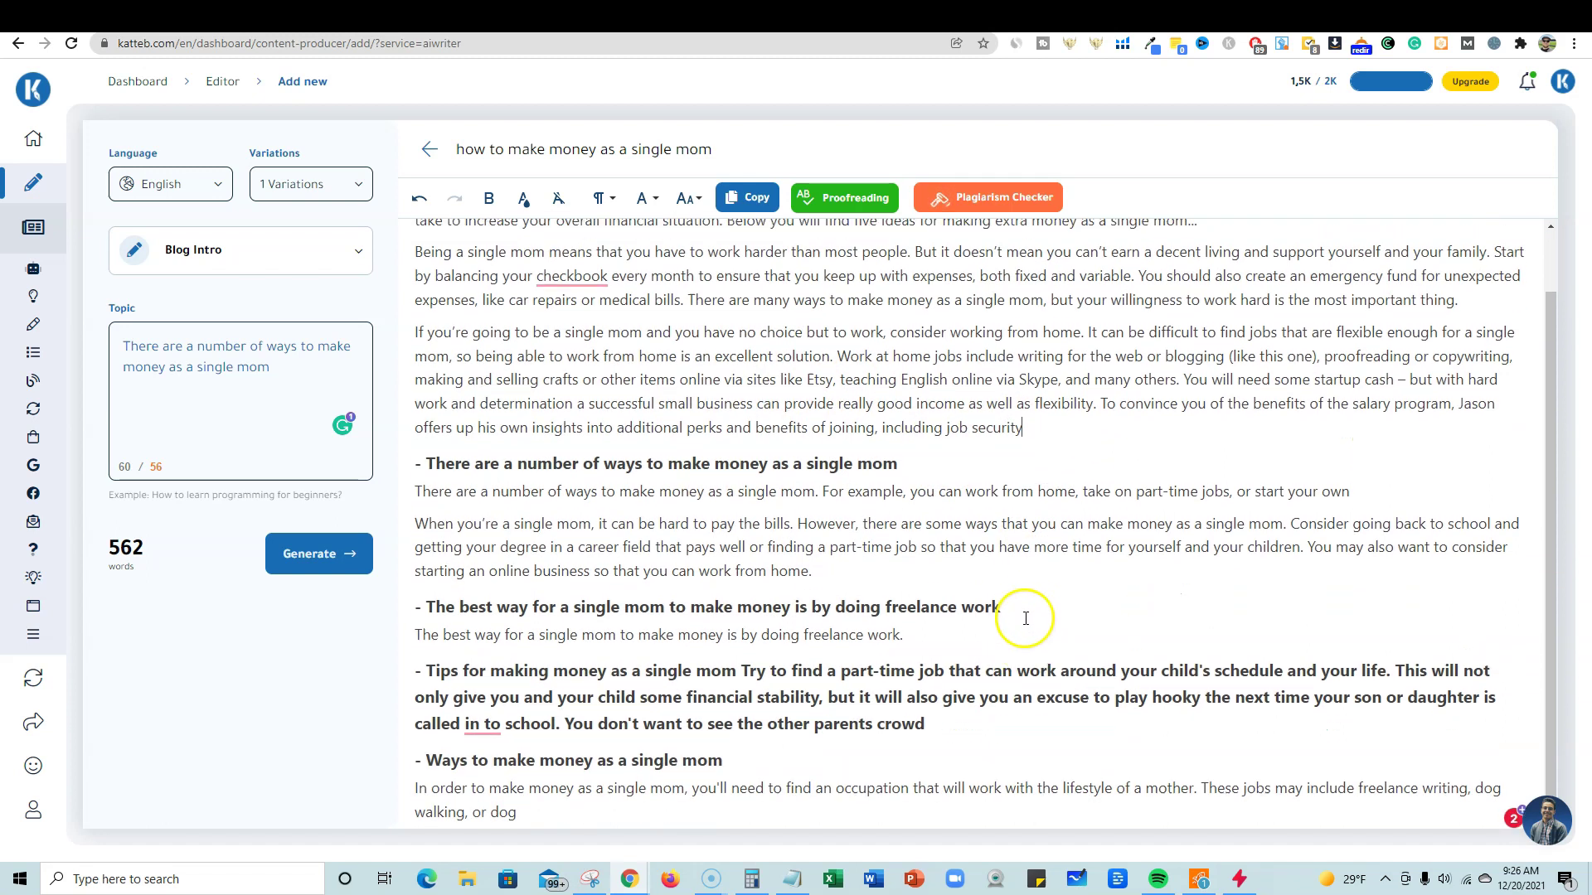
{"action": "scroll", "coordinate": [1025, 601], "scroll_direction": "up", "scroll_amount": 2}
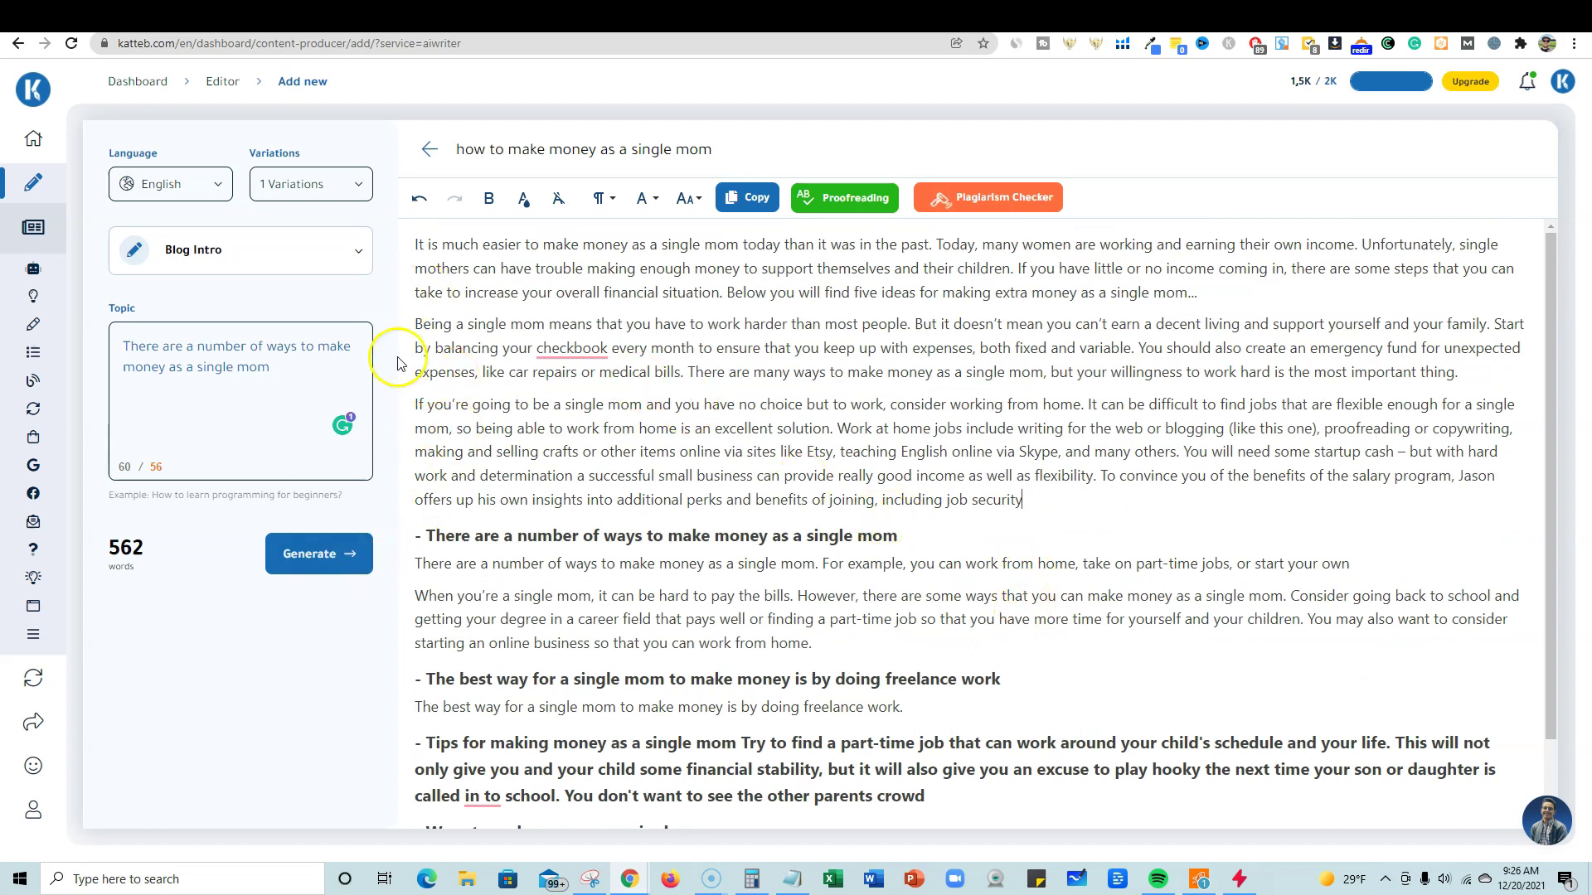
{"action": "left_click", "coordinate": [303, 261]}
{"action": "scroll", "coordinate": [241, 452], "scroll_direction": "down", "scroll_amount": 5}
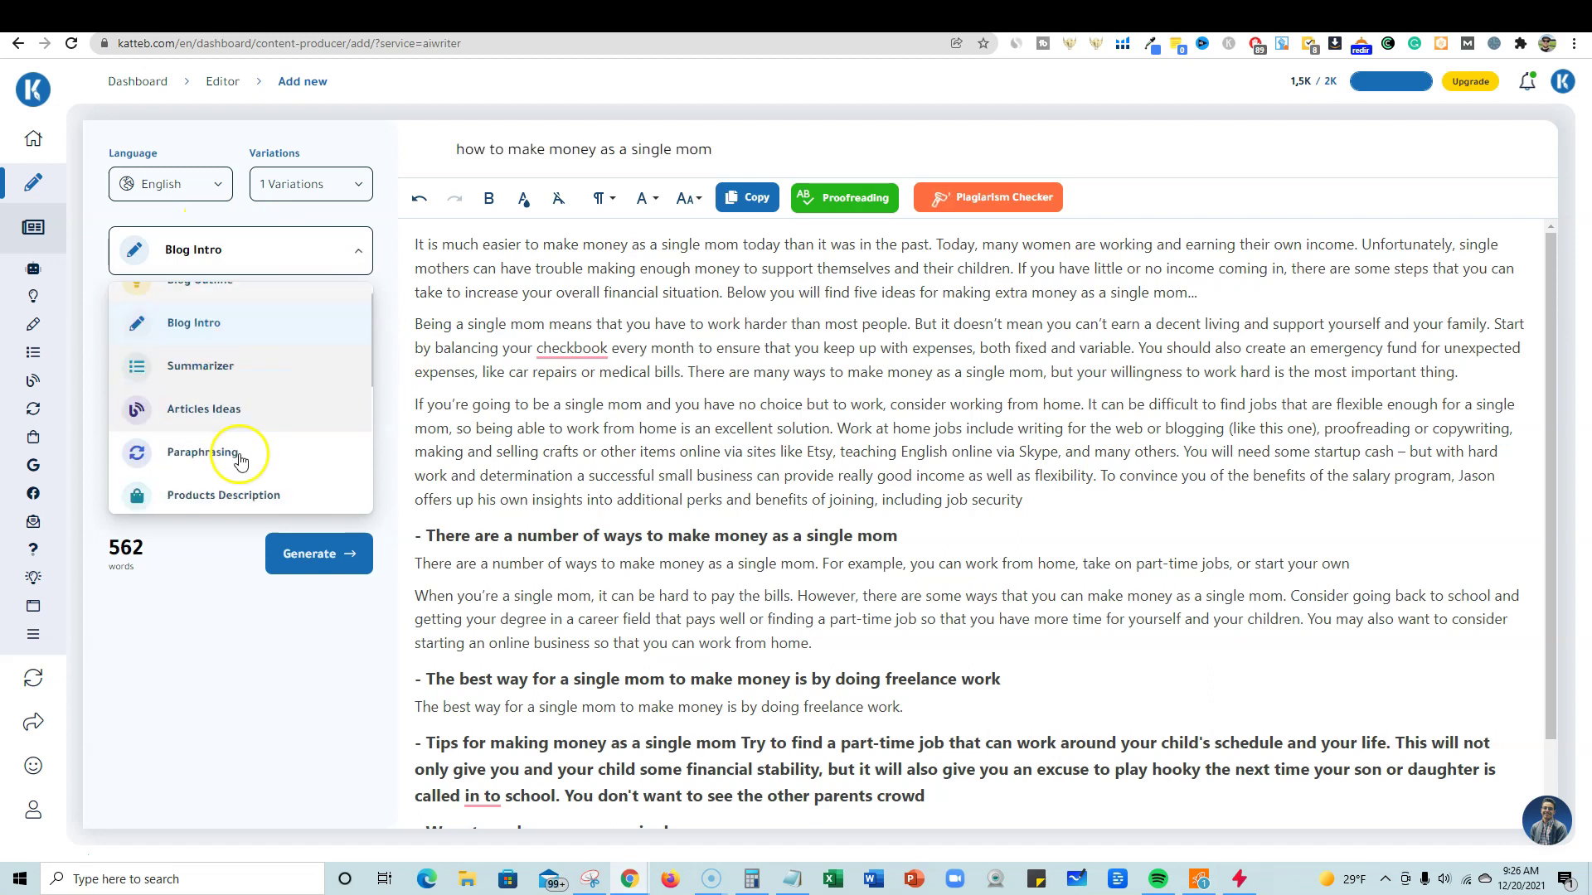
{"action": "scroll", "coordinate": [248, 432], "scroll_direction": "up", "scroll_amount": 2}
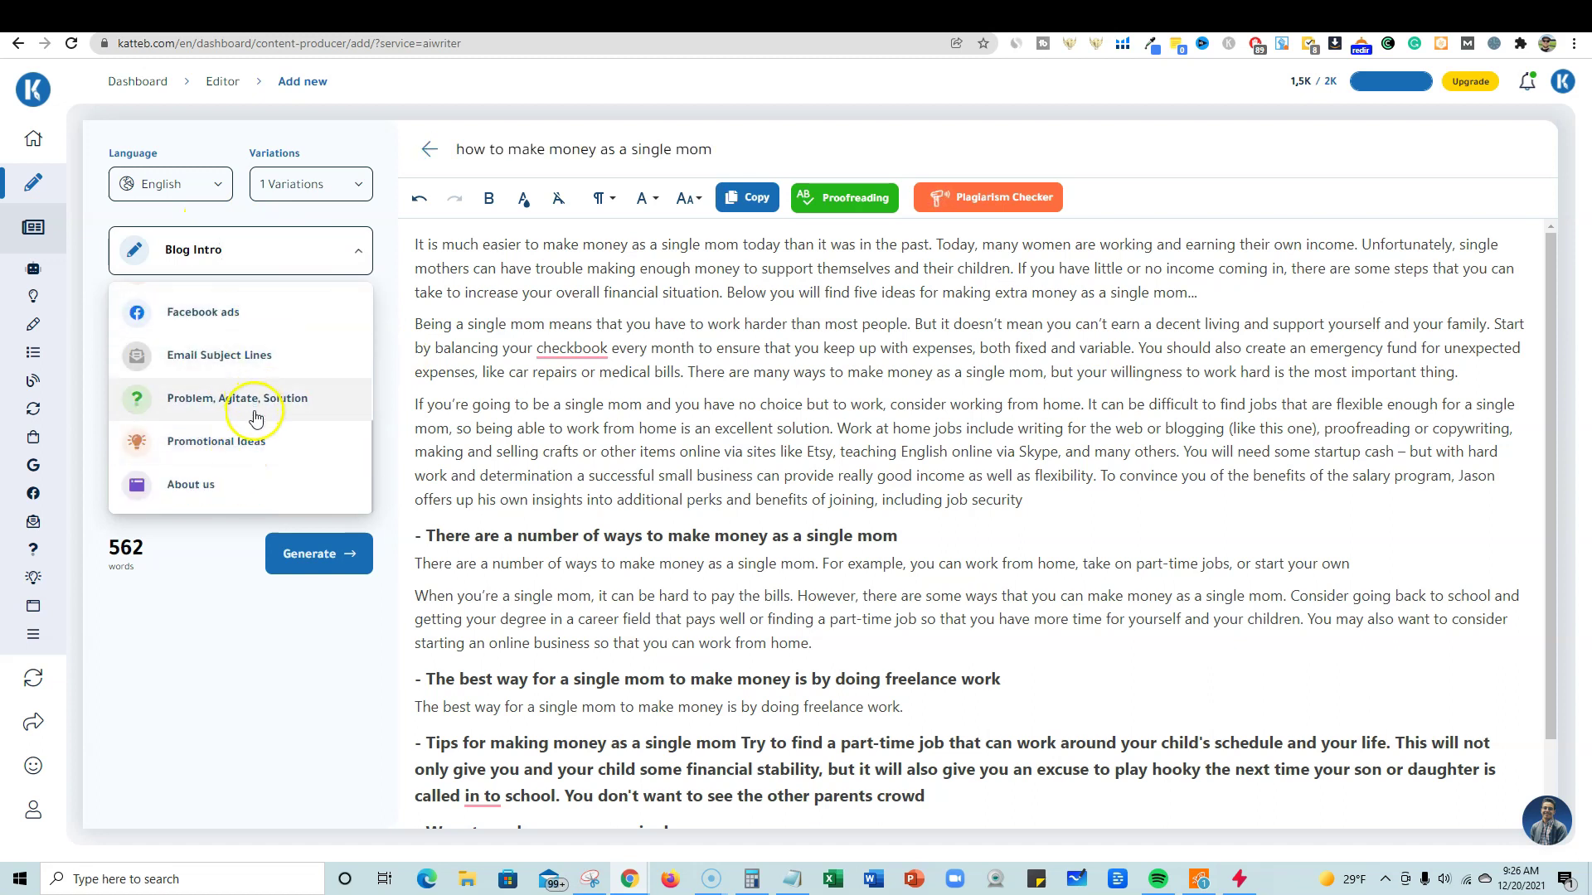
{"action": "scroll", "coordinate": [257, 444], "scroll_direction": "up", "scroll_amount": 2}
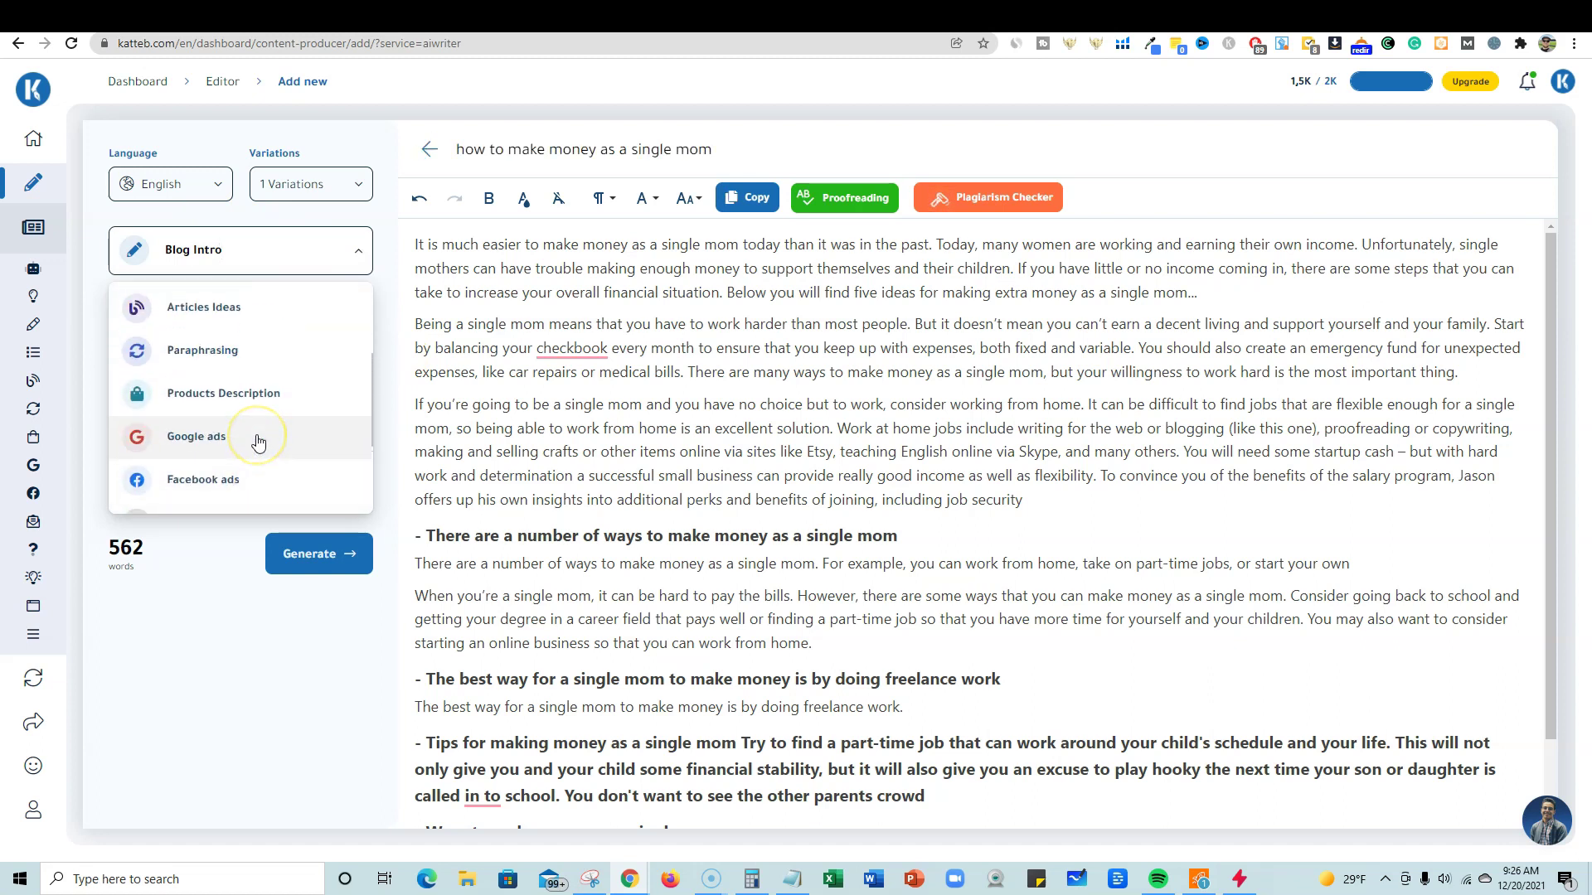
{"action": "left_click", "coordinate": [506, 408]}
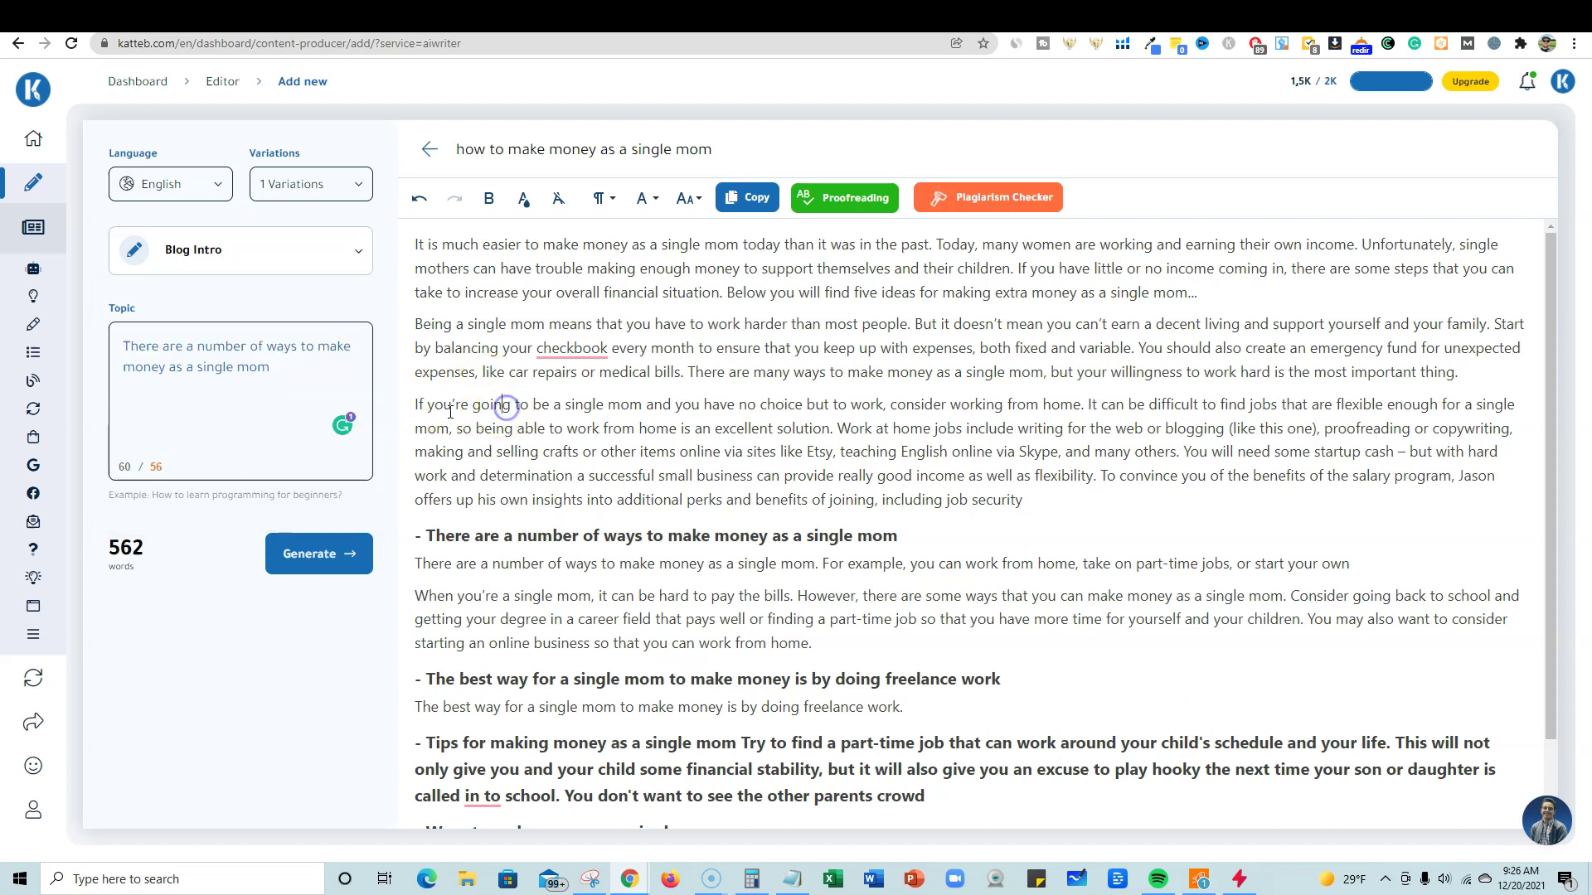
{"action": "mouse_move", "coordinate": [37, 227]}
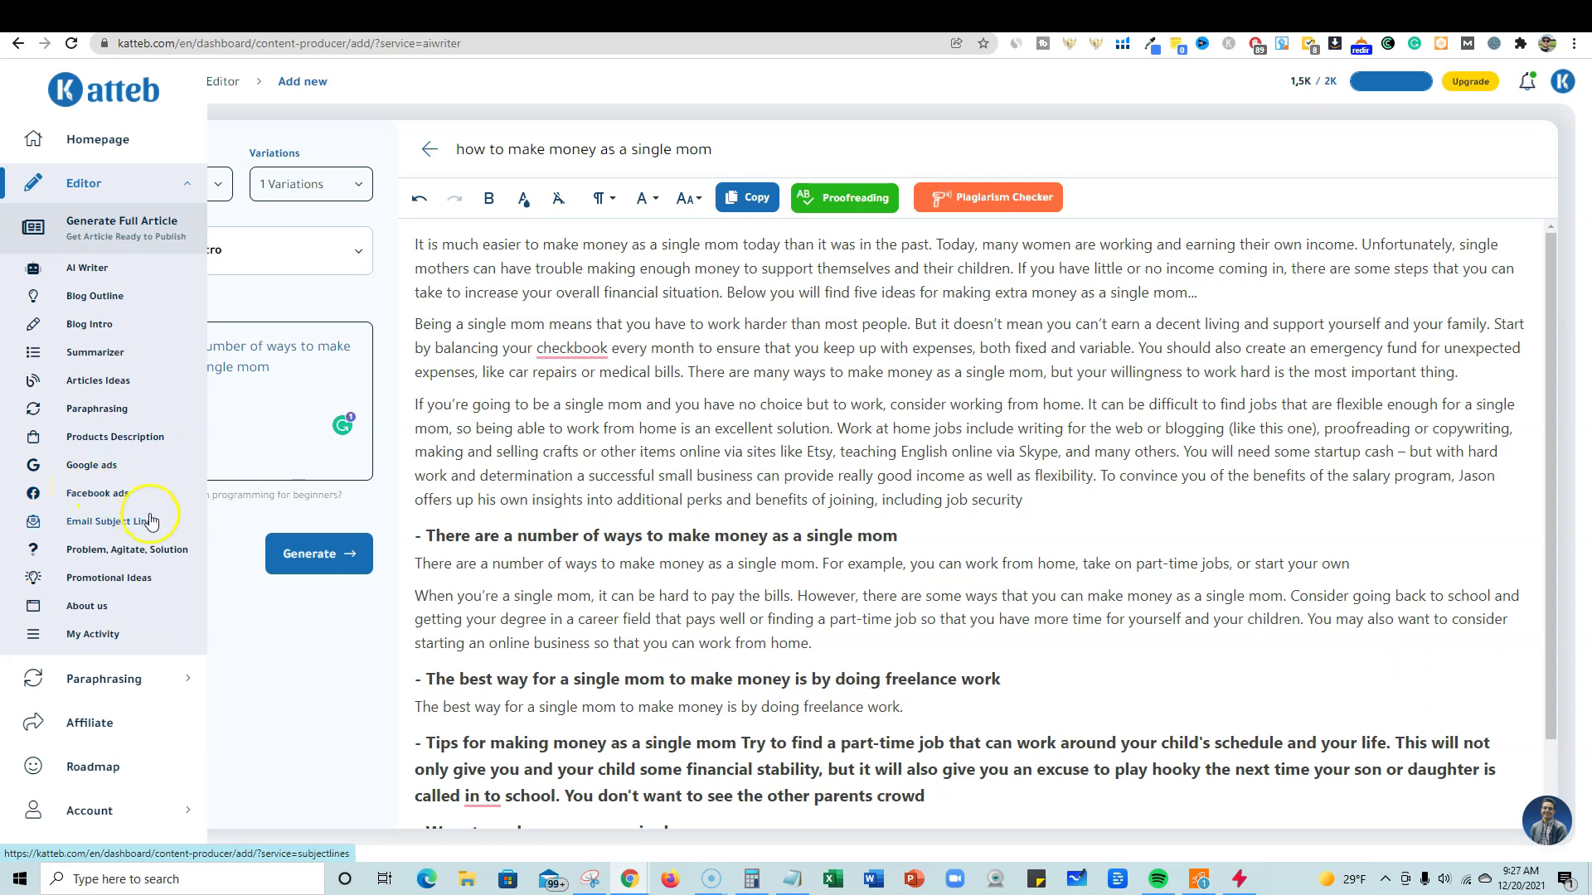
Step: Start a new Full Article paraphrase from the Paraphrasing section, dismissing the fetch-by-URL box
{"action": "left_click", "coordinate": [104, 685]}
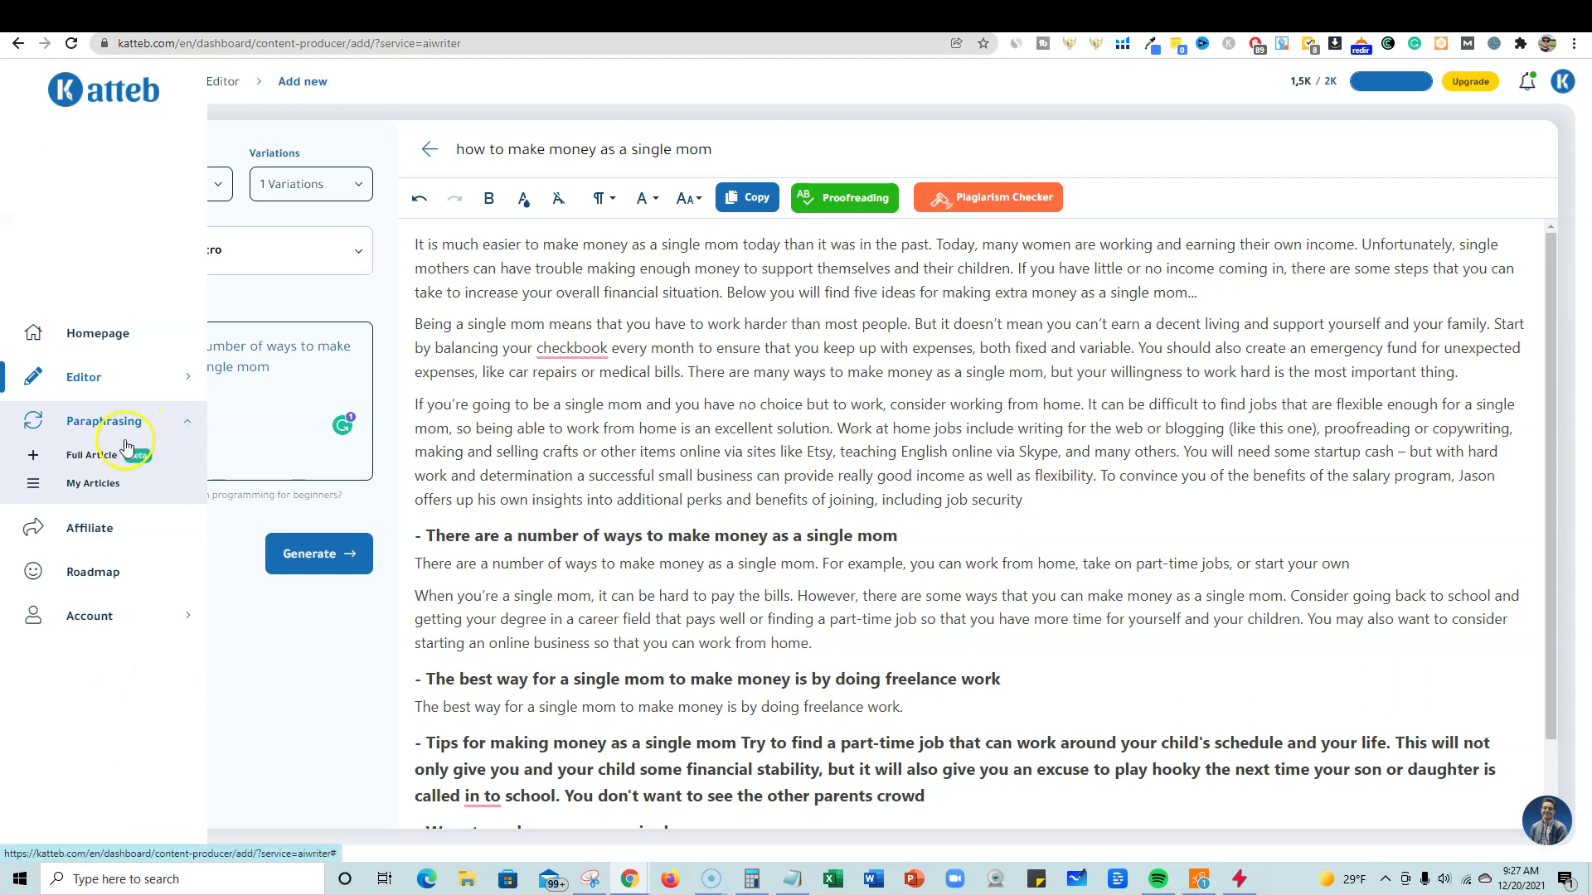
{"action": "left_click", "coordinate": [95, 464]}
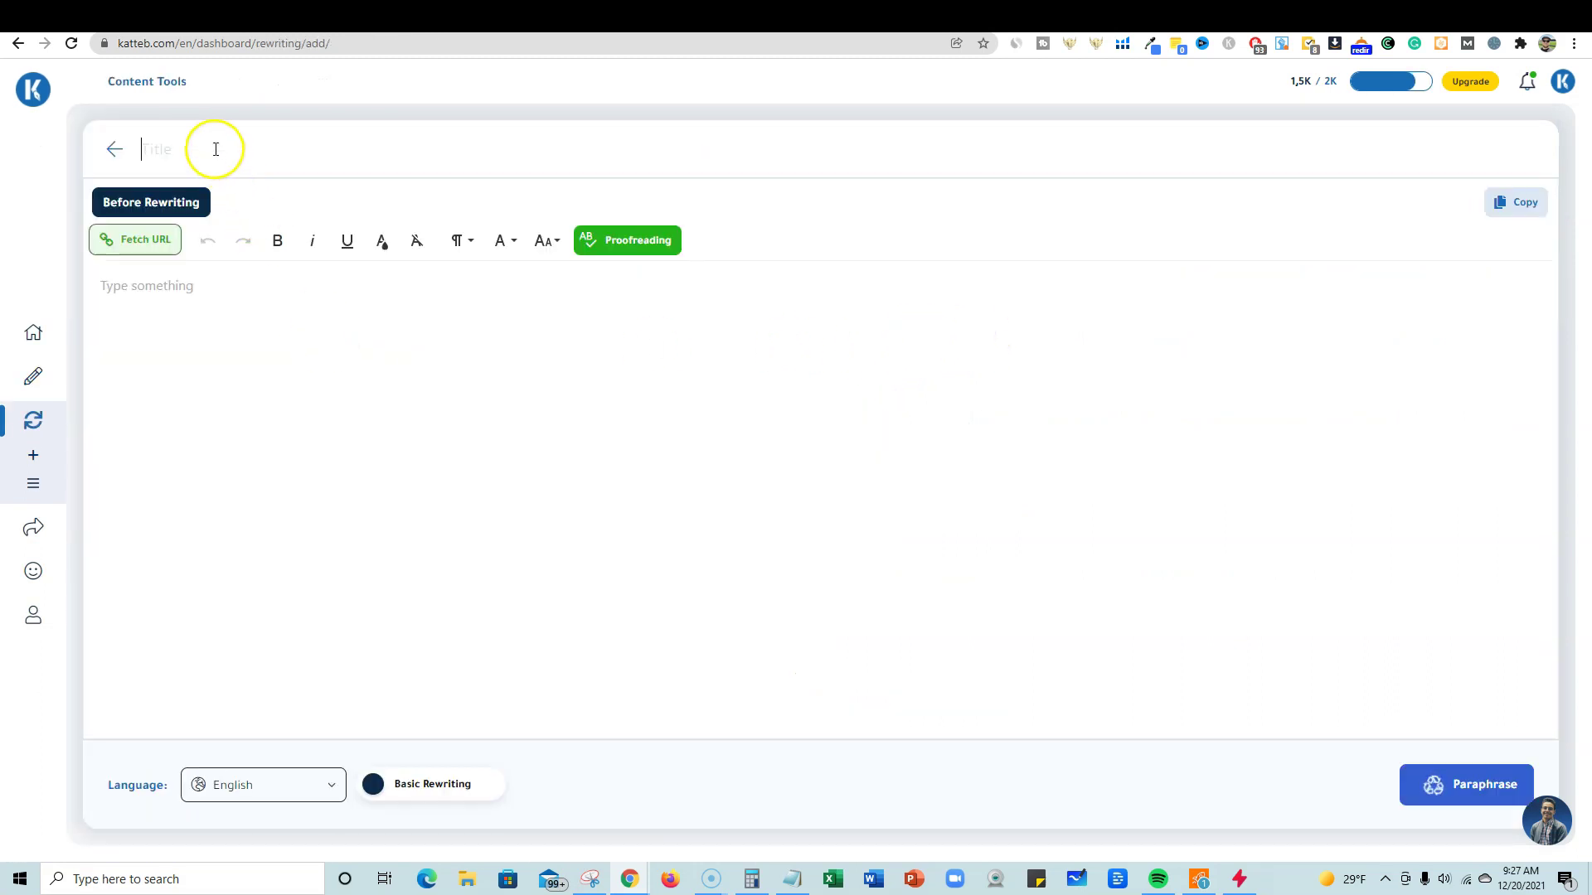
{"action": "left_click", "coordinate": [144, 245]}
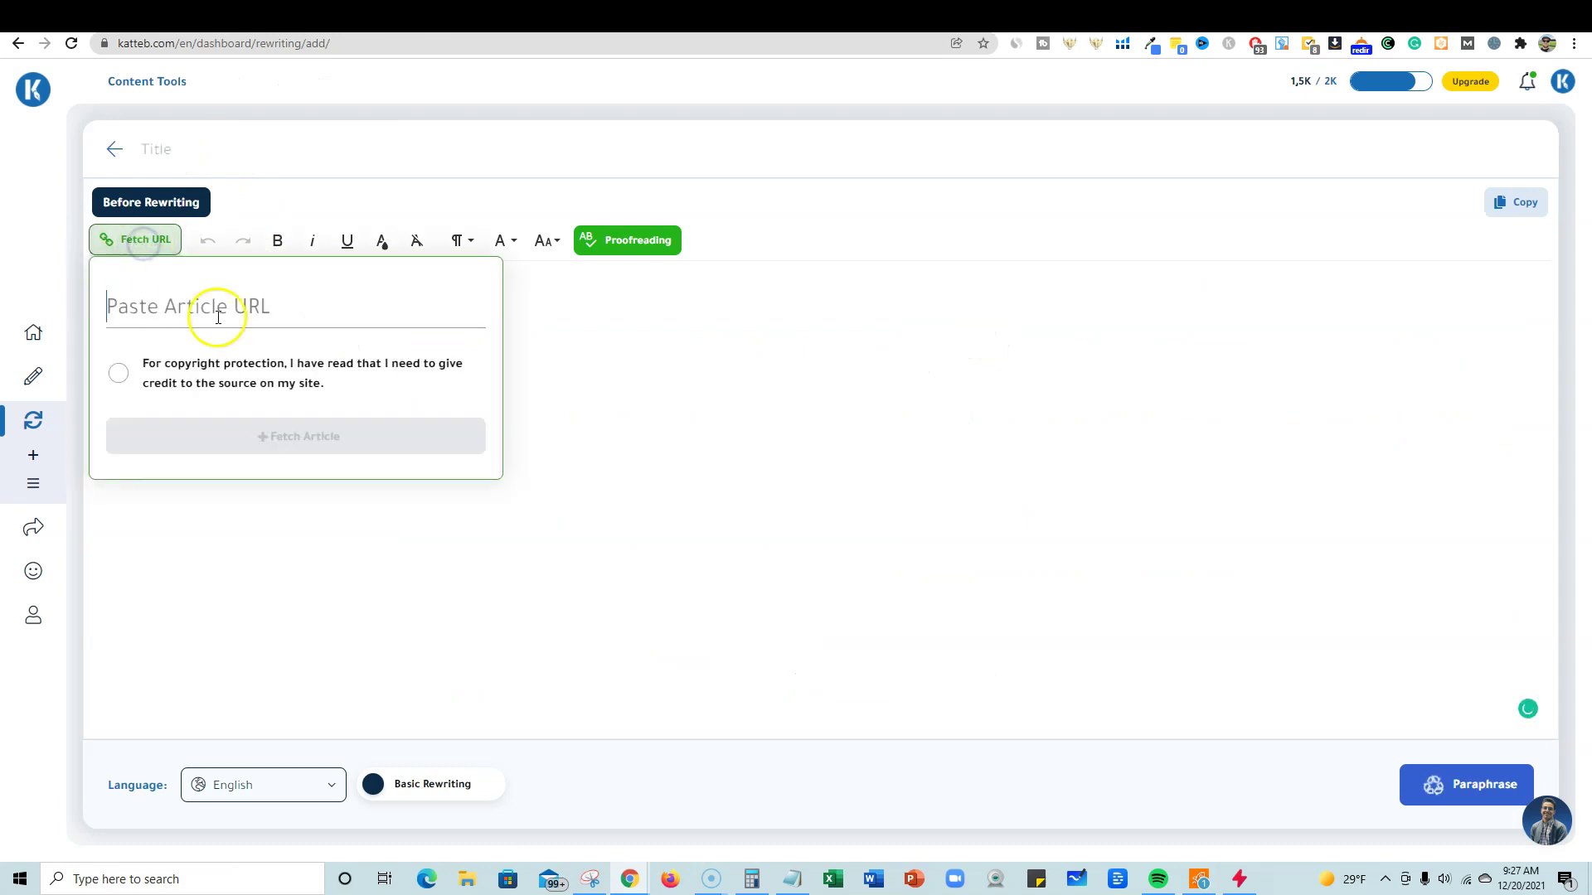
{"action": "left_click", "coordinate": [178, 145]}
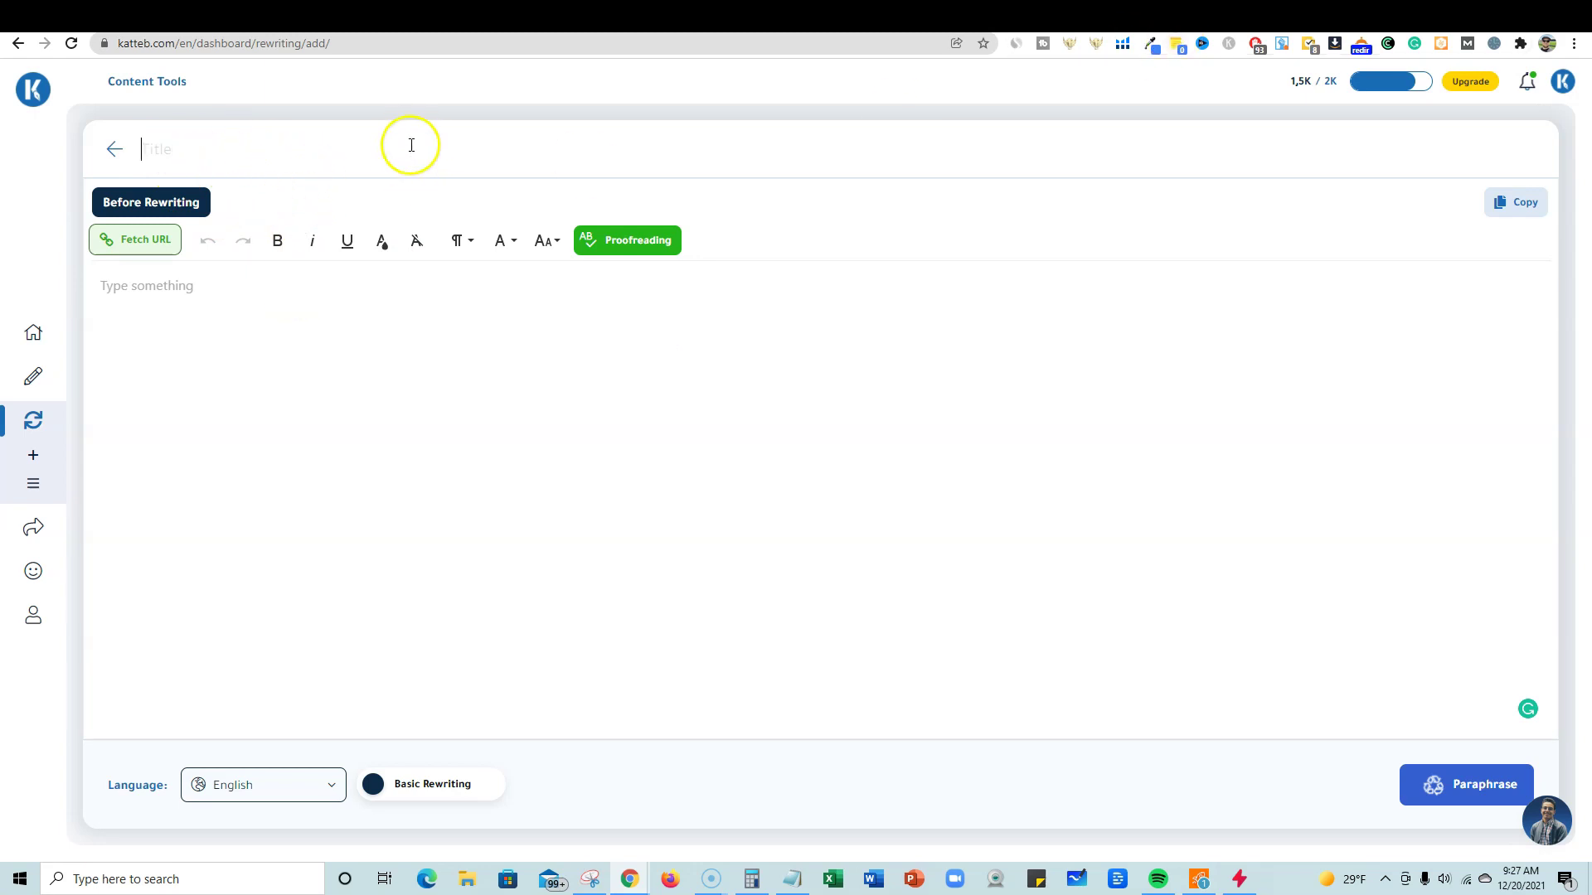
Step: Paste the EzineArticles car-accessories intro into Before Rewriting and delete its Article Source line
{"action": "left_click", "coordinate": [1299, 15]}
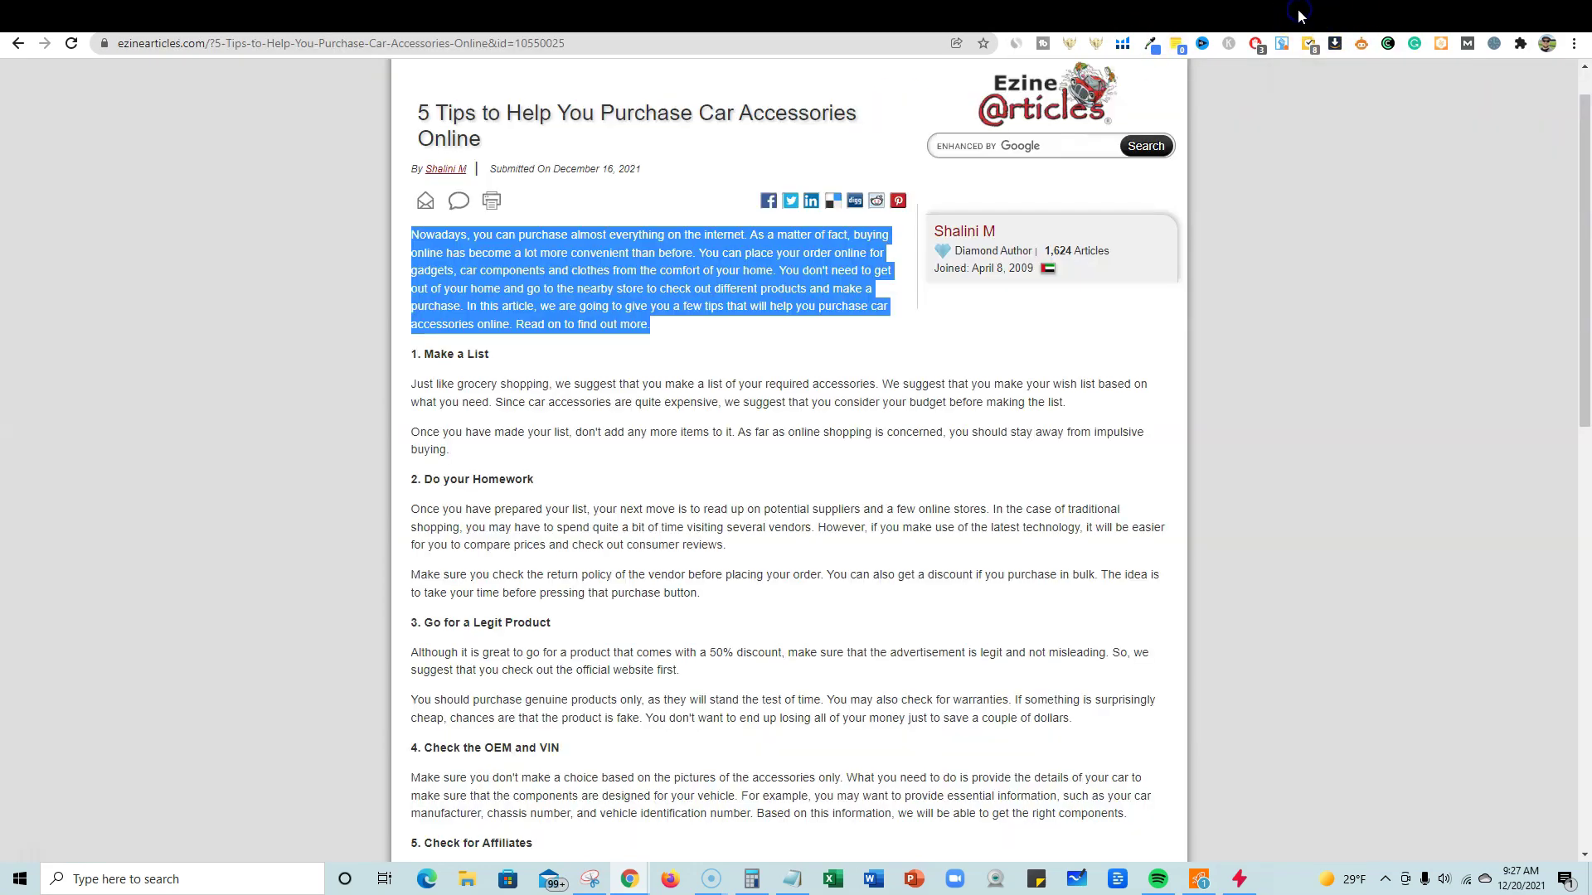
{"action": "right_click", "coordinate": [636, 271]}
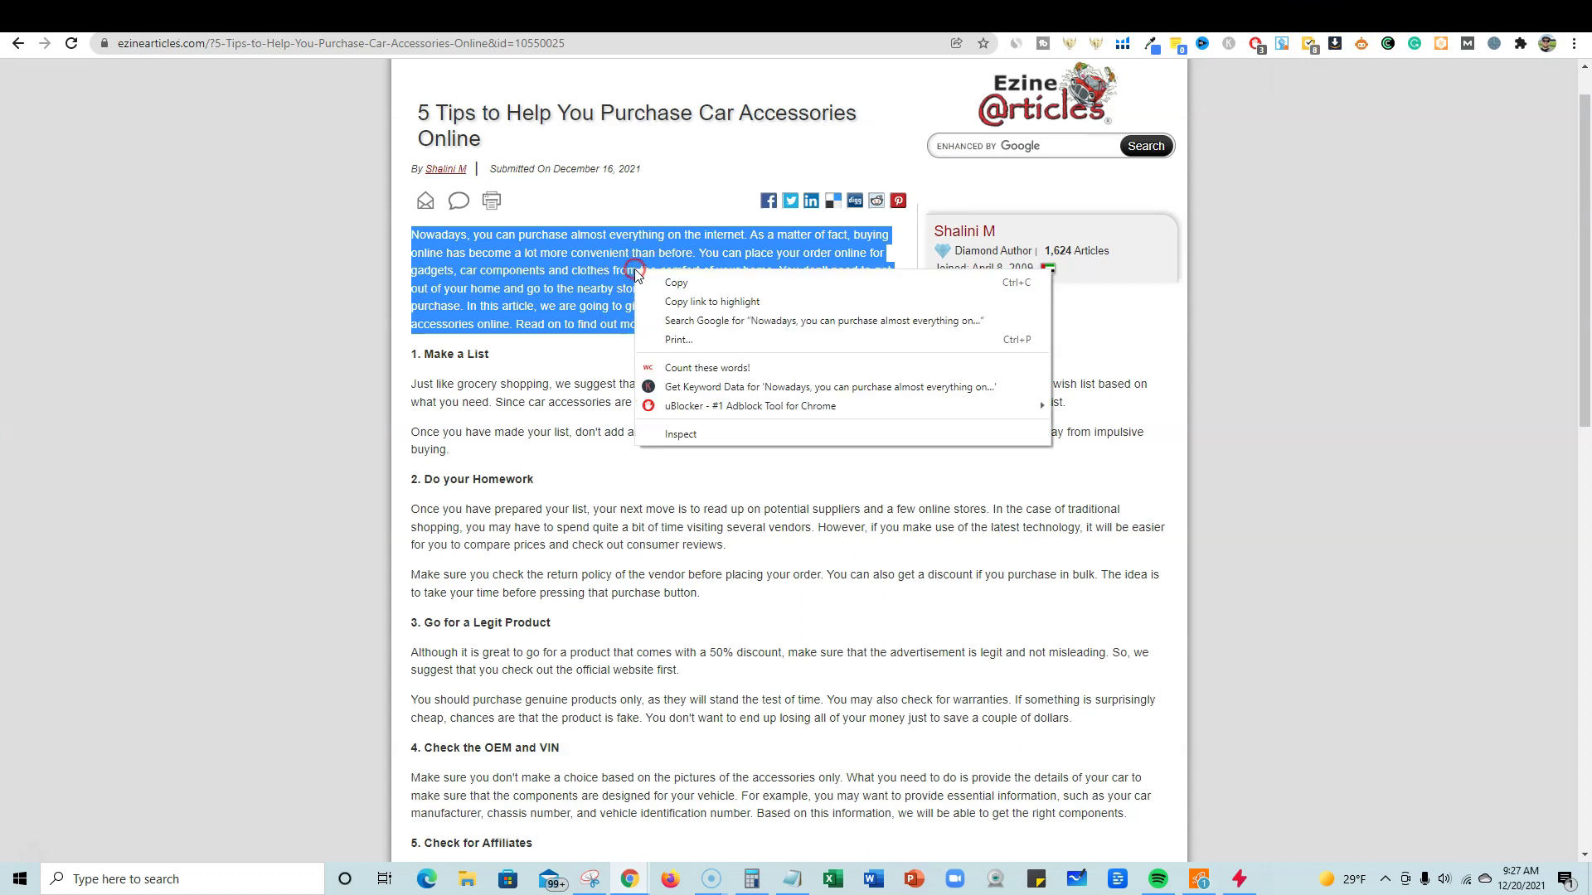
{"action": "left_click", "coordinate": [676, 283]}
{"action": "left_click", "coordinate": [874, 16]}
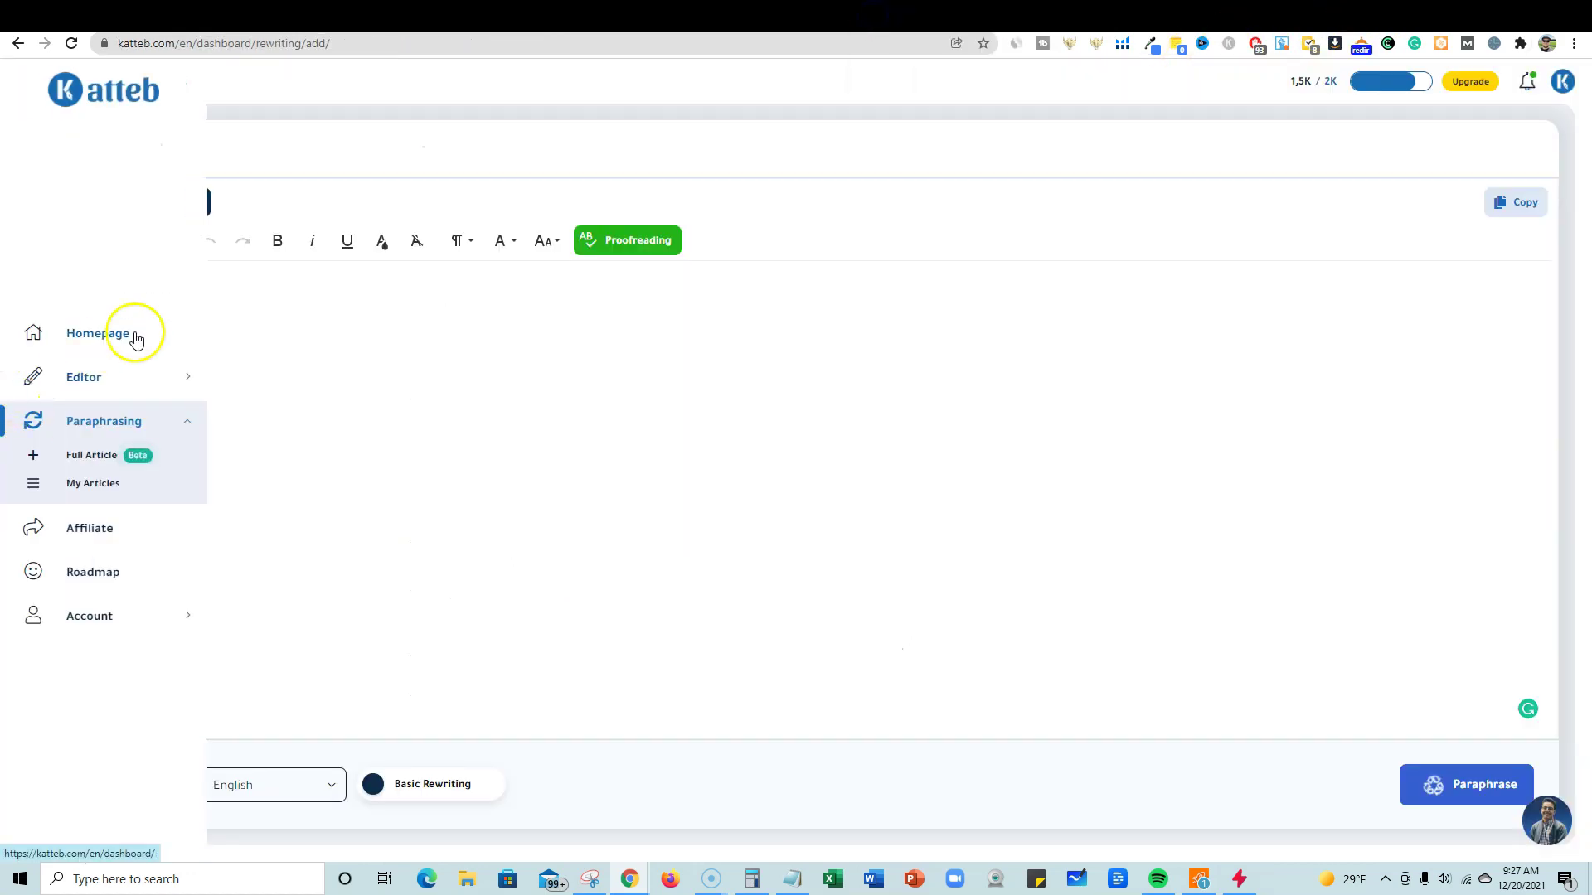
{"action": "left_click", "coordinate": [254, 312]}
{"action": "right_click", "coordinate": [254, 312]}
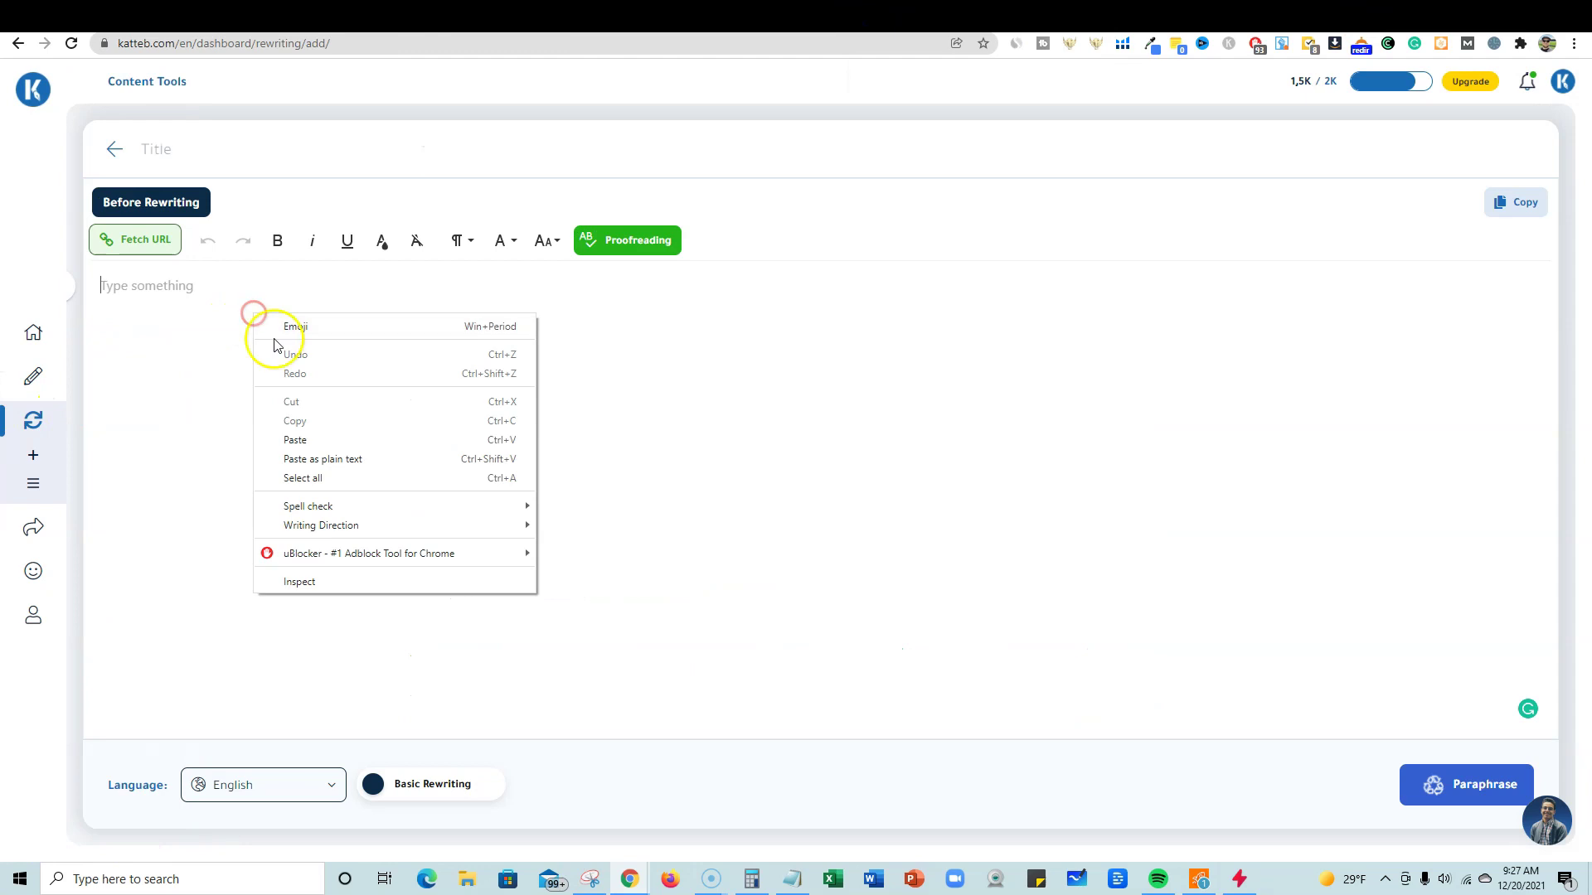
{"action": "left_click", "coordinate": [311, 452]}
{"action": "left_click_drag", "start_coordinate": [372, 381], "coordinate": [102, 370]}
{"action": "key", "text": "BackSpace"}
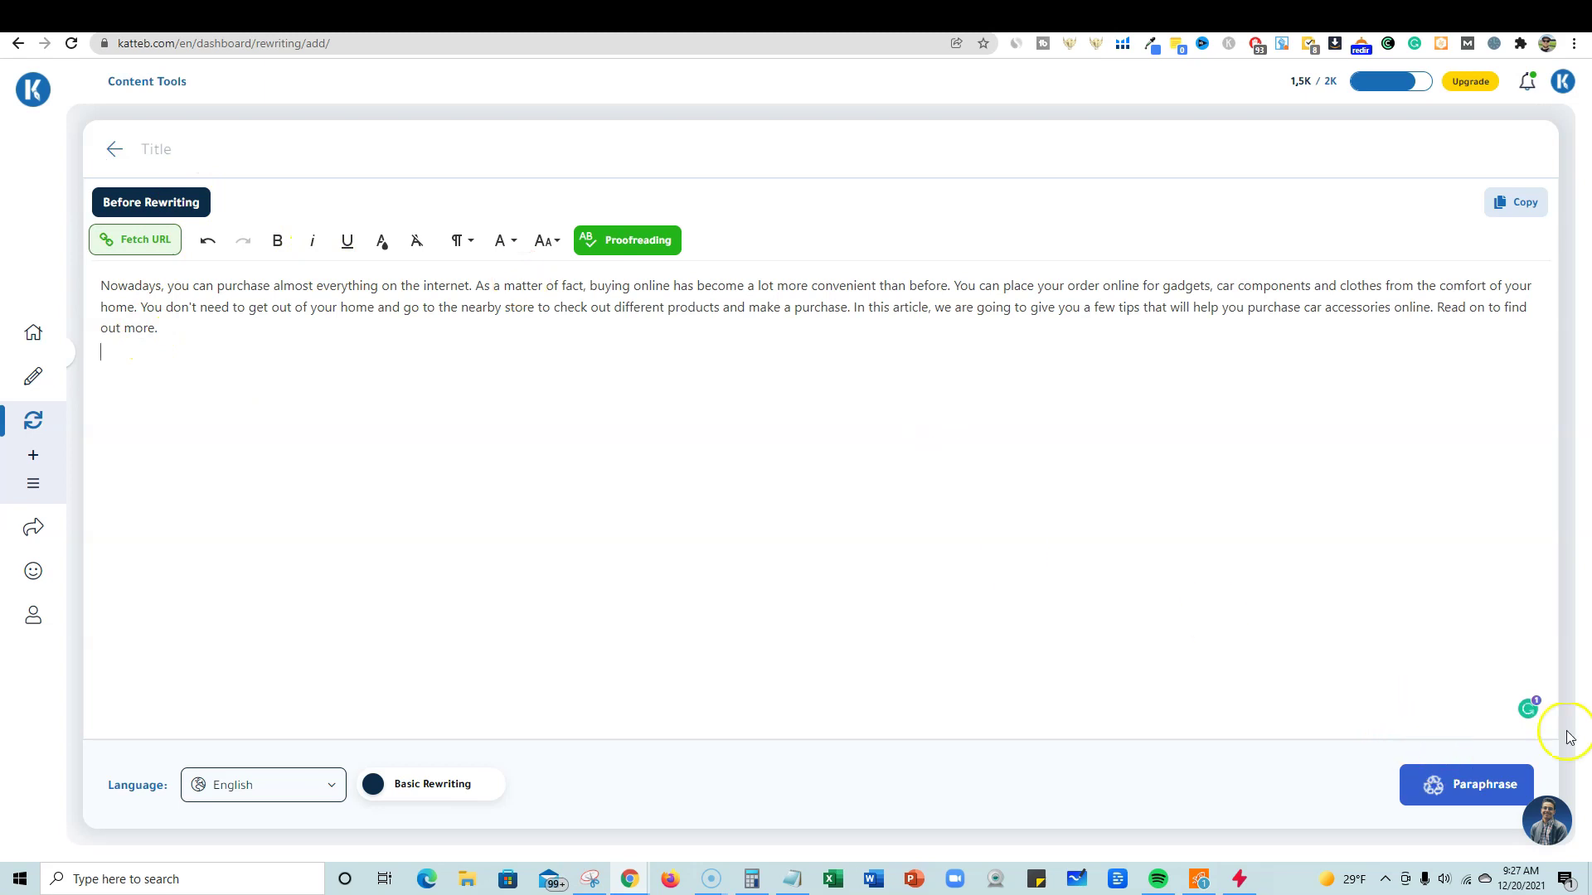
Step: Paraphrase the pasted paragraph in Basic Rewriting mode
{"action": "left_click", "coordinate": [436, 793]}
{"action": "left_click", "coordinate": [412, 792]}
{"action": "left_click", "coordinate": [1484, 786]}
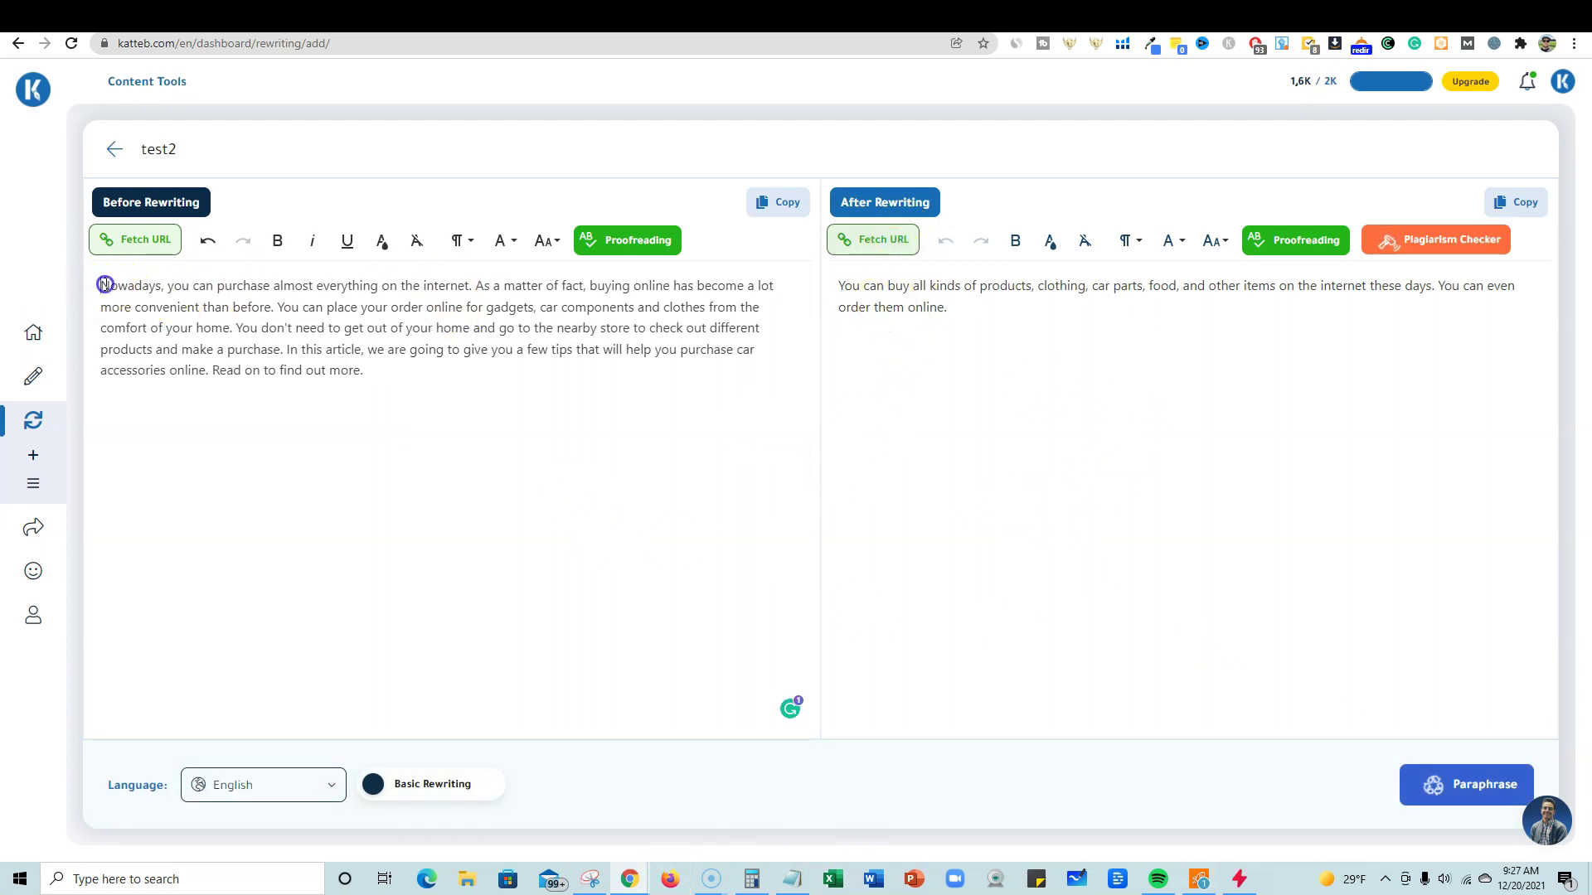
Step: Compare the original car-accessories text with the rewritten version in the After Rewriting panel
{"action": "left_click_drag", "start_coordinate": [100, 285], "coordinate": [440, 368]}
{"action": "left_click", "coordinate": [592, 378]}
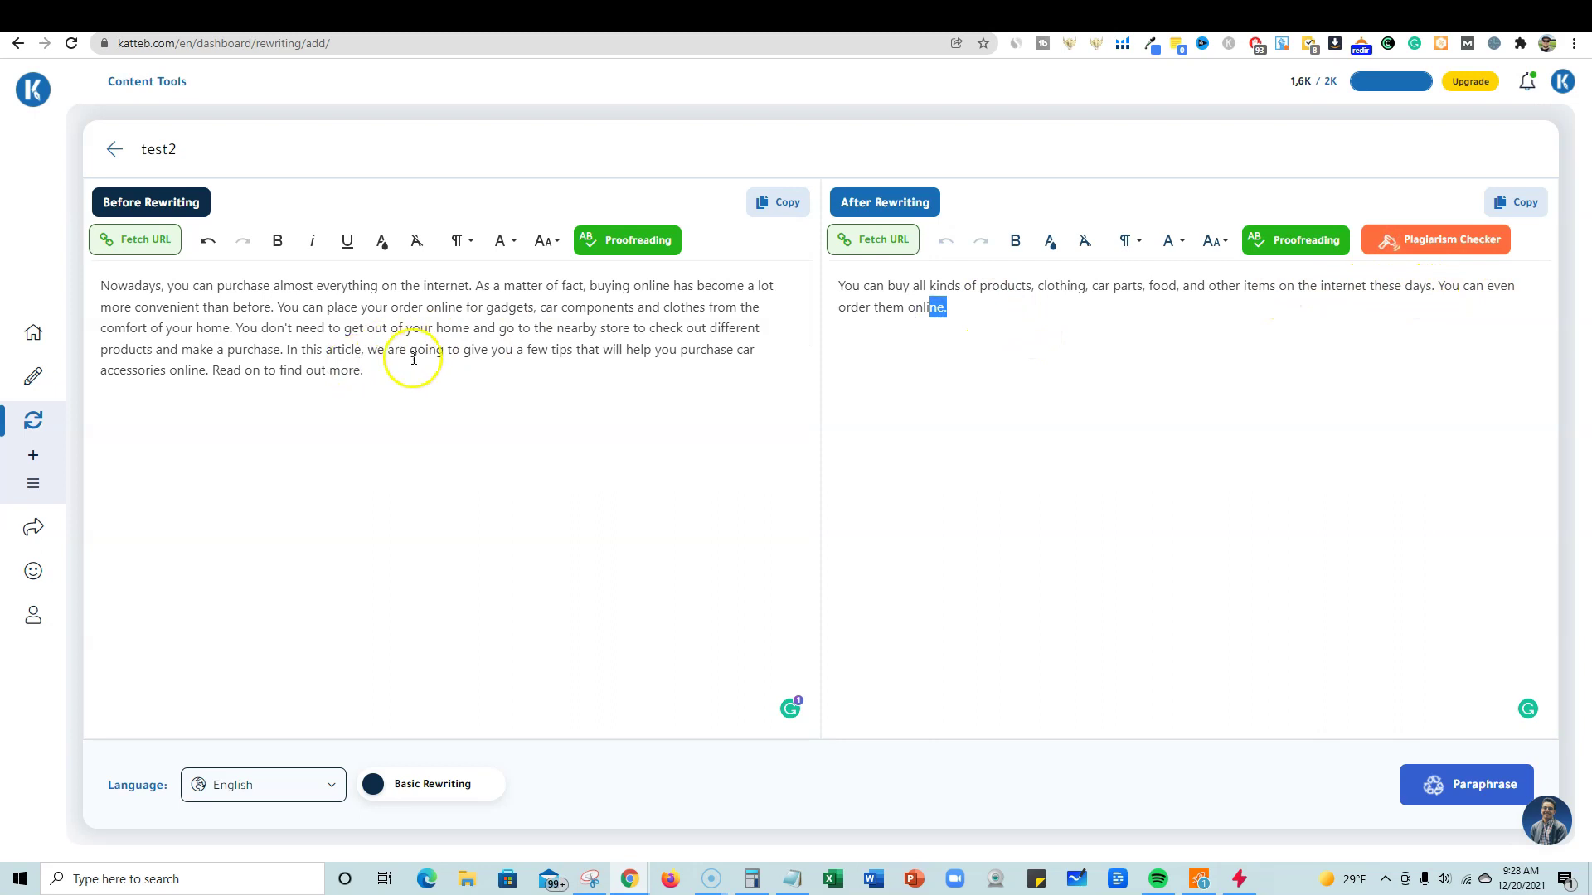
{"action": "left_click_drag", "start_coordinate": [390, 372], "coordinate": [231, 305]}
{"action": "left_click", "coordinate": [1010, 313]}
{"action": "left_click_drag", "start_coordinate": [950, 308], "coordinate": [773, 287]}
{"action": "left_click", "coordinate": [937, 336]}
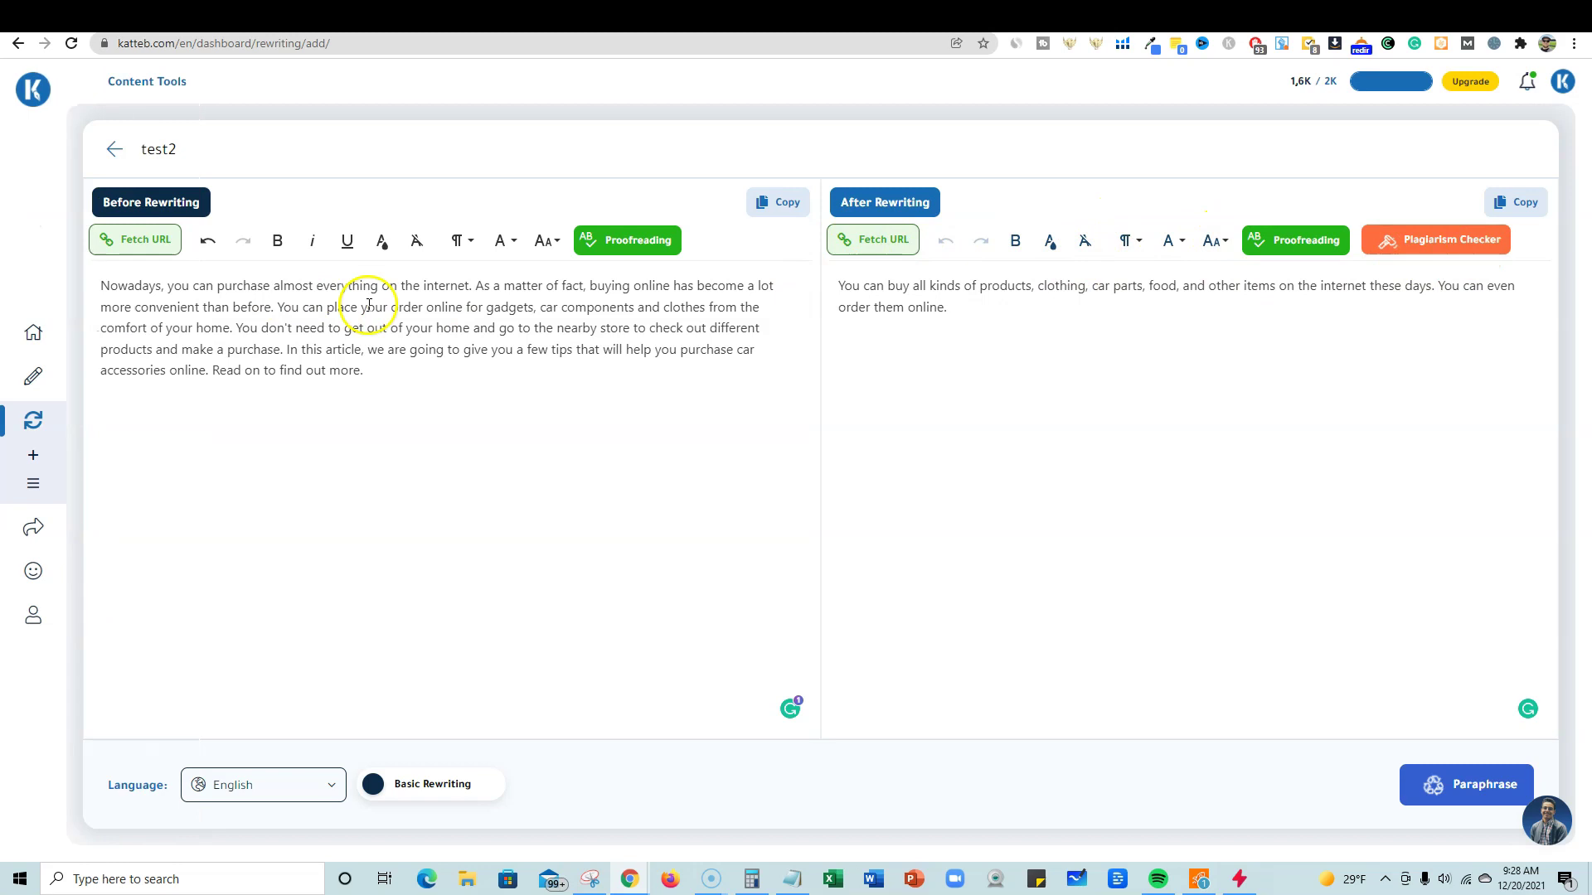
Step: Reopen the 'how to make money as a single mom' article and review its first paragraph
{"action": "mouse_move", "coordinate": [38, 383]}
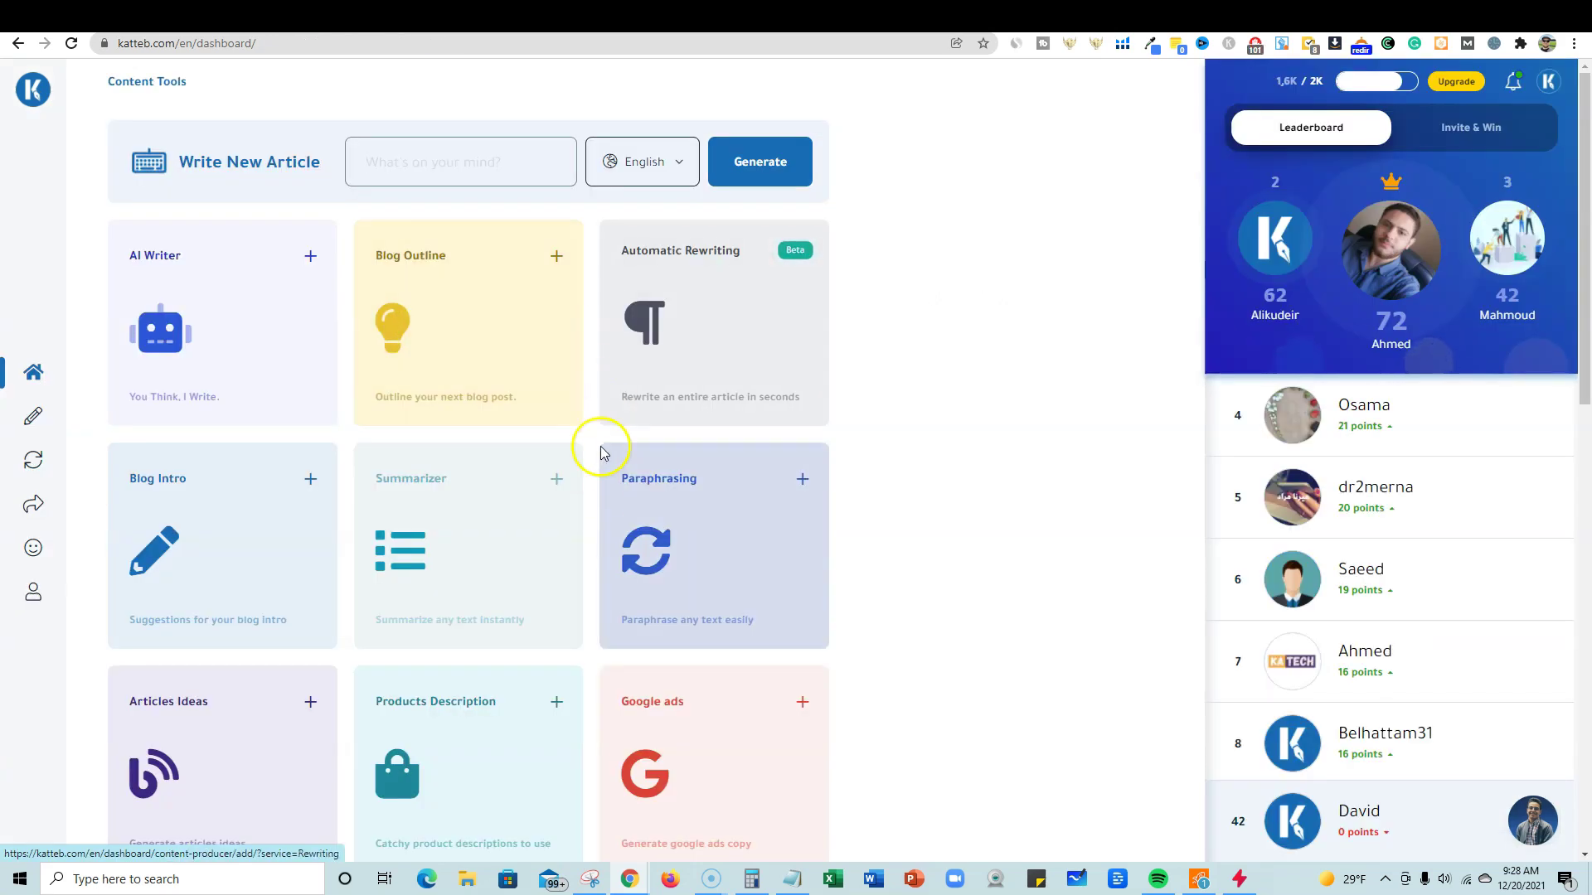
{"action": "scroll", "coordinate": [325, 553], "scroll_direction": "down", "scroll_amount": 10}
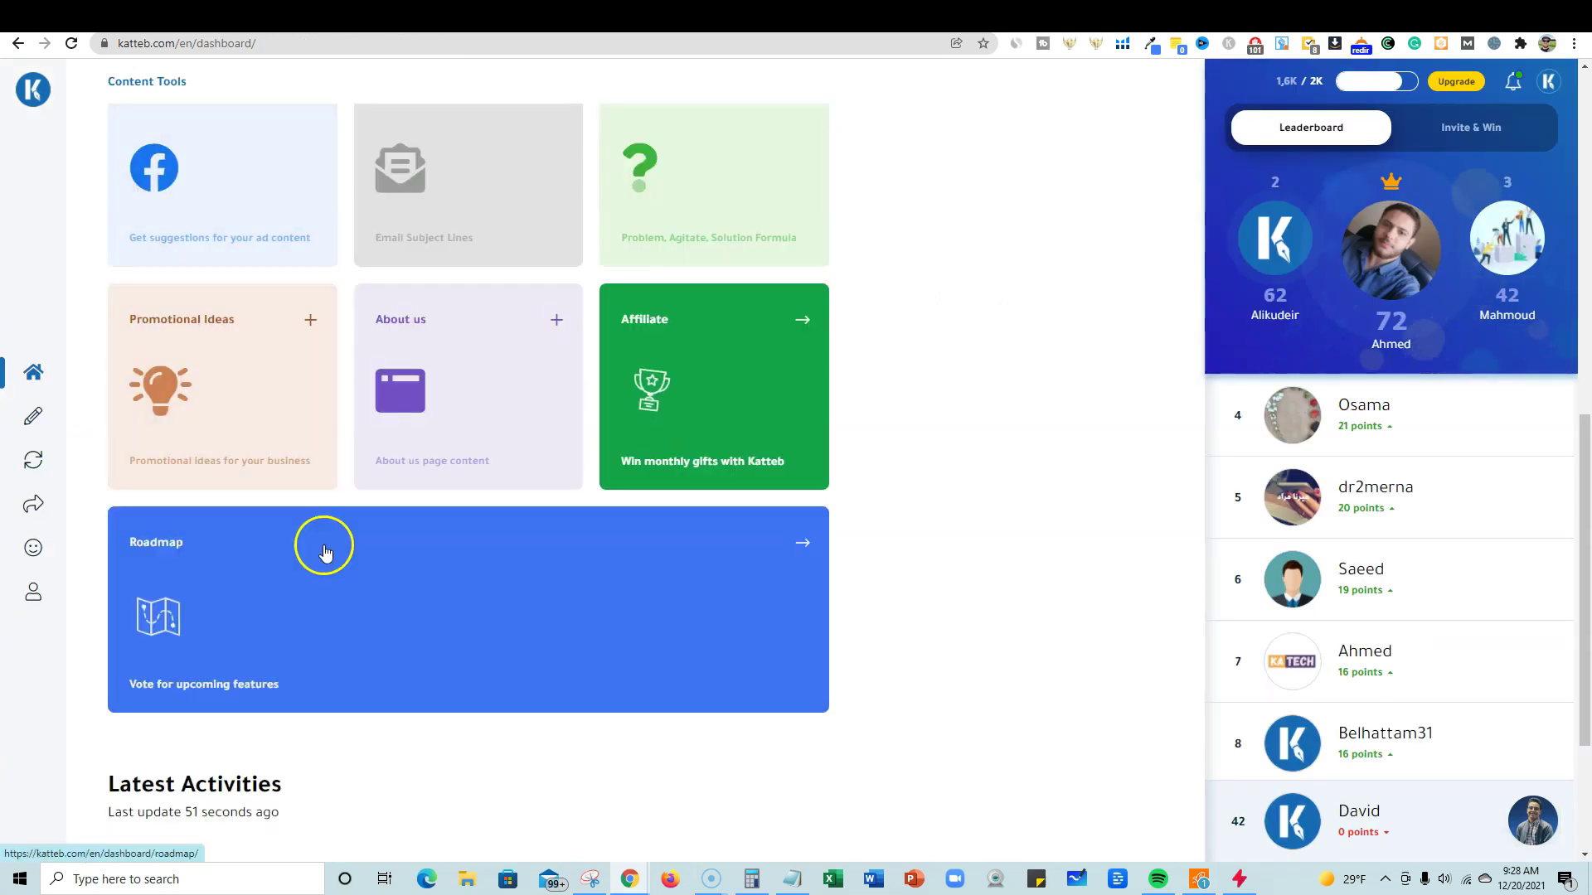
{"action": "scroll", "coordinate": [325, 553], "scroll_direction": "down", "scroll_amount": 3}
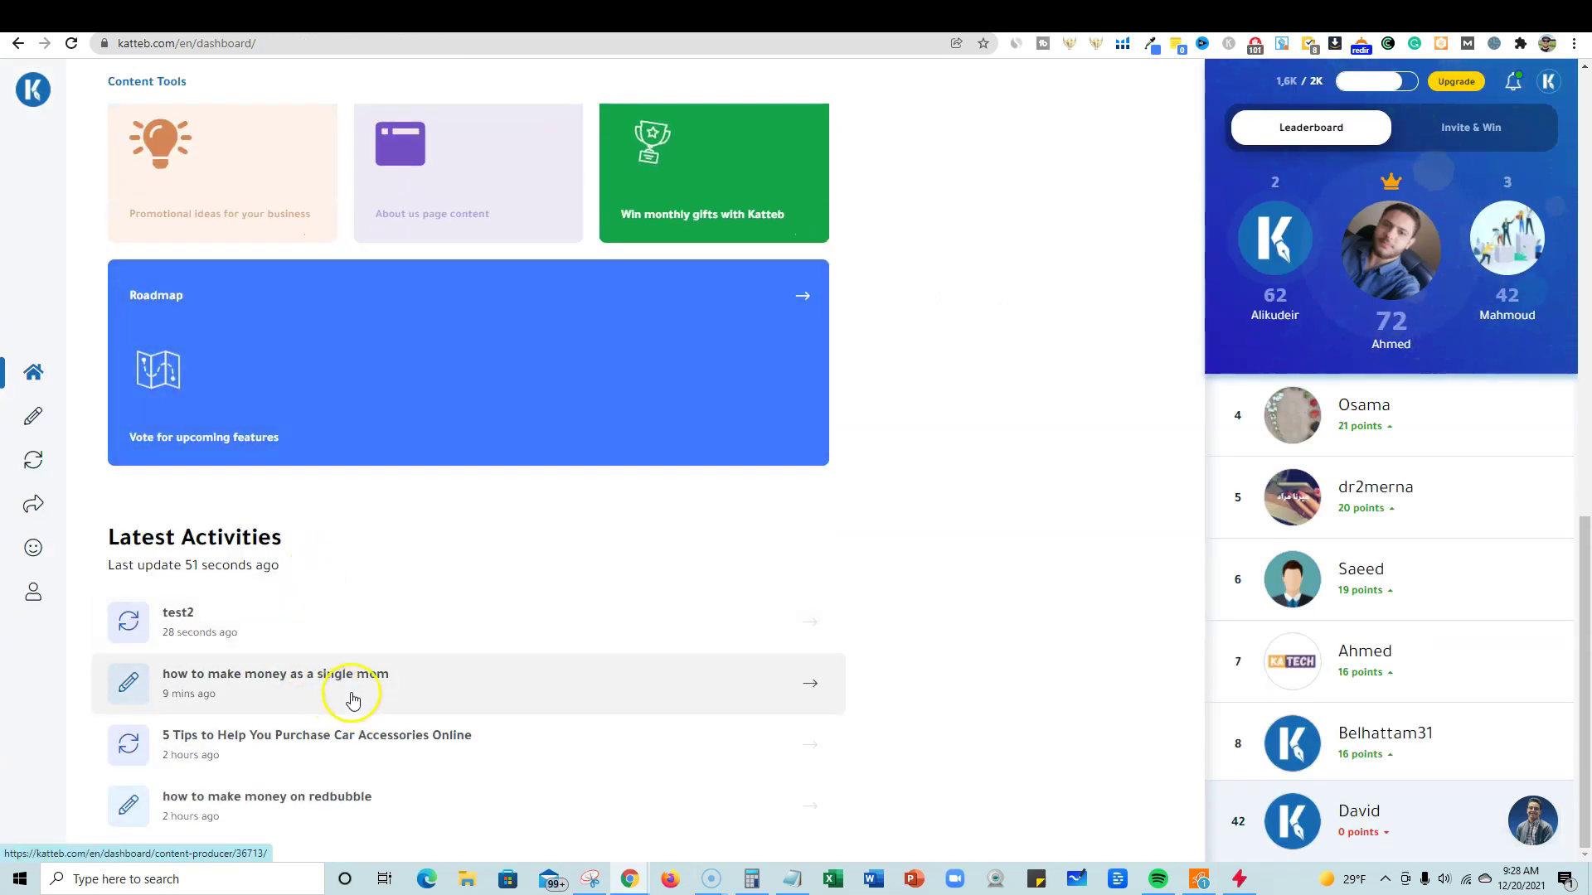
{"action": "left_click", "coordinate": [543, 671]}
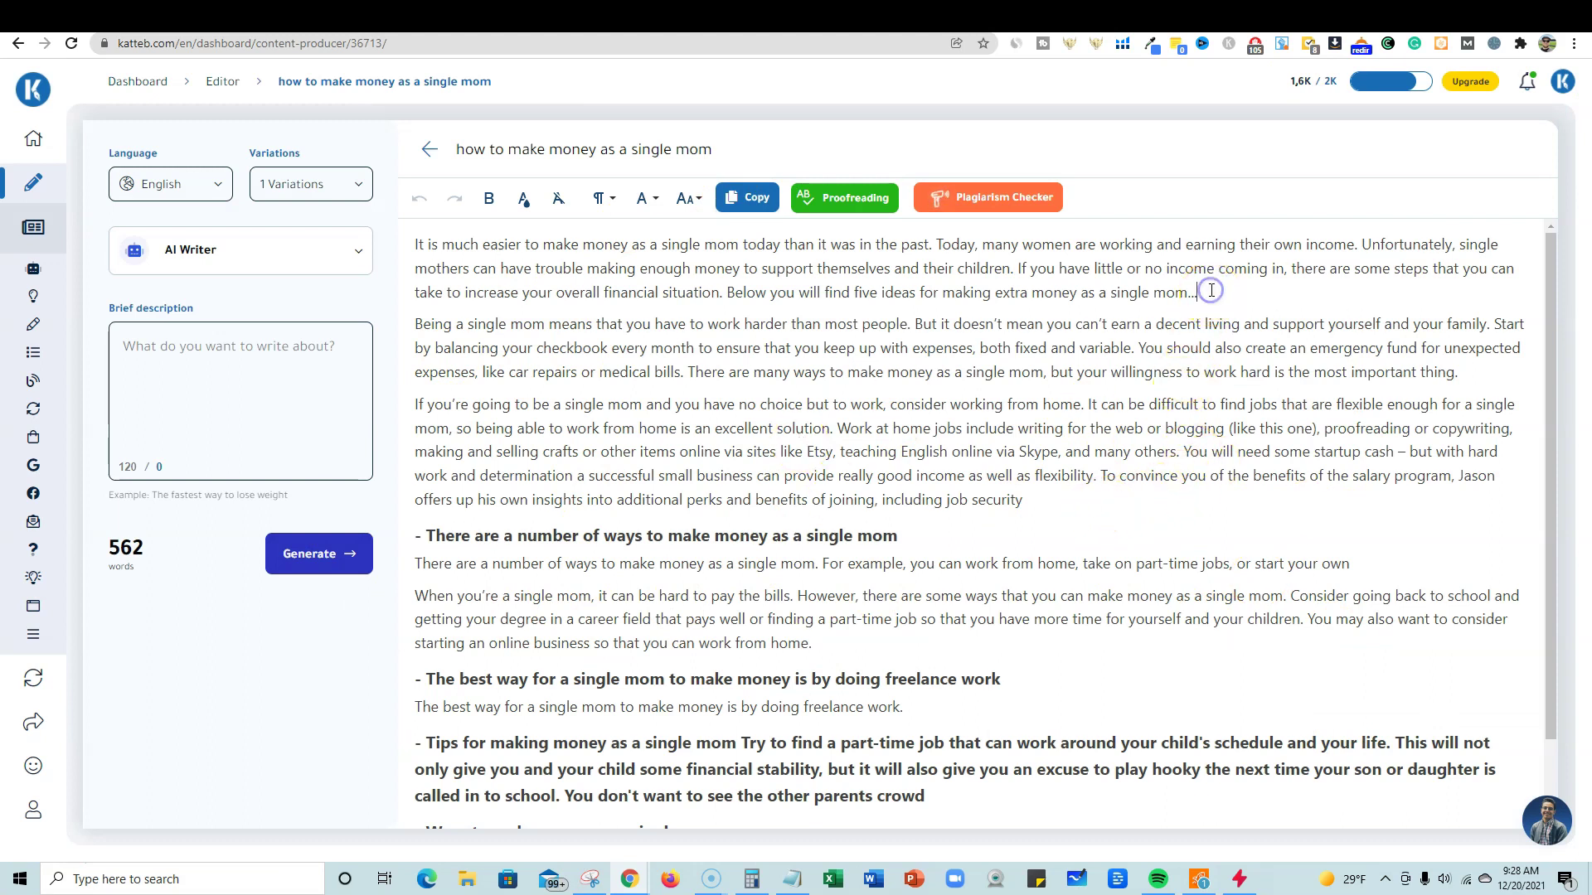
{"action": "left_click_drag", "start_coordinate": [1207, 291], "coordinate": [381, 245]}
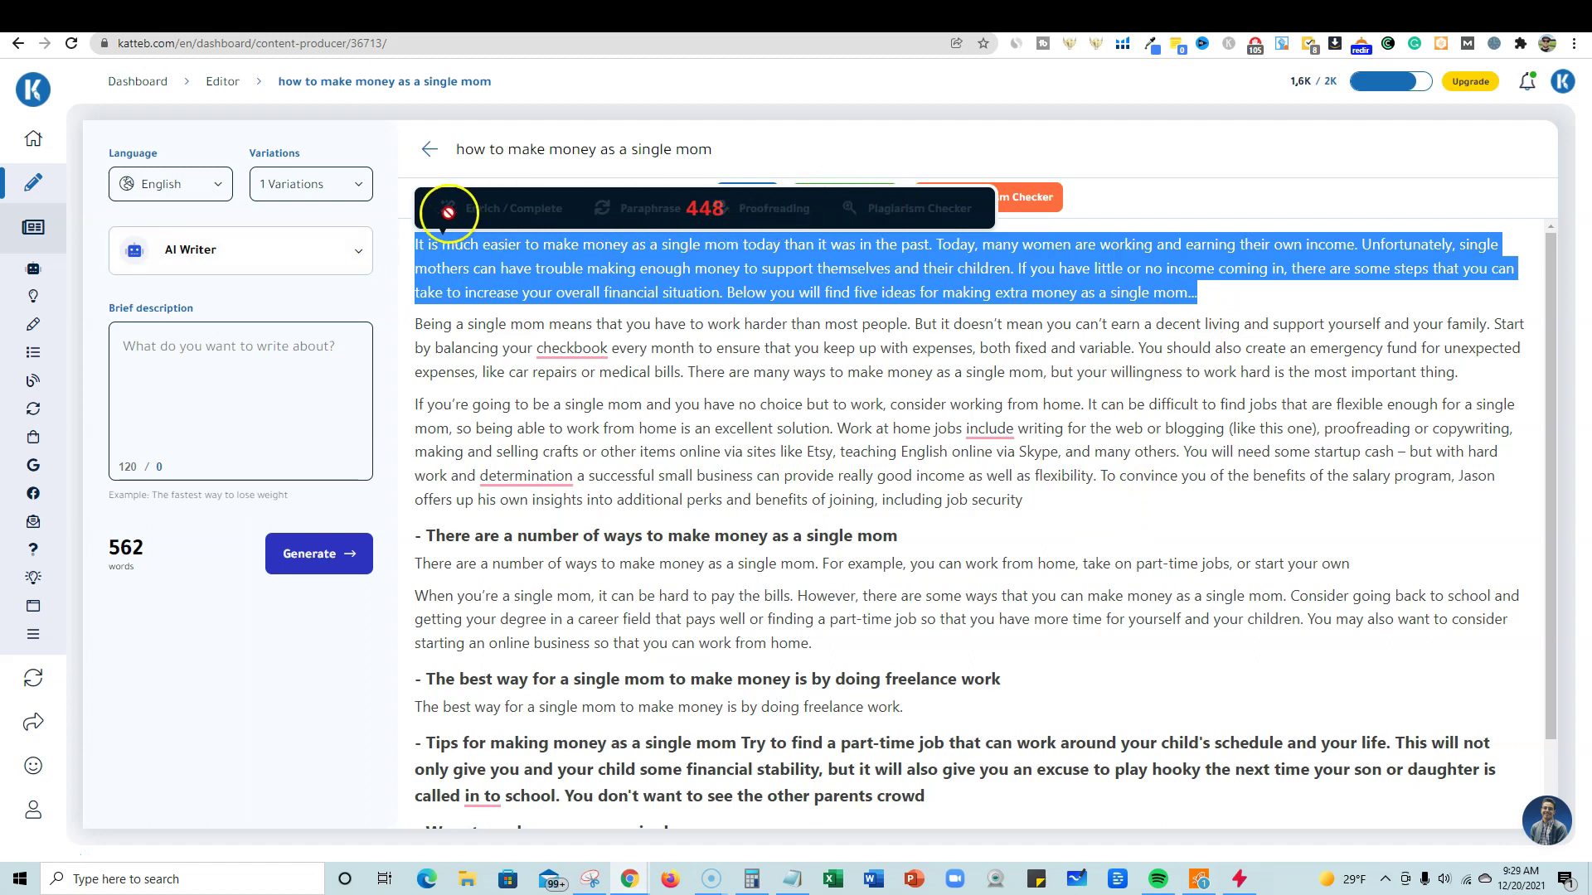
{"action": "left_click", "coordinate": [1229, 304]}
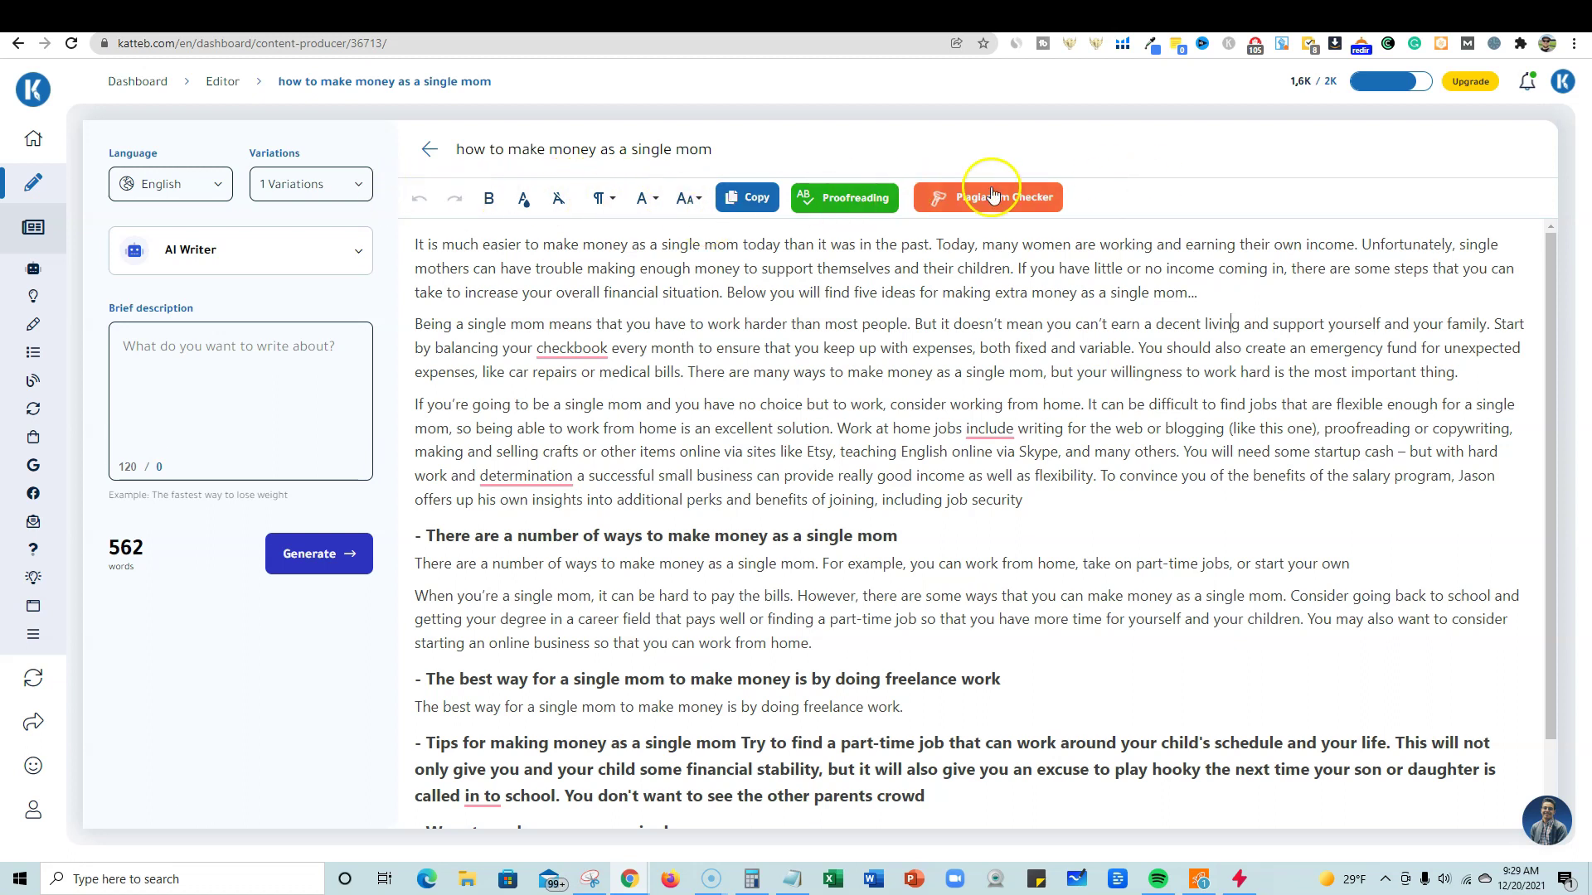
Step: Advance the AppSumo Katteb slideshow three slides, then return to the single-mom article
{"action": "left_click", "coordinate": [866, 16]}
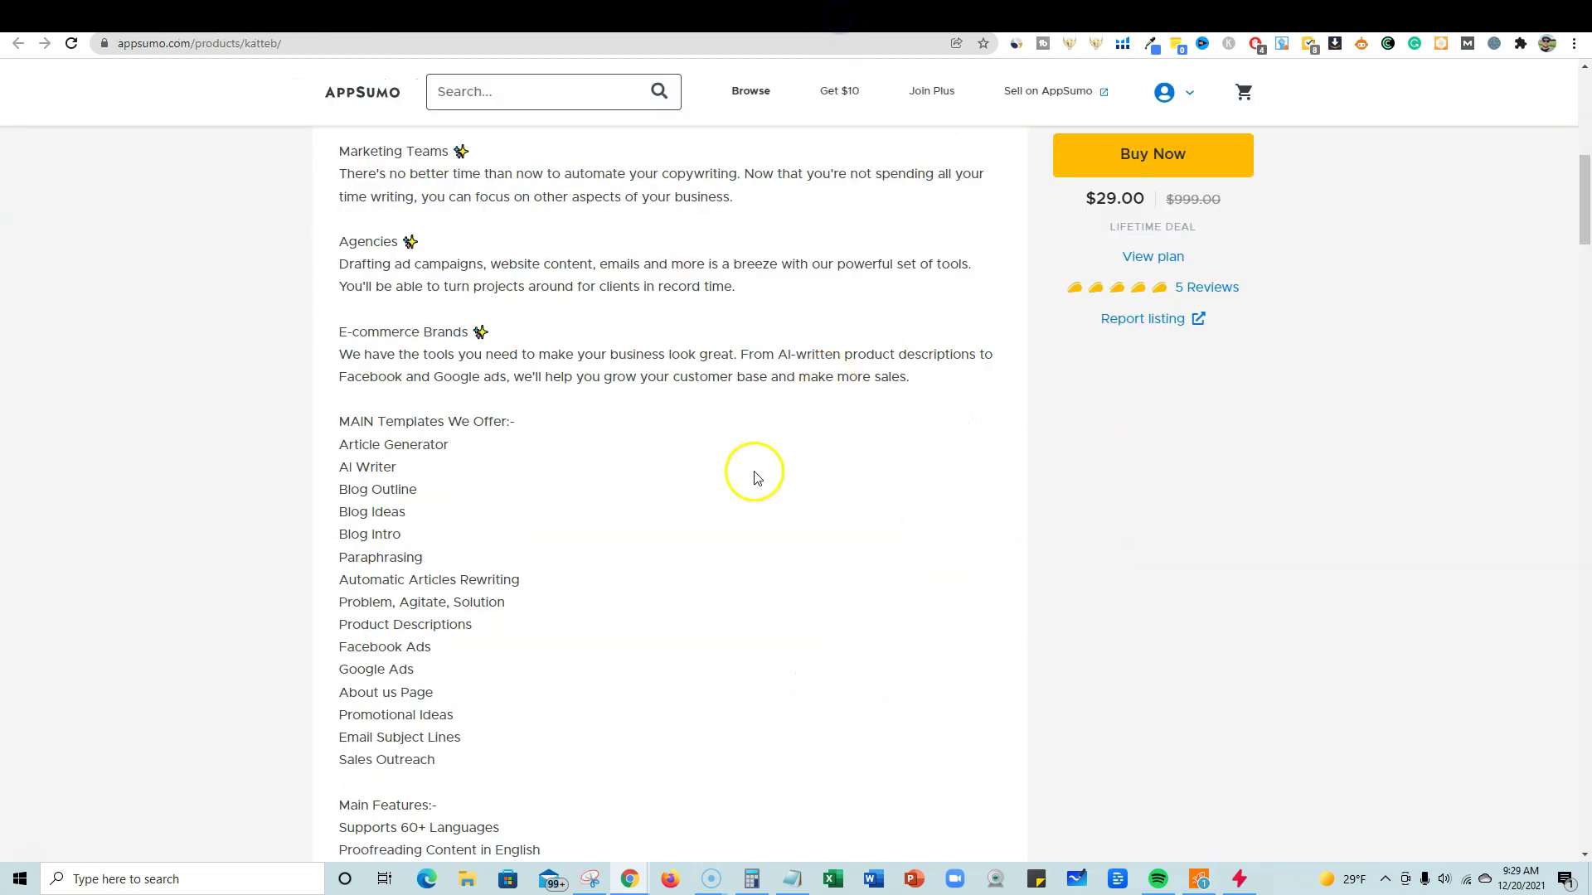
{"action": "scroll", "coordinate": [755, 469], "scroll_direction": "up", "scroll_amount": 10}
{"action": "left_click", "coordinate": [985, 465]}
{"action": "left_click", "coordinate": [986, 466]}
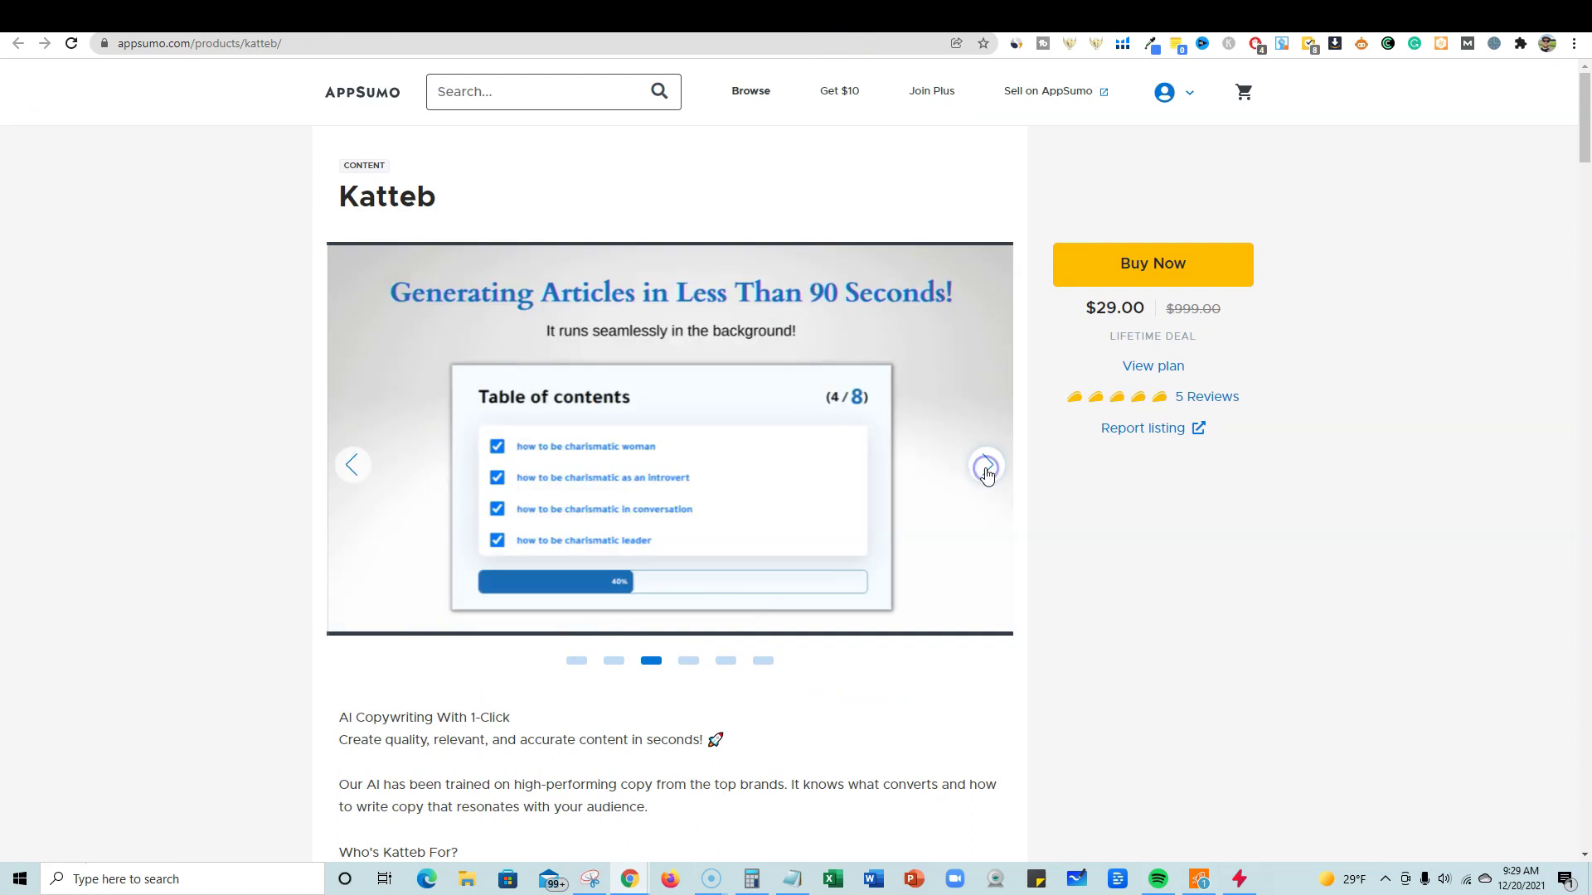
{"action": "left_click", "coordinate": [986, 466]}
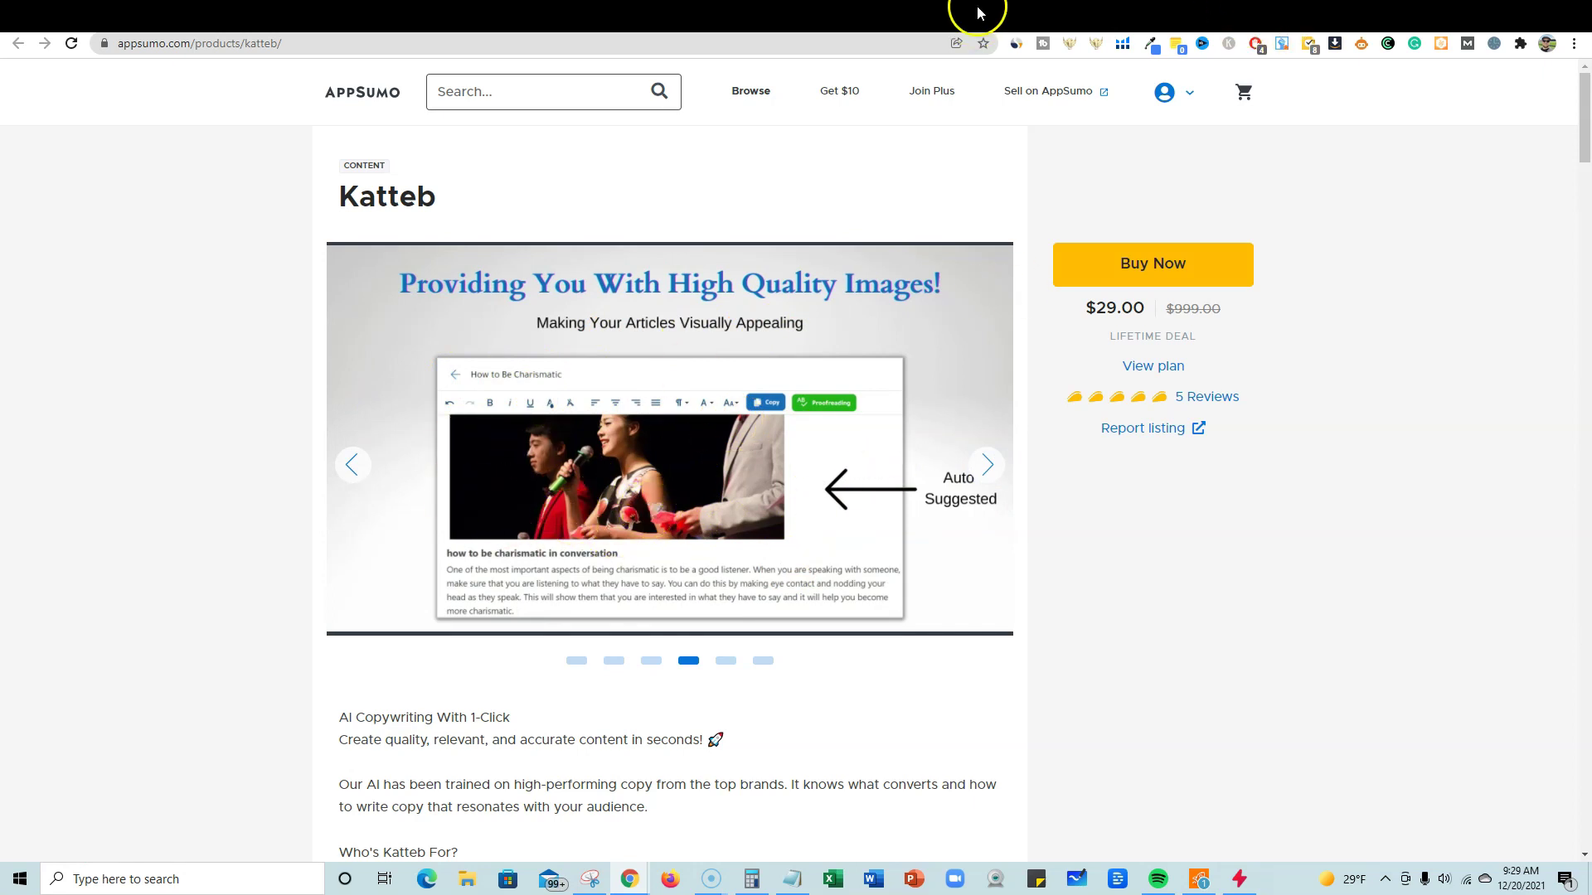
{"action": "left_click", "coordinate": [875, 11]}
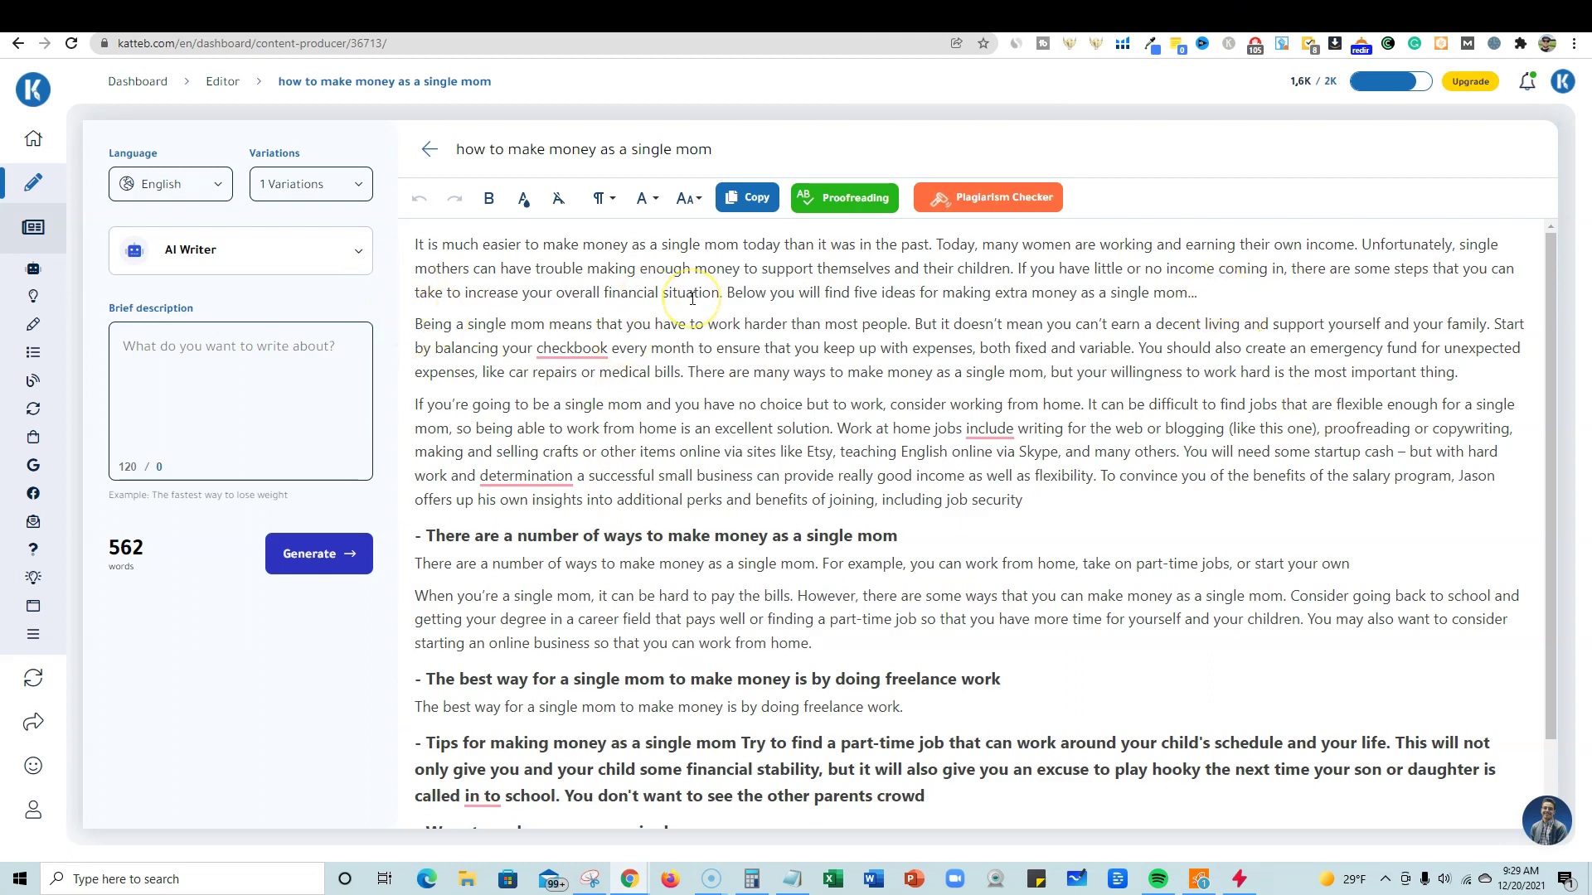
Step: Insert a horizontal divider line after the first paragraph via Quick insert, skipping the image option
{"action": "key", "text": "Return"}
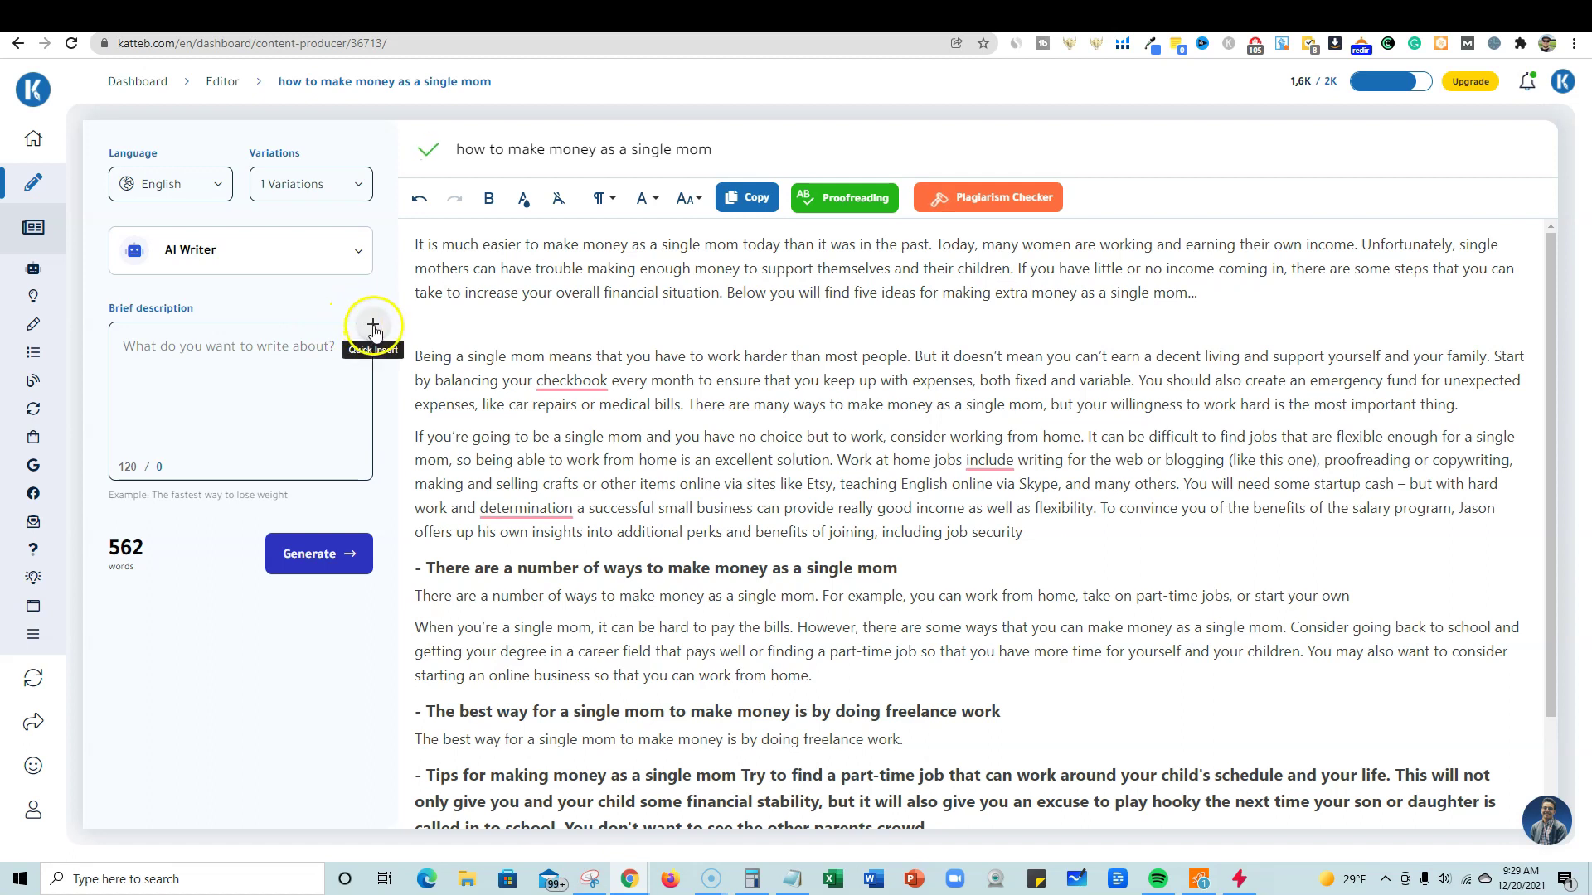
{"action": "left_click", "coordinate": [373, 329]}
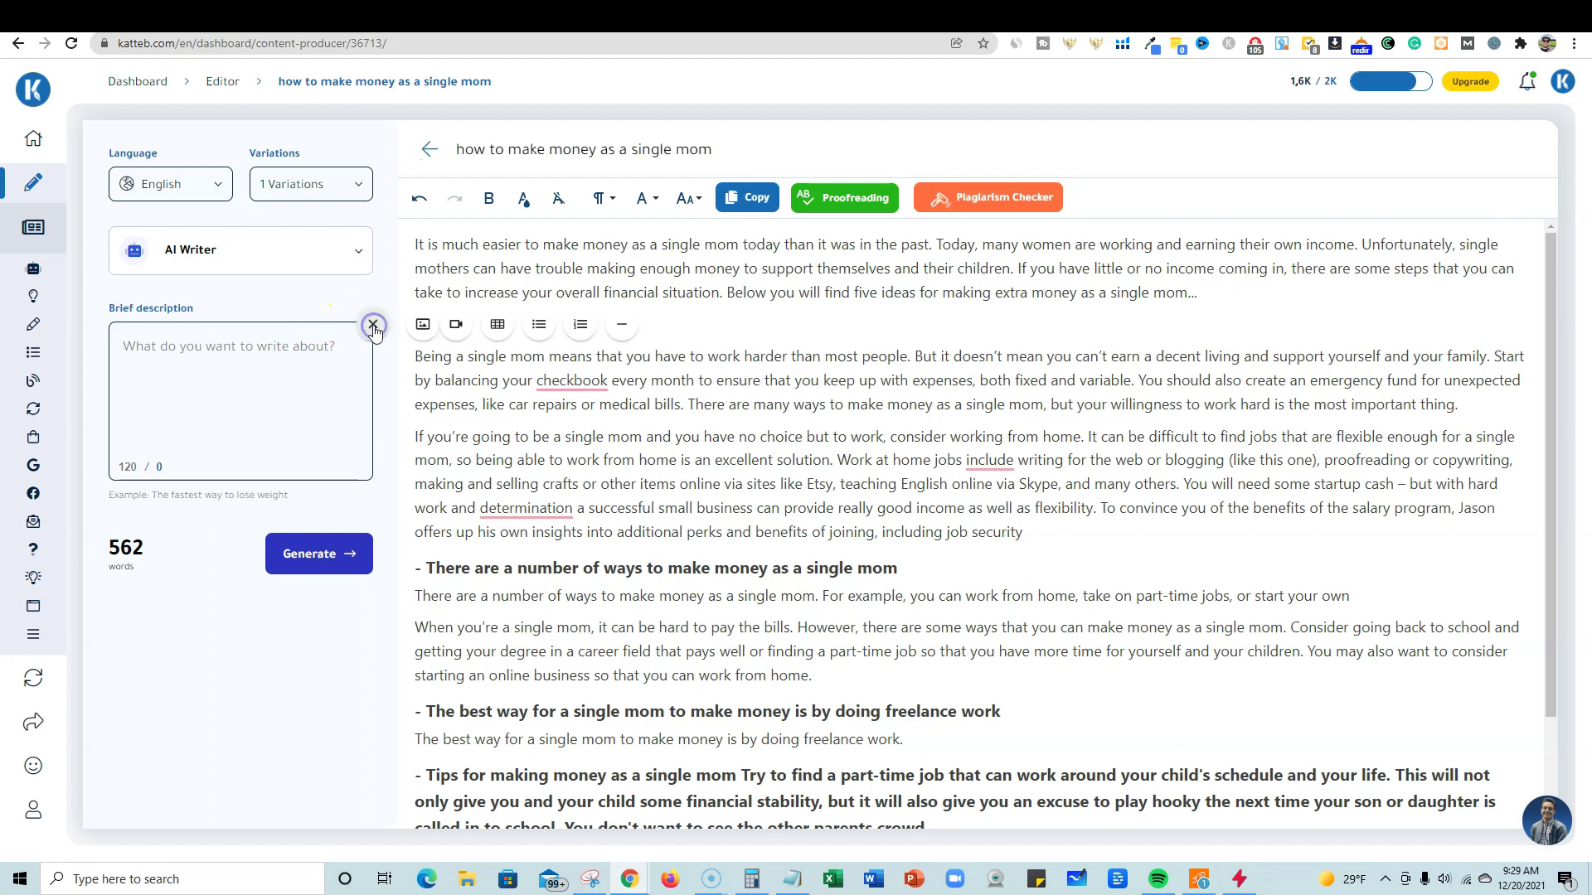
{"action": "left_click", "coordinate": [425, 326]}
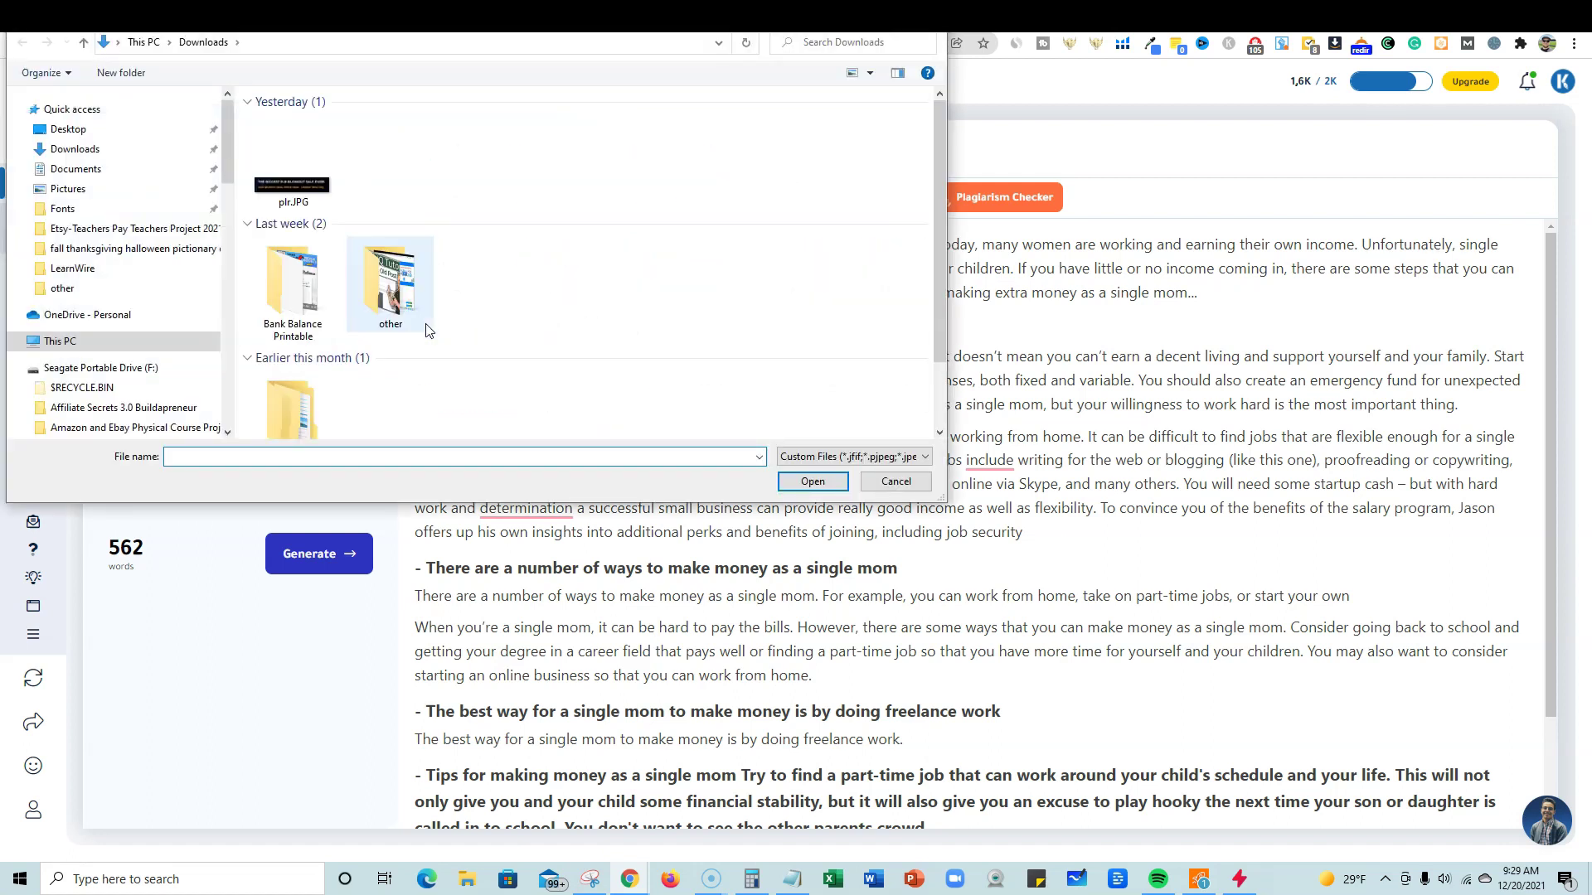
{"action": "left_click", "coordinate": [934, 25]}
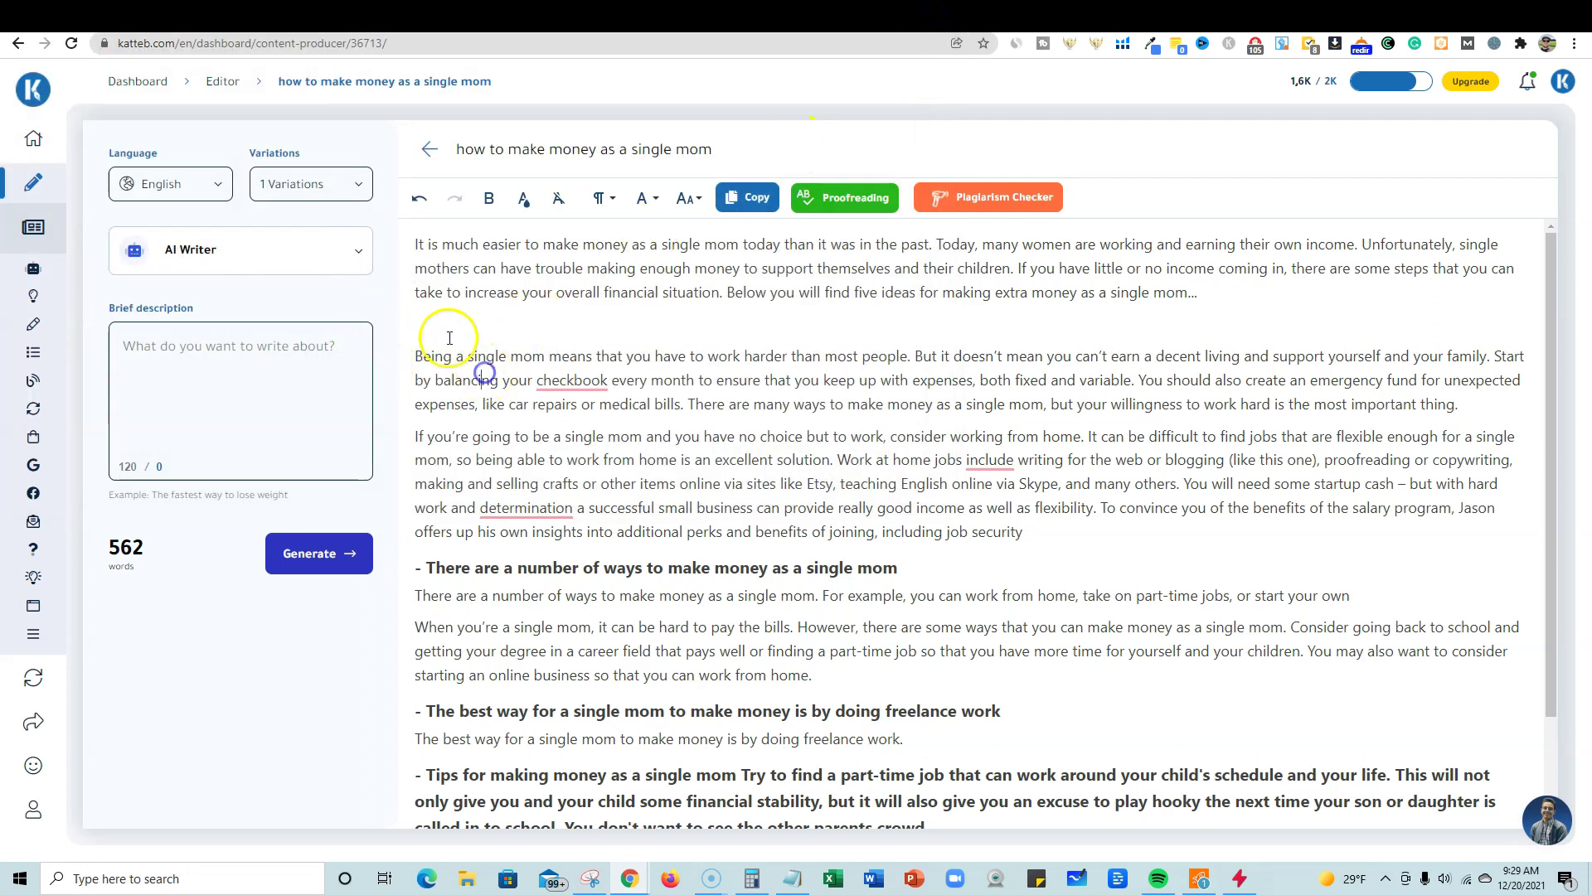
{"action": "left_click", "coordinate": [373, 324]}
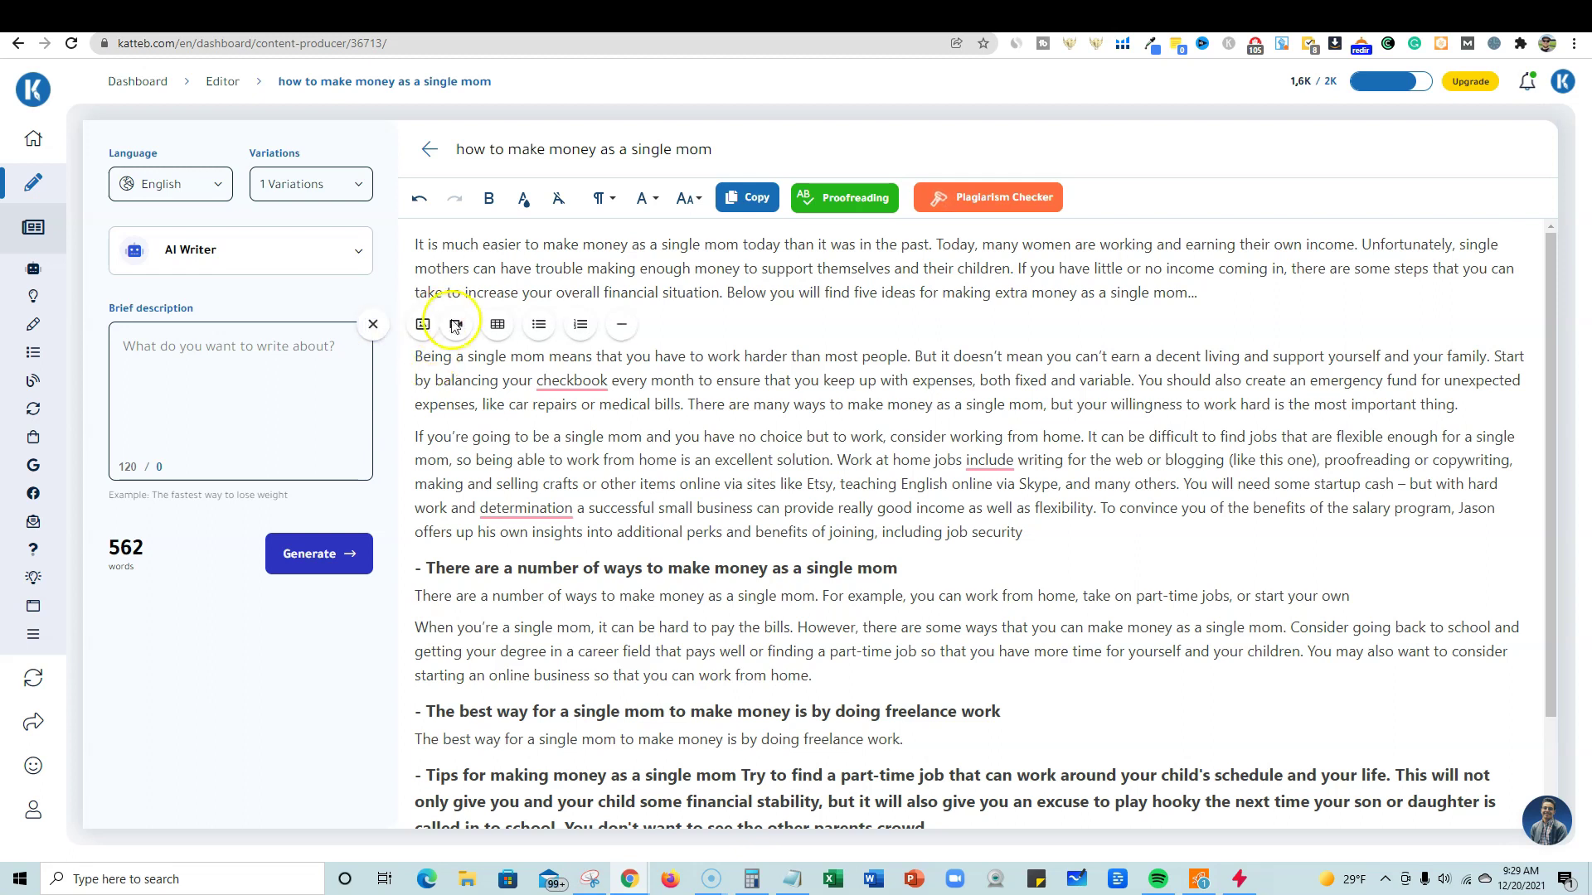
{"action": "left_click", "coordinate": [623, 330]}
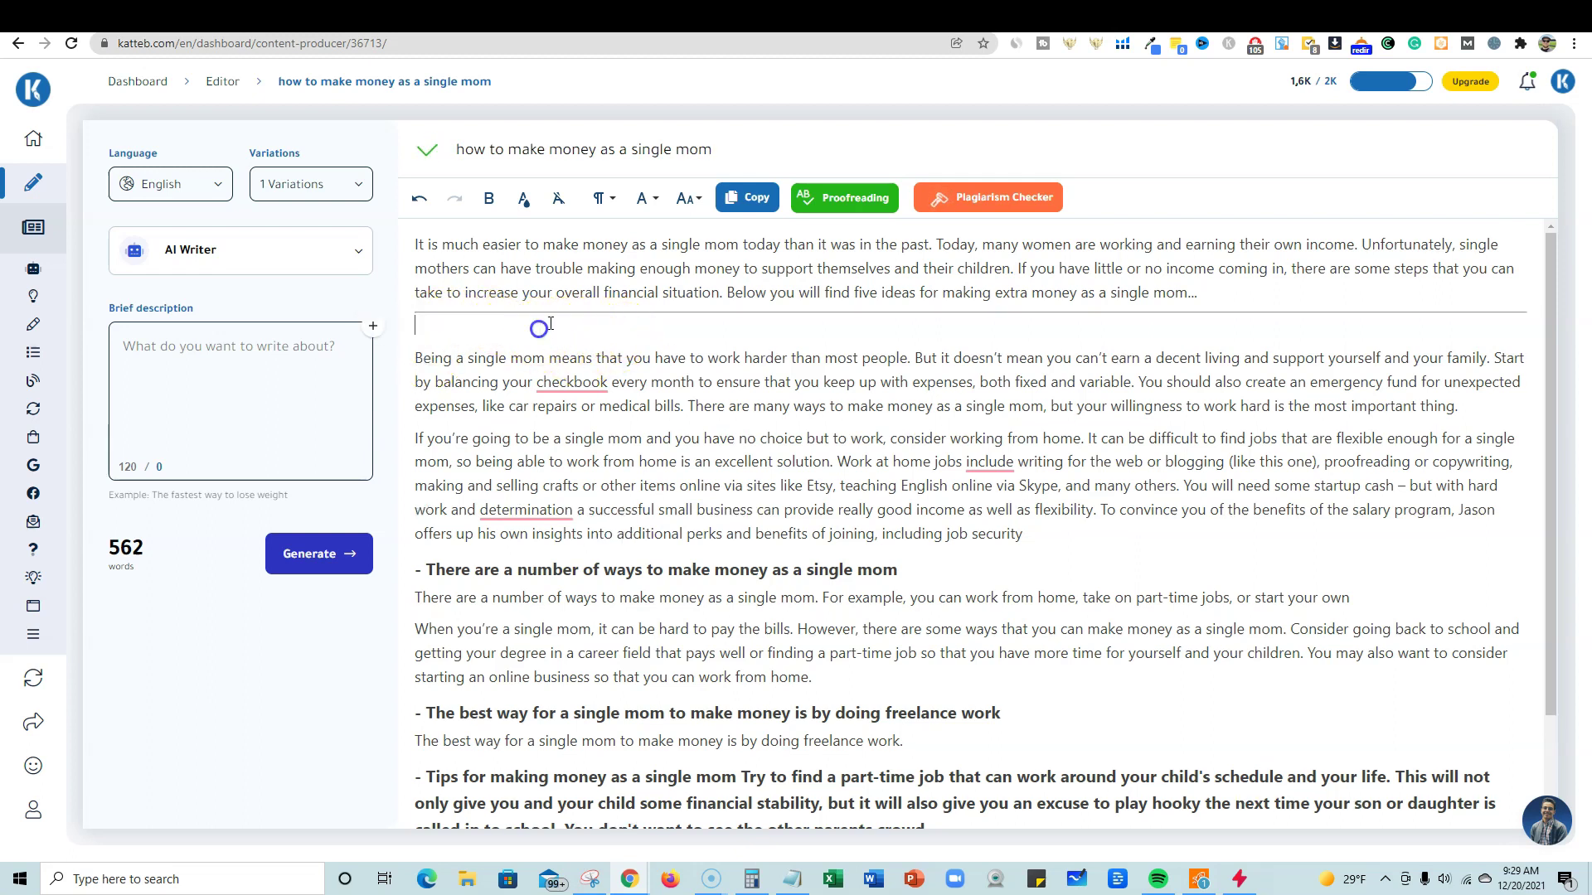
Step: Hide the Quick insert options and select the end of the work-from-home paragraph
{"action": "left_click", "coordinate": [373, 325]}
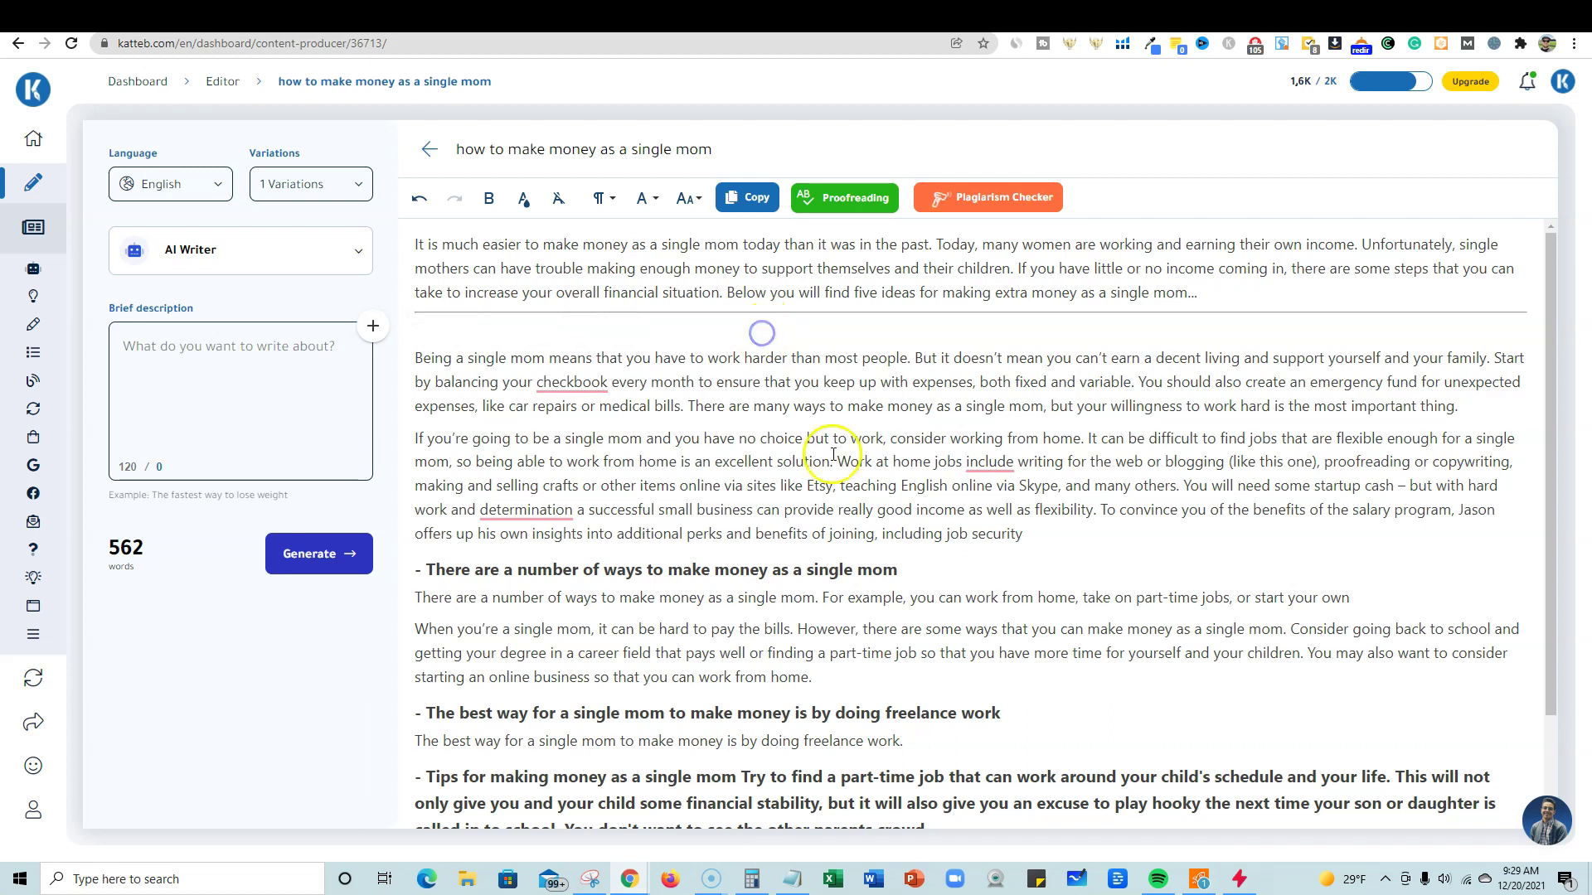
{"action": "left_click", "coordinate": [818, 478]}
{"action": "left_click_drag", "start_coordinate": [1020, 533], "coordinate": [413, 440]}
{"action": "right_click", "coordinate": [578, 469]}
{"action": "left_click", "coordinate": [533, 471]}
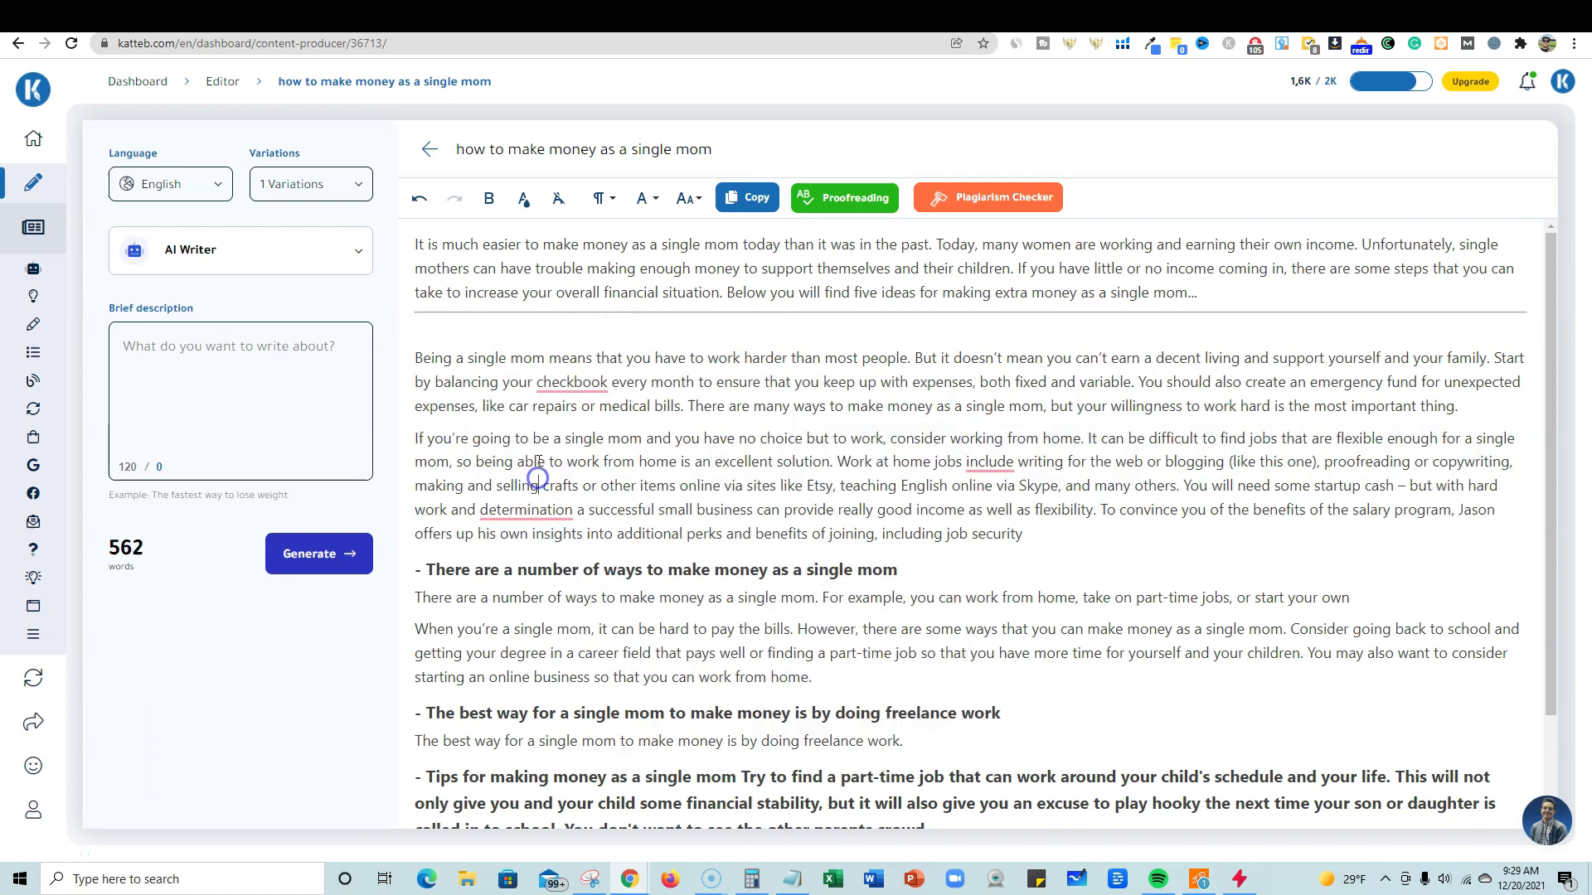
{"action": "left_click_drag", "start_coordinate": [1024, 535], "coordinate": [415, 460]}
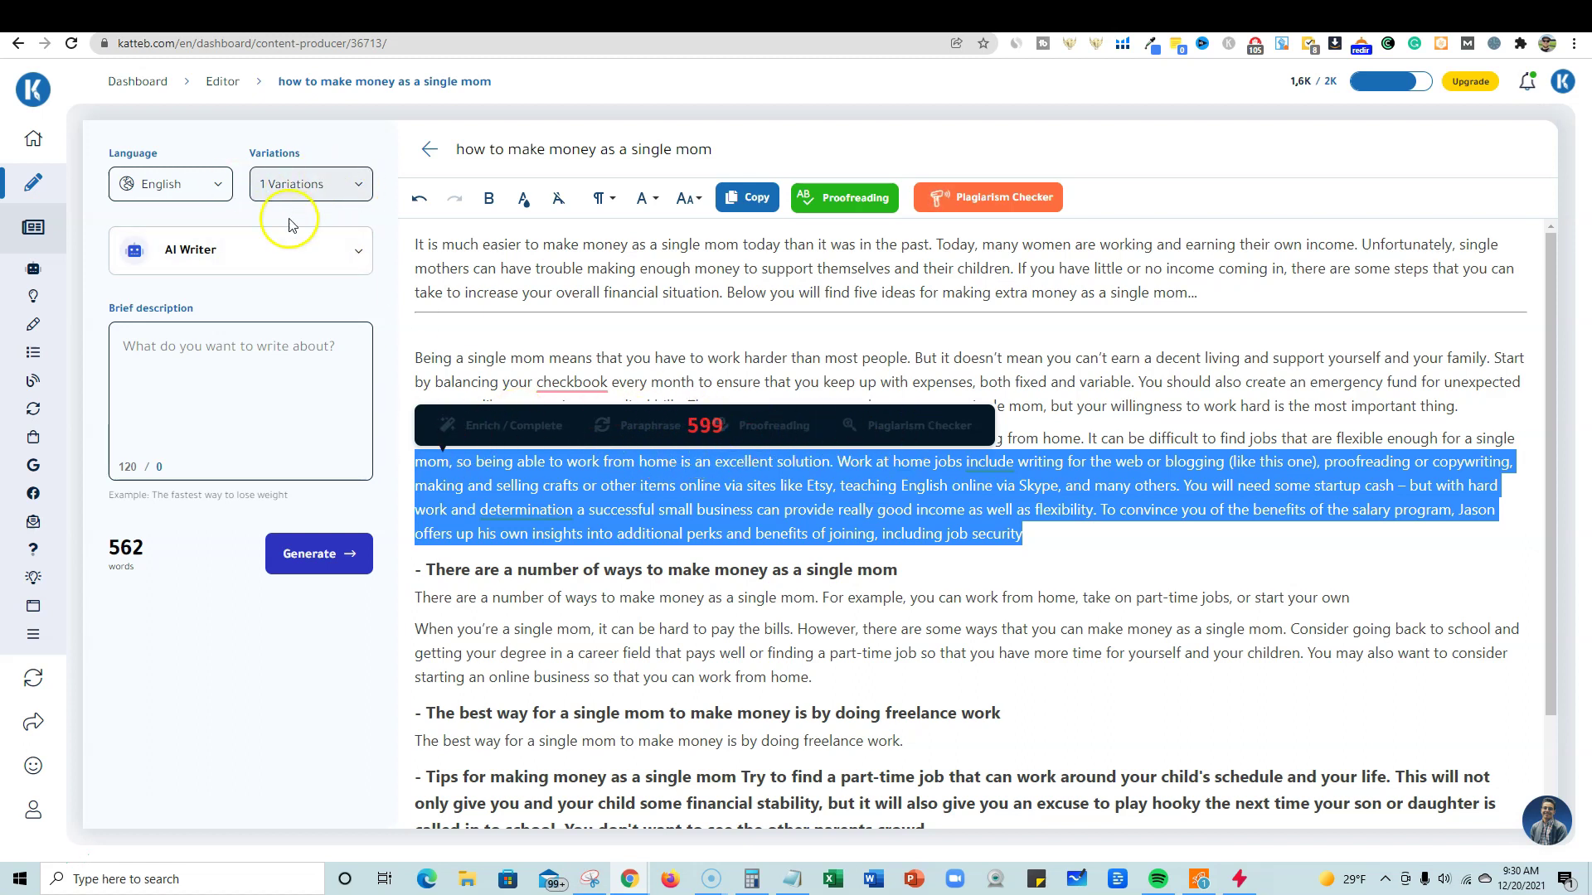
Step: Browse the AI Writer tools dropdown, then close it without choosing a tool
{"action": "left_click", "coordinate": [358, 250]}
{"action": "scroll", "coordinate": [322, 433], "scroll_direction": "down", "scroll_amount": 2}
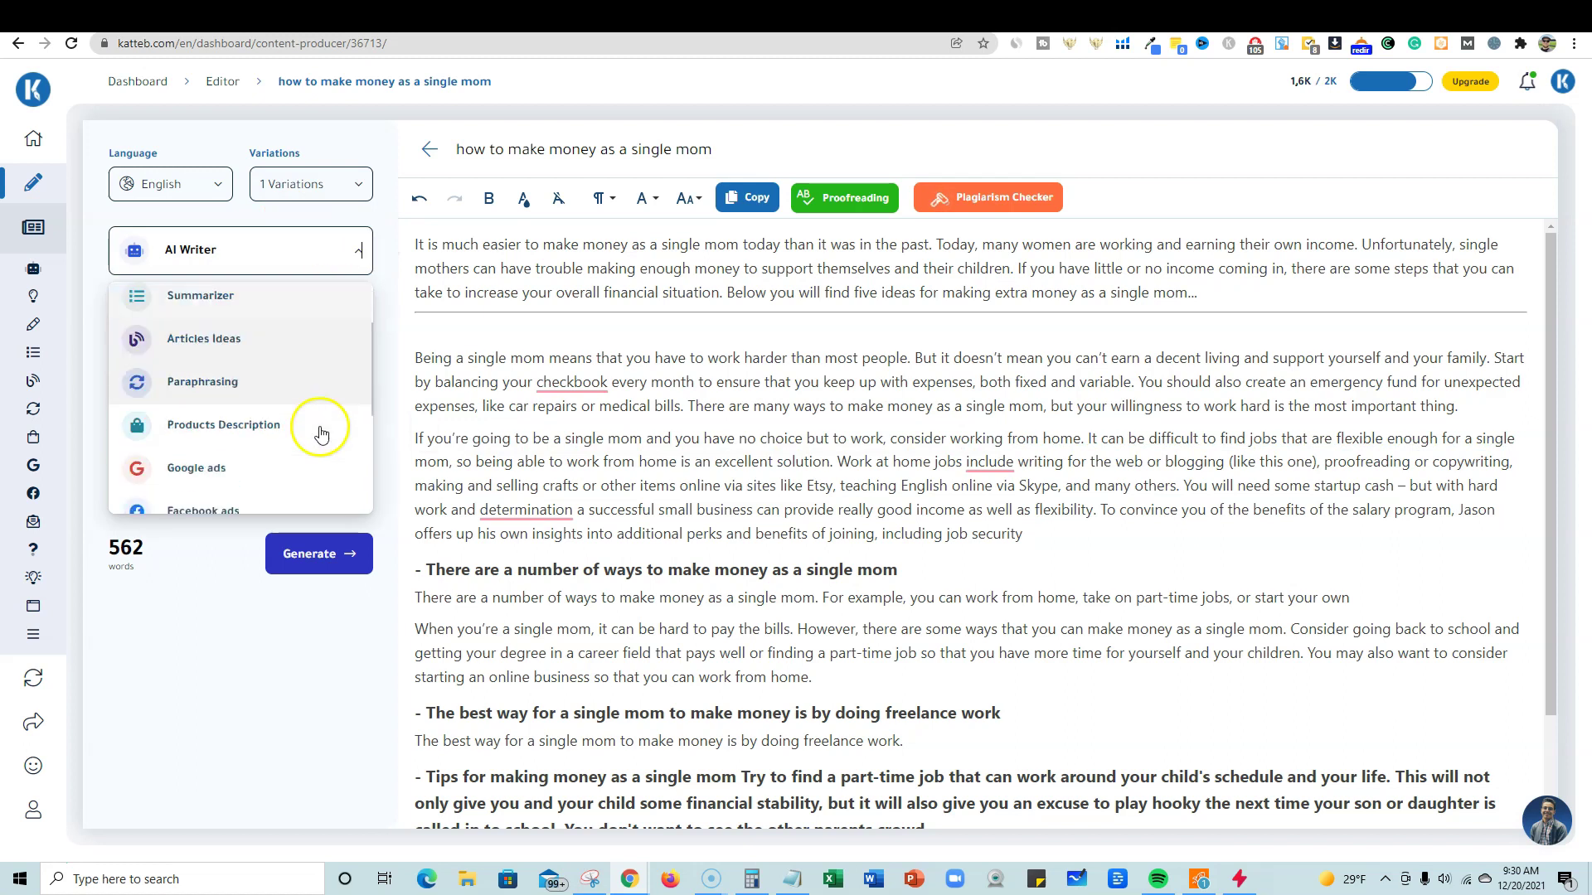
{"action": "scroll", "coordinate": [321, 432], "scroll_direction": "down", "scroll_amount": 2}
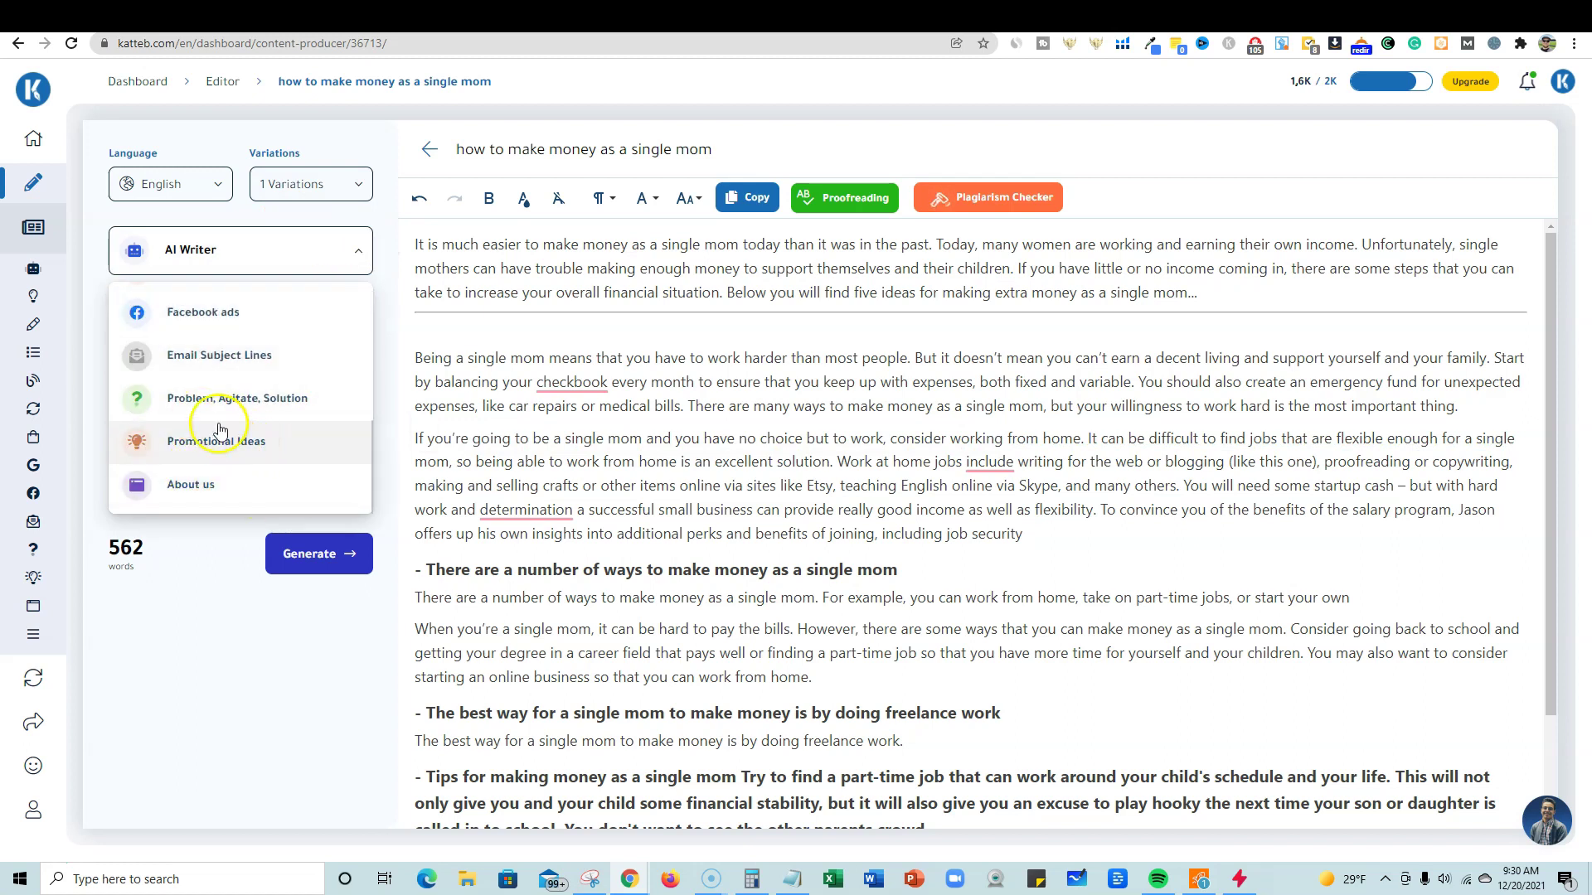
{"action": "scroll", "coordinate": [211, 409], "scroll_direction": "up", "scroll_amount": 5}
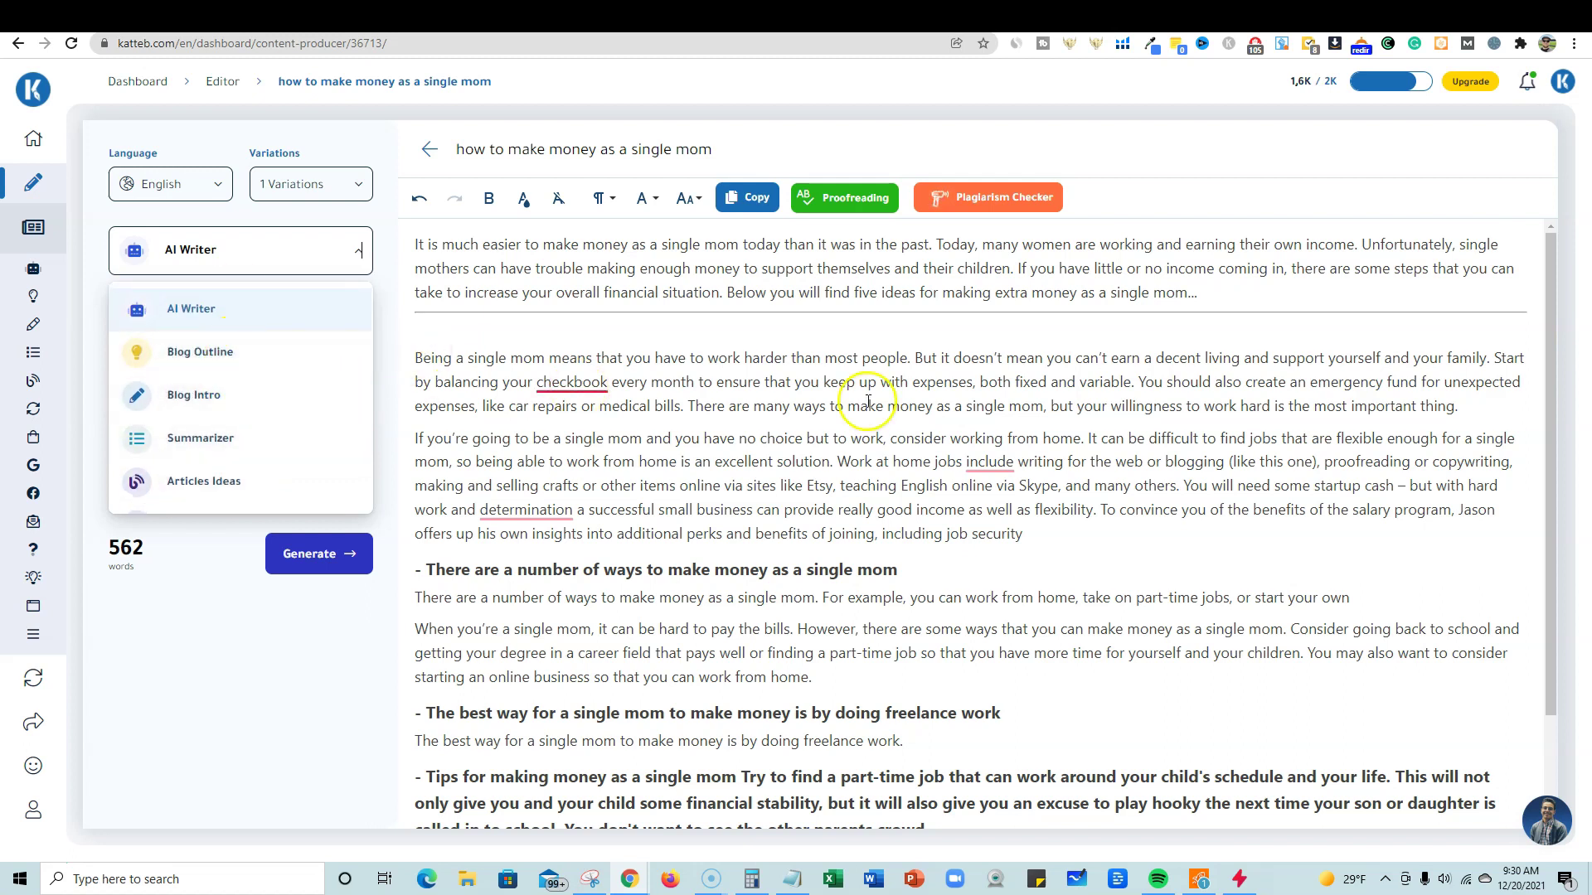
{"action": "left_click", "coordinate": [970, 510]}
{"action": "scroll", "coordinate": [1036, 547], "scroll_direction": "down", "scroll_amount": 3}
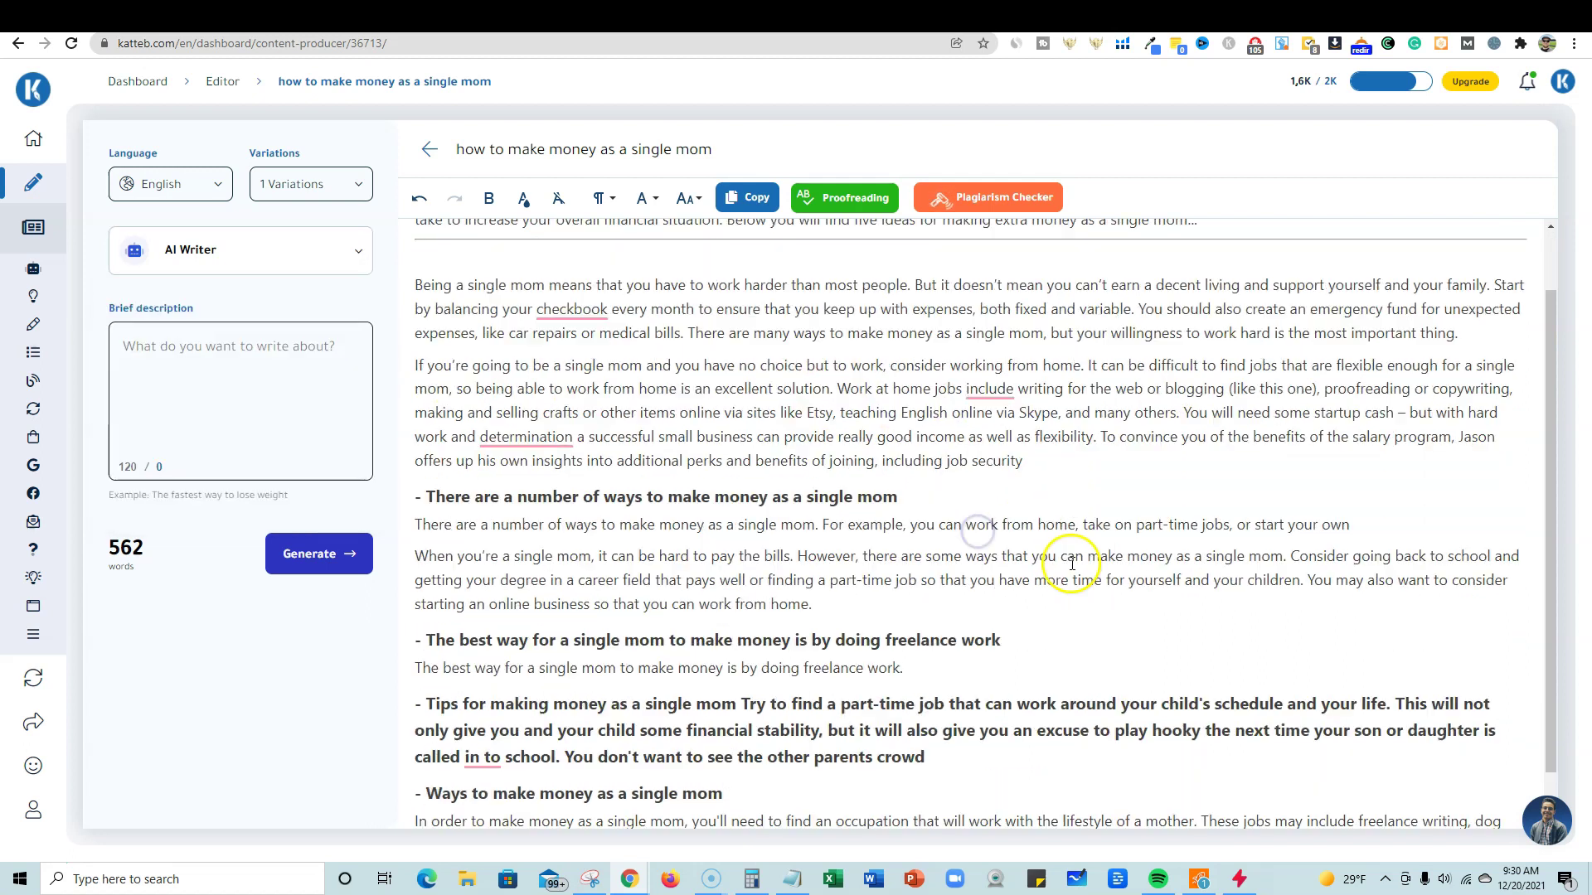
{"action": "scroll", "coordinate": [1072, 565], "scroll_direction": "up", "scroll_amount": 3}
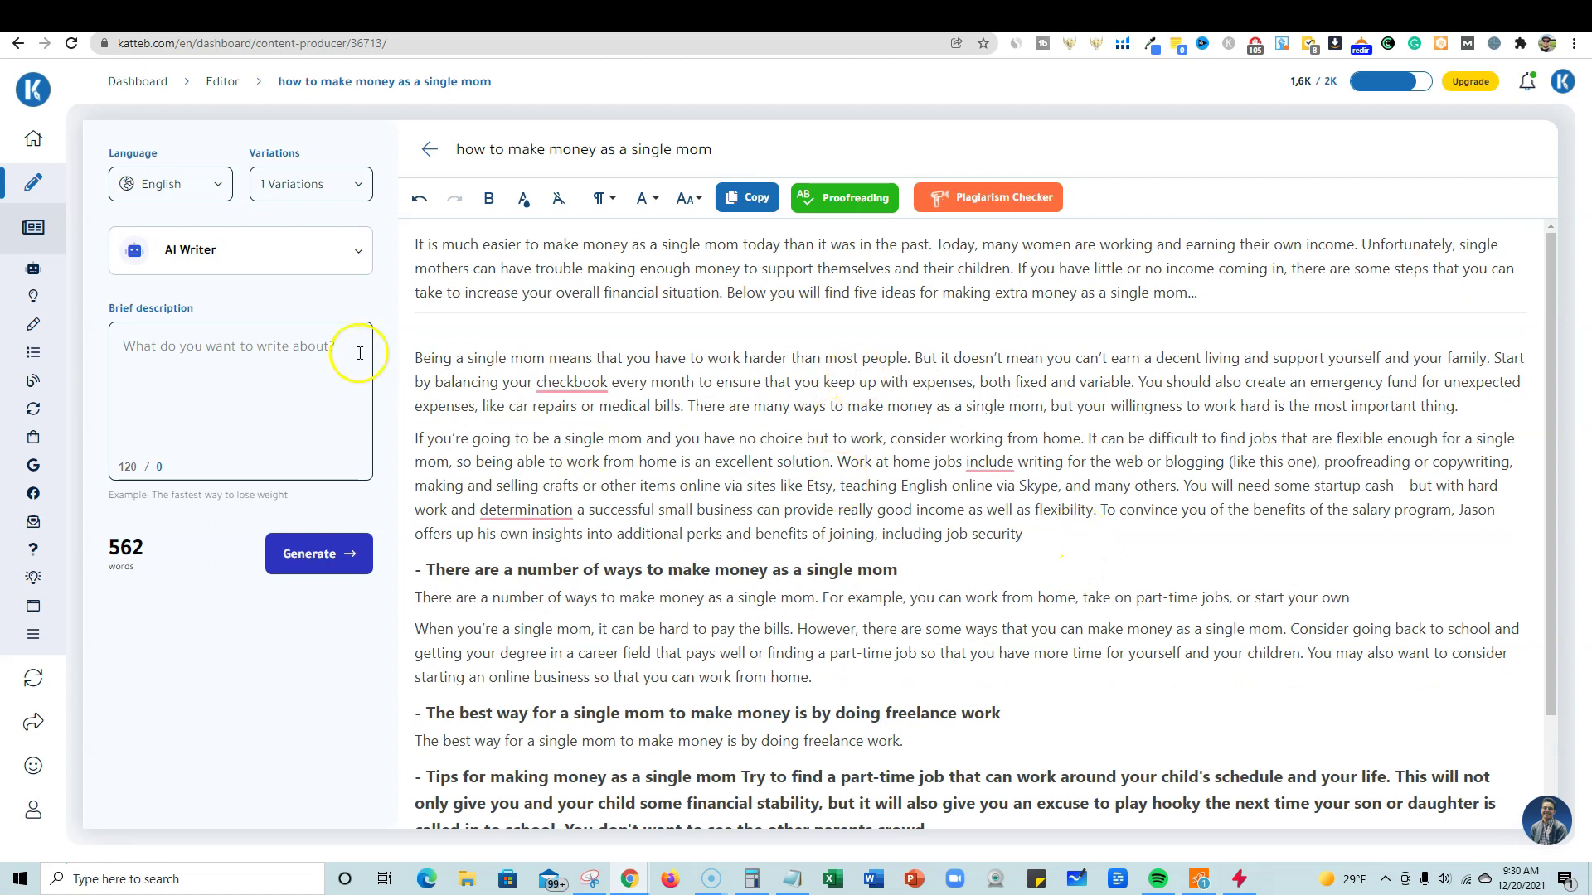
Step: Select the third paragraph, copy the article text with the blue Copy button, then reselect text near its end
{"action": "mouse_move", "coordinate": [37, 269]}
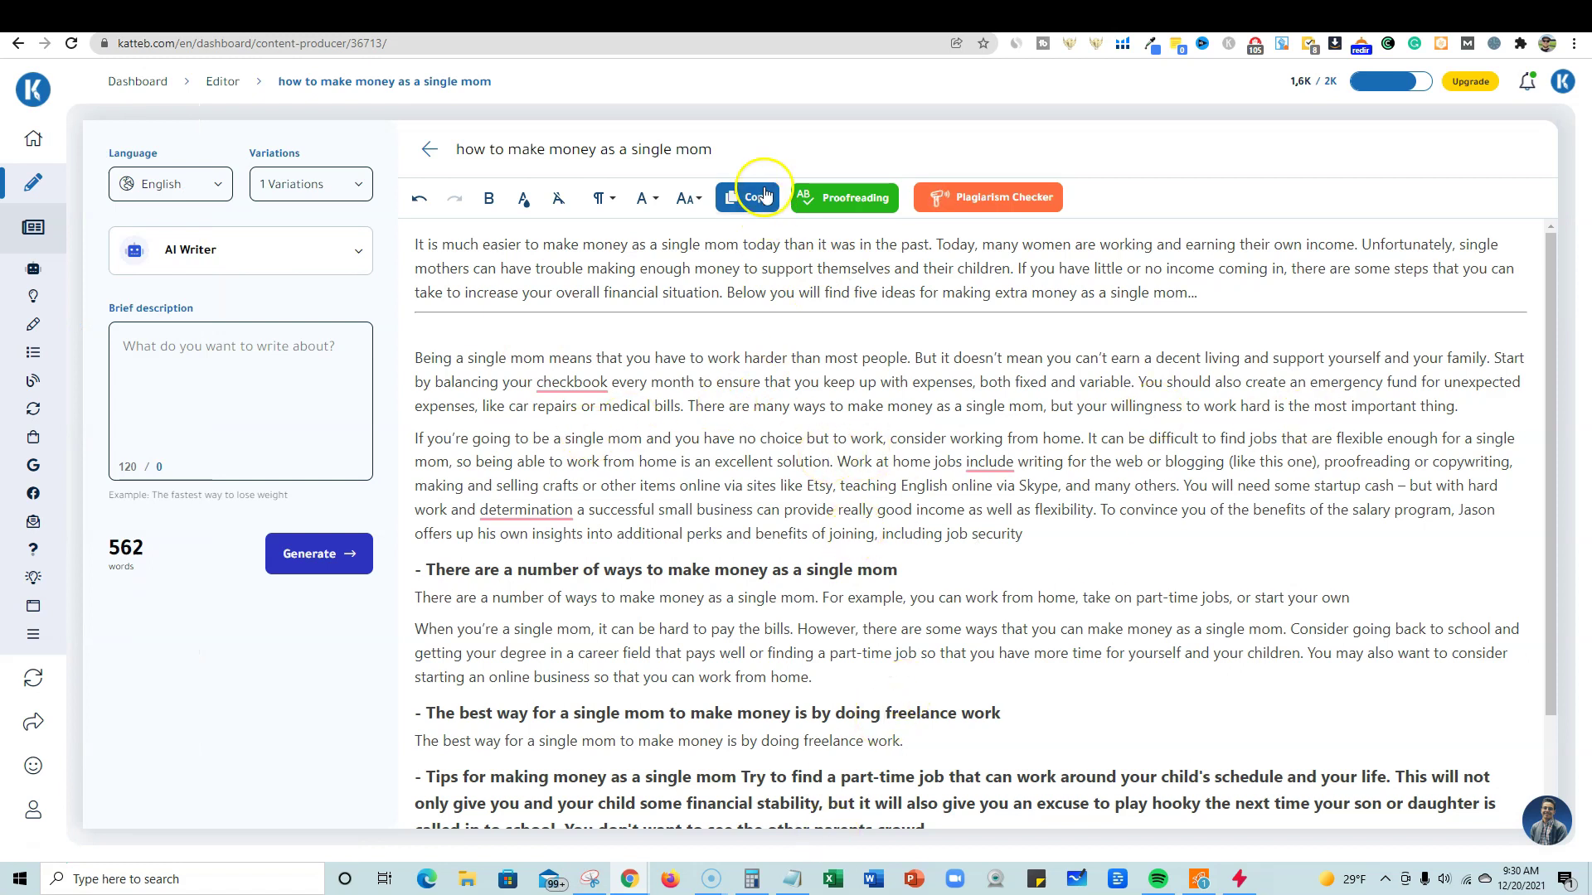
{"action": "left_click_drag", "start_coordinate": [1001, 557], "coordinate": [406, 435]}
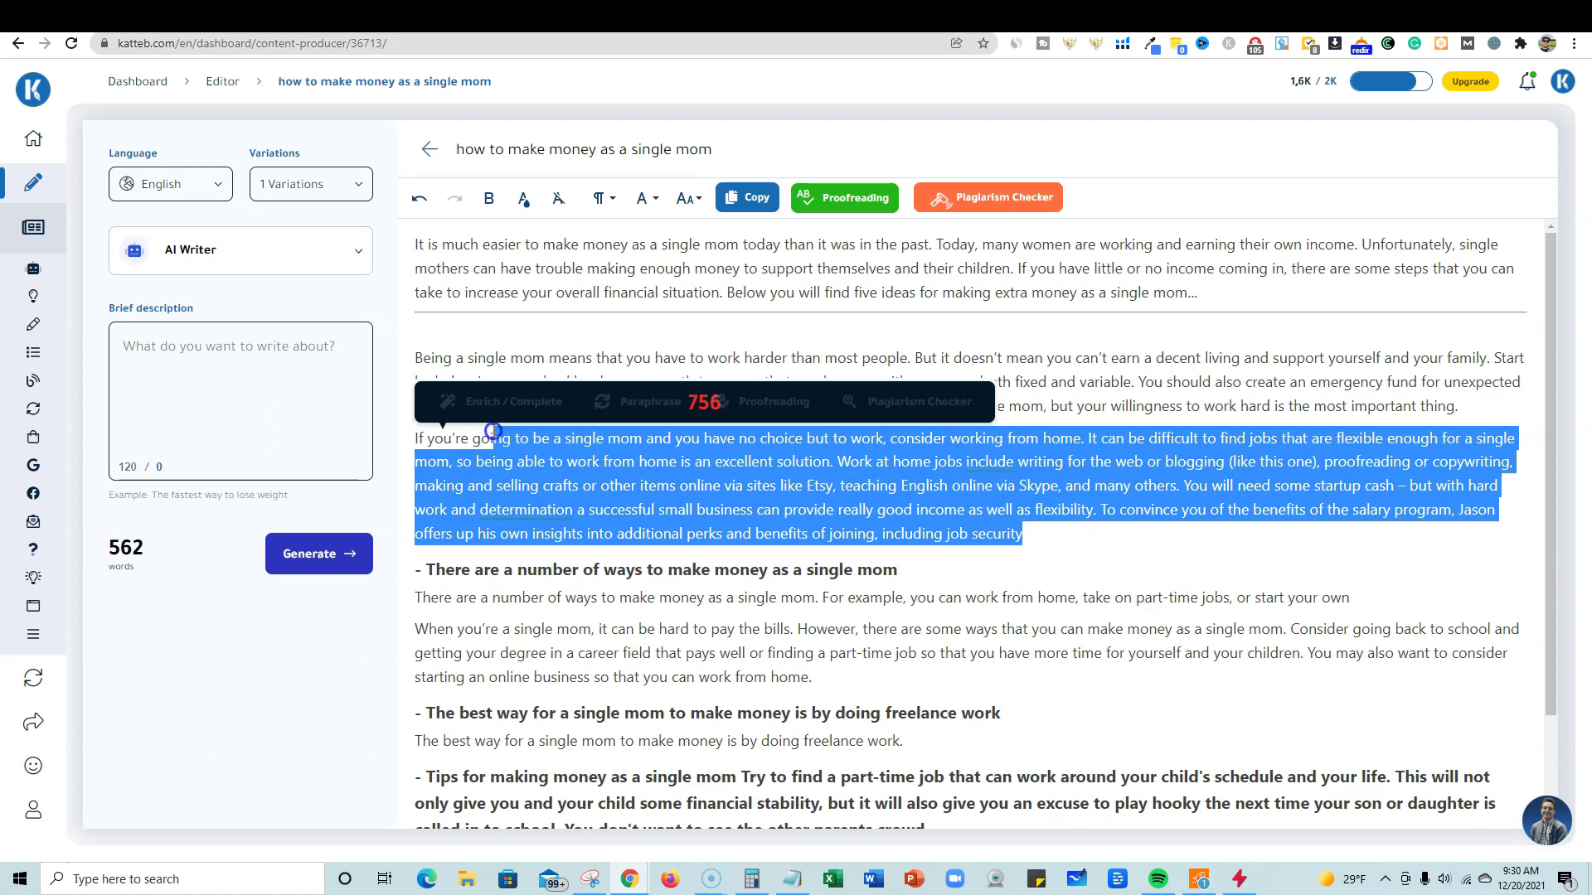
{"action": "left_click", "coordinate": [747, 197]}
{"action": "left_click", "coordinate": [665, 335]}
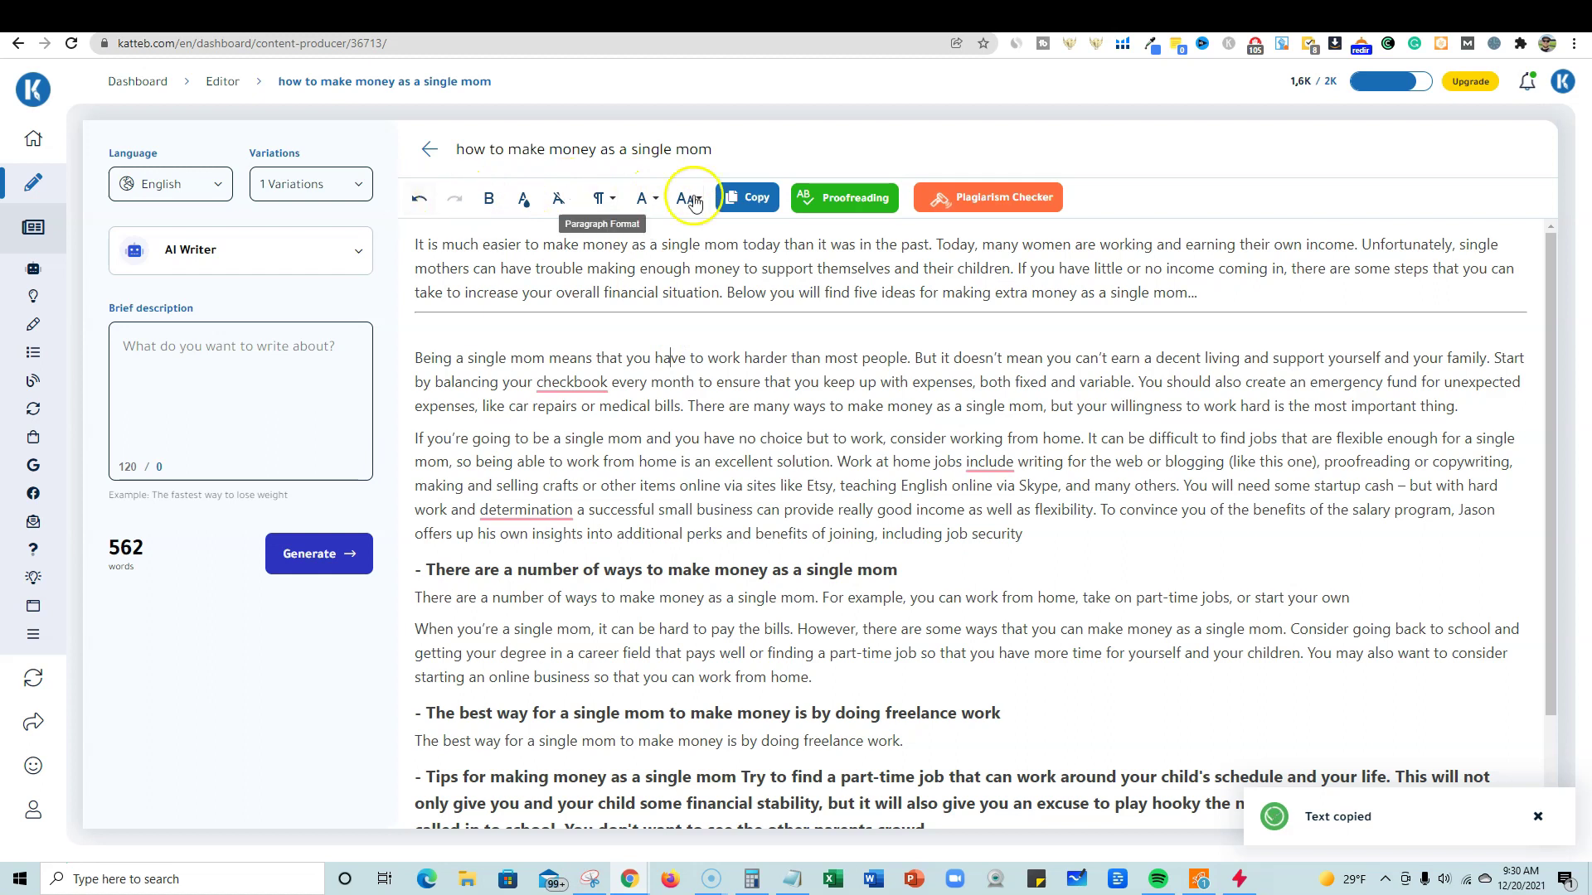
{"action": "scroll", "coordinate": [1071, 495], "scroll_direction": "down", "scroll_amount": 2}
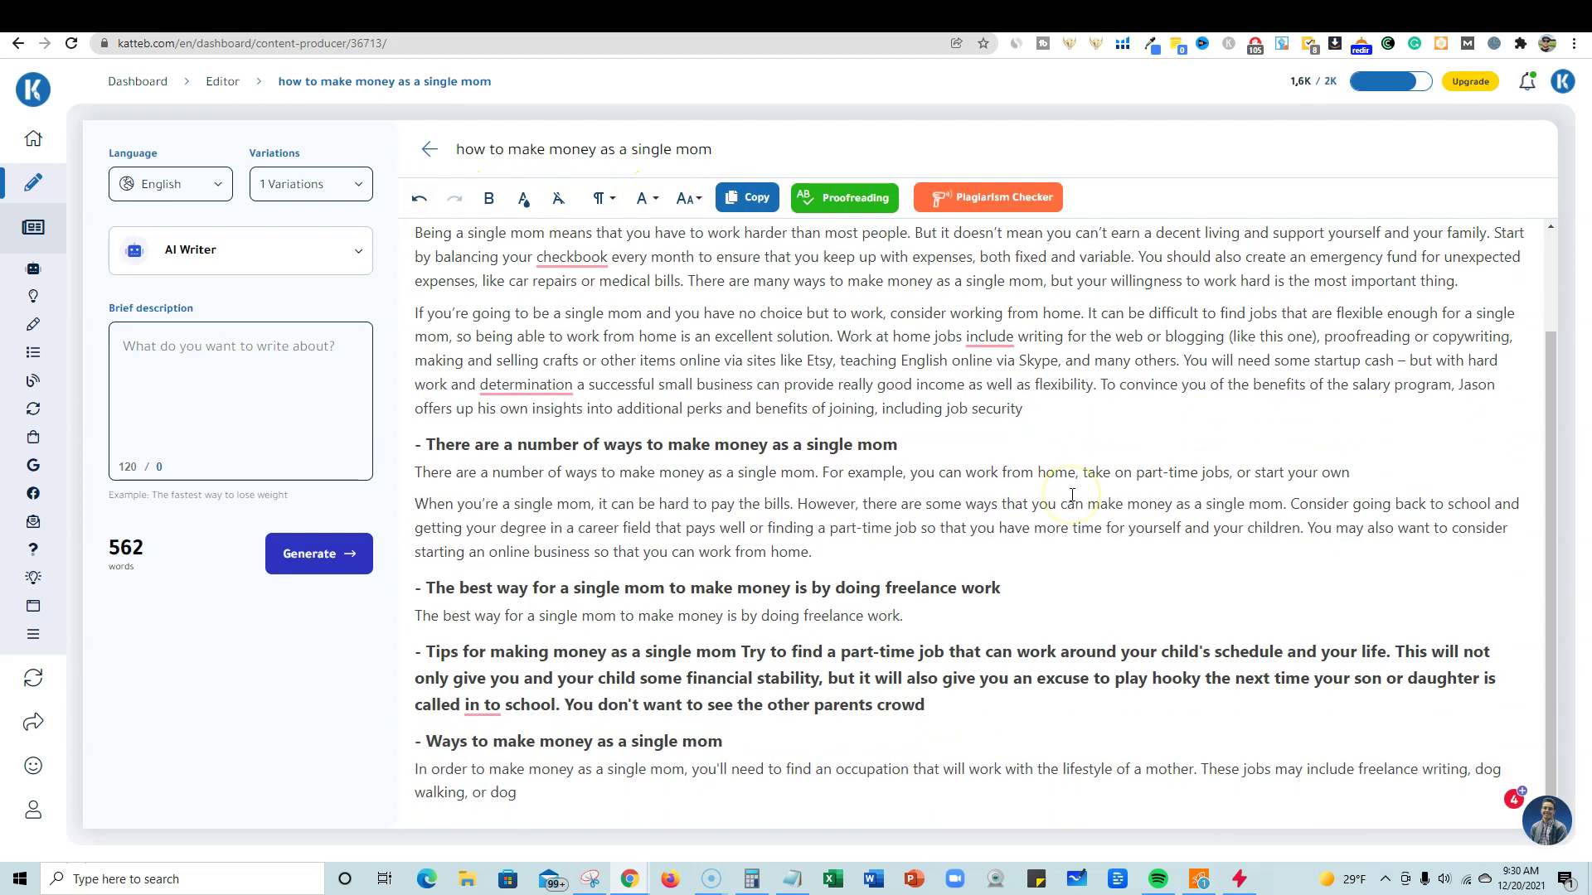
{"action": "scroll", "coordinate": [1071, 495], "scroll_direction": "up", "scroll_amount": 2}
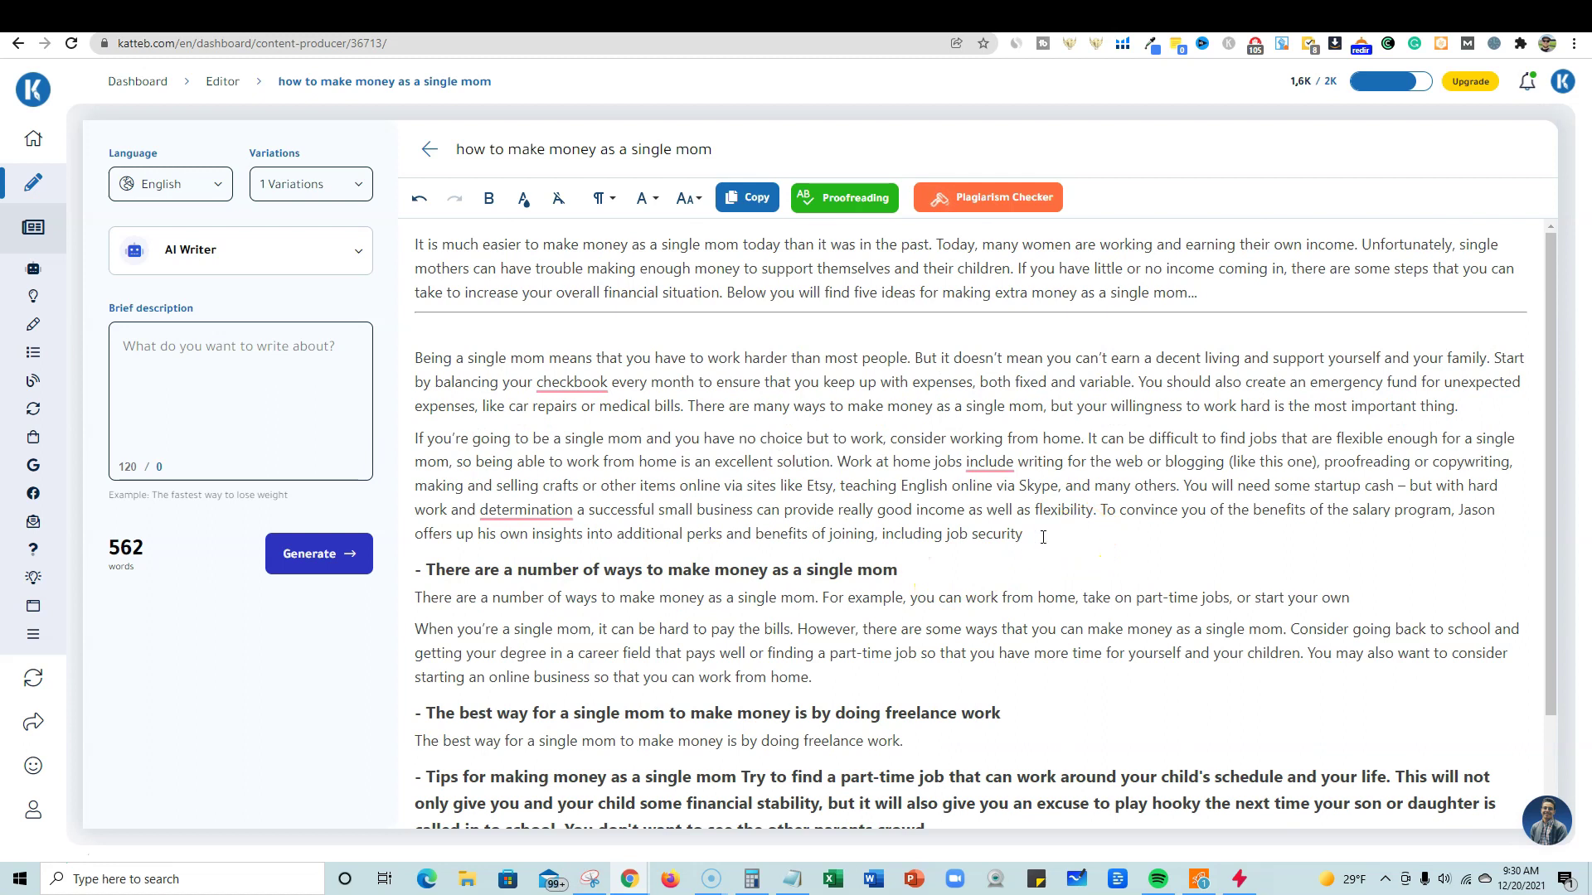
{"action": "left_click_drag", "start_coordinate": [1043, 537], "coordinate": [1086, 524]}
{"action": "left_click", "coordinate": [834, 18]}
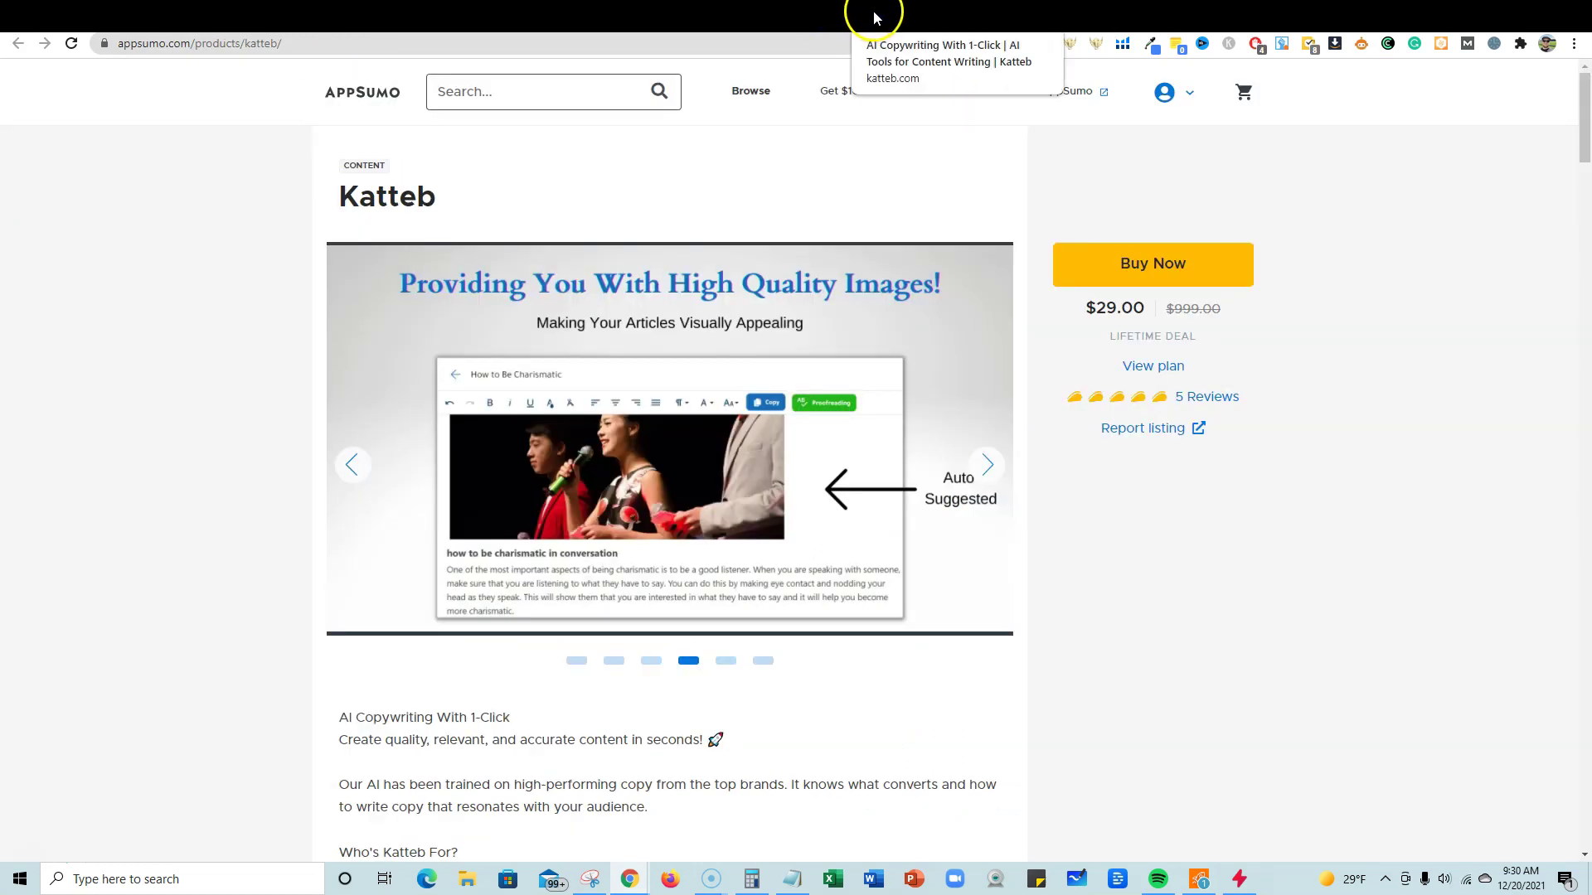
{"action": "left_click", "coordinate": [874, 14]}
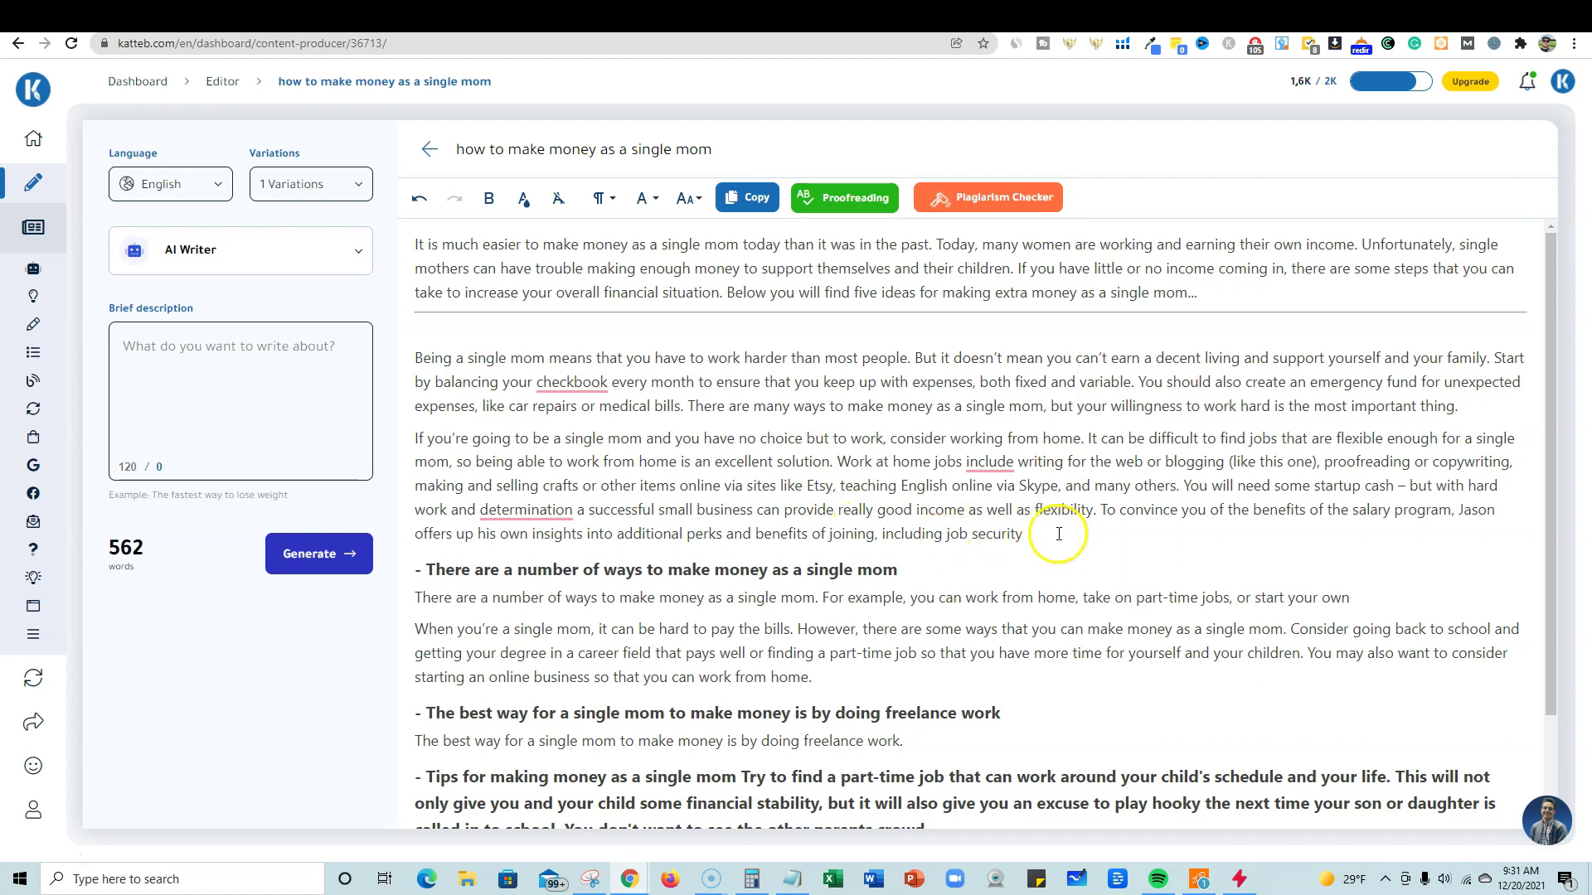
{"action": "mouse_move", "coordinate": [1059, 534]}
{"action": "left_mouse_down"}
{"action": "mouse_move", "coordinate": [593, 511]}
{"action": "mouse_move", "coordinate": [425, 362]}
{"action": "mouse_move", "coordinate": [1040, 510]}
{"action": "mouse_move", "coordinate": [1031, 534]}
{"action": "mouse_move", "coordinate": [437, 443]}
{"action": "mouse_move", "coordinate": [836, 460]}
{"action": "mouse_move", "coordinate": [1037, 484]}
{"action": "mouse_move", "coordinate": [1007, 533]}
{"action": "mouse_move", "coordinate": [1033, 534]}
{"action": "mouse_move", "coordinate": [311, 462]}
{"action": "mouse_move", "coordinate": [327, 357]}
{"action": "mouse_move", "coordinate": [992, 501]}
{"action": "mouse_move", "coordinate": [1066, 545]}
{"action": "left_mouse_up"}
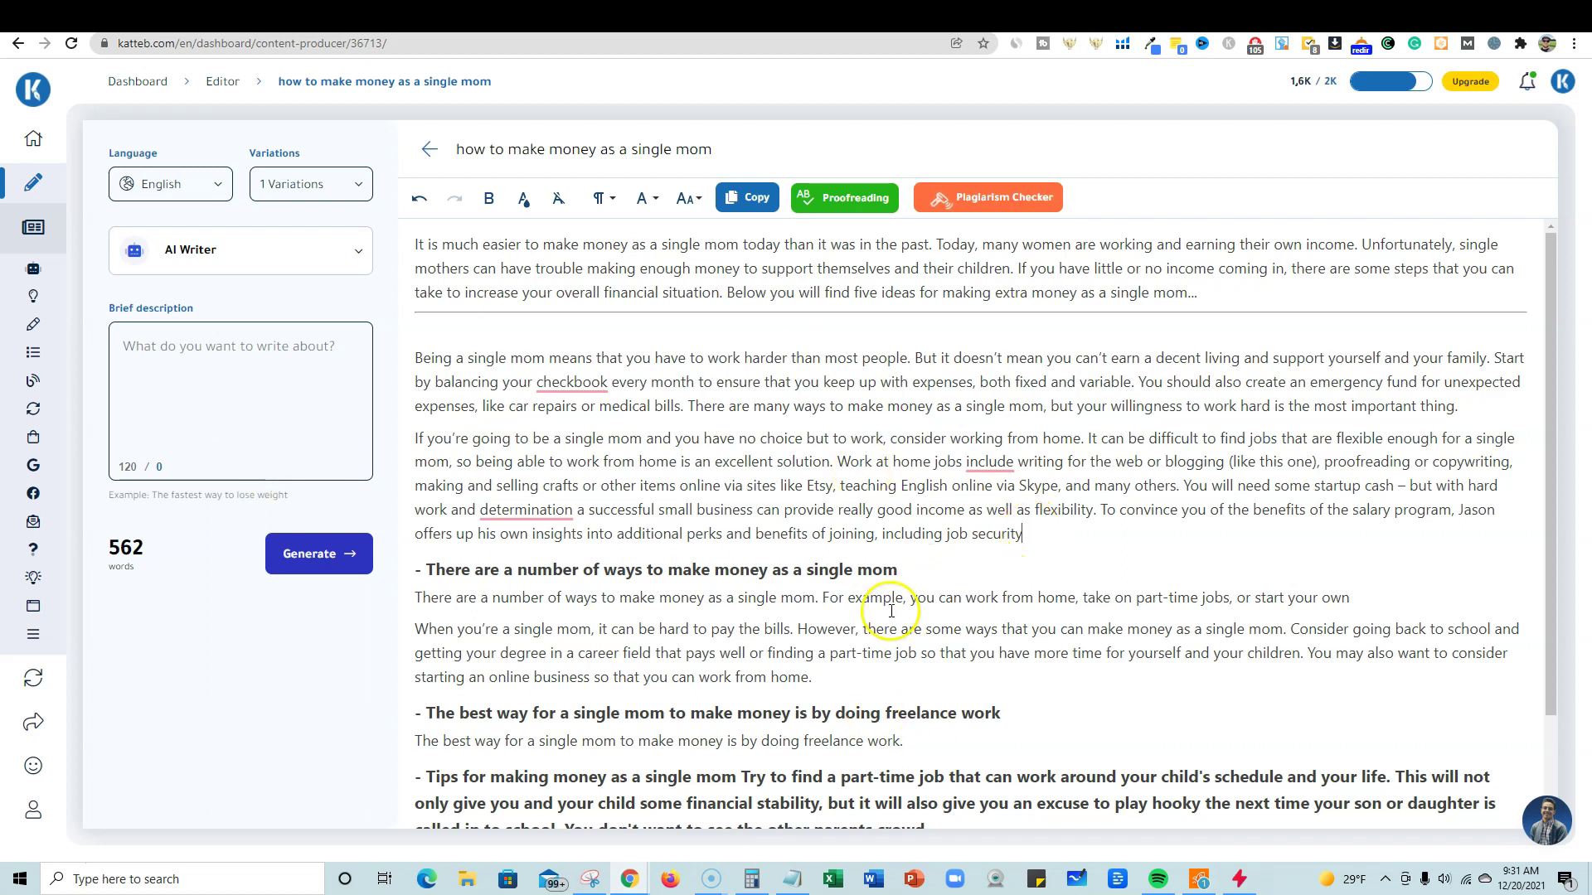
{"action": "scroll", "coordinate": [887, 612], "scroll_direction": "down", "scroll_amount": 2}
{"action": "scroll", "coordinate": [885, 615], "scroll_direction": "up", "scroll_amount": 2}
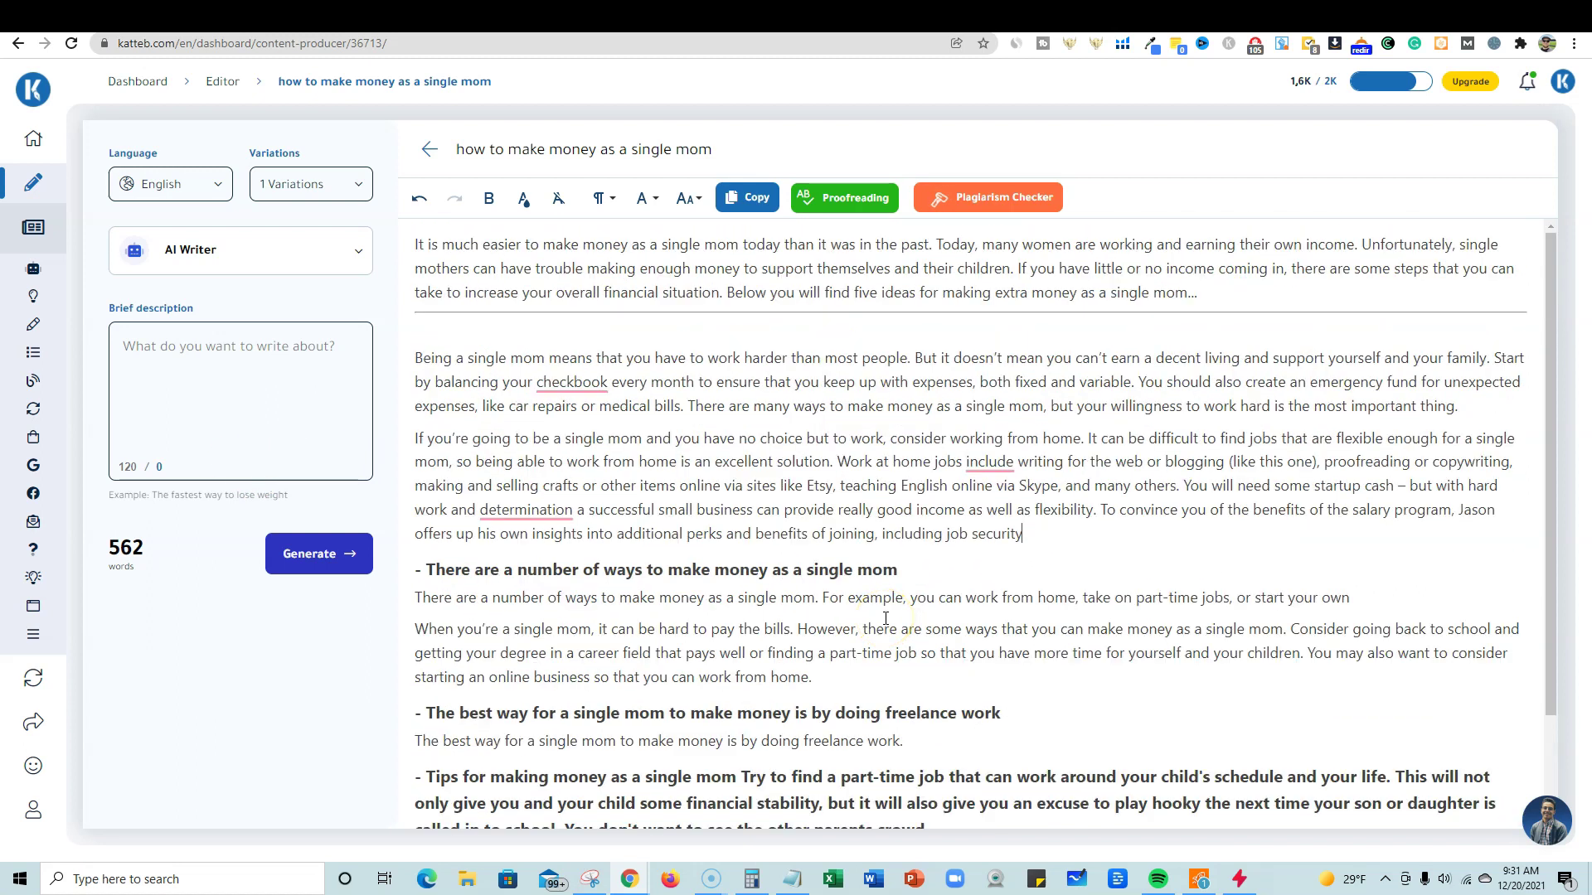